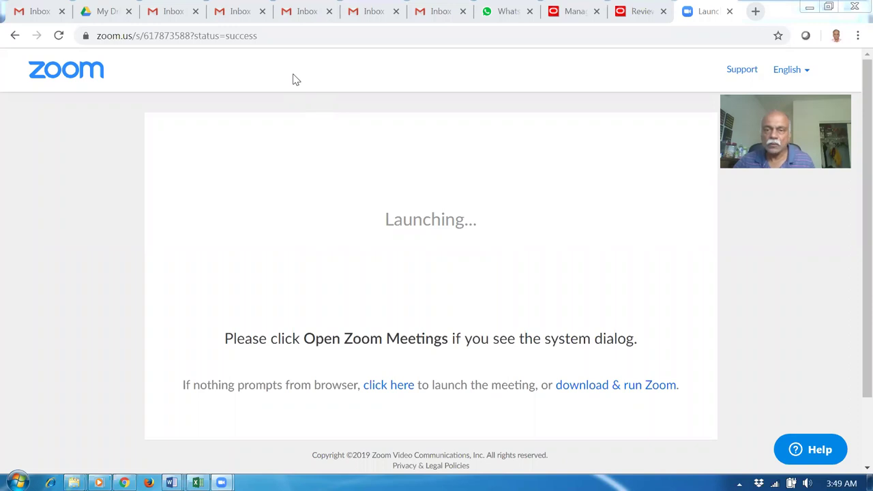
- Switch to the Oracle Applications home page, close the duplicate Manage Orders page, and start a new sales order in Order Management
click(639, 15)
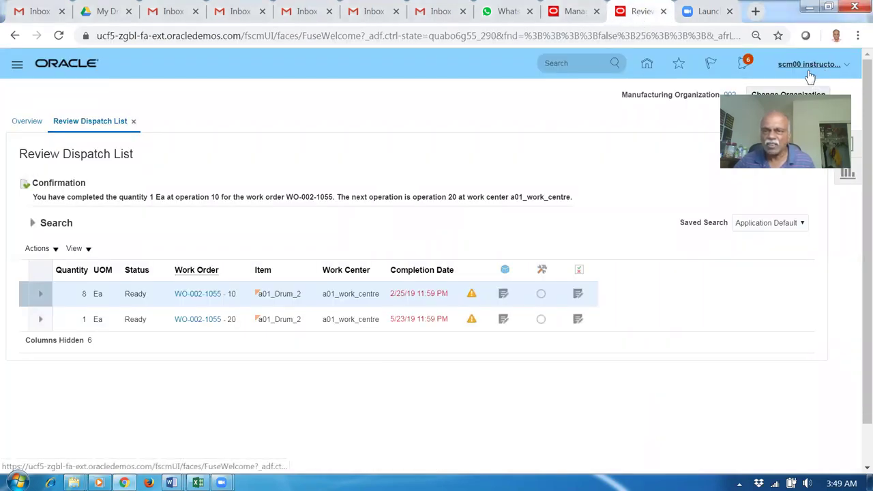
click(646, 63)
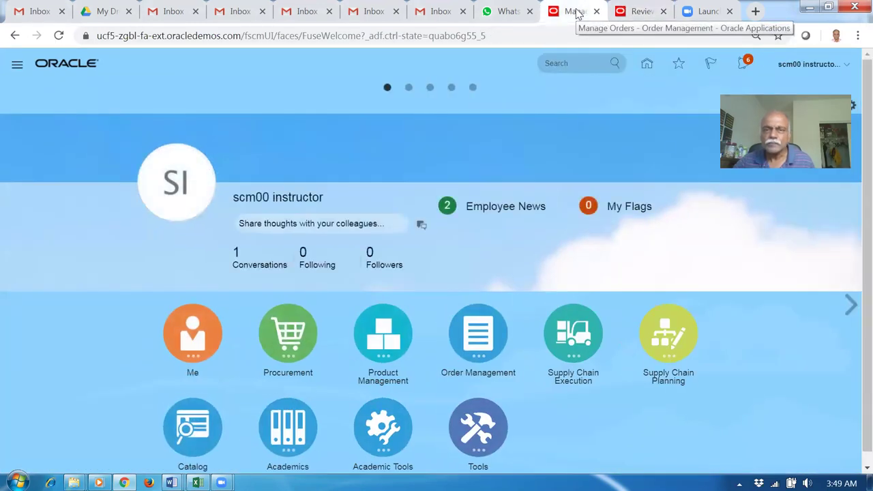
click(596, 11)
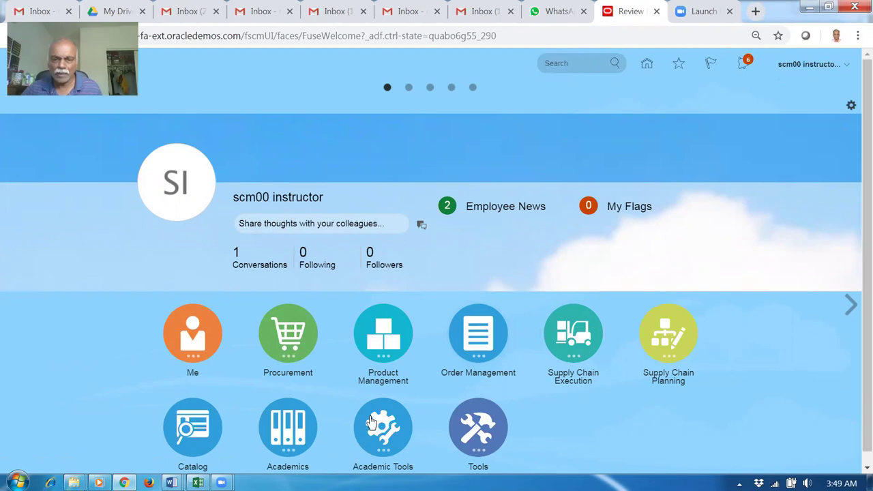
click(478, 332)
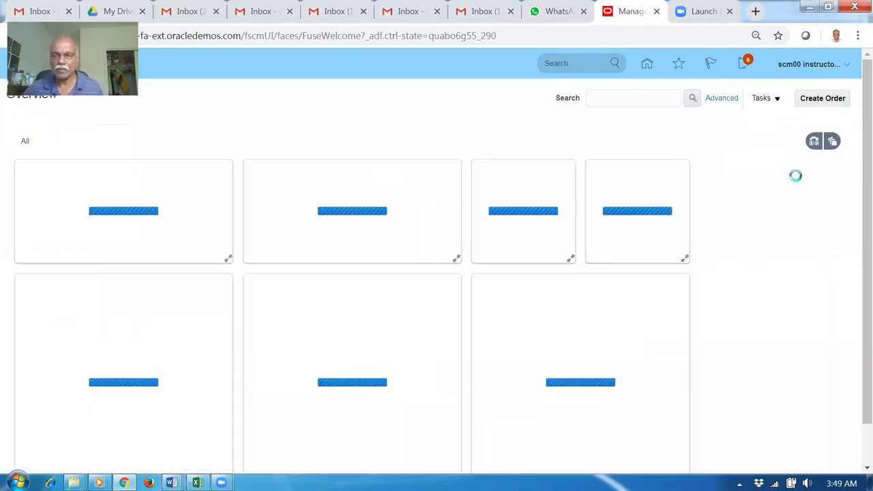
click(825, 99)
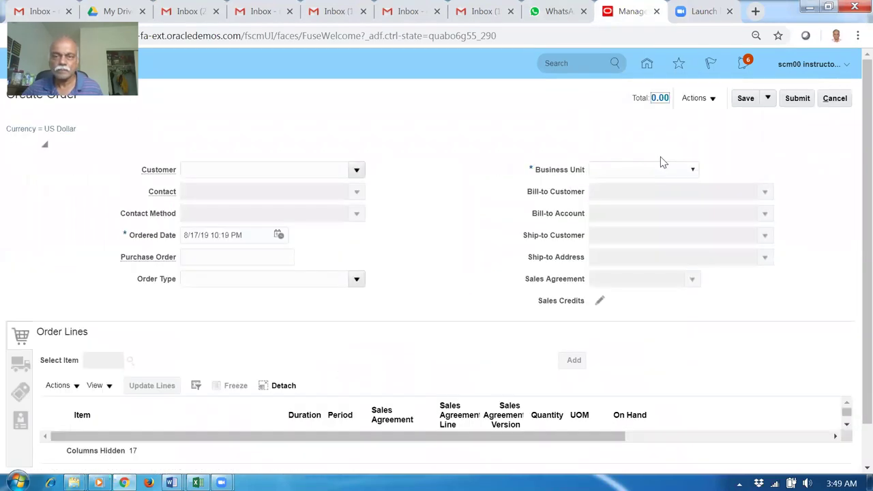
- Fill the order header with business unit US1 Business Unit, customer Computer Service and Rentals, and order type Default DOO
click(692, 172)
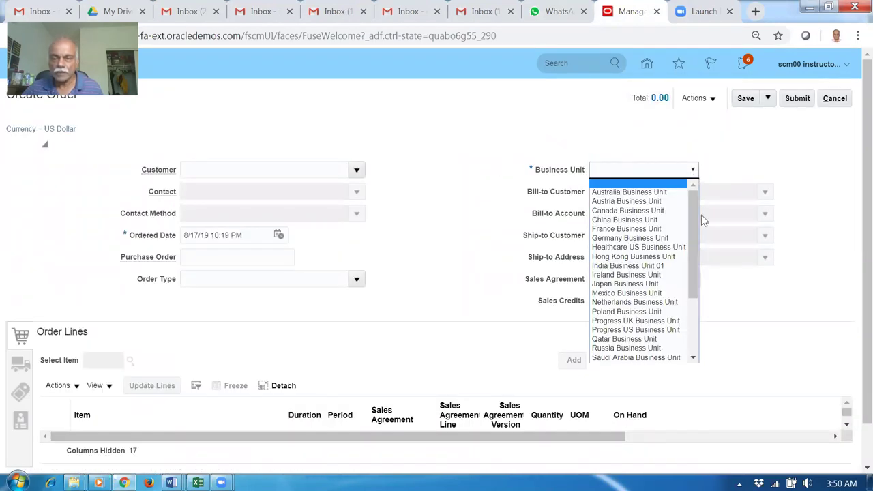
drag(693, 250, 706, 315)
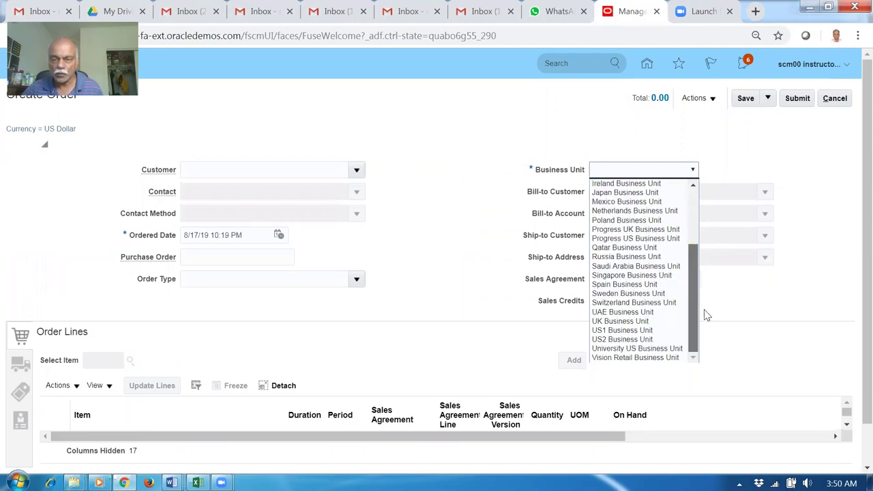
click(651, 330)
click(292, 164)
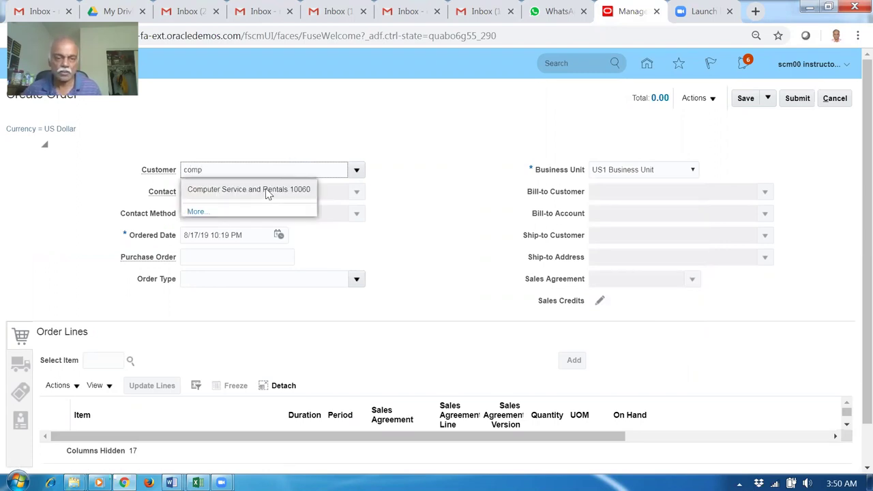
click(267, 193)
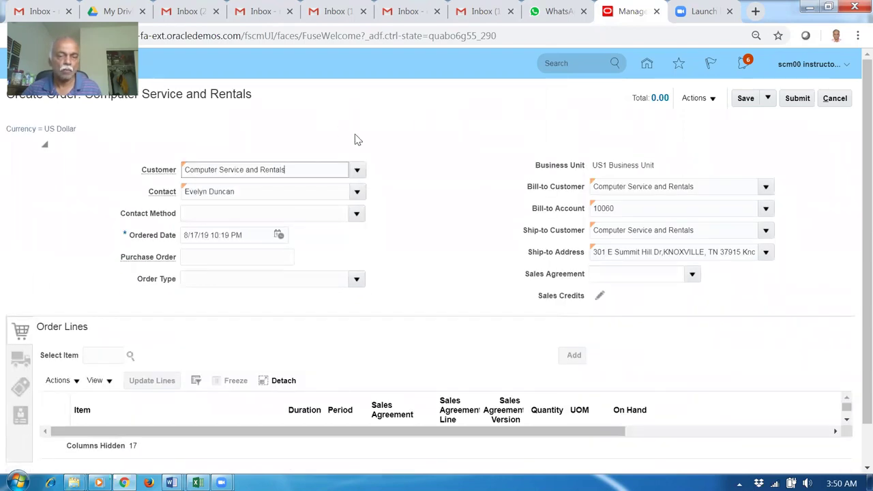
click(357, 279)
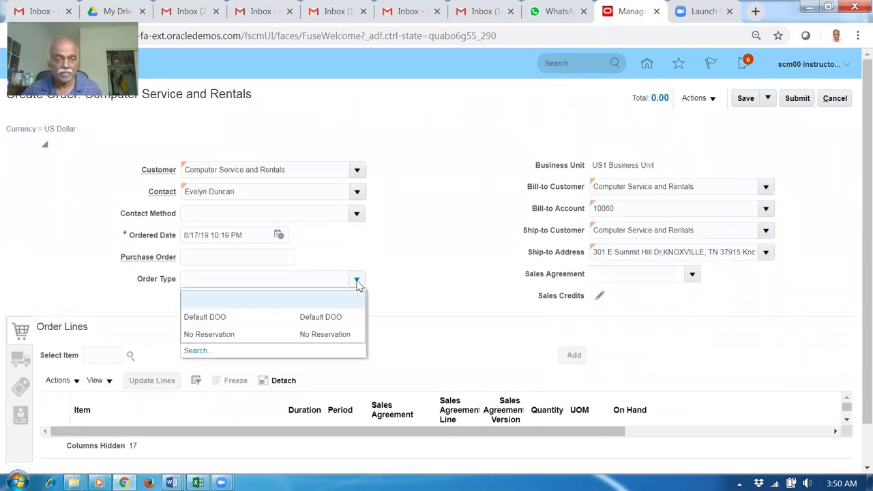
click(293, 317)
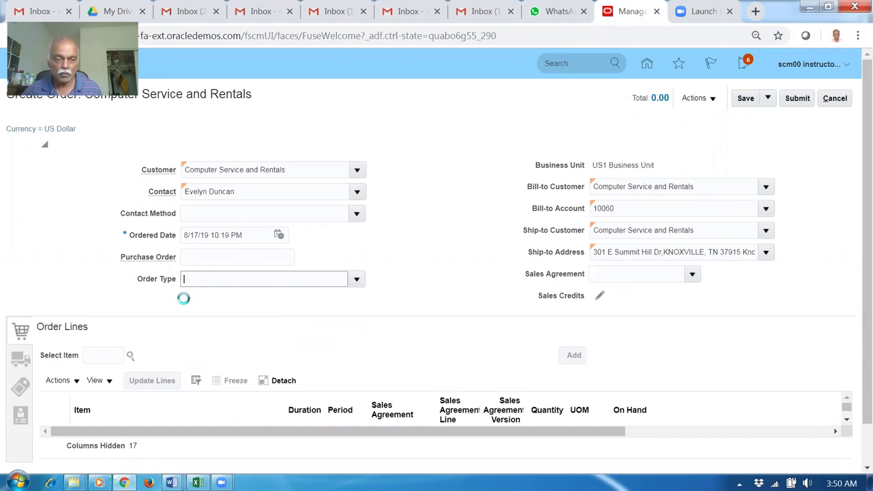
- Find item a01_Drum_2 and add it to the order lines with a quantity of 8 Ea
click(108, 355)
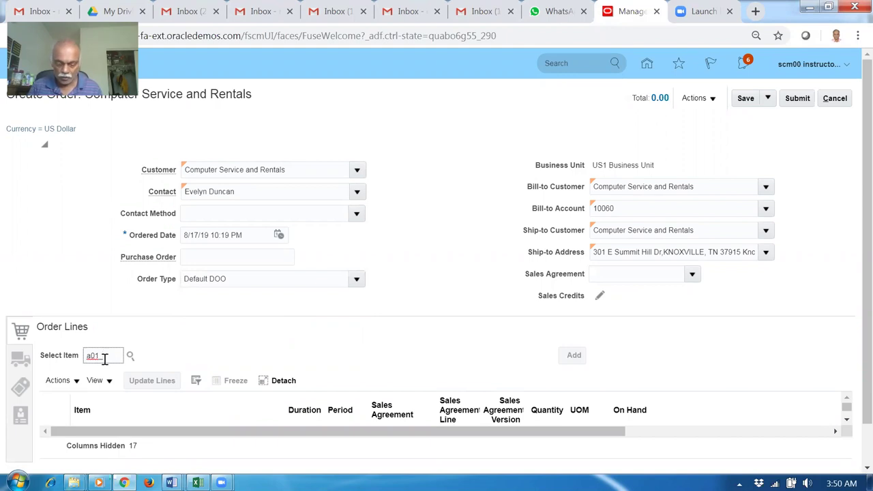
text(a01_r)
key(Tab)
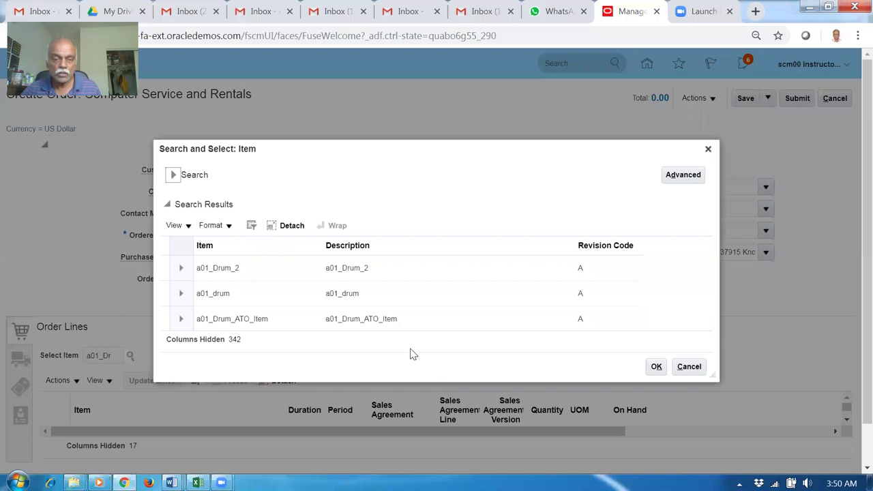
click(656, 366)
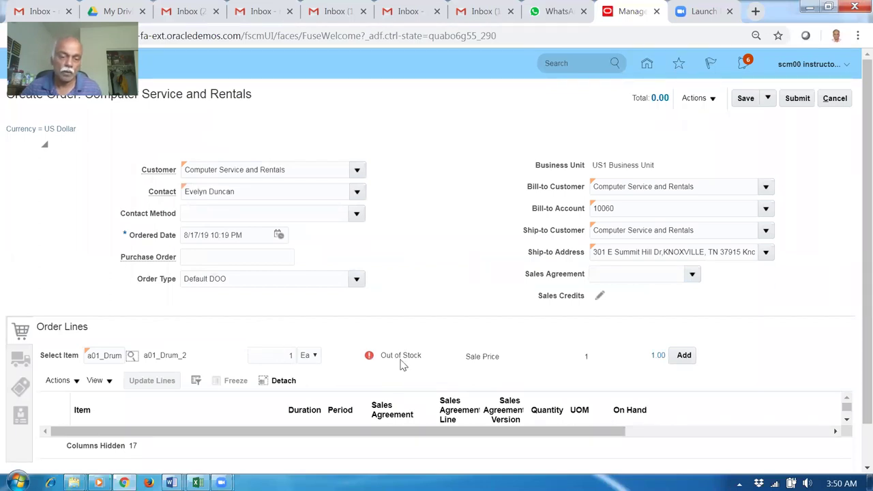
click(270, 355)
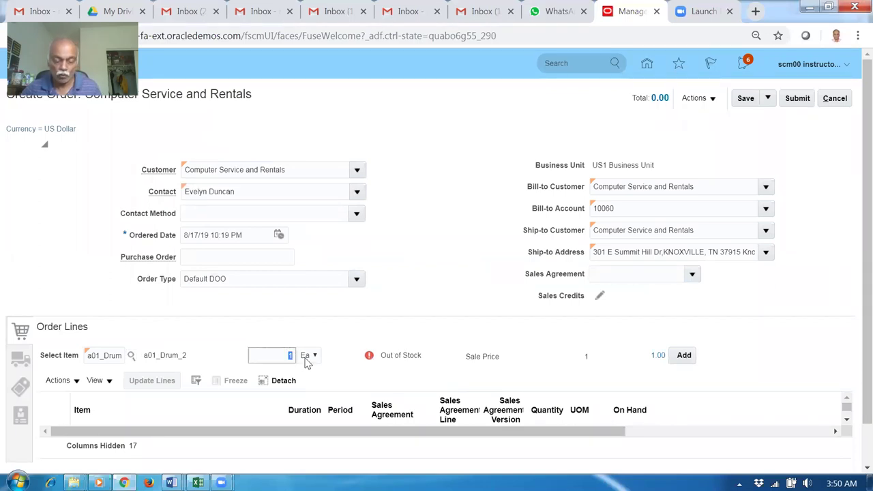
text(8)
key(Tab)
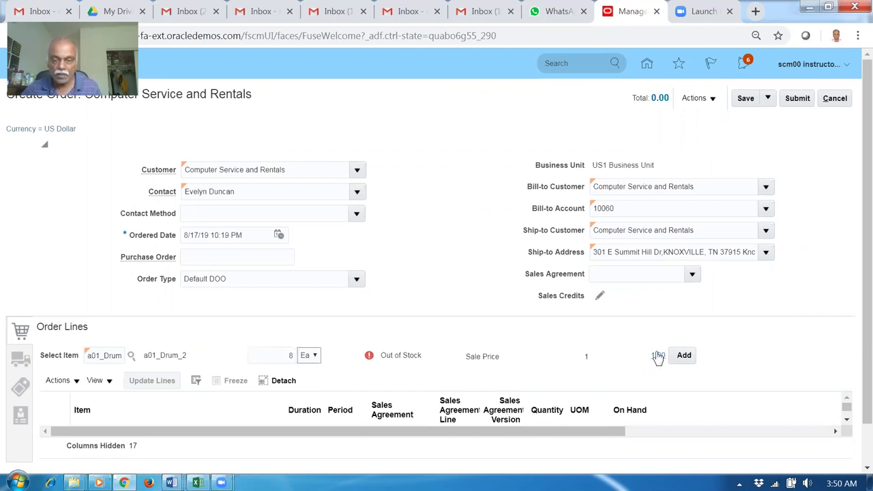
click(684, 355)
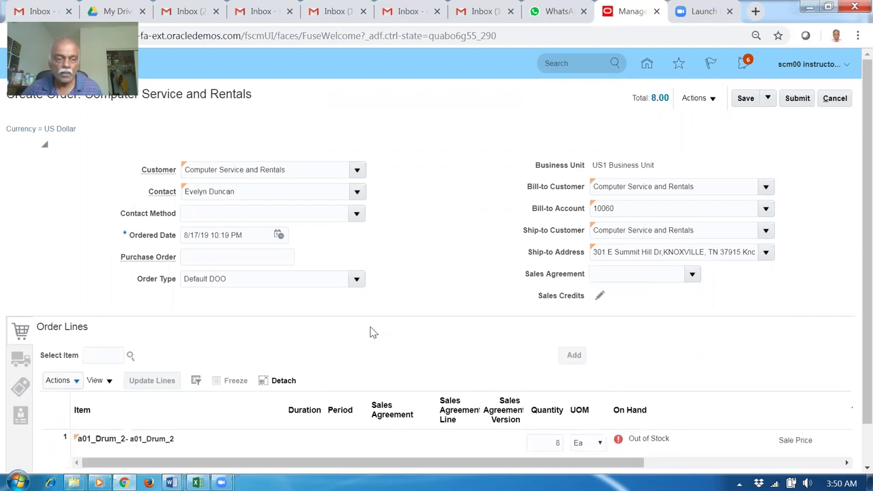
- Set the requested date in the order's general shipment details to 8/25/19 10:19 PM
click(21, 360)
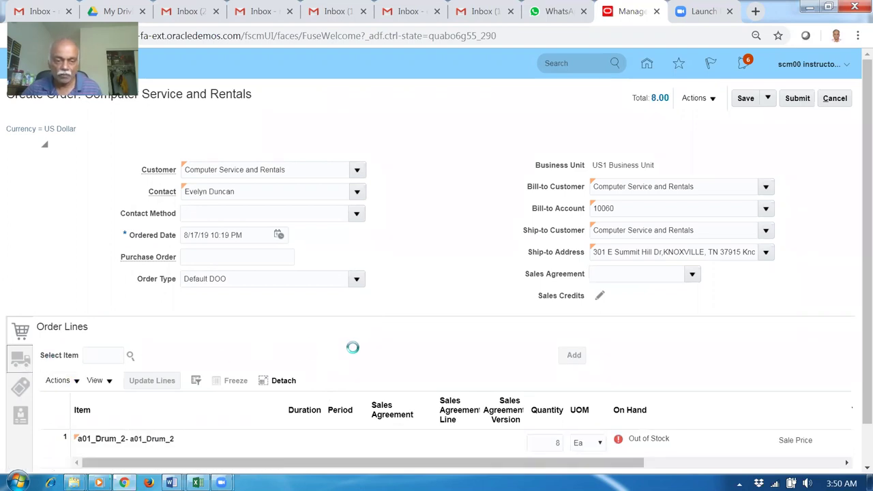
scroll(429, 366, down, 1)
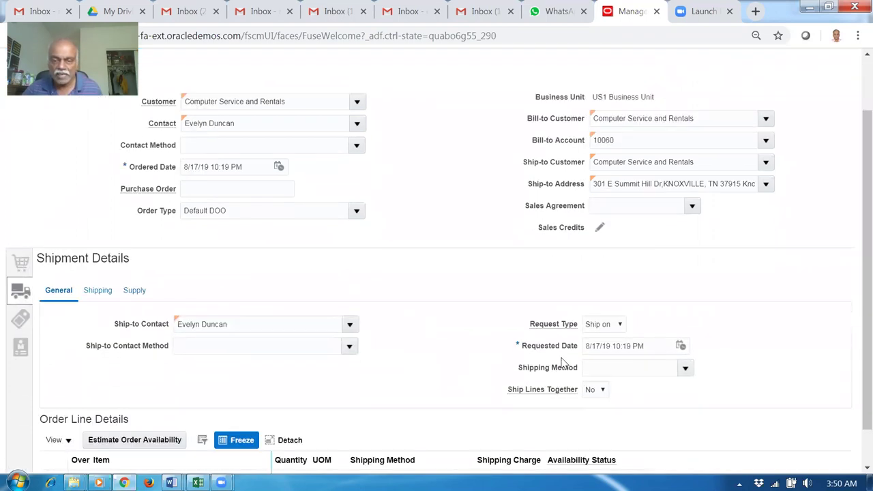
click(596, 344)
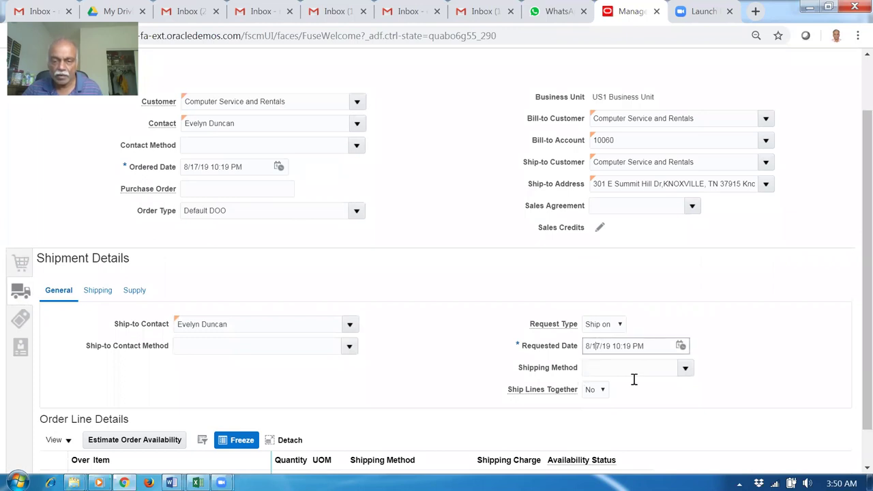
key(Delete)
key(Delete)
text(25)
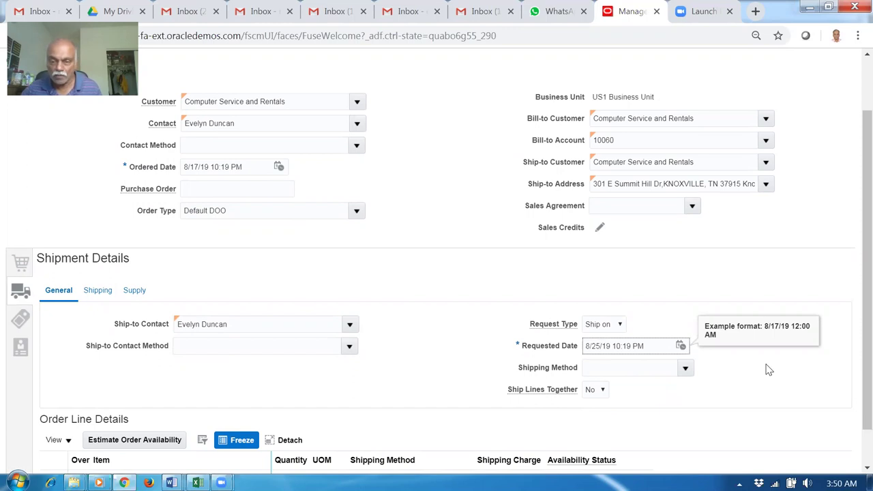
key(ctrl+plus)
click(750, 316)
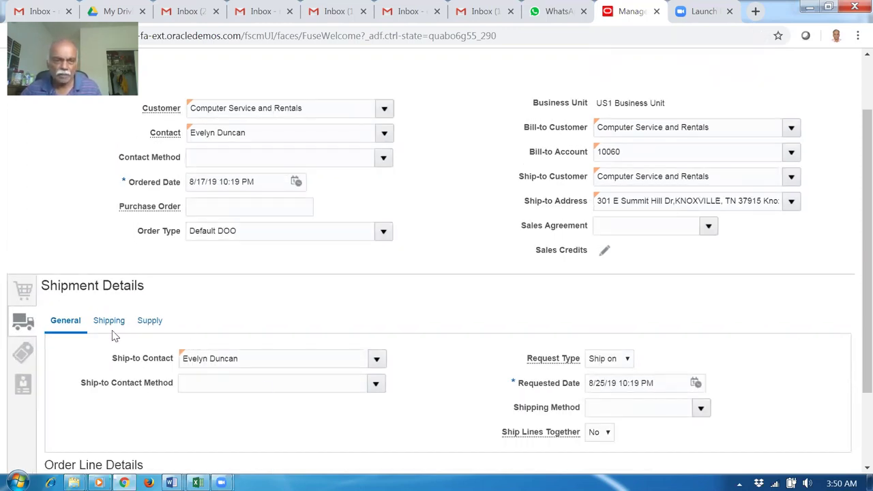
- View the supply settings in the shipment details, then submit the sales order and close the confirmation
click(149, 320)
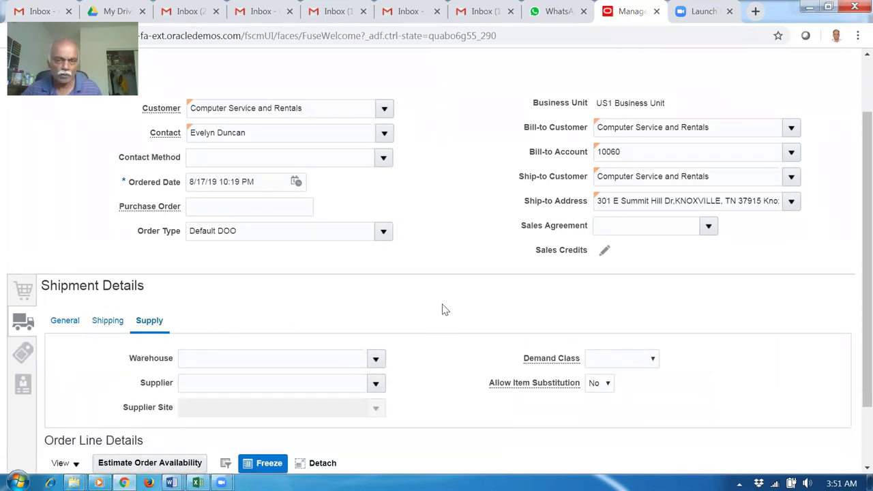
scroll(441, 310, up, 2)
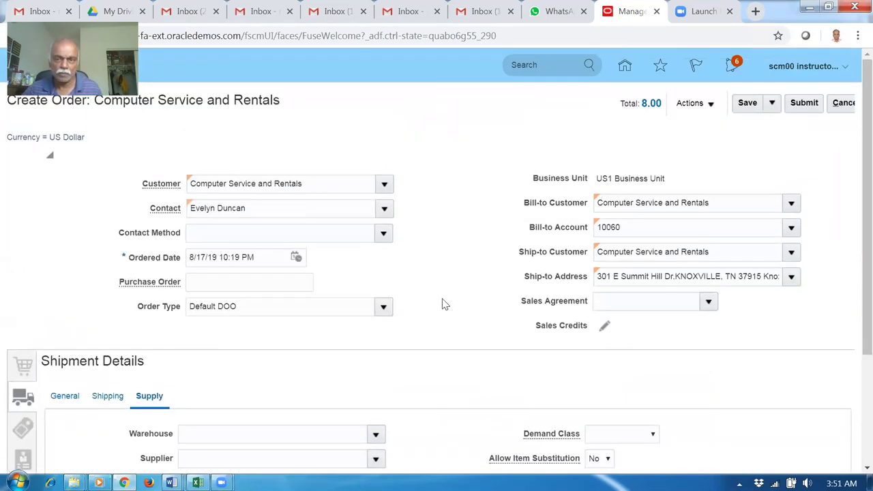
click(804, 104)
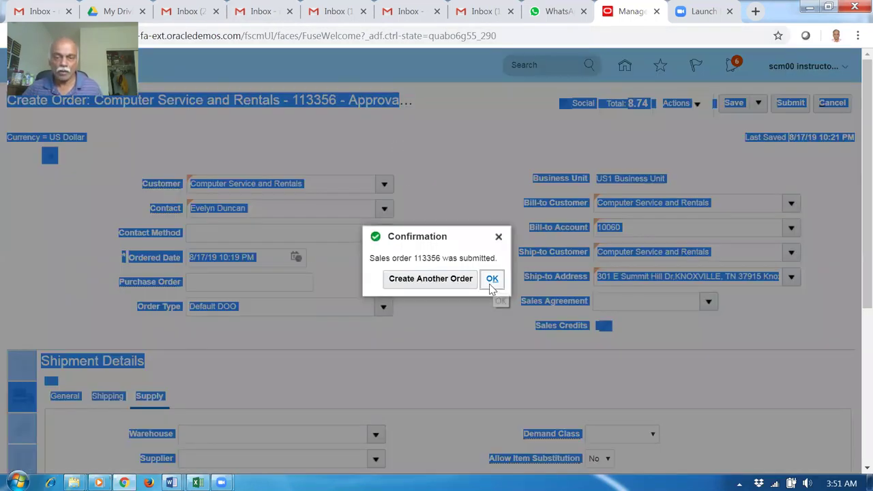
click(492, 279)
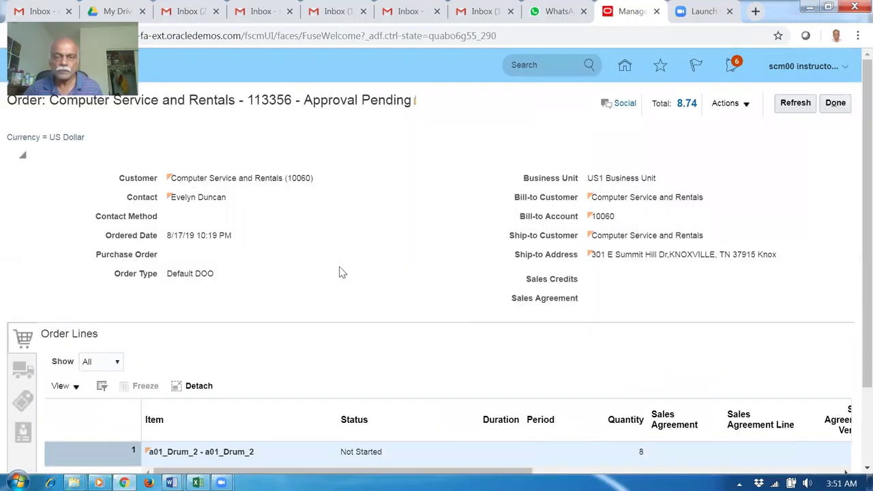
- Refresh the submitted order and switch it to the fulfillment view
click(788, 108)
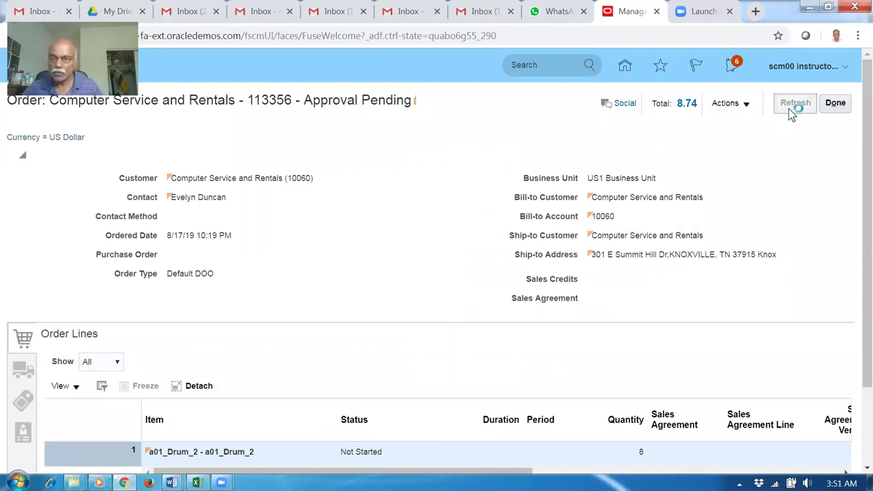
click(726, 105)
click(651, 257)
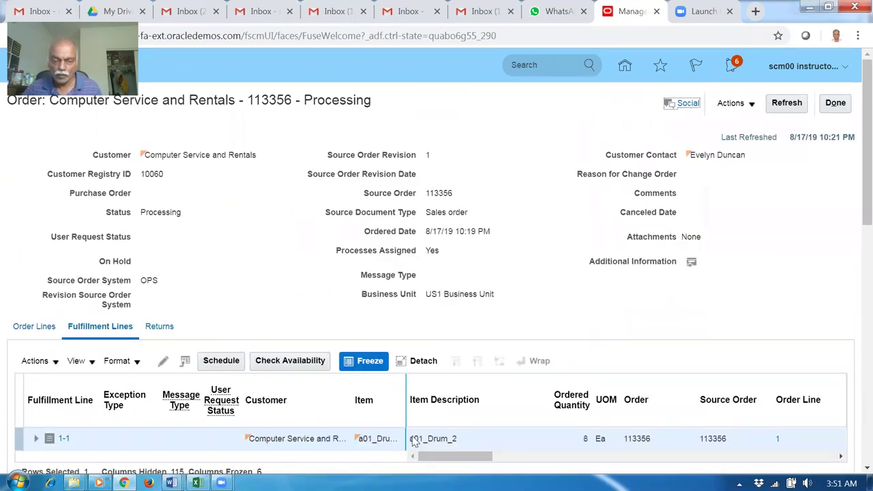
- Open the orchestration process of fulfillment line 1-1 and display its orchestration plan
drag(449, 457, 494, 458)
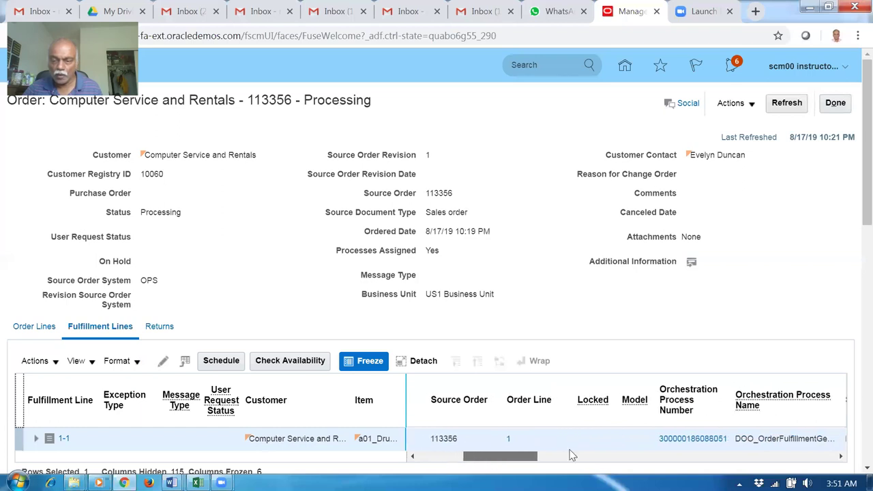
click(689, 438)
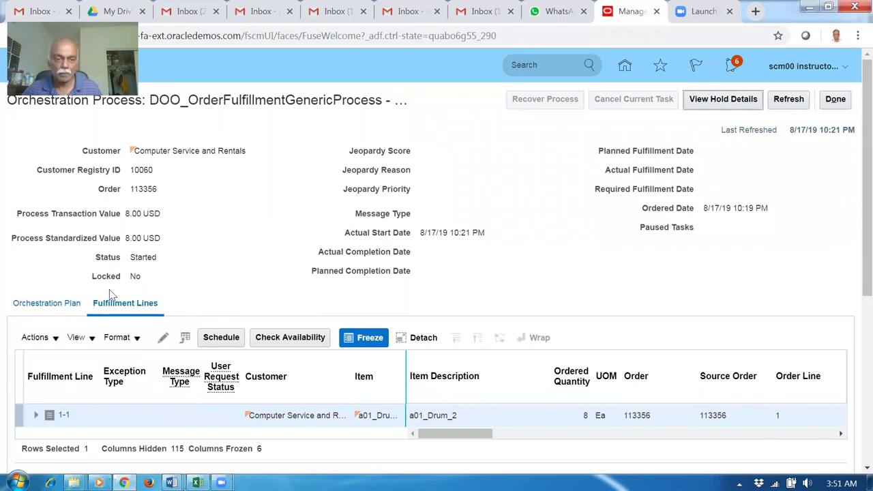
click(41, 304)
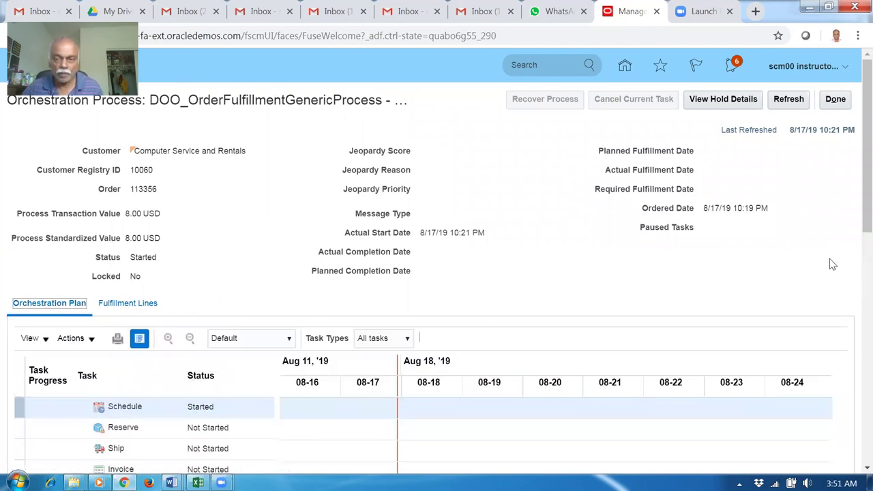
- Refresh the orchestration process twice and check the progress of its tasks in the orchestration plan
scroll(852, 225, down, 1)
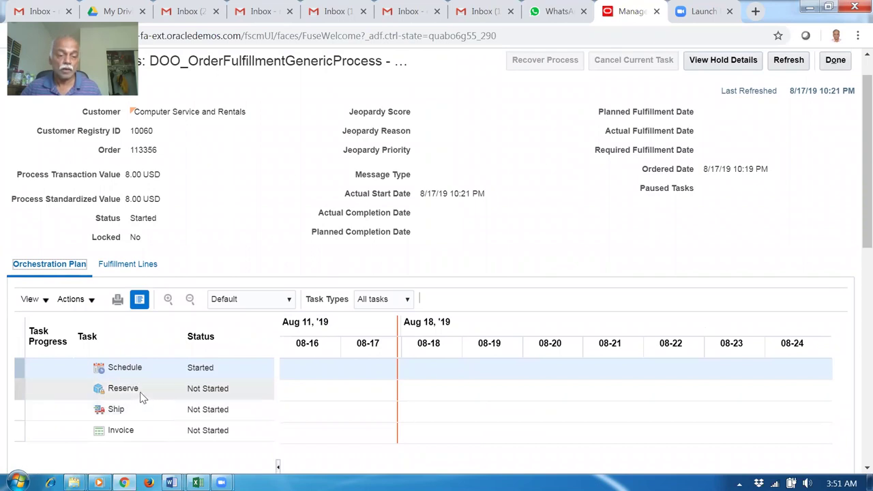
click(788, 63)
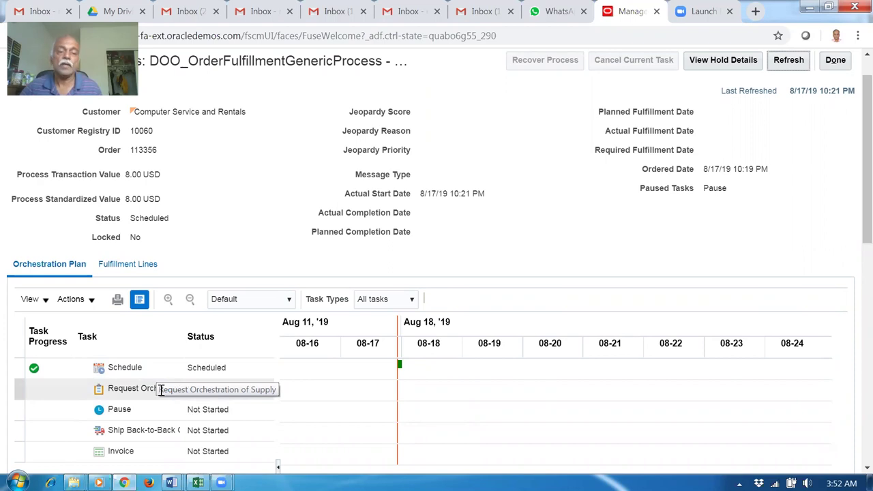
click(786, 62)
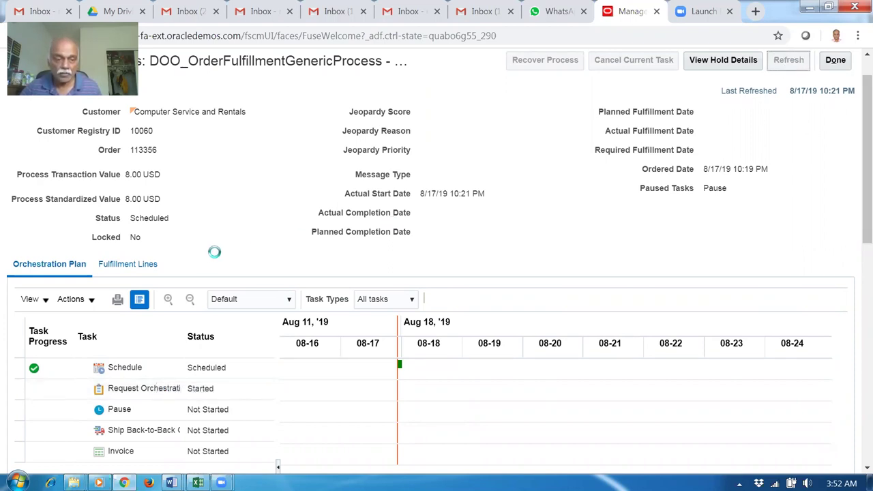
scroll(213, 254, down, 1)
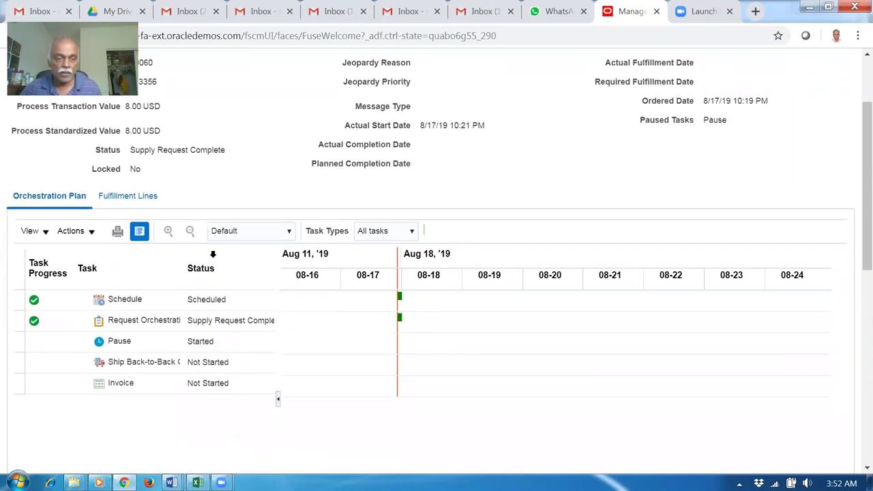
- Display the process's fulfillment lines and examine the Back-to-Back section in the supply details of line 1-1
click(130, 198)
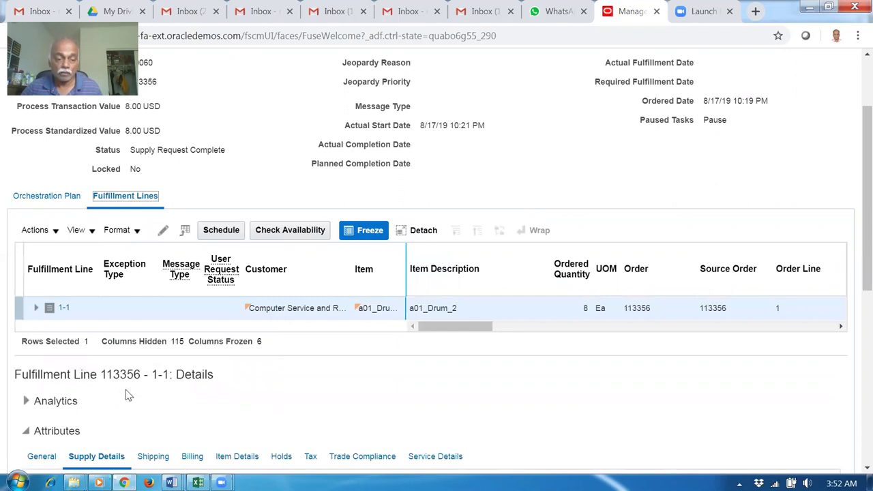
scroll(126, 394, down, 1)
scroll(135, 388, down, 4)
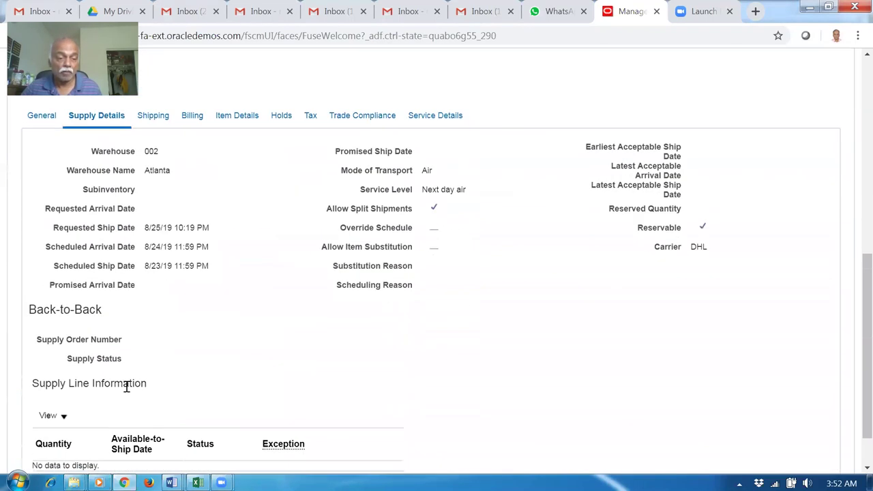
drag(38, 312, 82, 312)
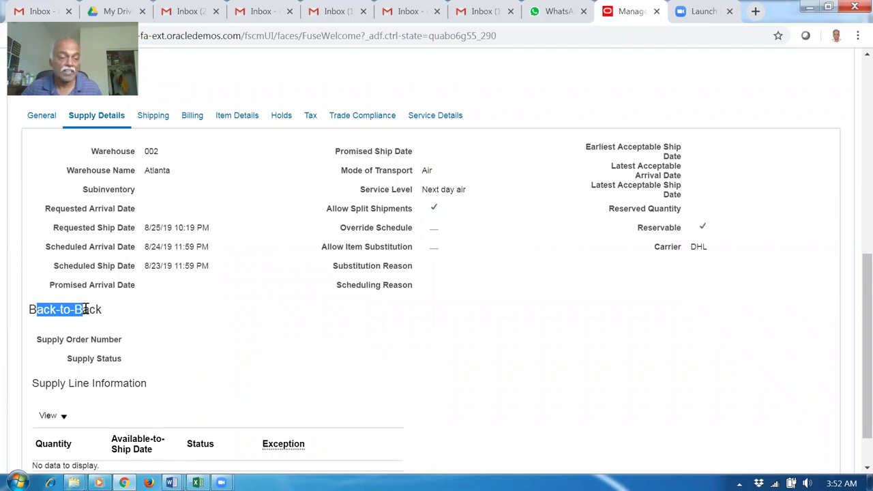
click(205, 332)
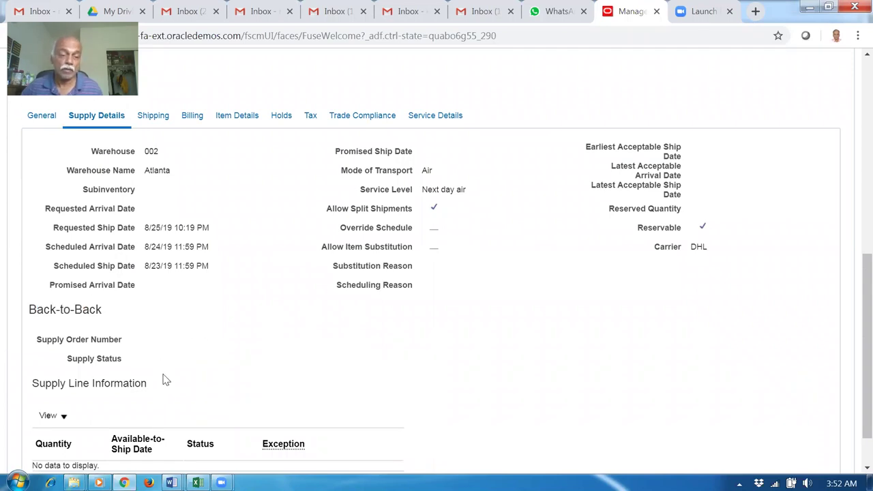
scroll(278, 376, up, 5)
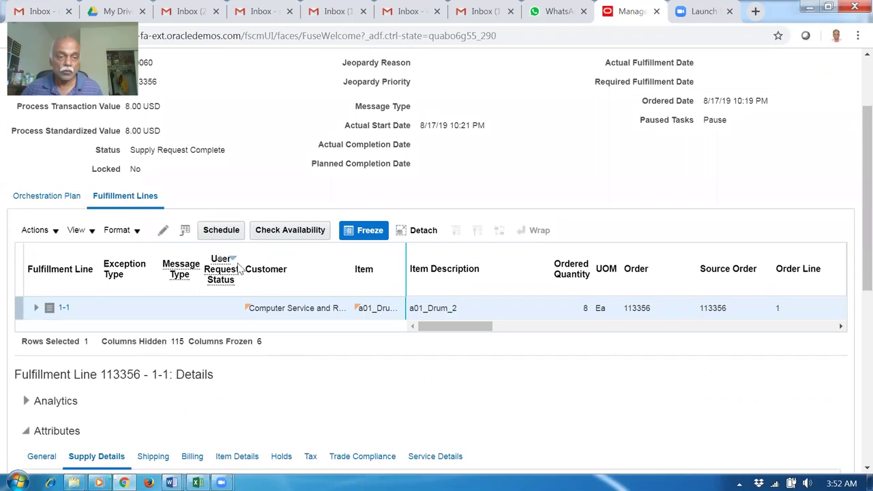
- Return to the orchestration plan and refresh the orchestration process four times to check its task statuses
scroll(239, 269, up, 2)
click(47, 264)
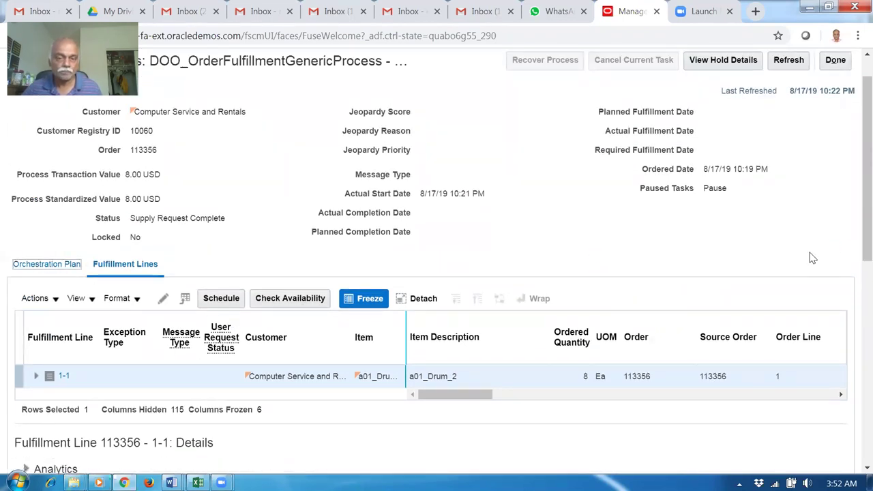
click(788, 62)
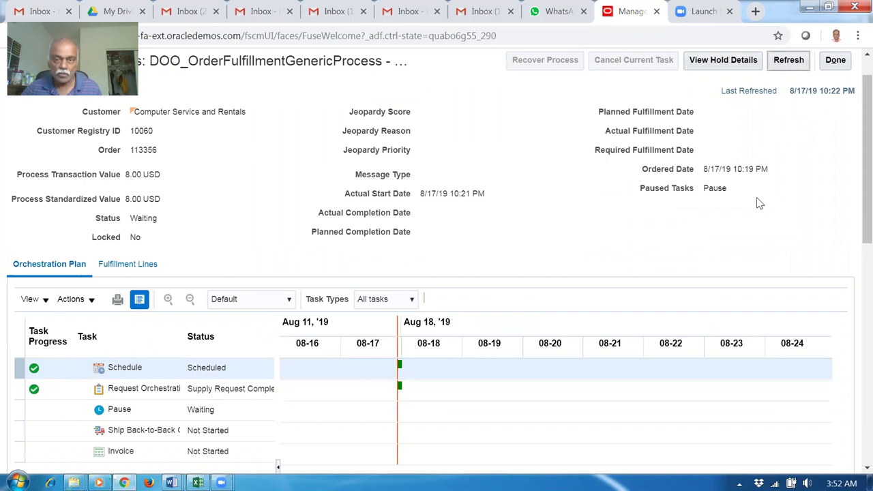
click(801, 62)
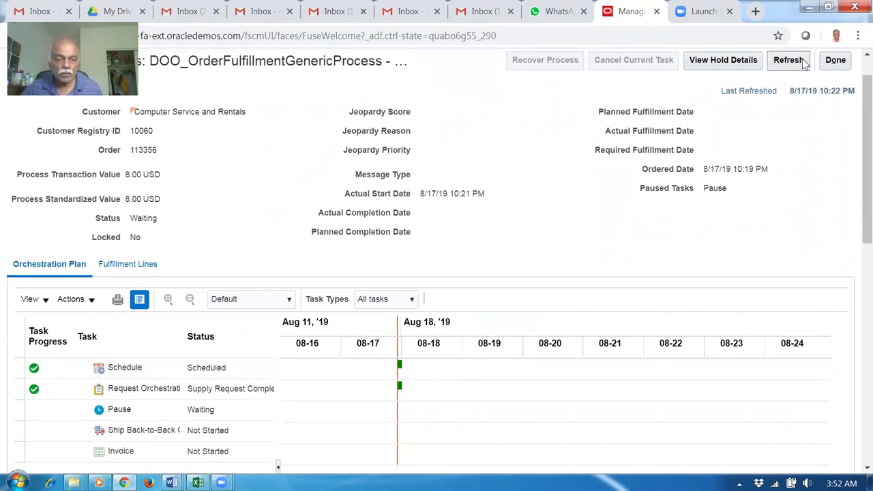
click(803, 62)
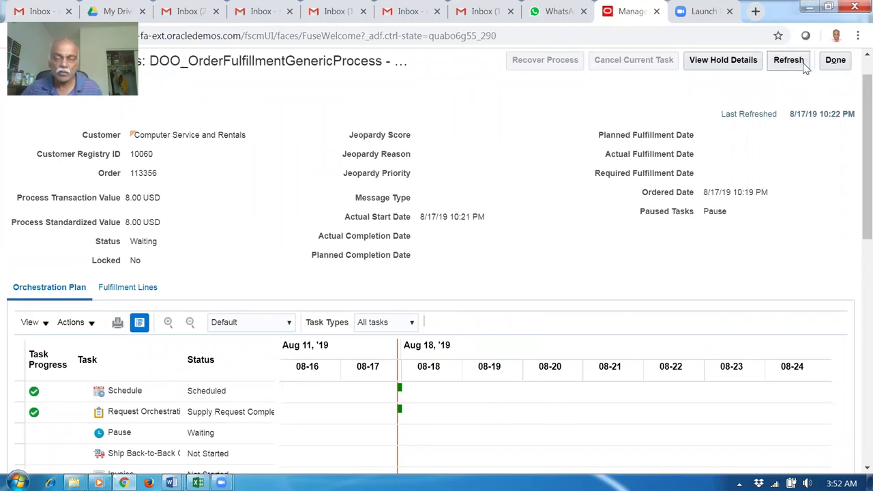
click(804, 65)
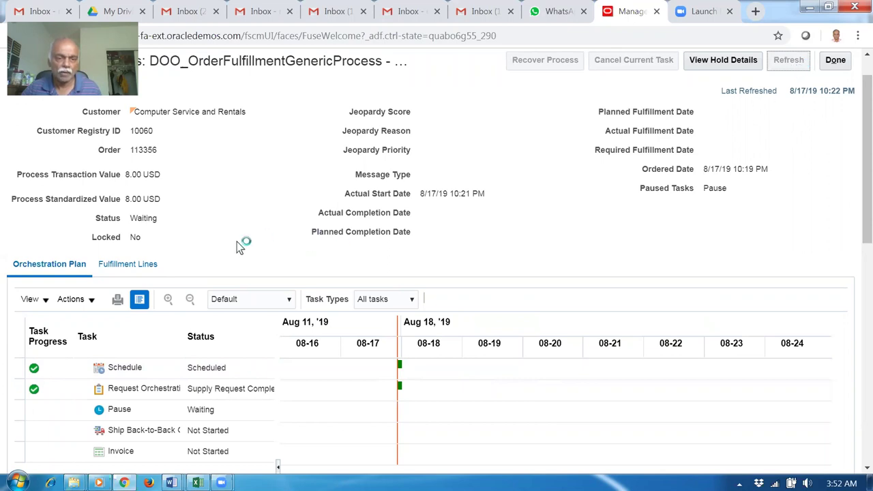
- Recheck the back-to-back supply order and supply status of fulfillment line 1-1, then briefly view the system date and time
click(129, 266)
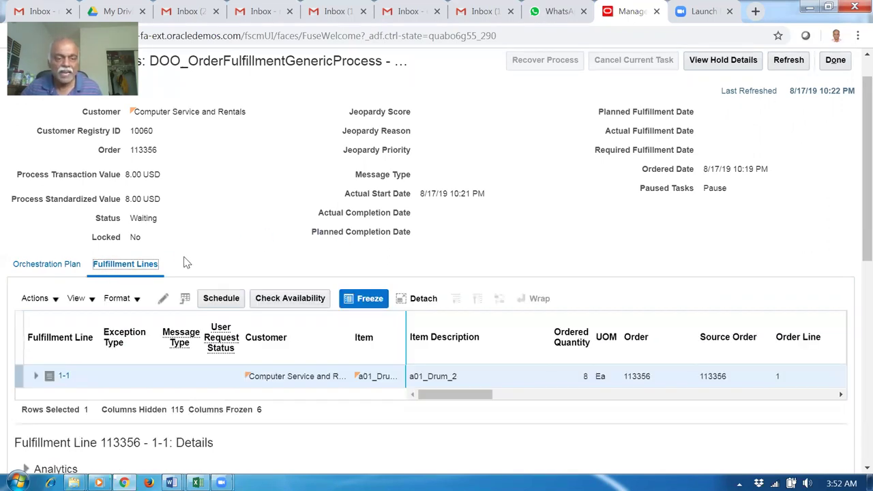
scroll(184, 262, down, 3)
scroll(184, 262, down, 2)
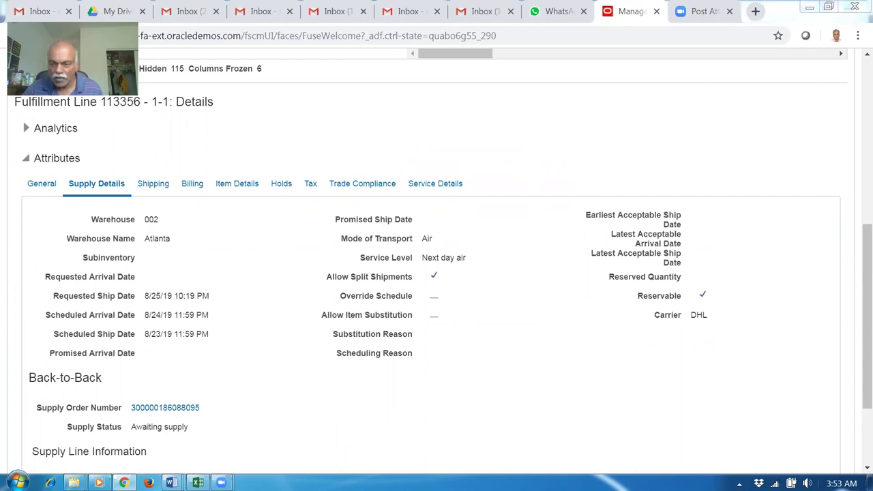
click(841, 482)
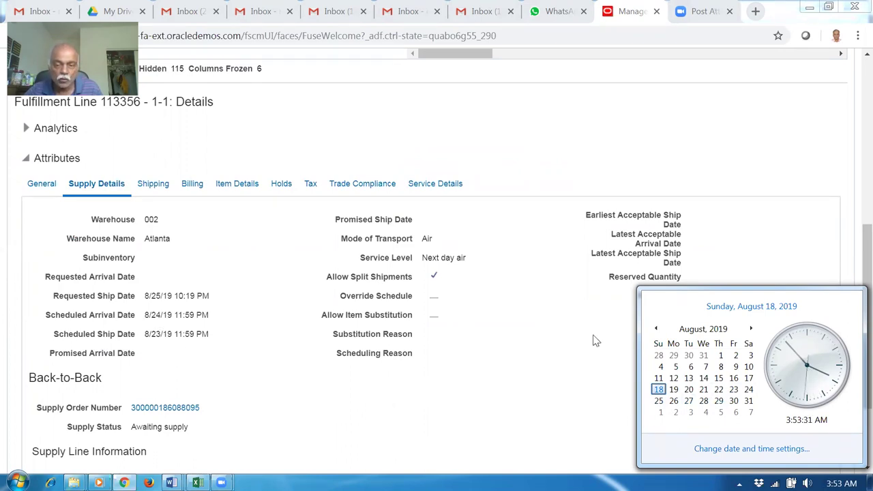
click(574, 350)
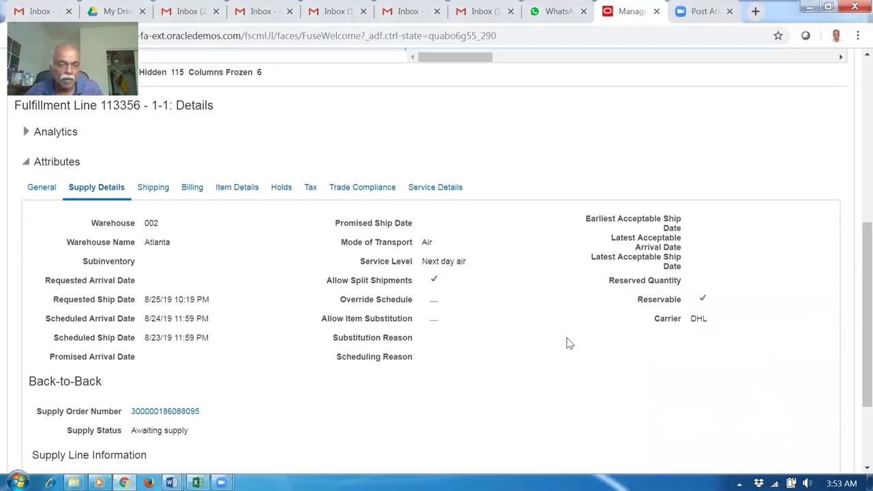
- Go back to the orchestration plan, refresh the process once and select the Pause task to check its status
scroll(569, 340, up, 2)
scroll(665, 268, up, 4)
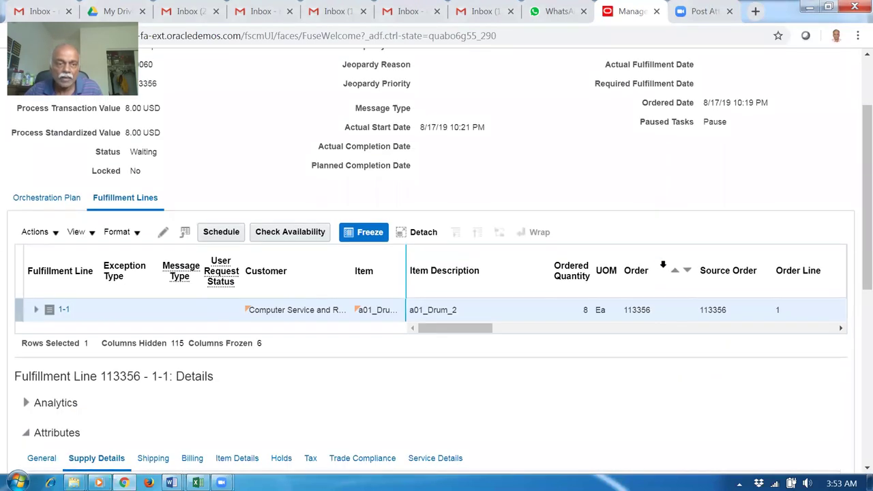
click(34, 304)
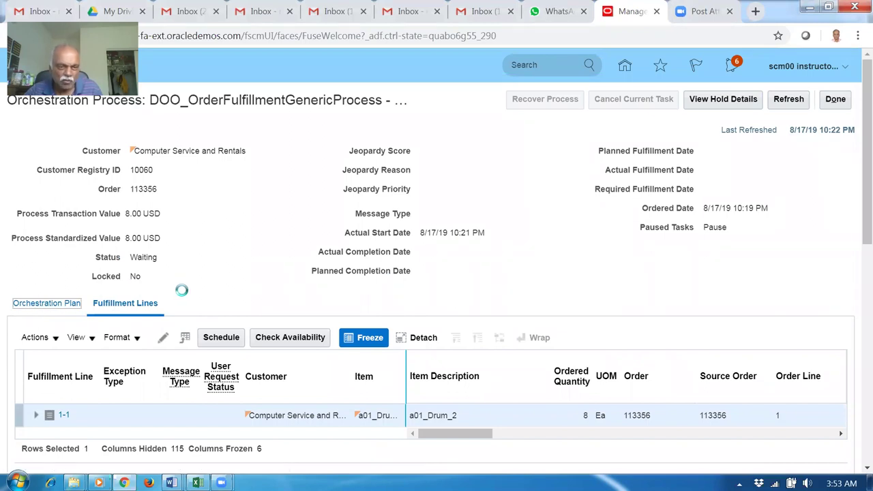
scroll(190, 297, down, 2)
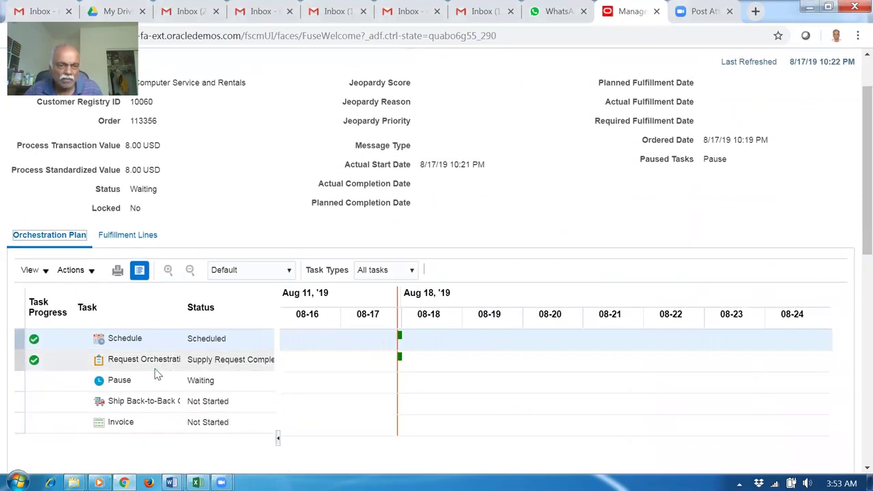
scroll(571, 302, up, 2)
click(789, 100)
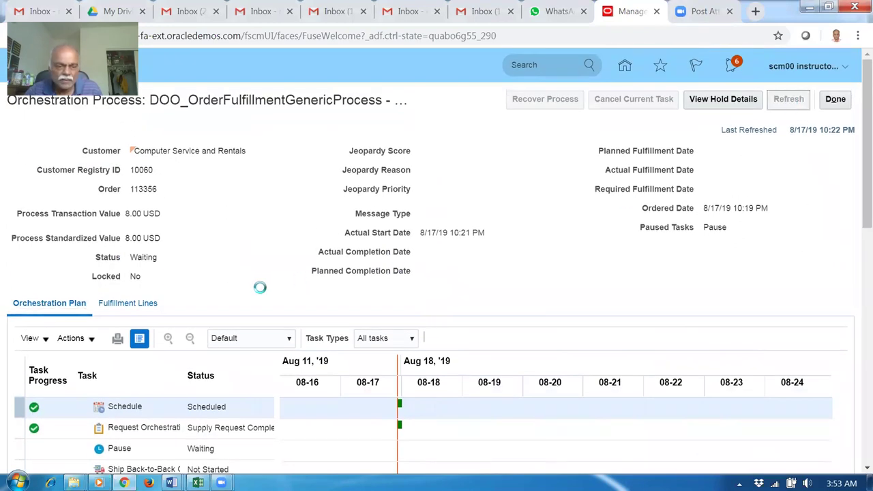
scroll(259, 293, down, 2)
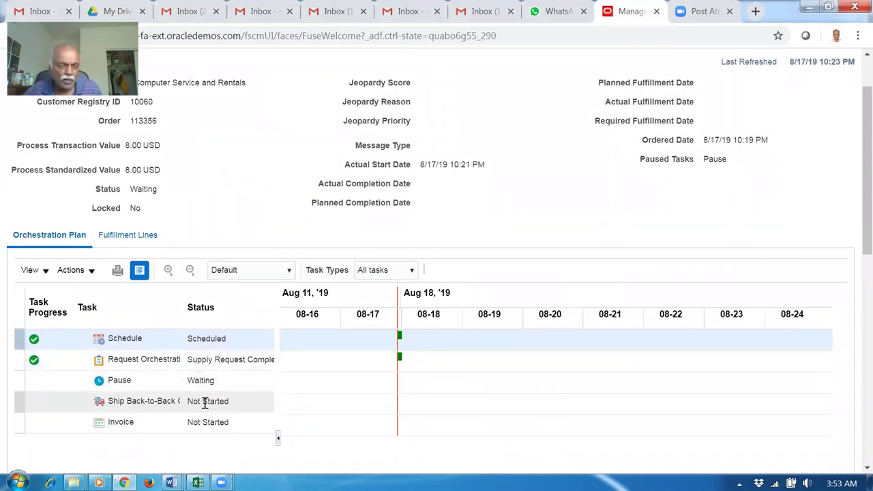
click(158, 386)
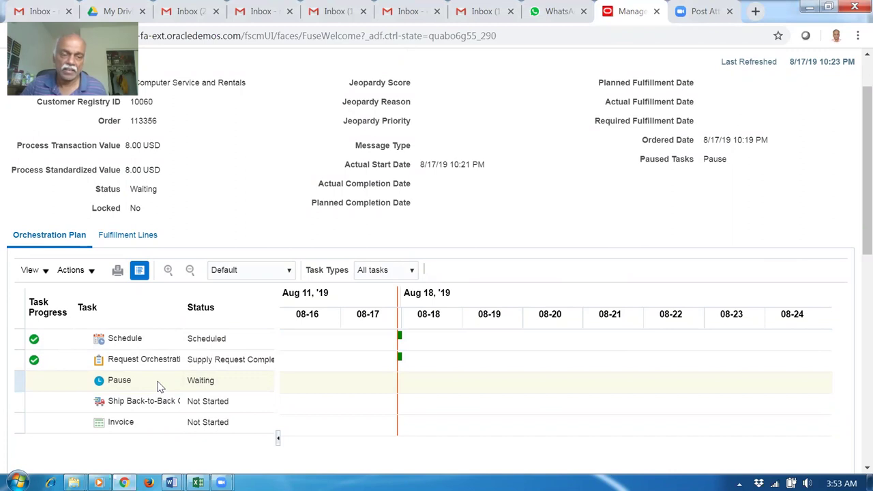
- Reopen the fulfillment lines and examine the back-to-back supply order number and supply line information in the supply details of line 1-1
click(139, 233)
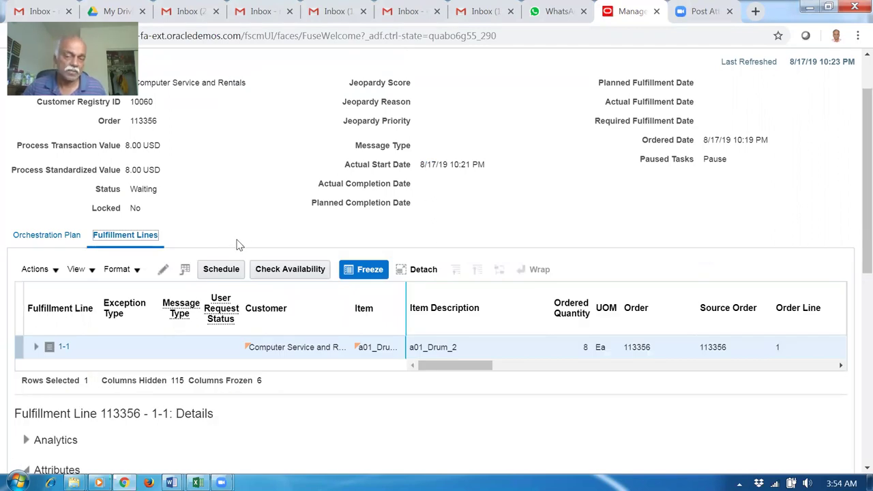
scroll(238, 245, down, 4)
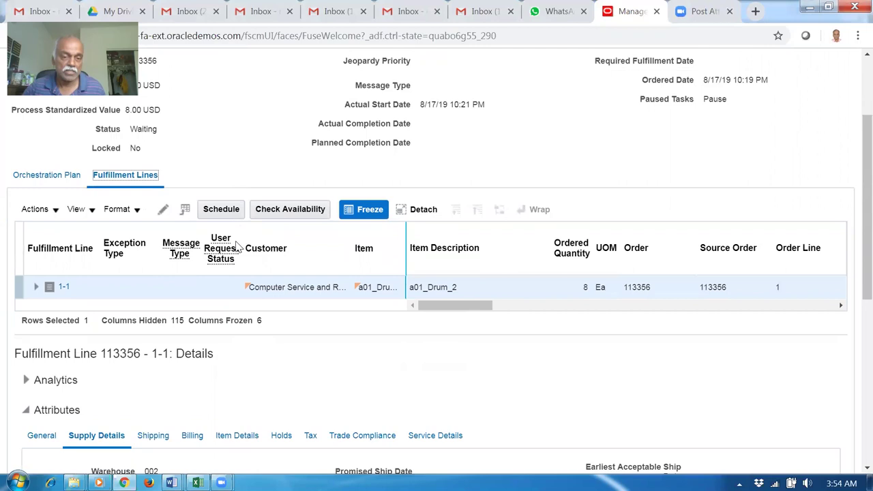
scroll(238, 248, down, 2)
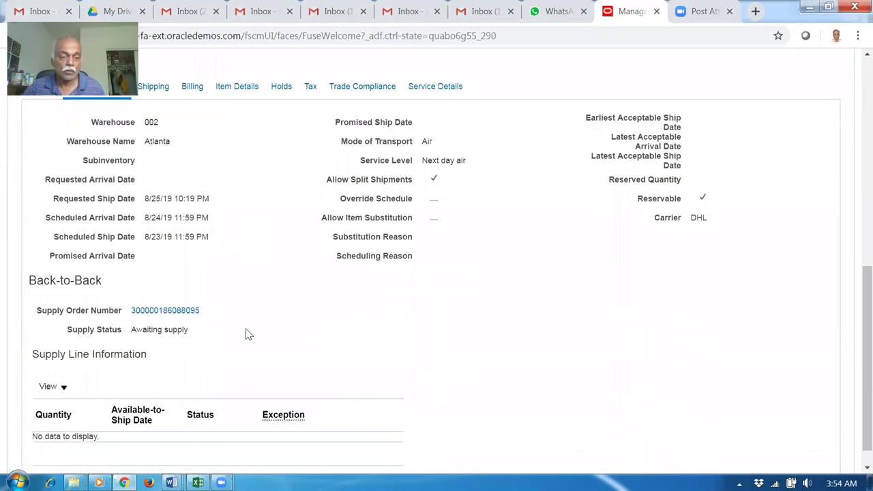
scroll(218, 328, up, 1)
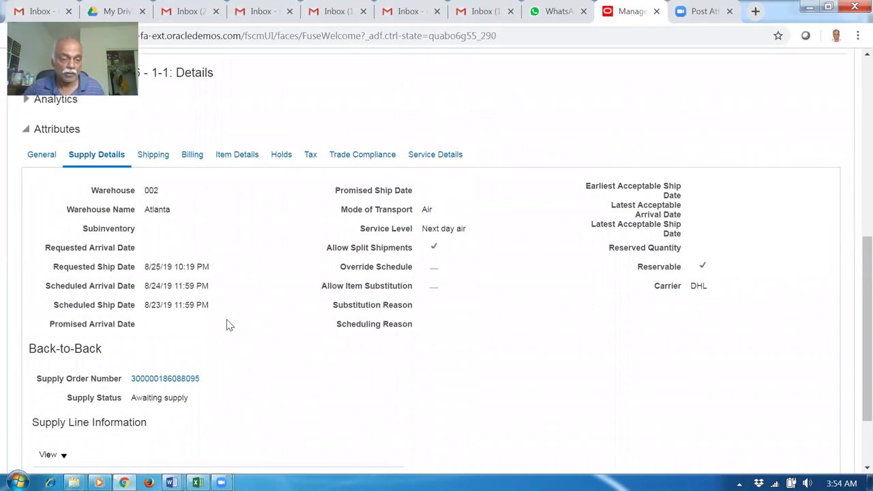
scroll(196, 408, up, 6)
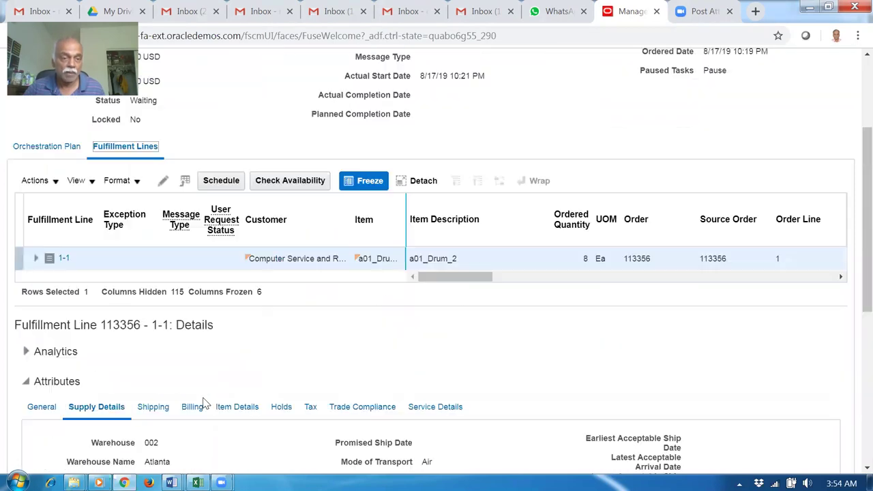
scroll(220, 297, down, 6)
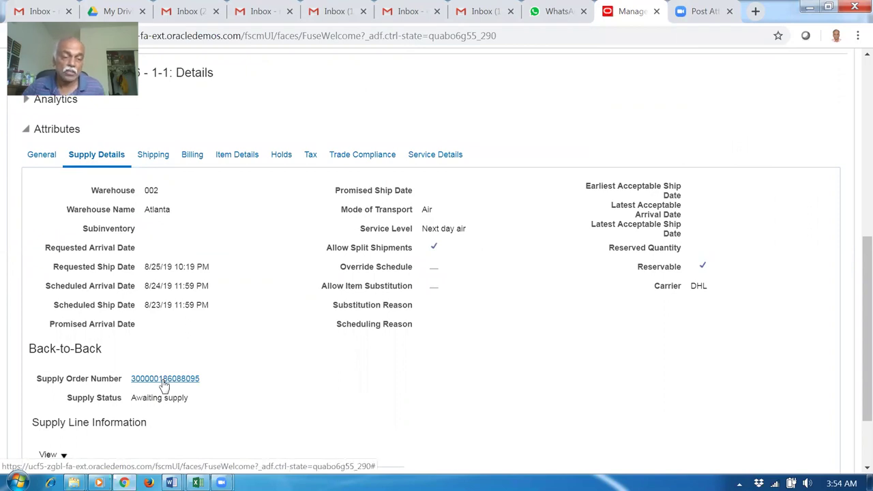
mouse_move(213, 384)
mouse_down()
mouse_move(145, 386)
mouse_move(202, 386)
mouse_up()
click(265, 419)
click(158, 363)
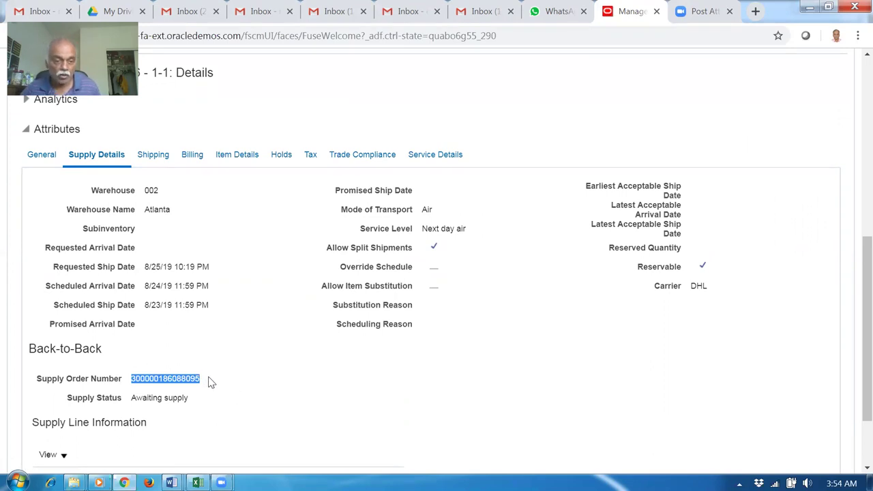
click(284, 409)
- Review the Schedule task's details in the orchestration plan, including its jeopardy history, status details and associated fulfillment lines
scroll(276, 405, up, 5)
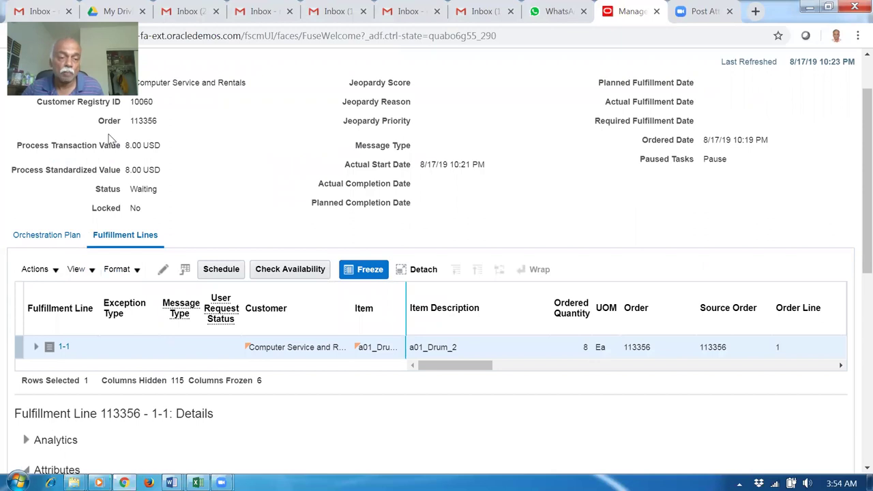
click(57, 235)
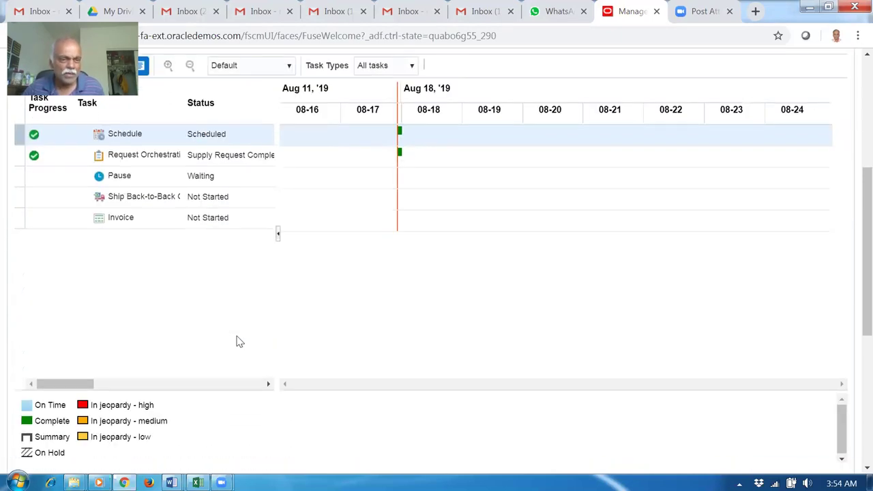
scroll(237, 344, down, 3)
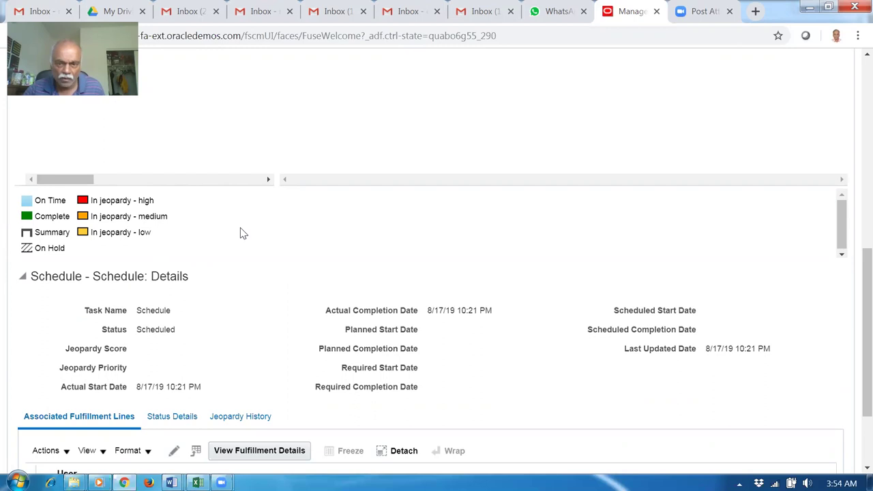
scroll(434, 368, down, 2)
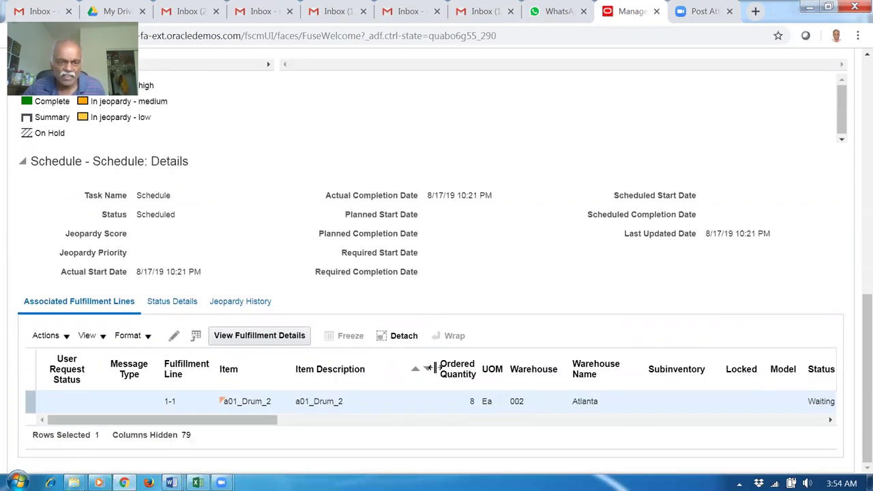
click(253, 303)
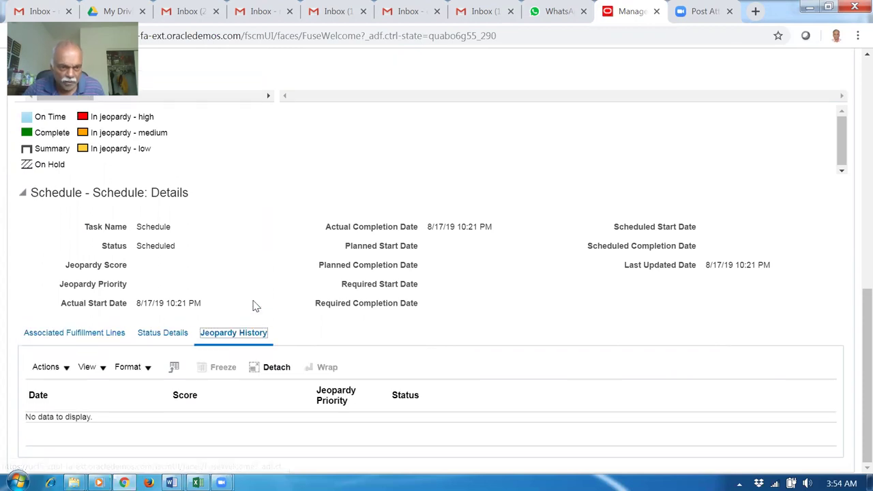
click(168, 335)
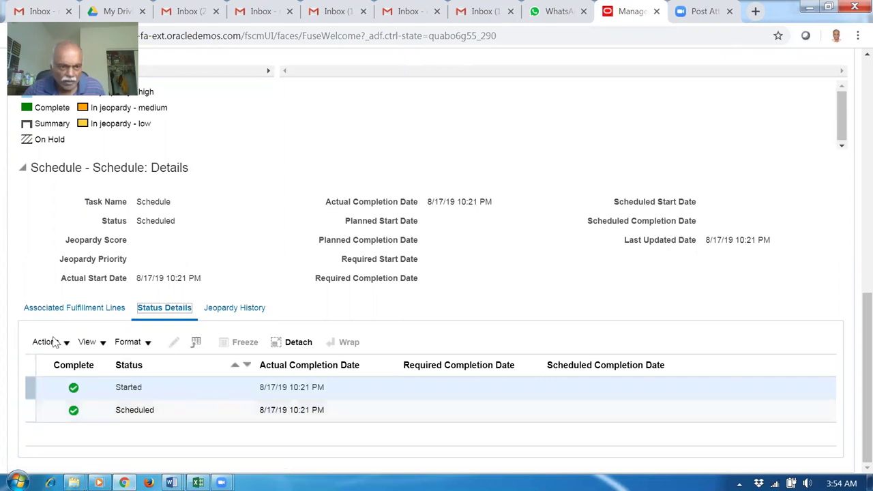
click(64, 311)
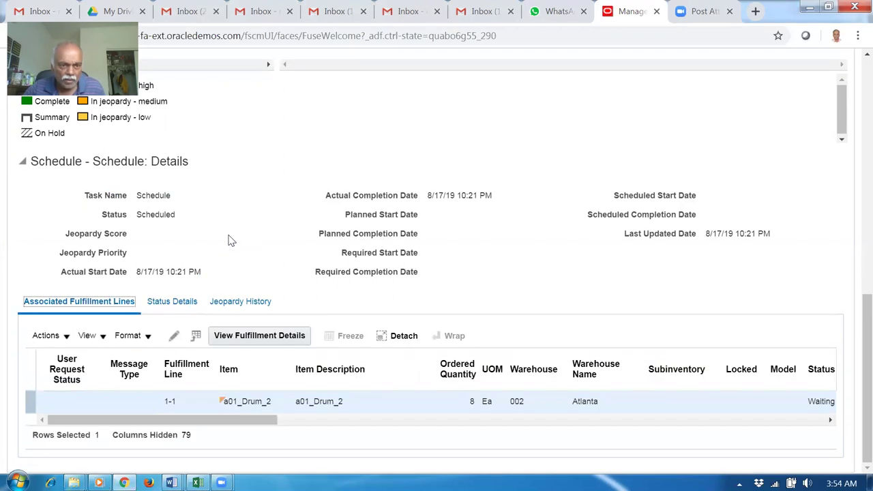
scroll(465, 379, up, 1)
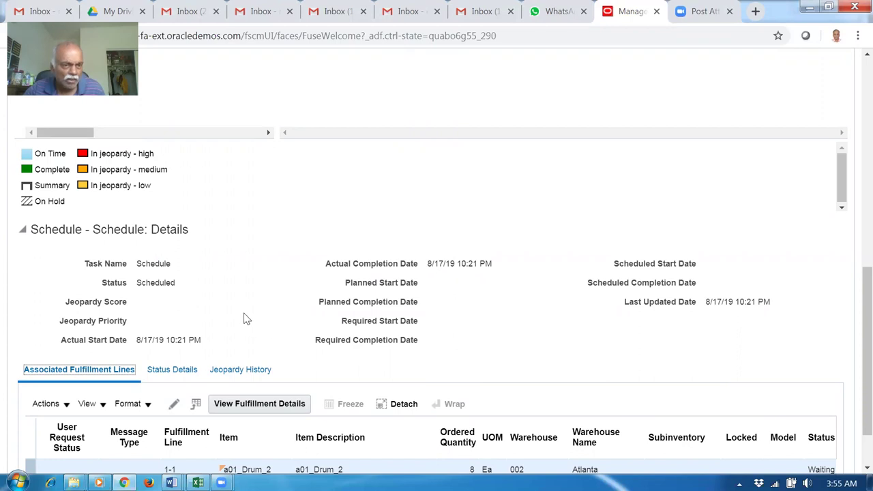
- Return to the fulfillment lines and copy the back-to-back supply order number from the supply details of line 1-1
scroll(295, 327, up, 10)
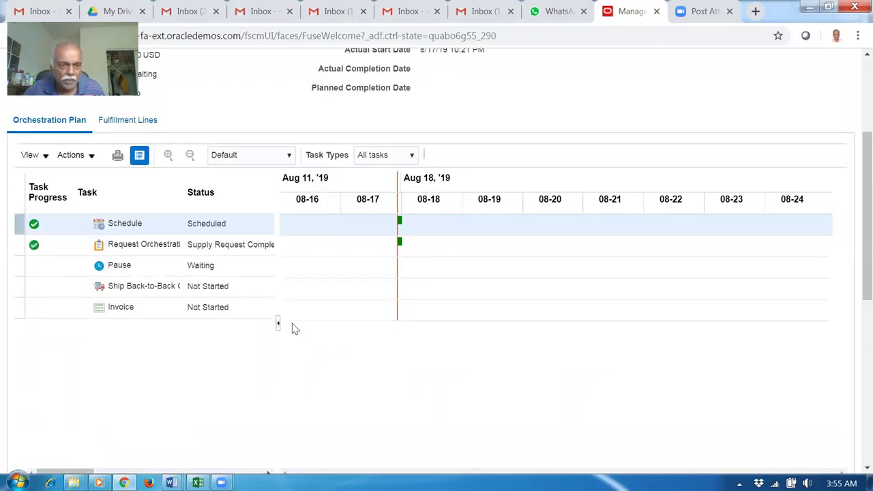
scroll(295, 329, up, 1)
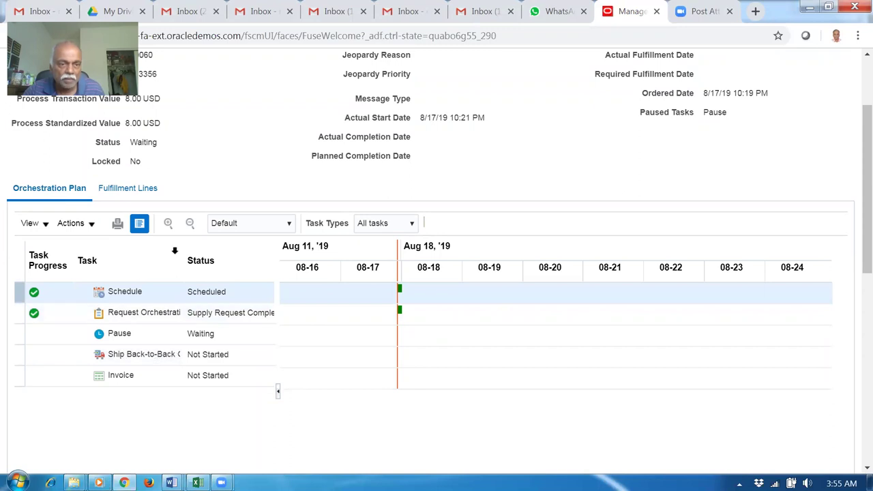
scroll(164, 307, up, 1)
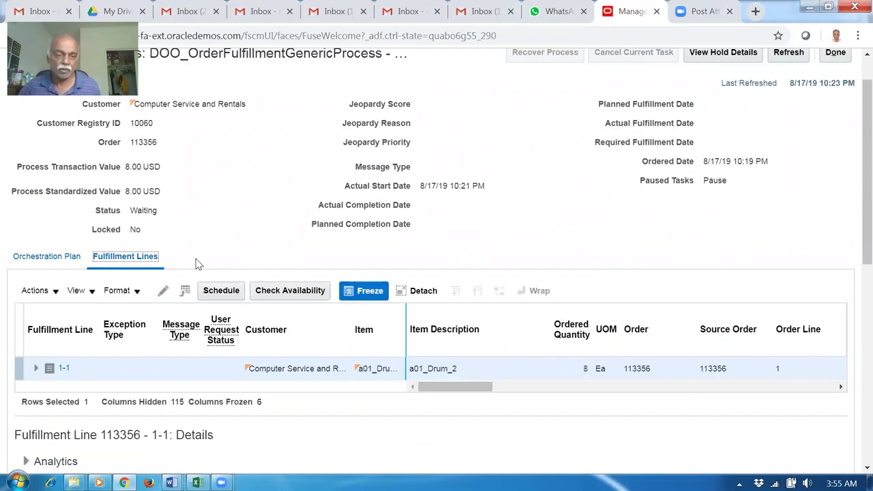
scroll(196, 263, down, 6)
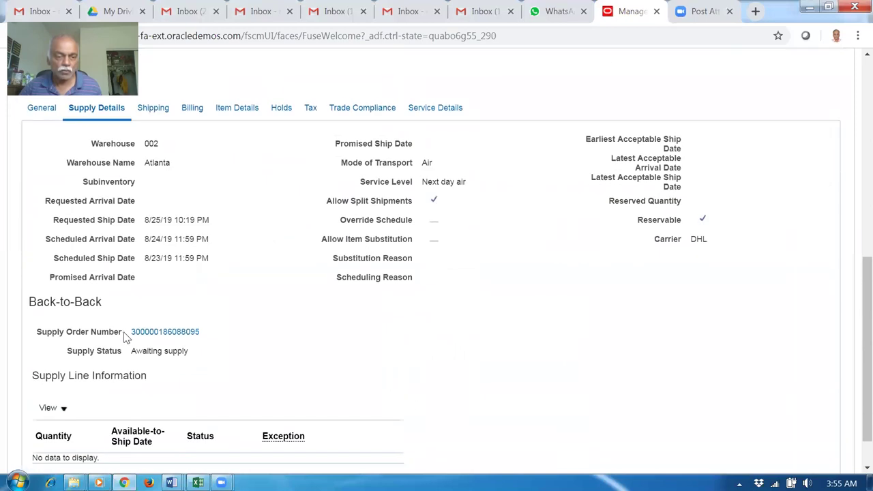
- Duplicate the order page in a new browser tab and load the application home page there
right_click(626, 17)
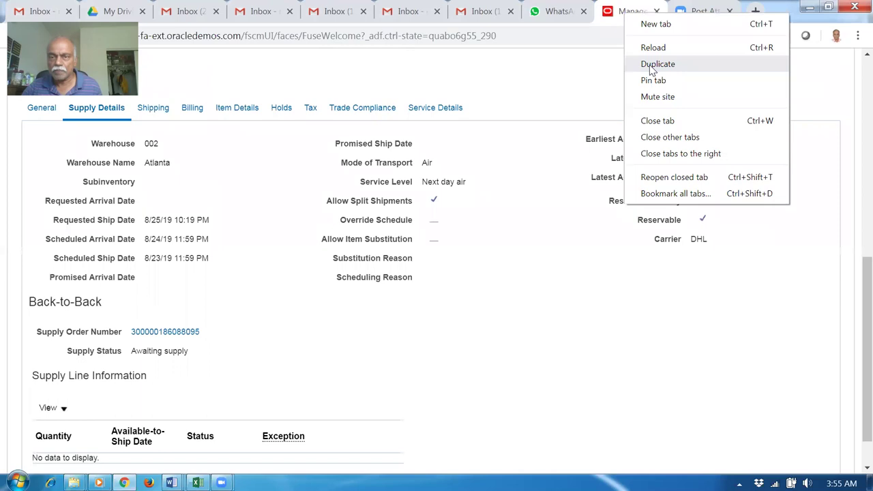
click(656, 64)
drag(473, 36, 476, 36)
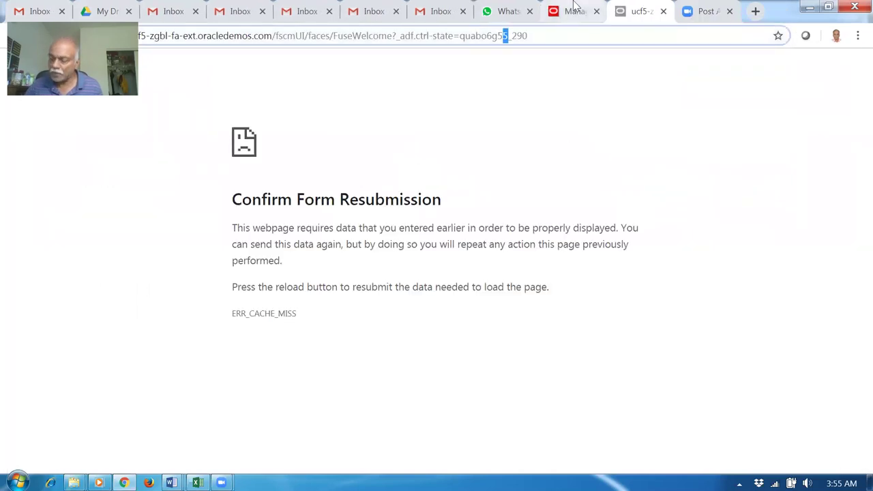
key(Return)
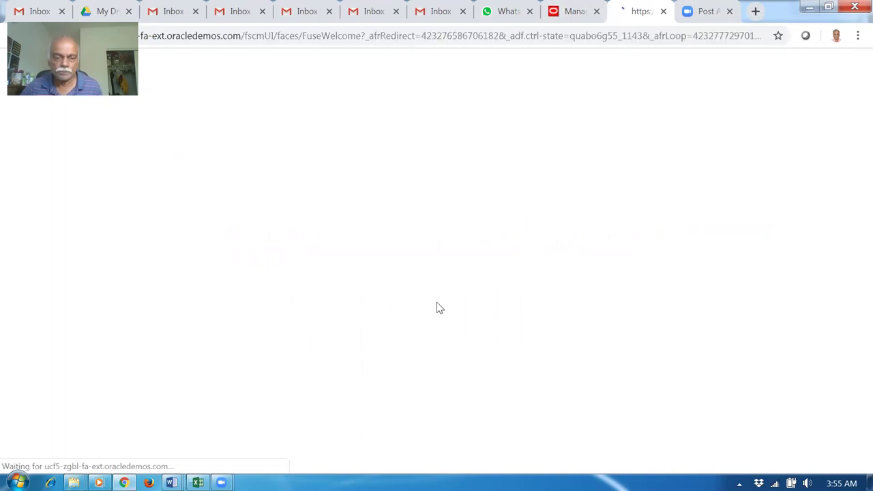
scroll(477, 354, down, 1)
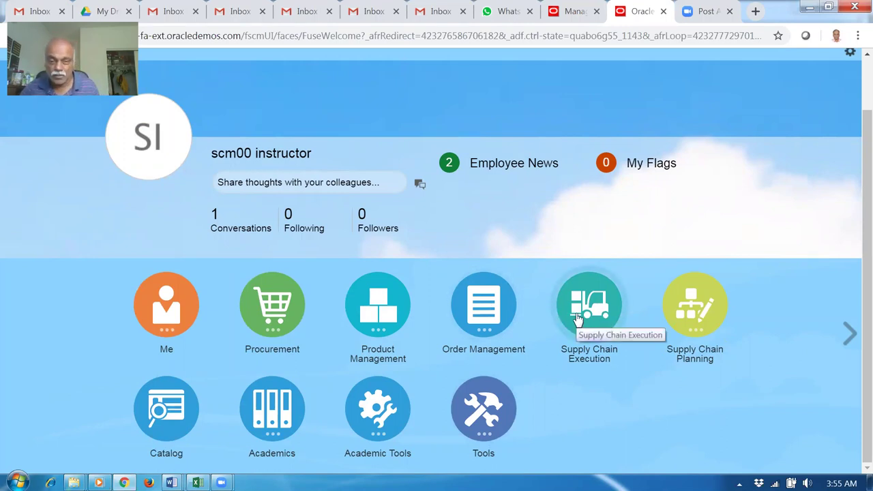
- Open the Supply Orchestration work area under Supply Chain Execution and go to Manage Supply Lines
click(480, 328)
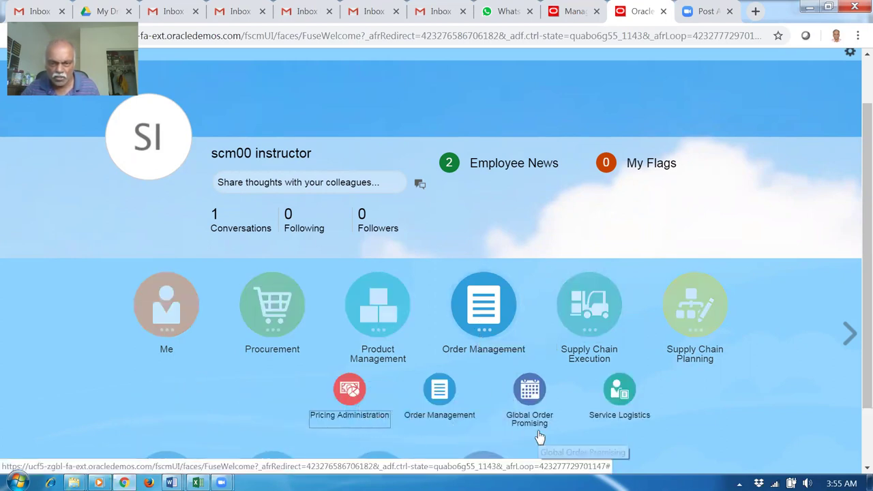
click(606, 311)
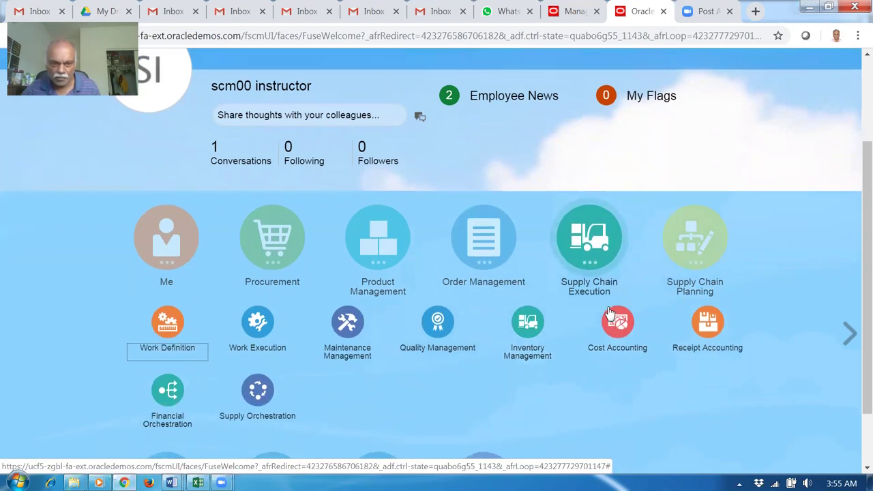
click(270, 394)
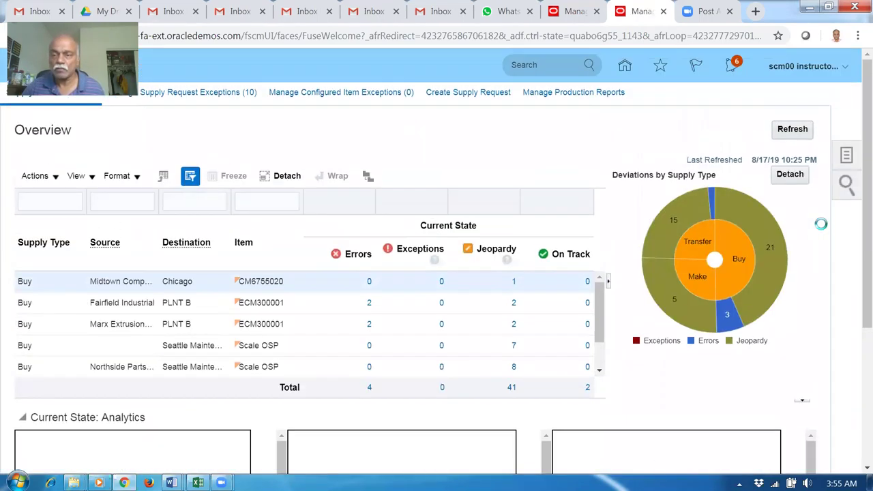
click(845, 157)
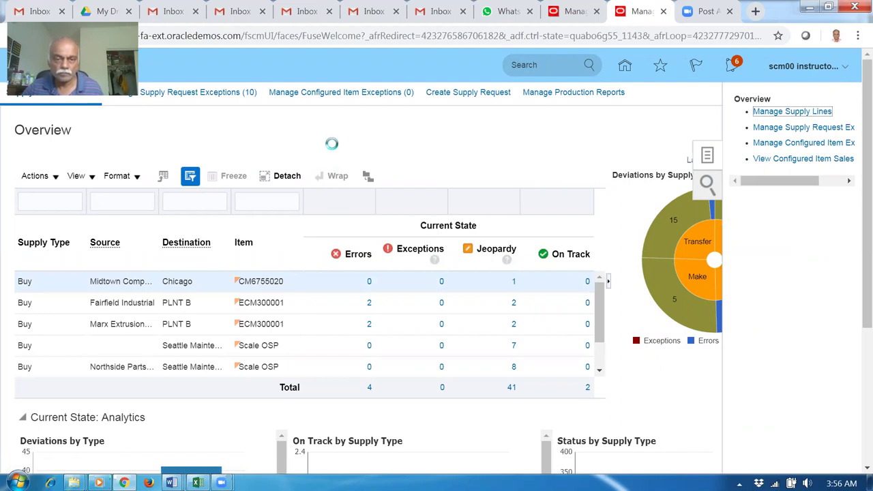
- Try to search the supply lines with the copied supply order number as the Supply Request Reference Number, rechecking it against the order page
click(320, 247)
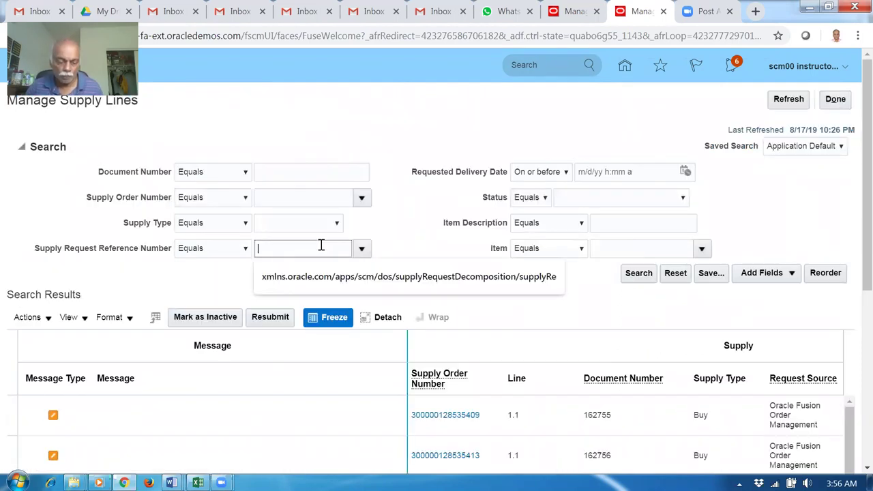
key(ctrl+v)
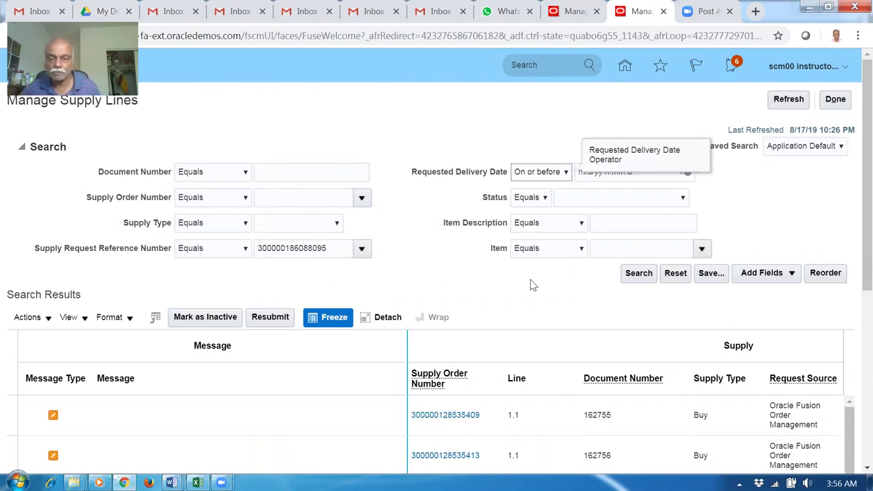
click(641, 274)
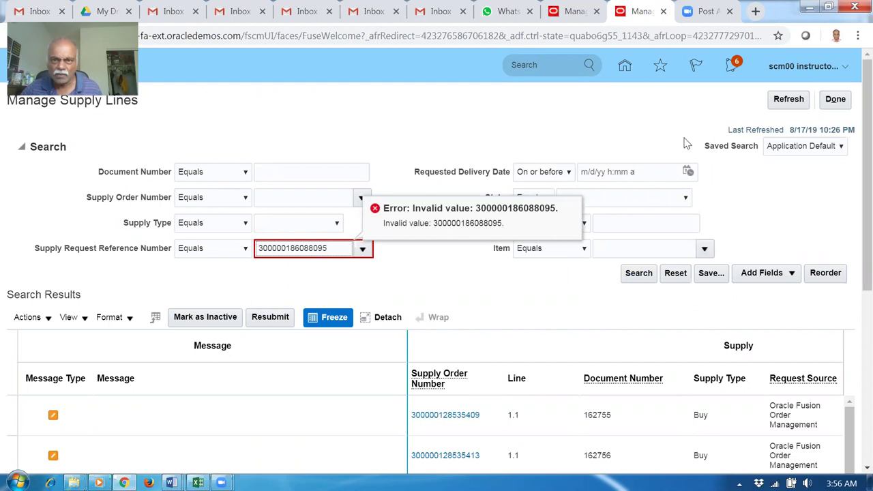
click(577, 15)
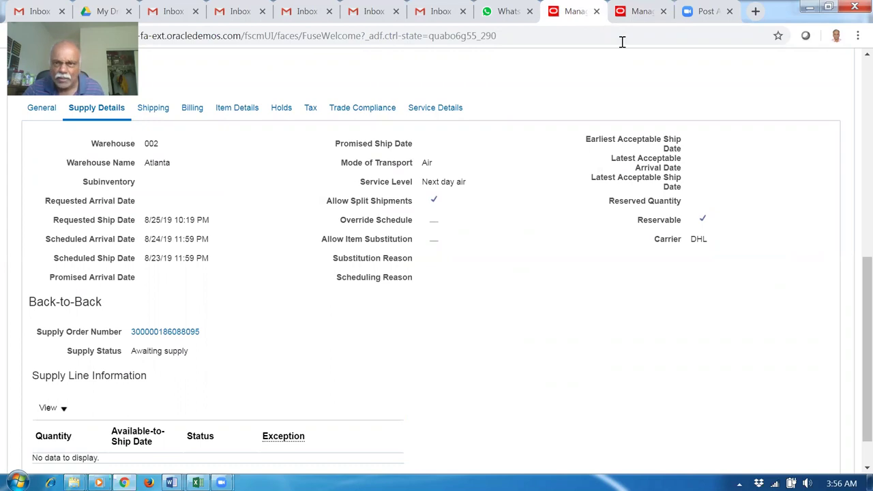
click(640, 12)
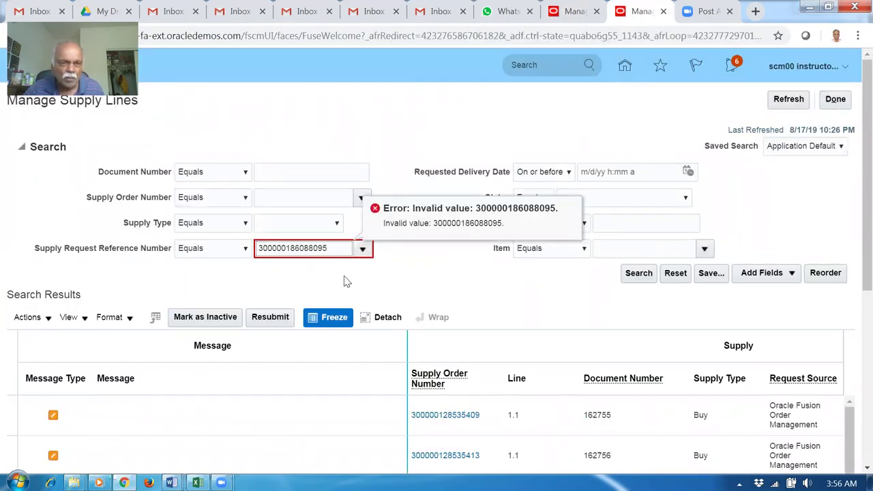
click(362, 249)
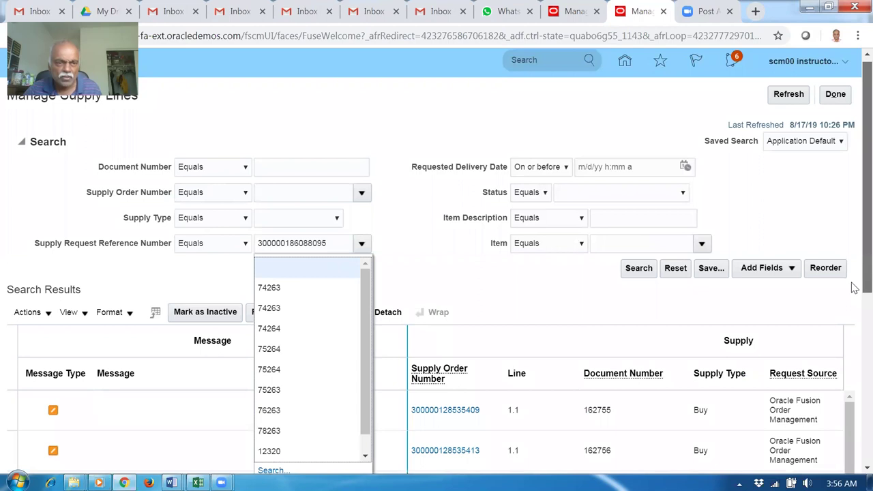
click(308, 268)
- Clear the Supply Request Reference Number, enter the same value as the Supply Order Number and search the supply lines
drag(343, 249, 210, 262)
key(ctrl+c)
key(BackSpace)
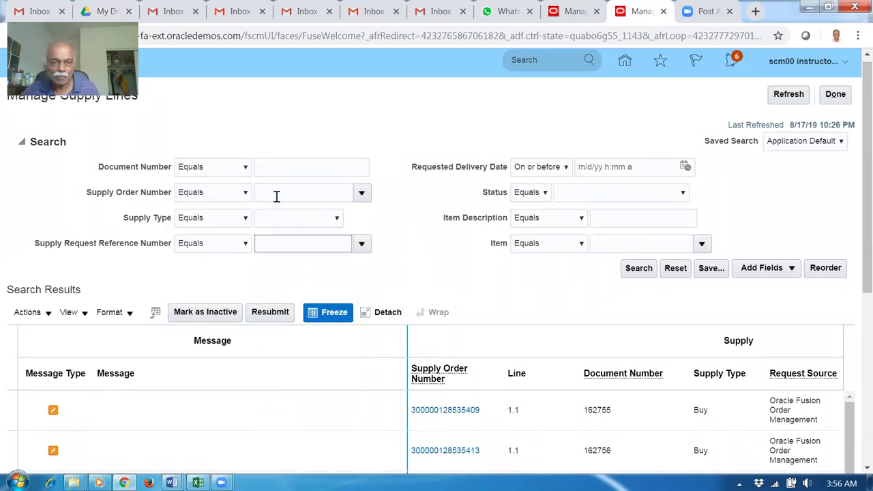
click(276, 196)
click(290, 192)
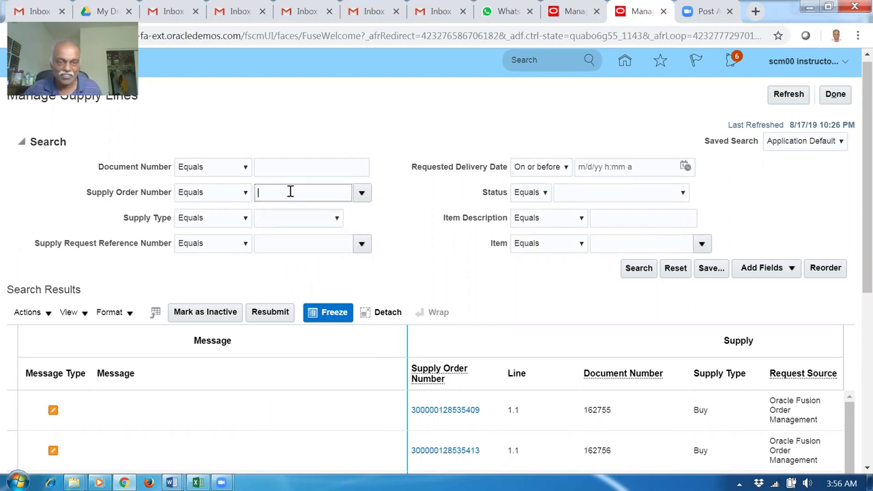
key(ctrl+v)
key(Tab)
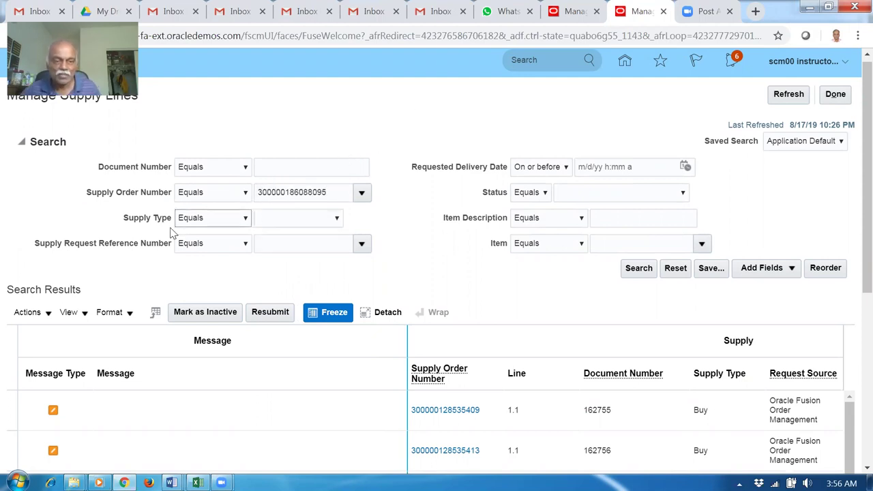
click(412, 262)
click(636, 272)
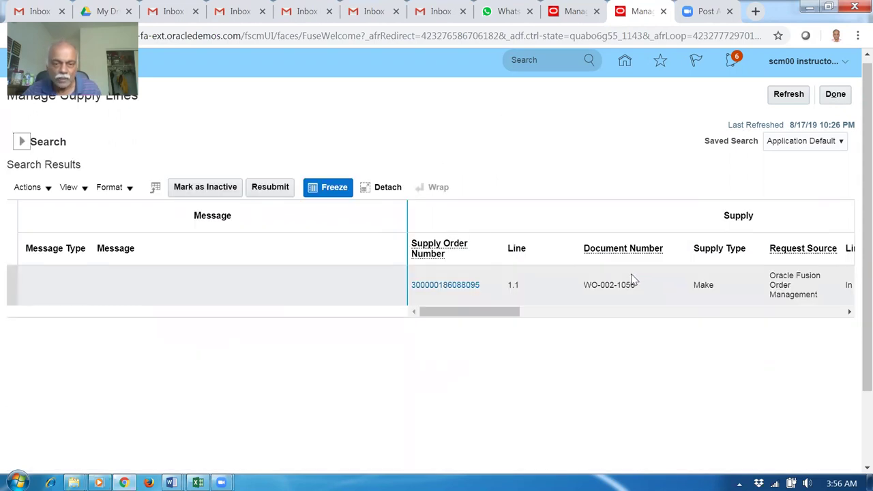
- Check the found supply line's document number and status, open its supply order and examine the orchestration plan of line 1.1
drag(470, 310, 498, 313)
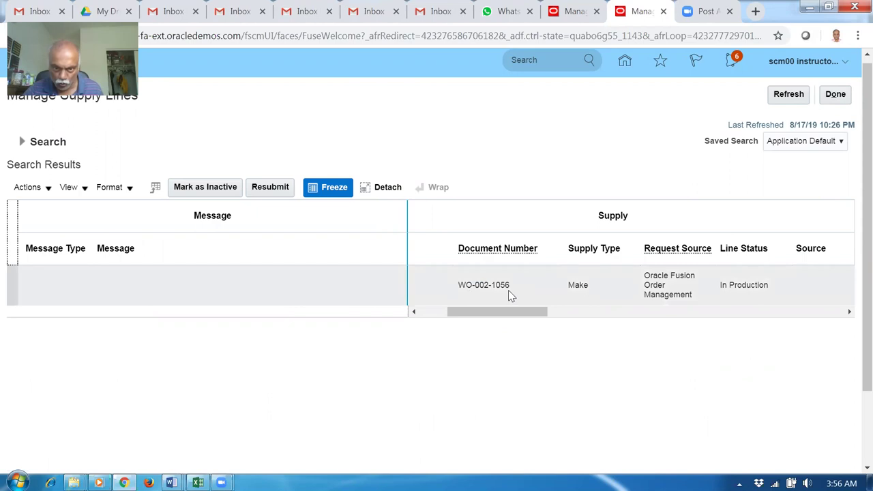
drag(500, 312, 453, 296)
click(453, 290)
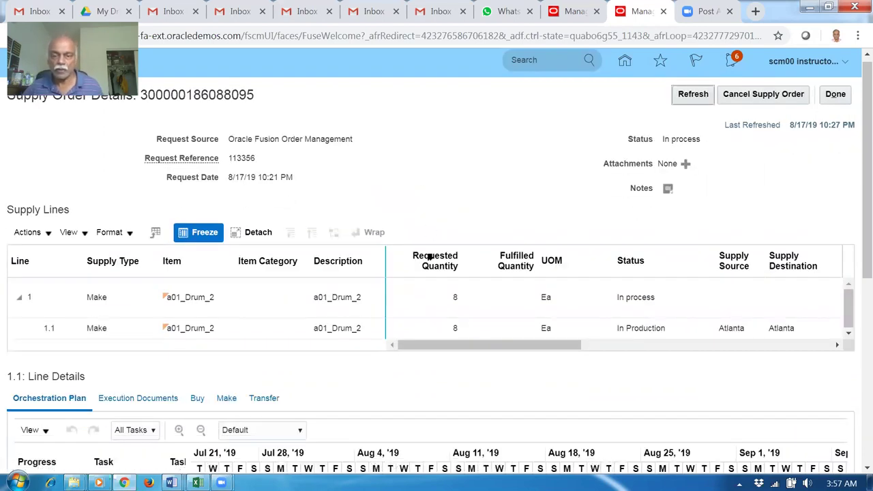
click(531, 328)
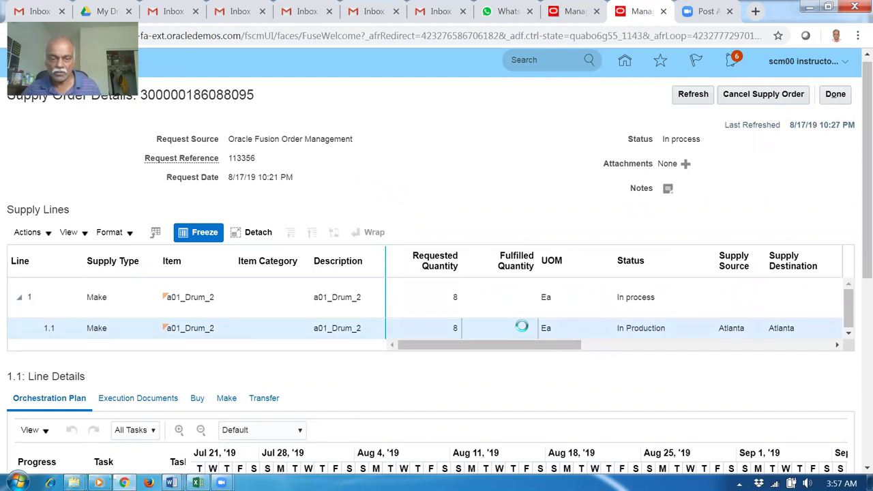
scroll(852, 273, down, 3)
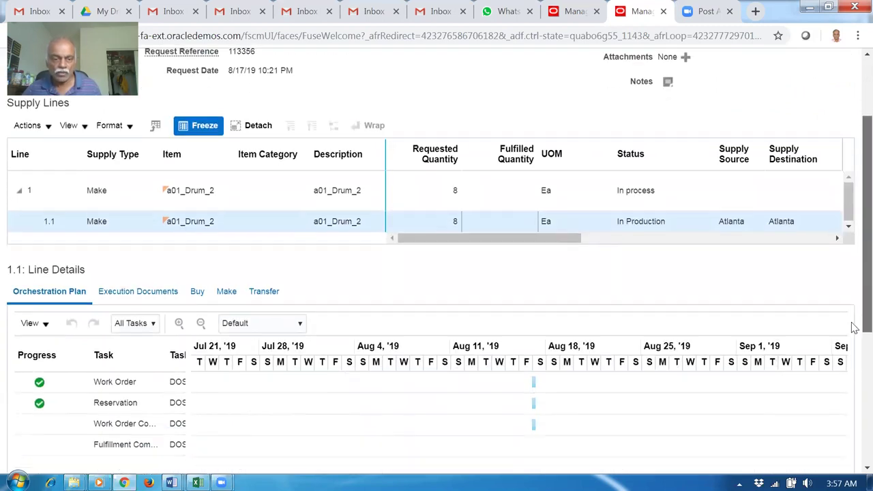
scroll(852, 310, up, 1)
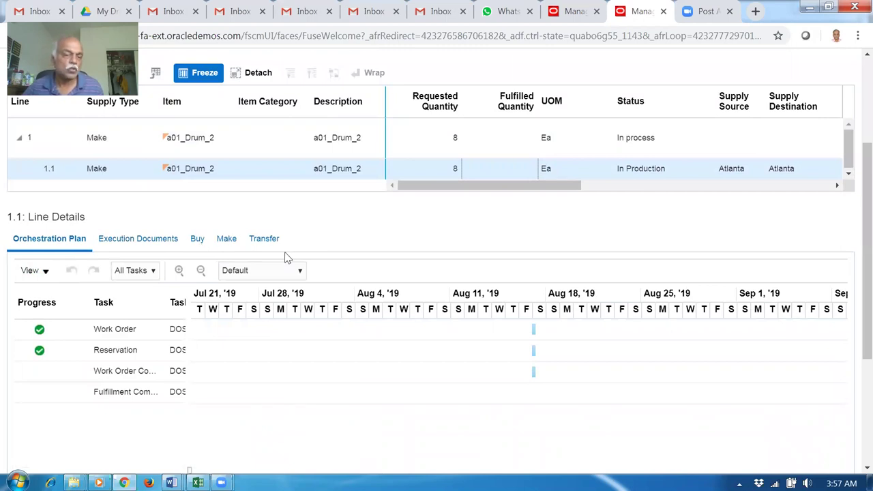
- Review the Make details of supply line 1.1 with its work order expanded, comparing them with the line's orchestration plan
click(196, 238)
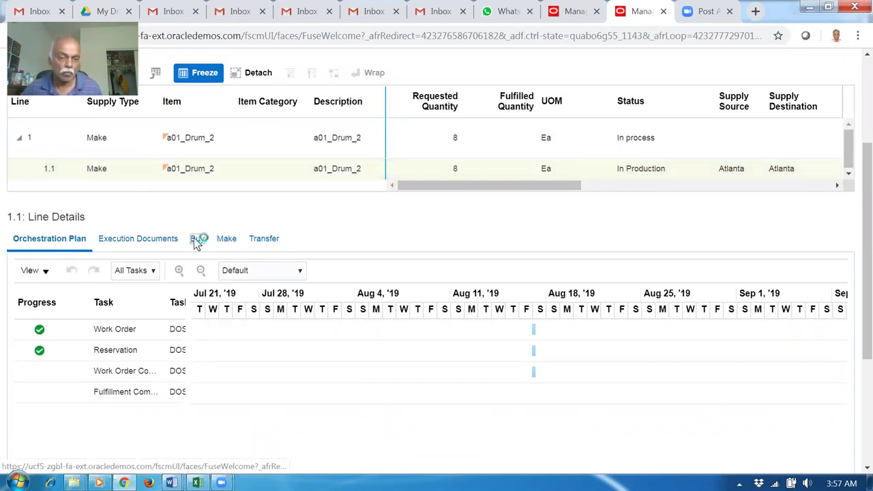
click(257, 307)
click(222, 308)
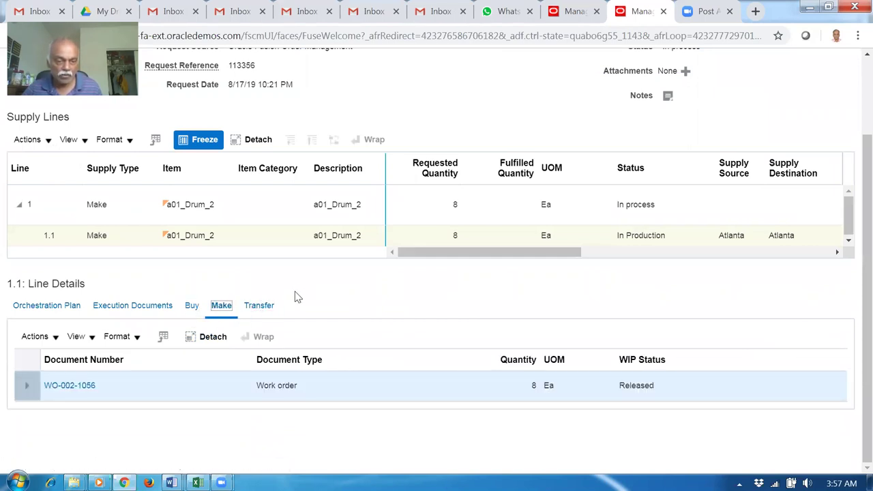
click(26, 386)
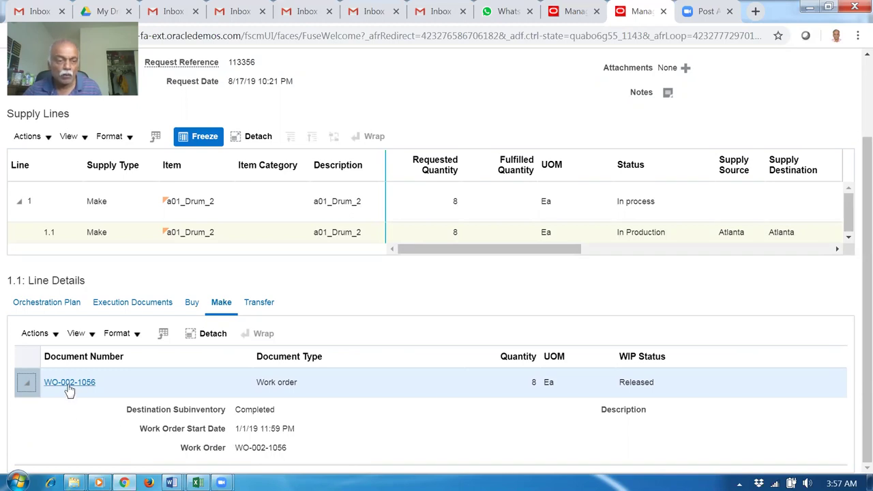
click(37, 302)
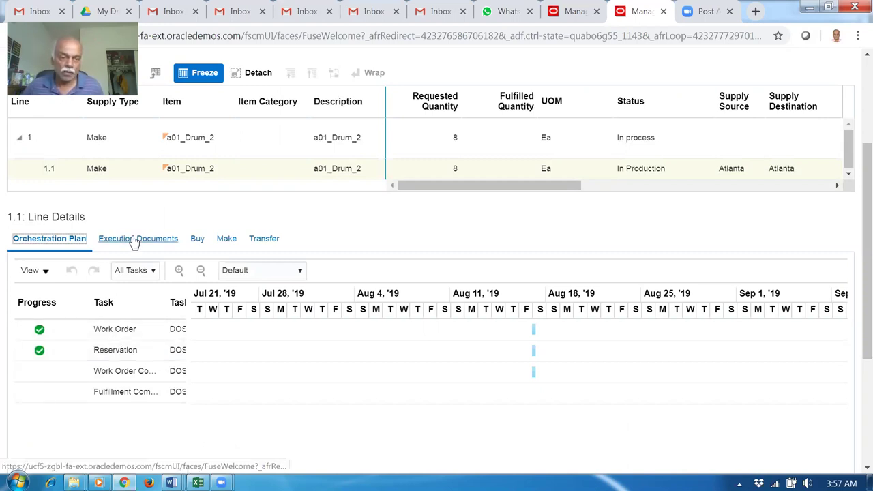
click(226, 238)
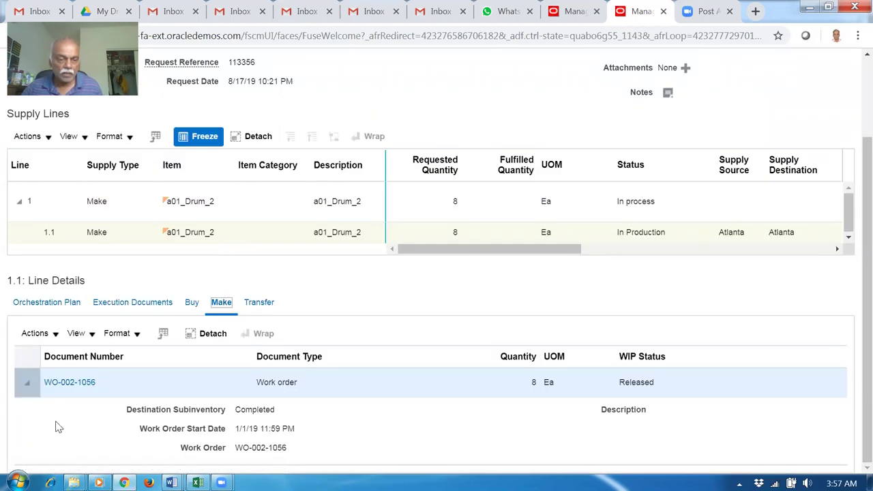
- Open the a01_Drum_2 work order from the Make details and enlarge the page to 125%
click(59, 381)
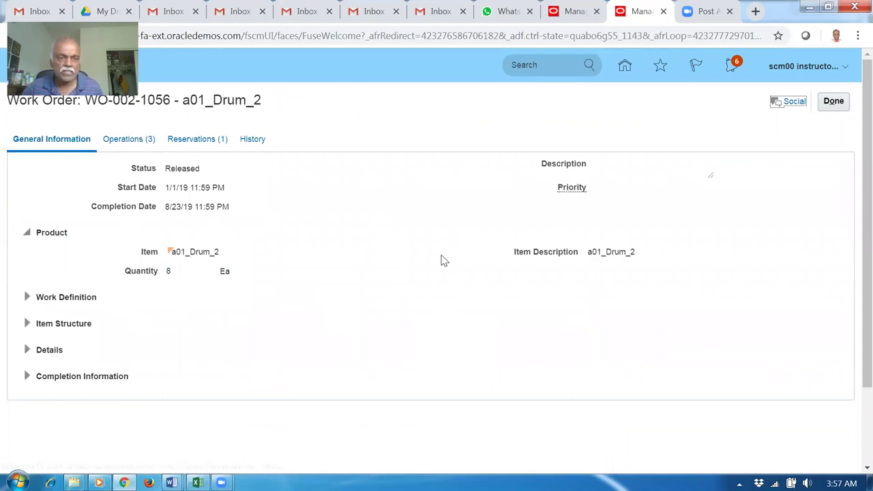
key(ctrl+plus)
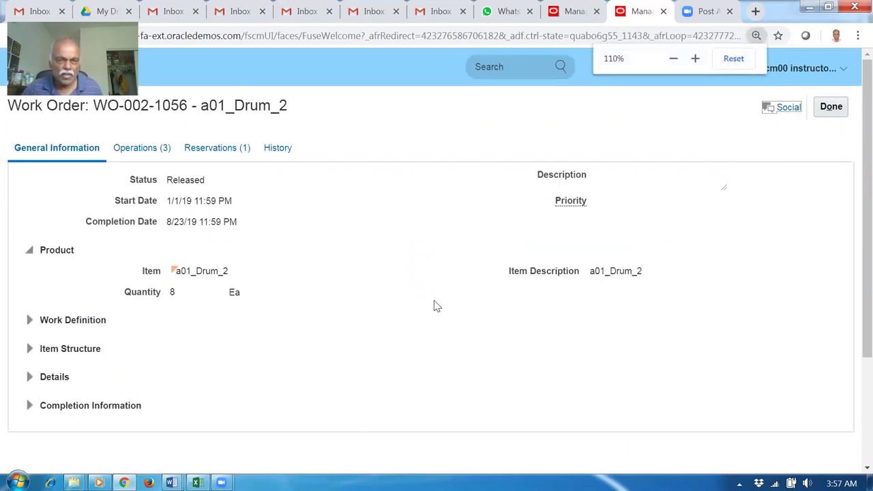
key(ctrl+plus)
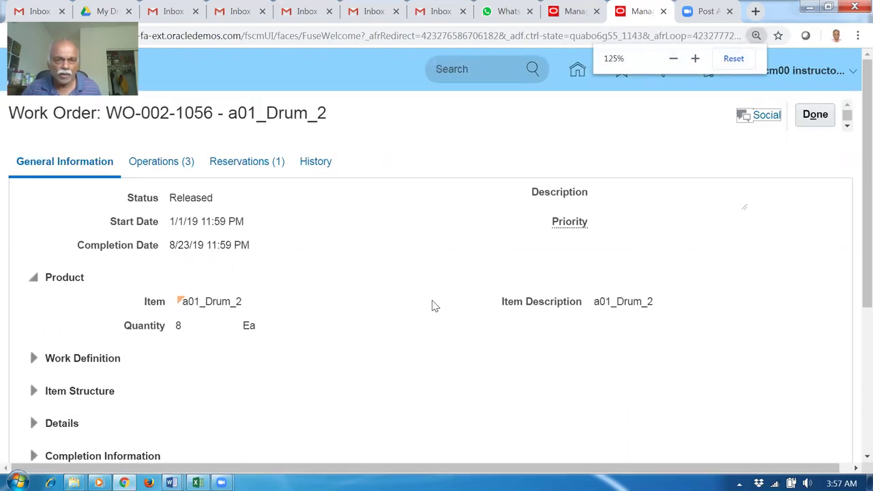
- Review the a01_Drum_2 work order's operations, reservations and history, including its transaction history, and close the work order
click(164, 163)
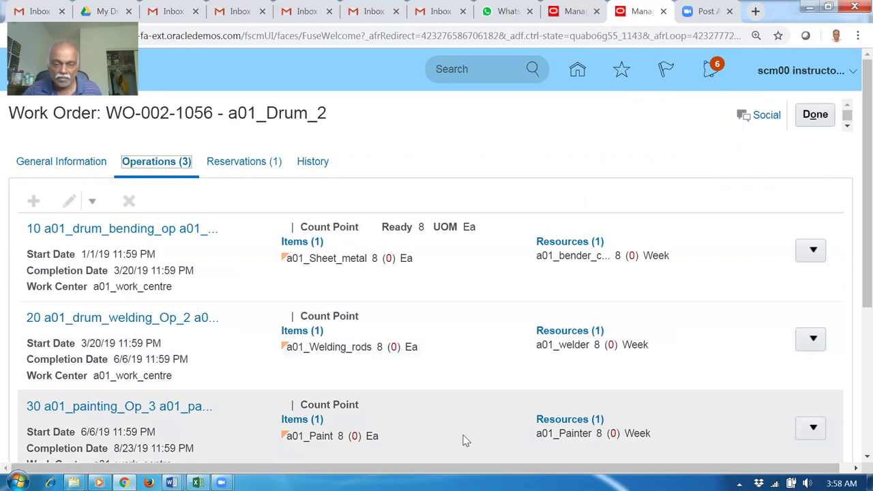
scroll(430, 404, down, 3)
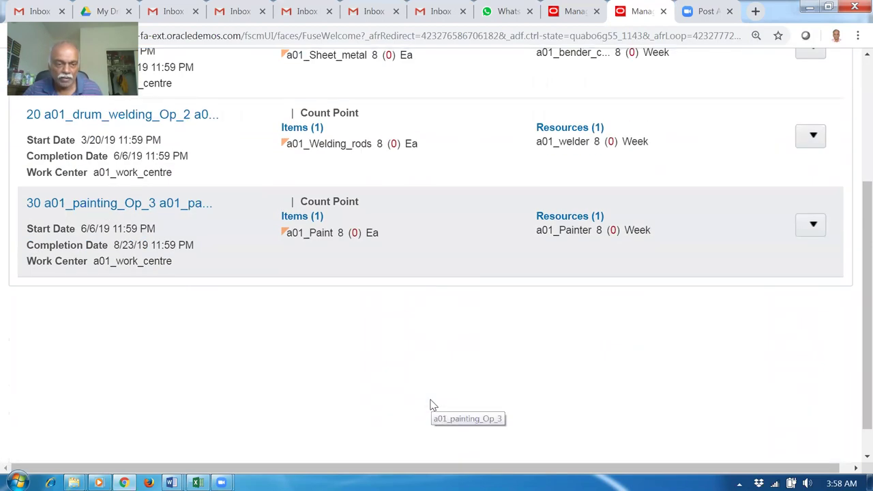
scroll(443, 404, up, 3)
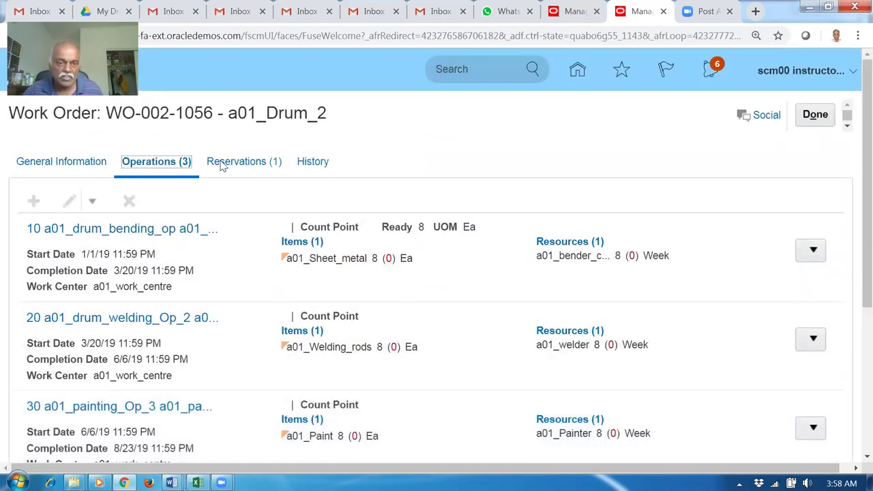
click(252, 170)
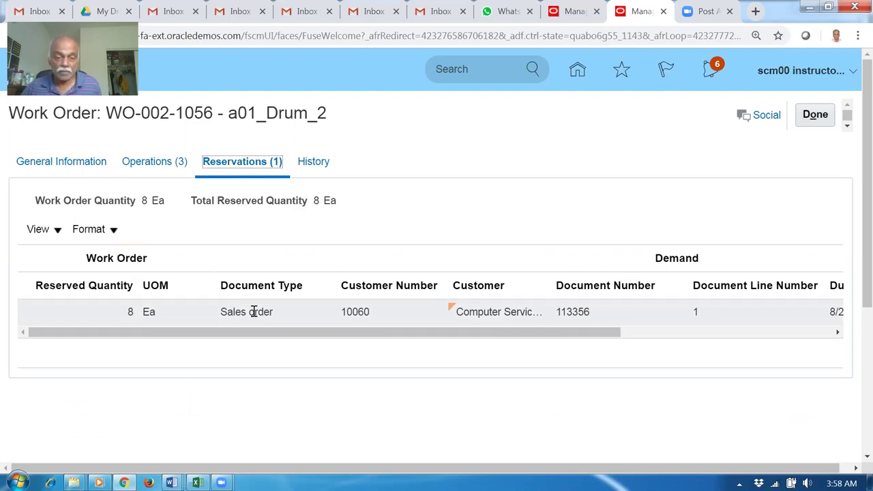
drag(314, 337, 228, 382)
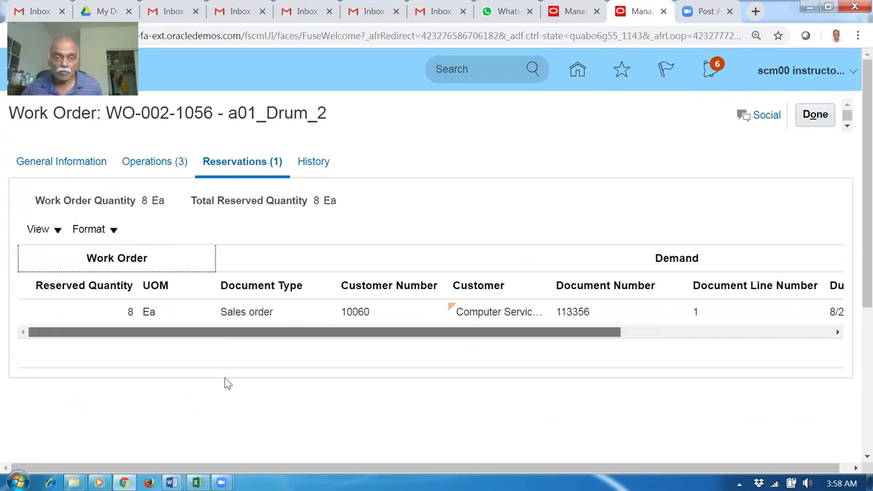
click(307, 162)
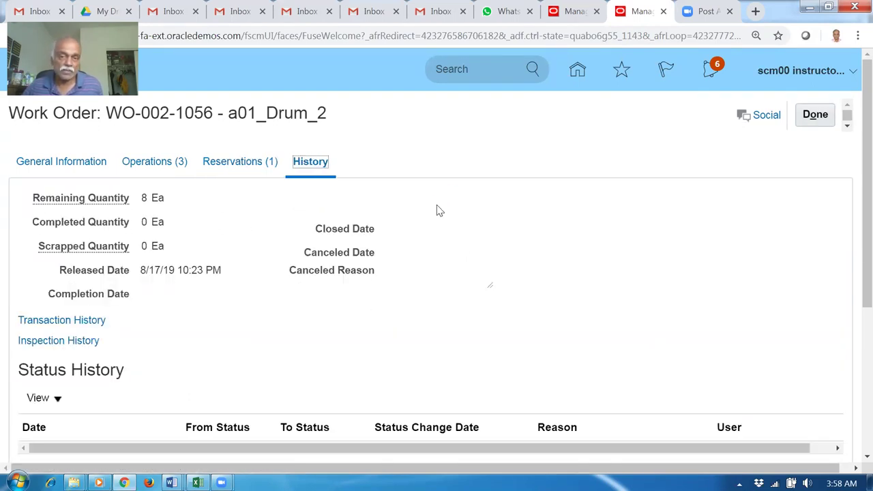
click(61, 322)
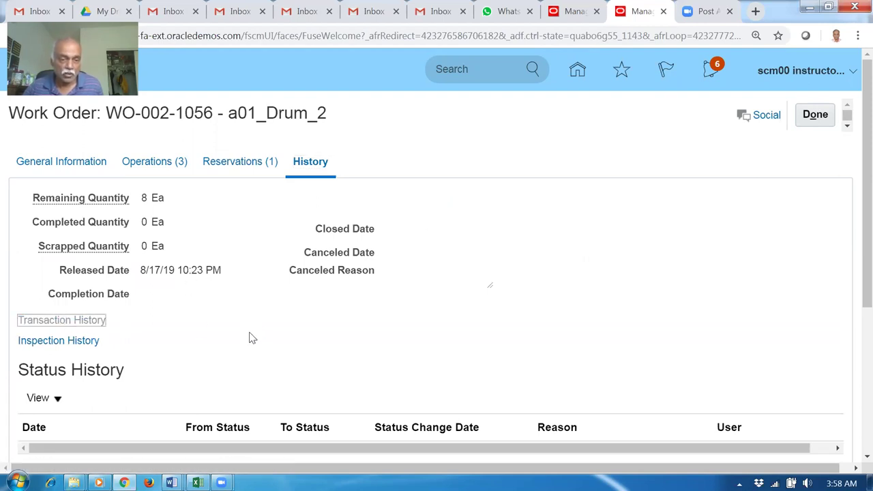
click(828, 114)
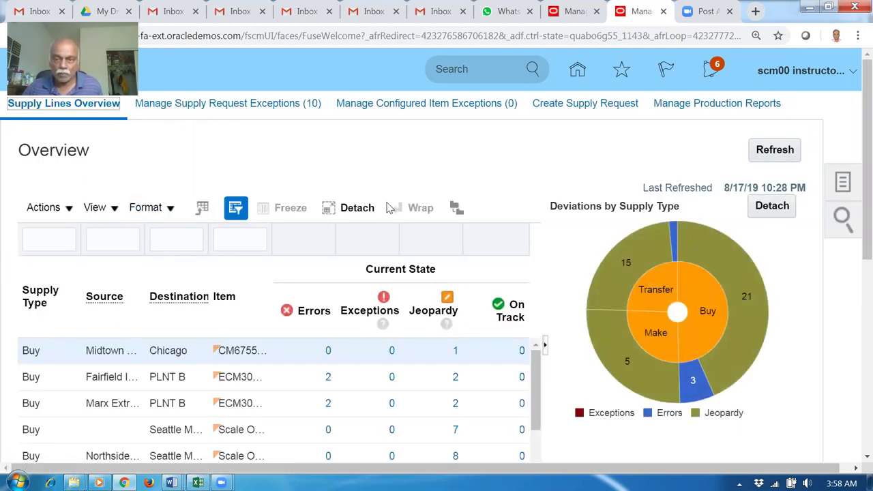
- Go to Manage Supply Lines and search again with the copied supply order number as the Supply Order Number
scroll(389, 210, down, 3)
scroll(389, 210, up, 3)
scroll(389, 212, down, 3)
scroll(392, 213, up, 3)
click(834, 186)
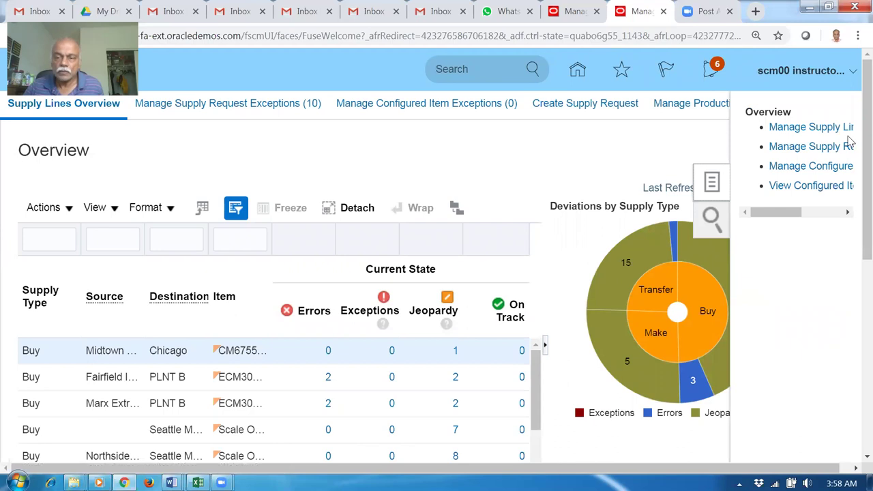
click(818, 127)
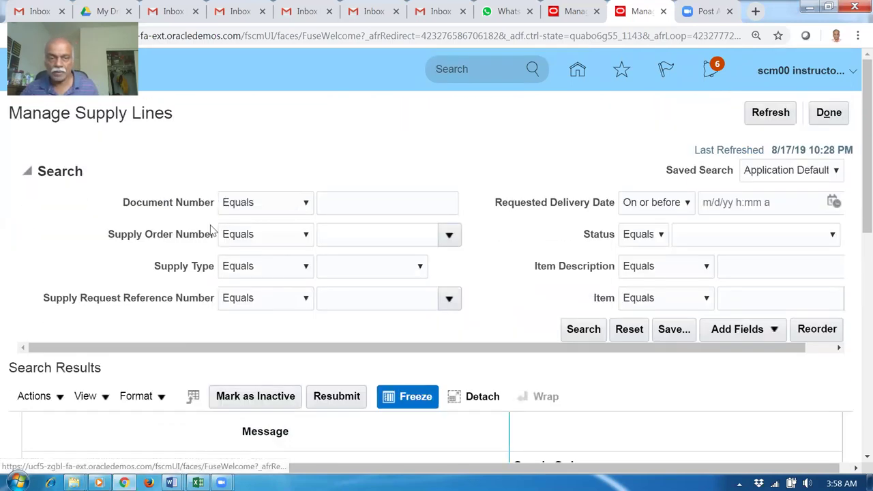
click(347, 233)
key(ctrl+v)
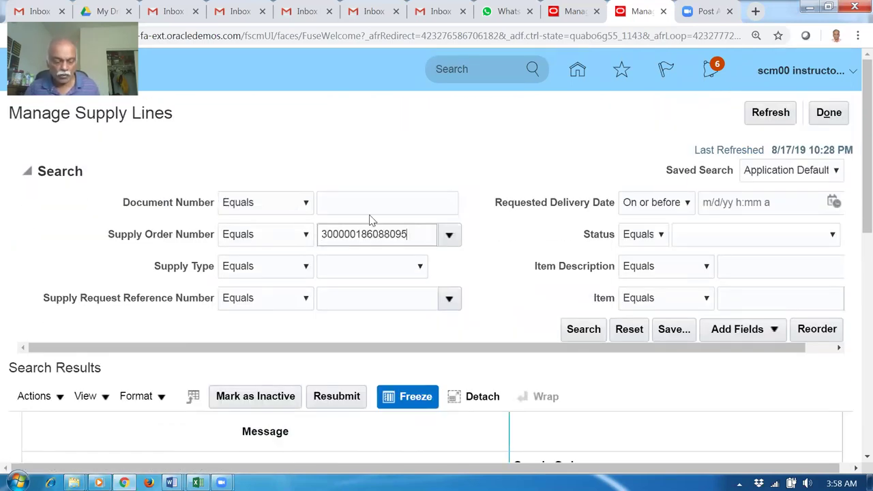
click(581, 331)
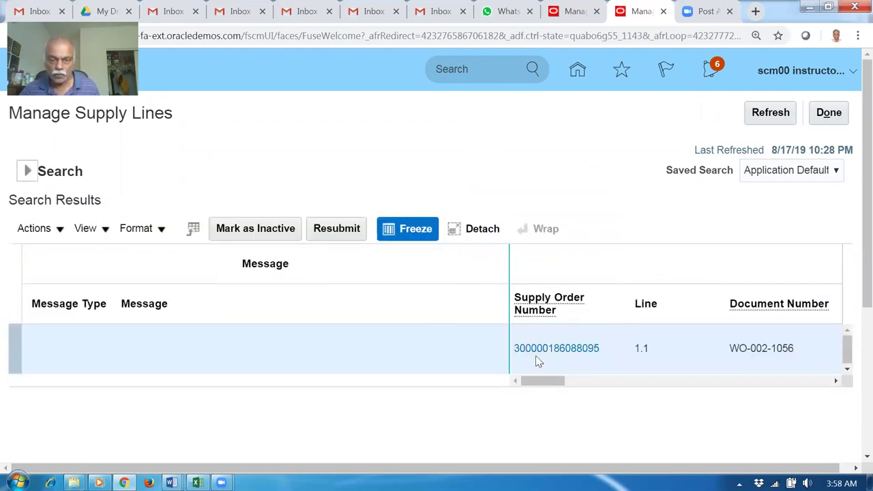
- Open the found supply order, load the Make details of line 1.1 and open its work order
click(539, 351)
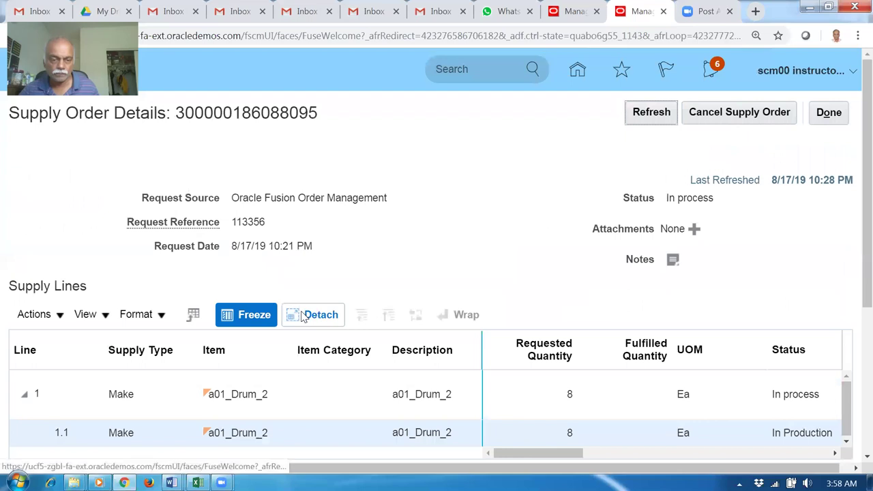
scroll(303, 317, down, 5)
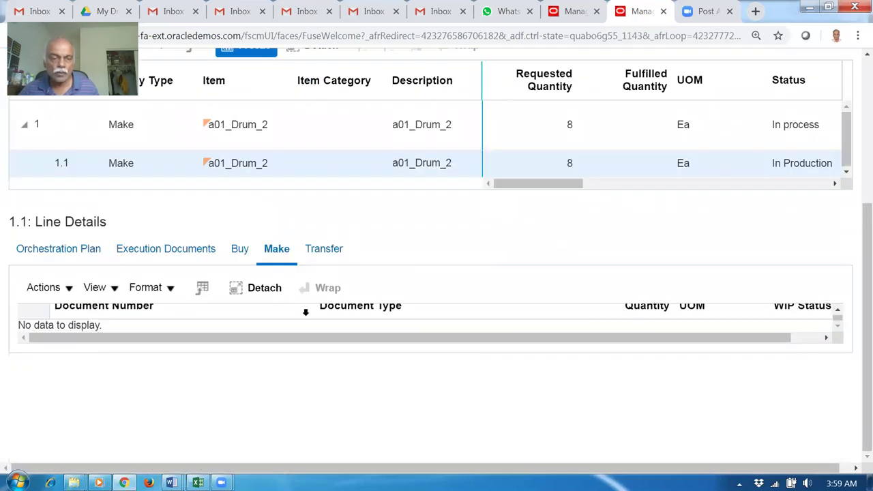
click(308, 140)
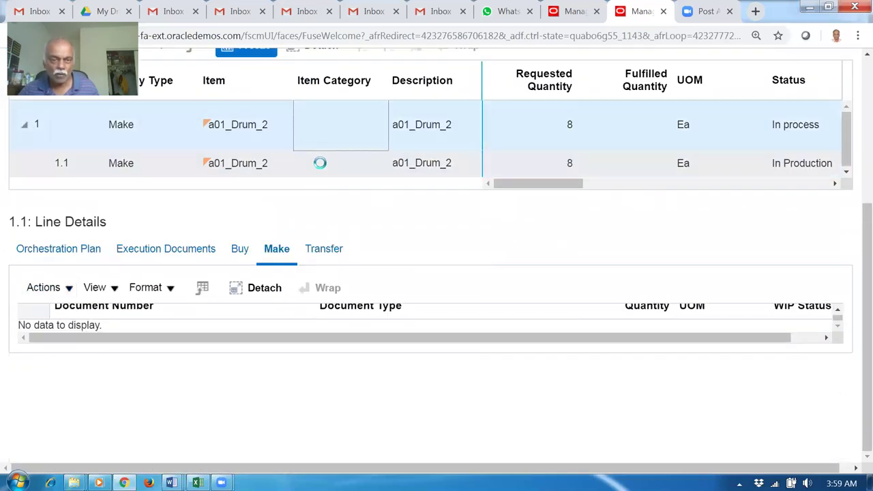
click(320, 164)
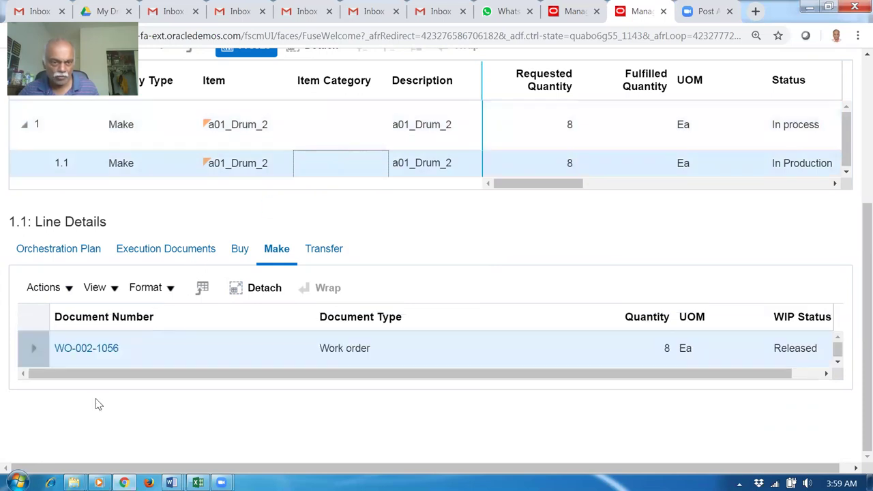
click(88, 350)
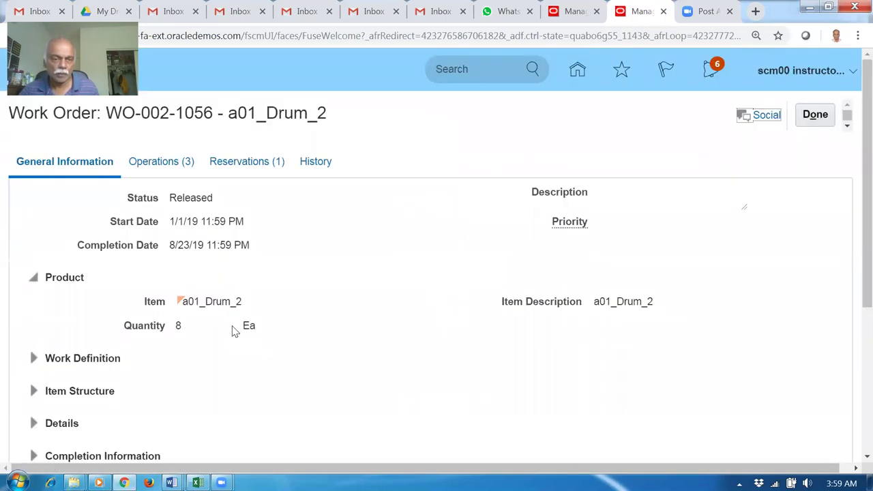
- Expand and review the work order's Work Definition, Item Structure, Details and Completion Information sections, and return to the supply order
scroll(231, 330, down, 2)
click(32, 223)
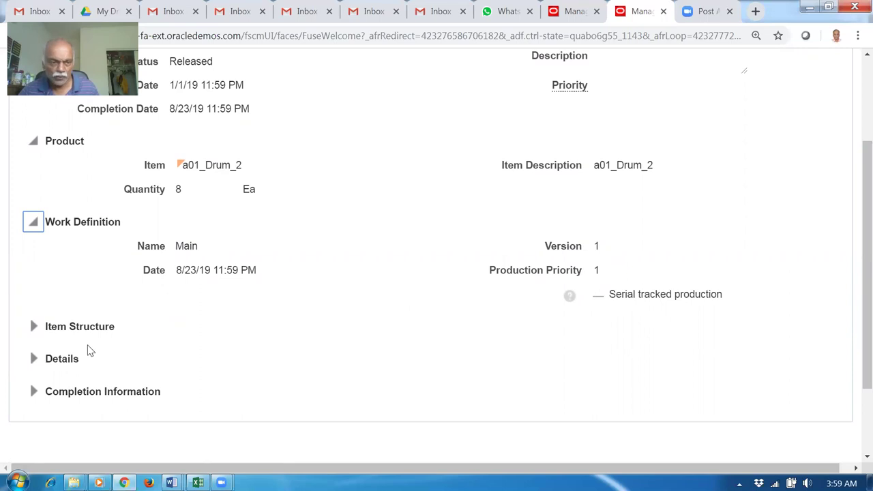
click(32, 327)
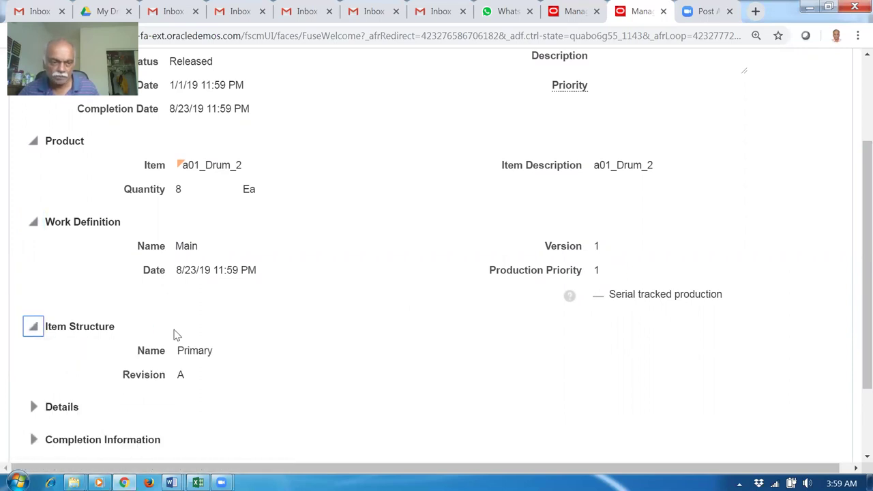
scroll(303, 341, down, 2)
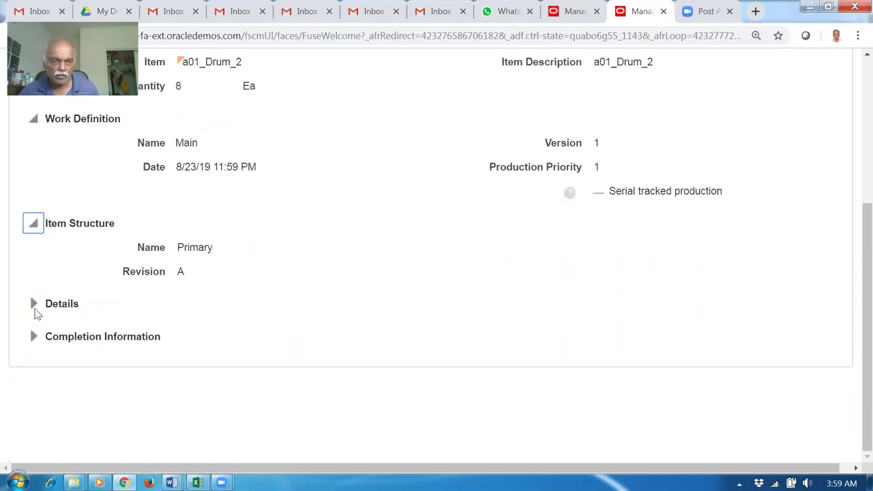
click(33, 307)
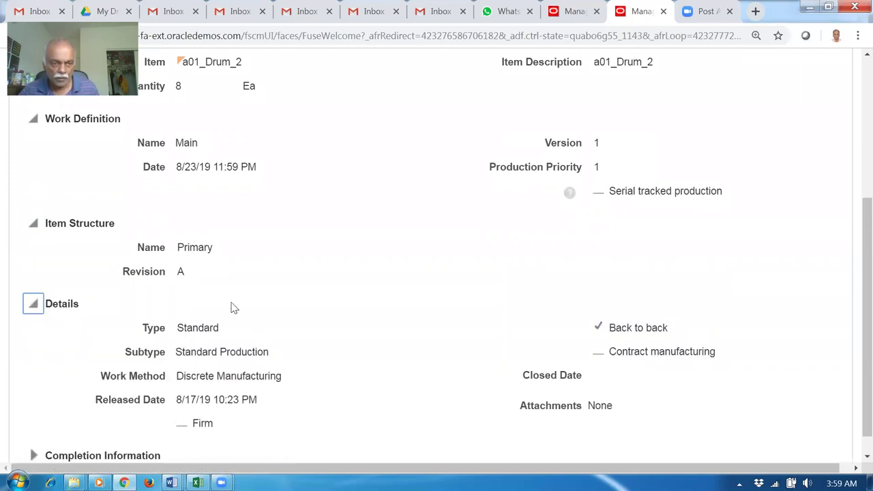
scroll(262, 309, down, 1)
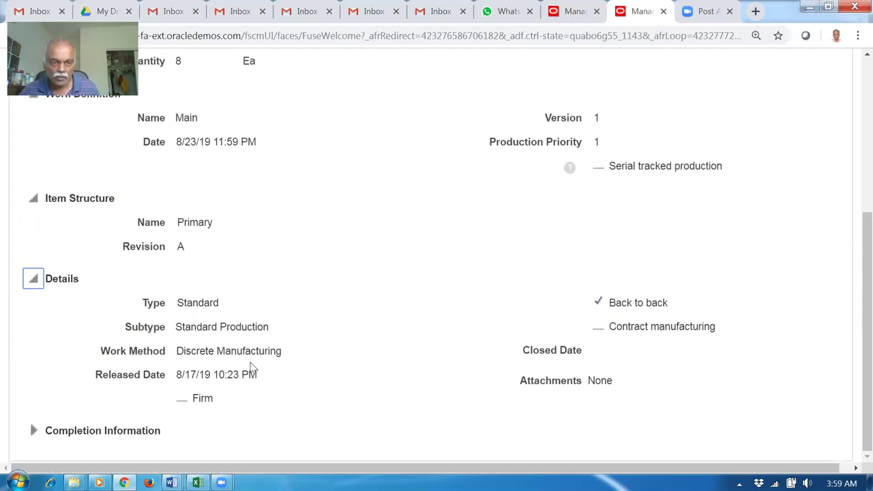
click(31, 431)
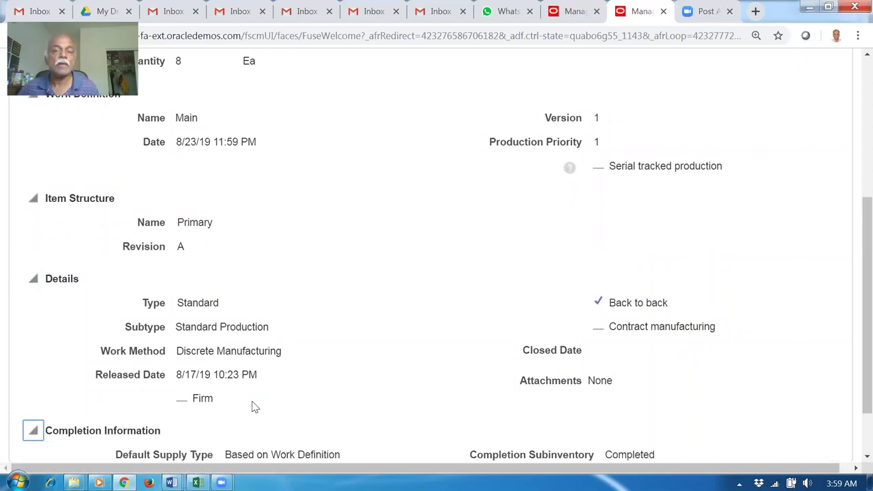
scroll(251, 352, down, 3)
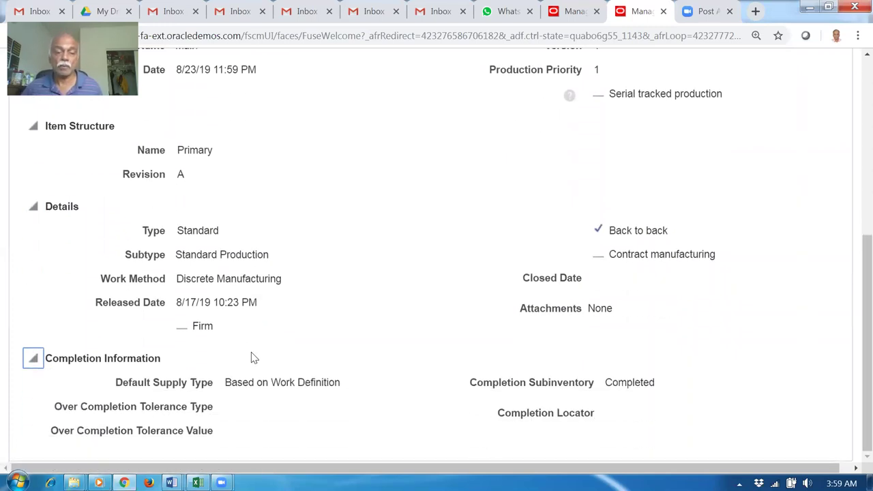
scroll(251, 365, up, 5)
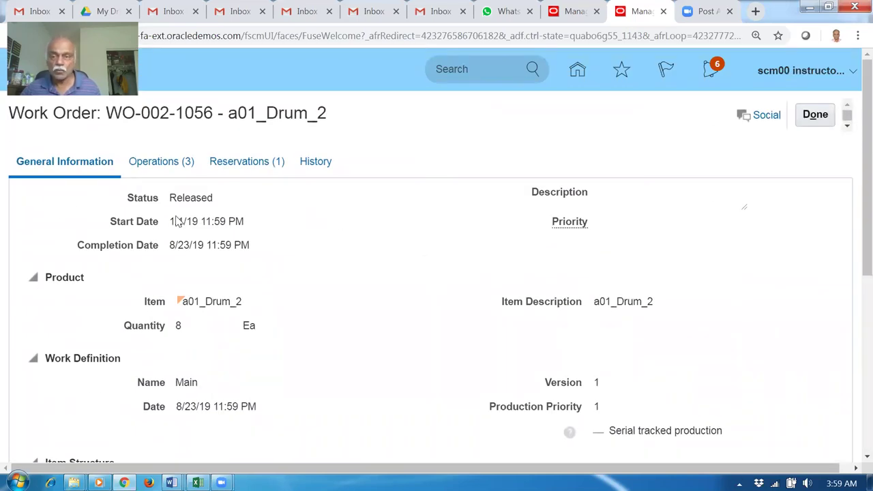
click(827, 118)
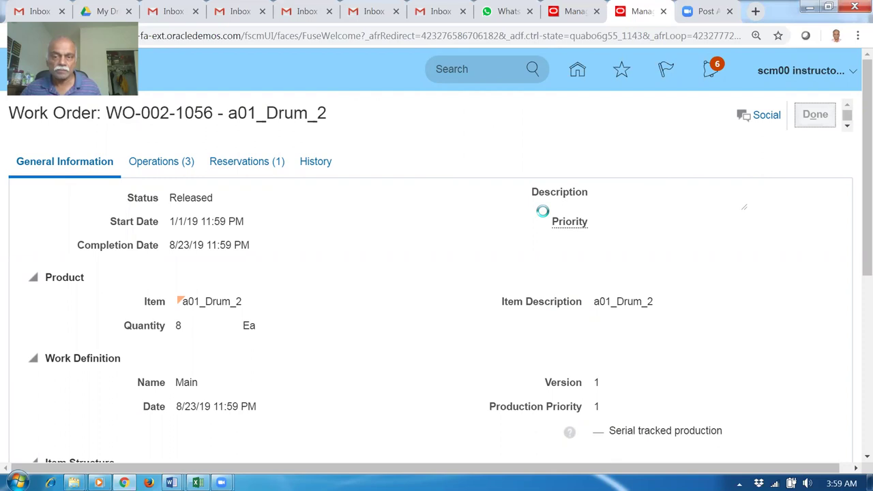
scroll(325, 264, down, 3)
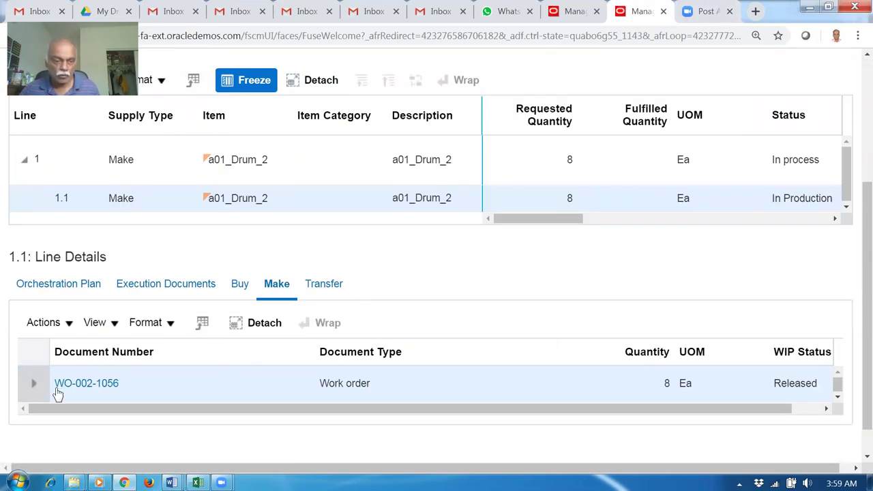
- Duplicate the current browser tab and open Work Execution under Supply Chain Execution in the copy
right_click(639, 13)
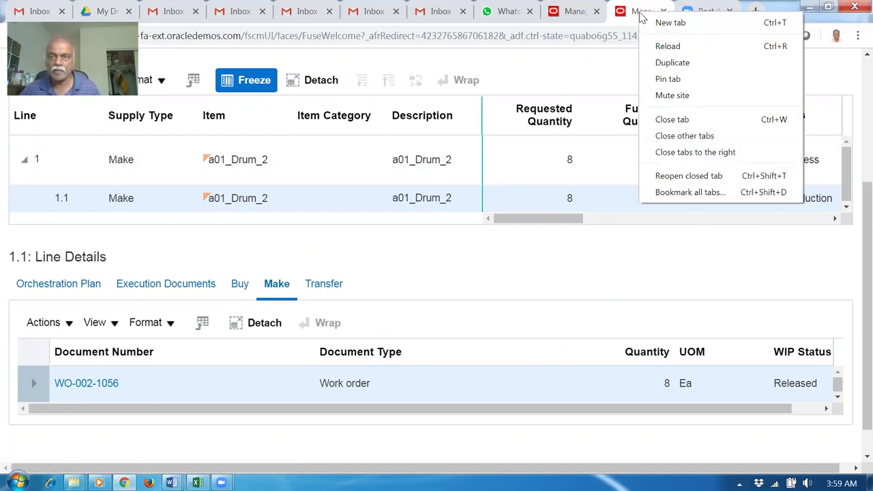
click(665, 63)
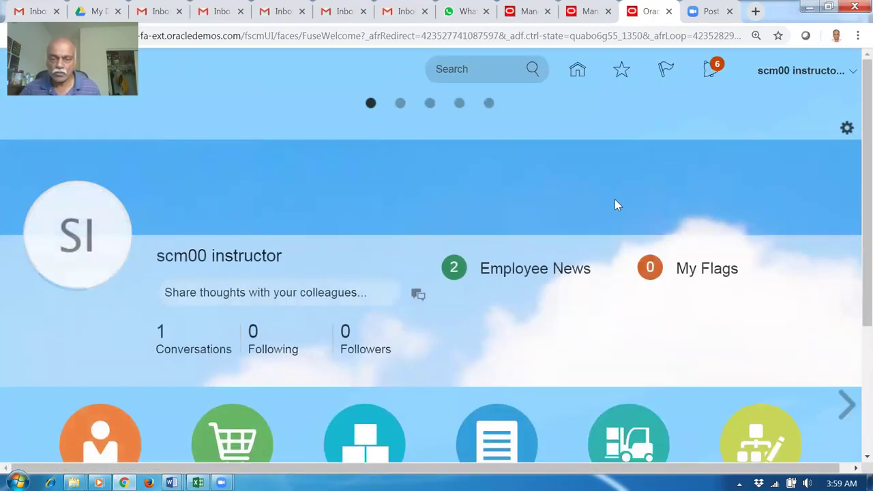
scroll(616, 201, down, 3)
click(619, 206)
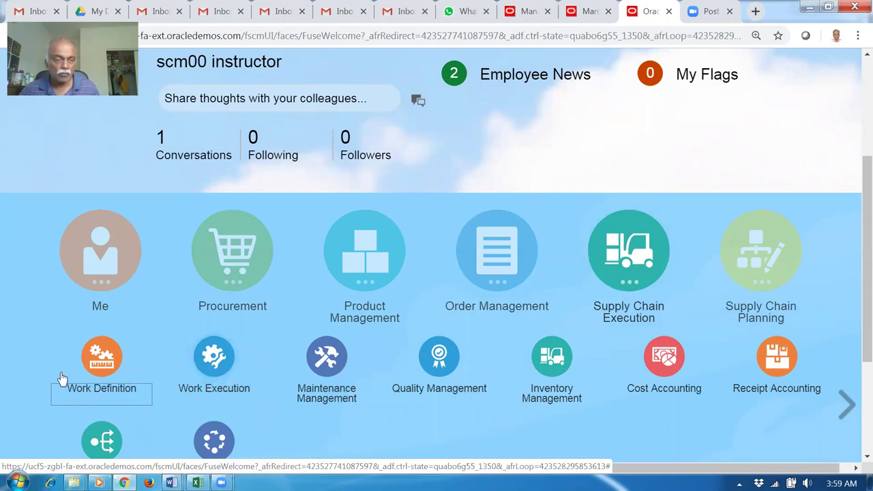
click(223, 367)
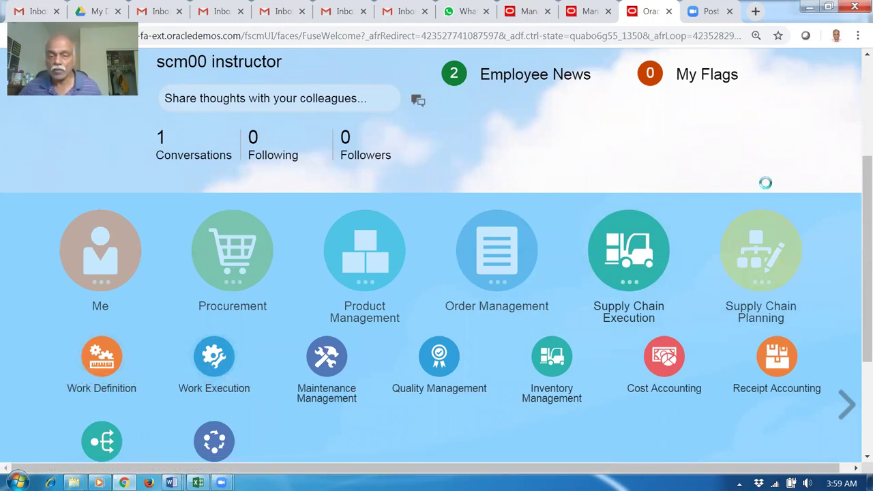
scroll(851, 232, up, 3)
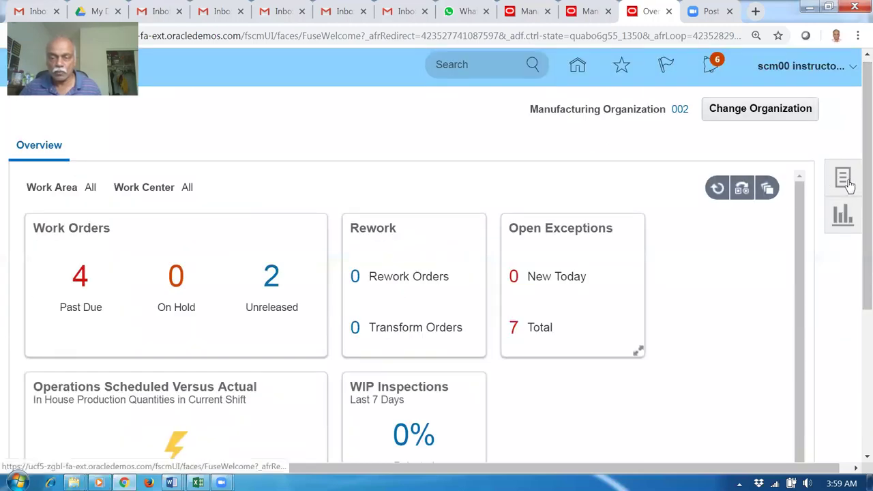
- Open Review Dispatch List under Execute Production and search it for work area a01_Drum_manu_works
click(844, 180)
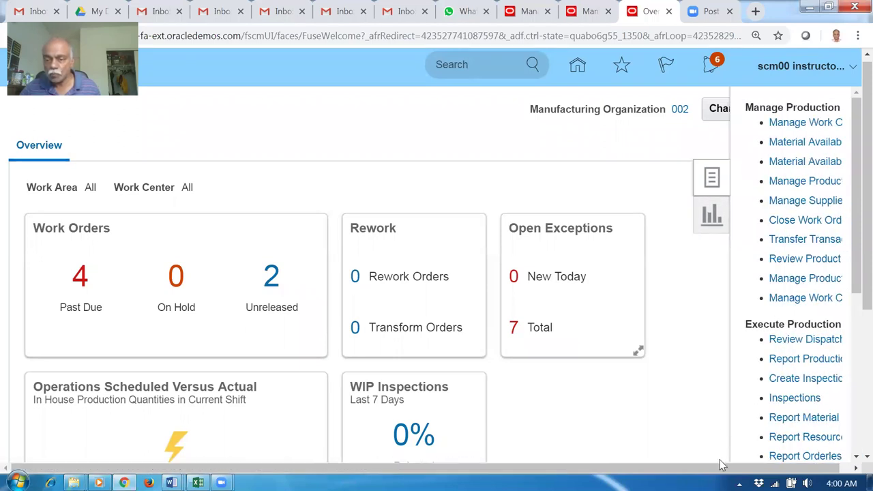
drag(730, 468, 757, 467)
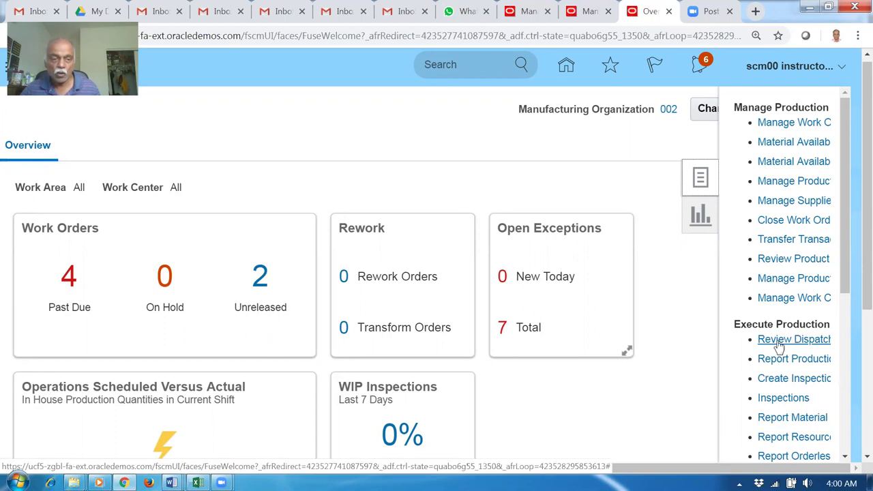
scroll(350, 341, down, 1)
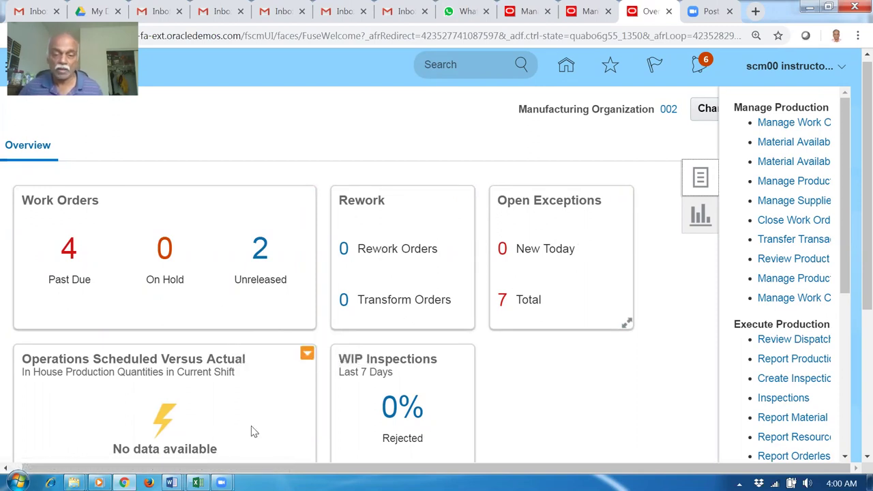
click(815, 341)
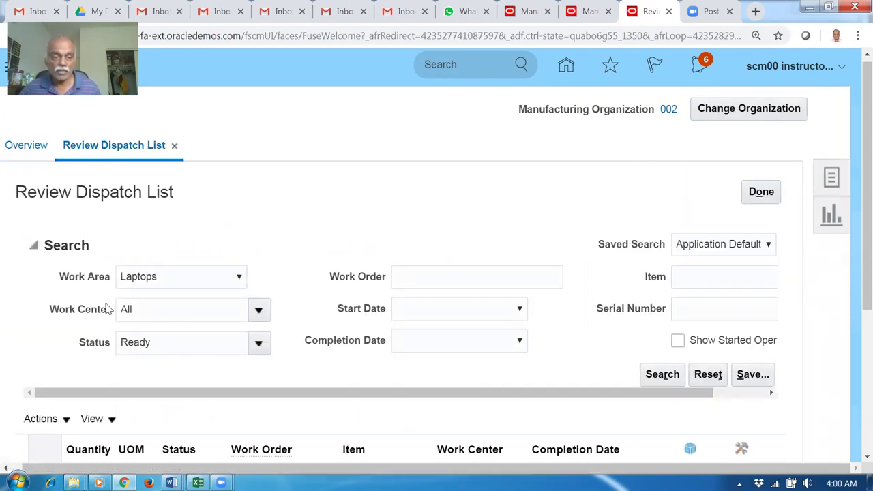
click(153, 283)
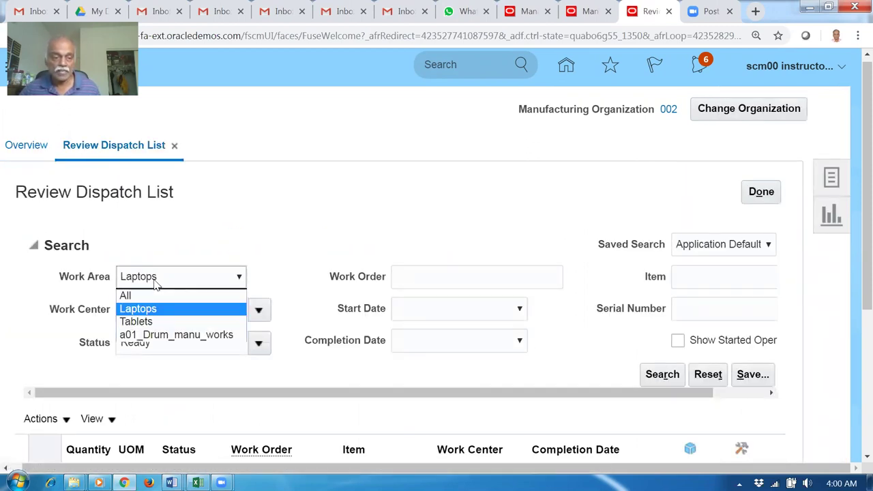
click(164, 334)
click(660, 374)
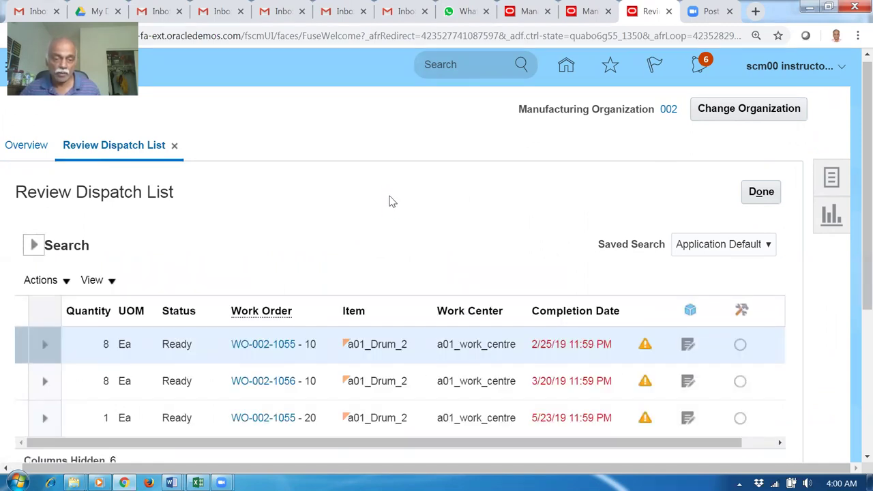
- Start Complete with Details for the a01_Drum_2 operation 10 due 3/20/19, set the quantity to 1 and proceed to Backflush Materials
scroll(391, 201, down, 1)
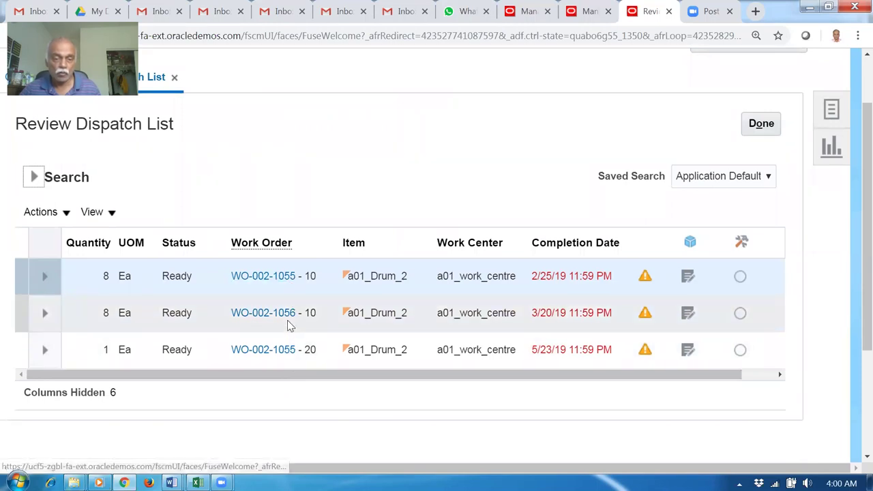
click(44, 313)
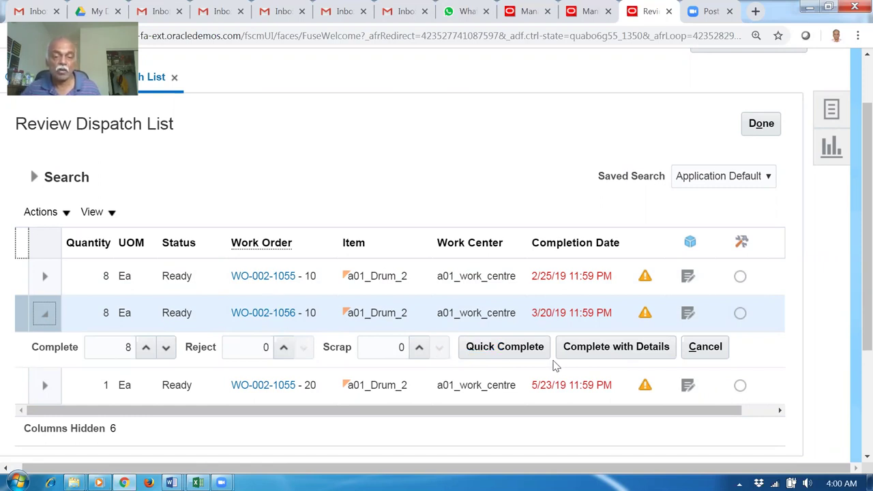
click(603, 347)
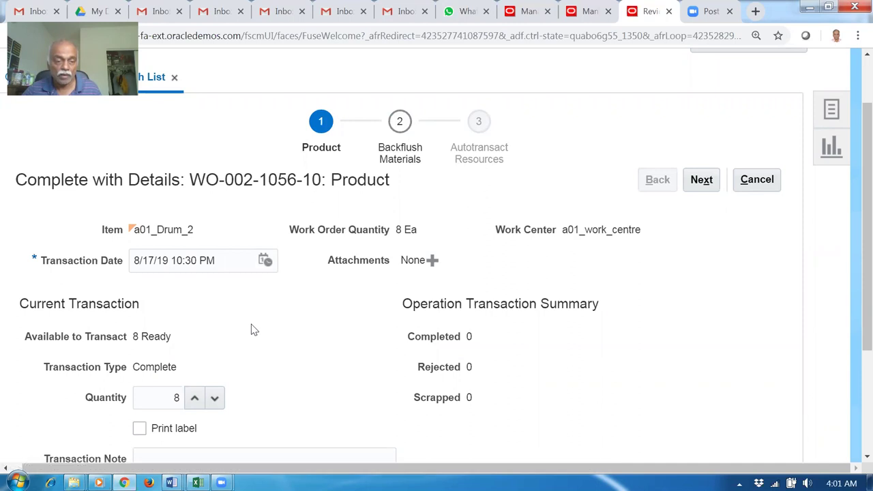
scroll(251, 324, down, 1)
drag(164, 333, 190, 343)
text(1)
key(Tab)
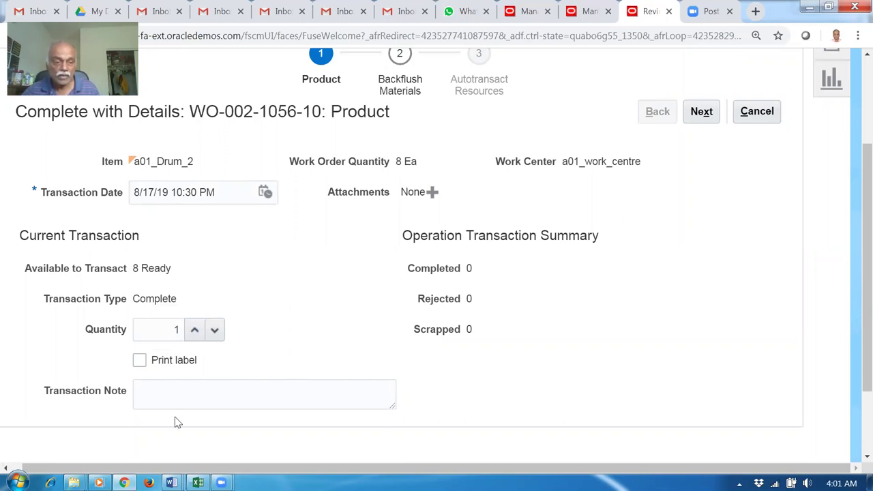
click(167, 397)
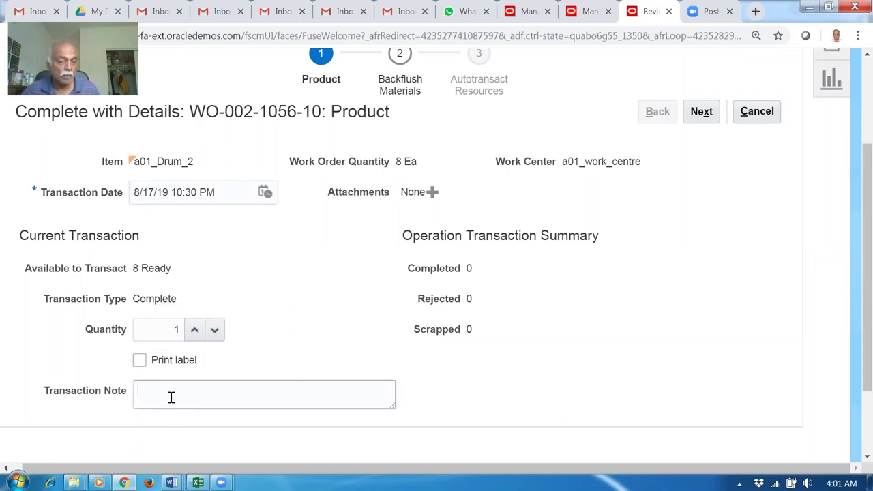
click(312, 315)
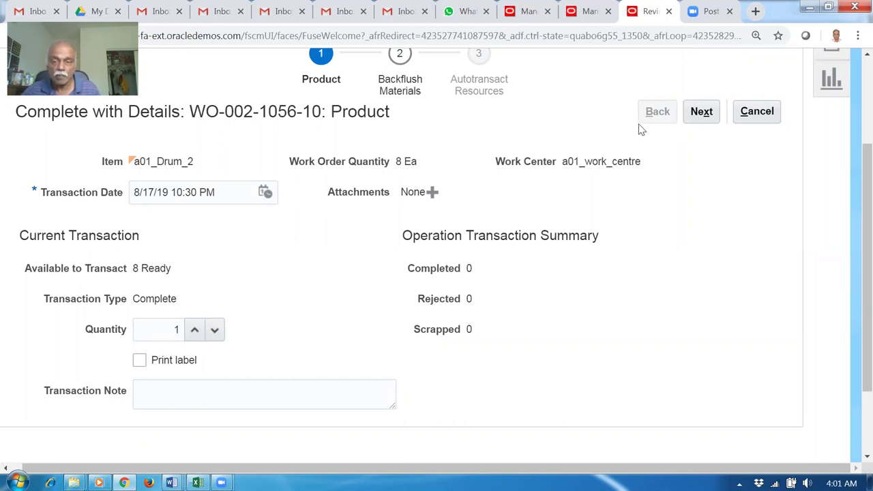
scroll(566, 148, up, 2)
click(701, 180)
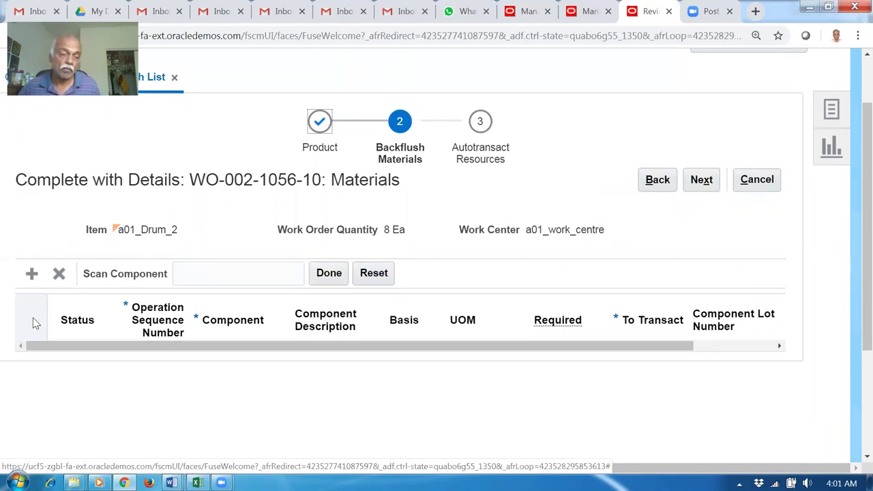
- Add component a01_Paint at operation sequence 10, finding it with an item search for a01, and proceed to Autotransact Resources
click(28, 281)
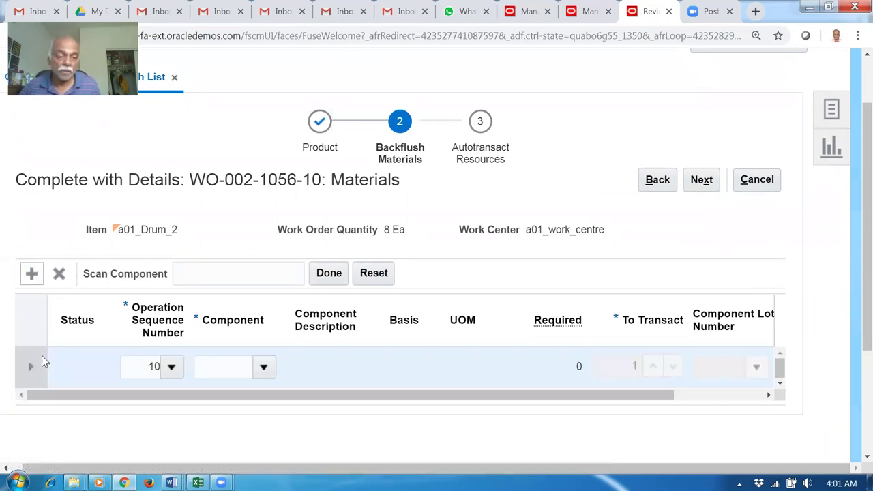
click(263, 374)
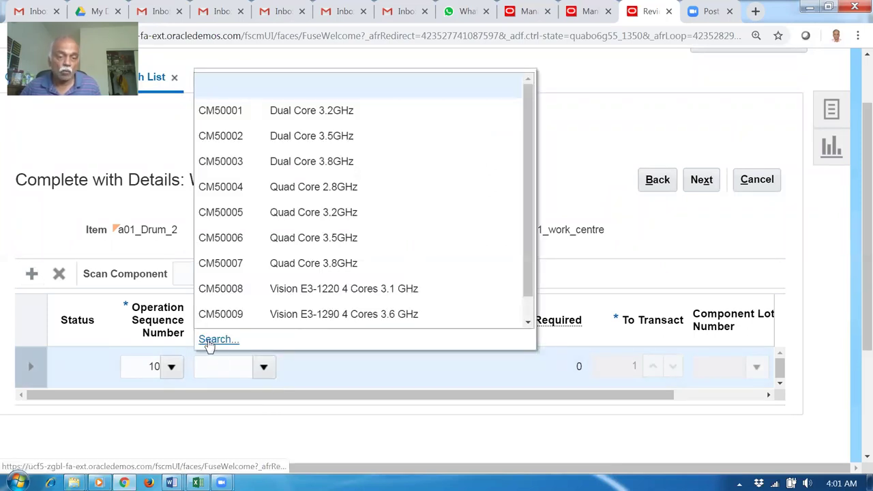
click(207, 343)
click(360, 239)
text(a01)
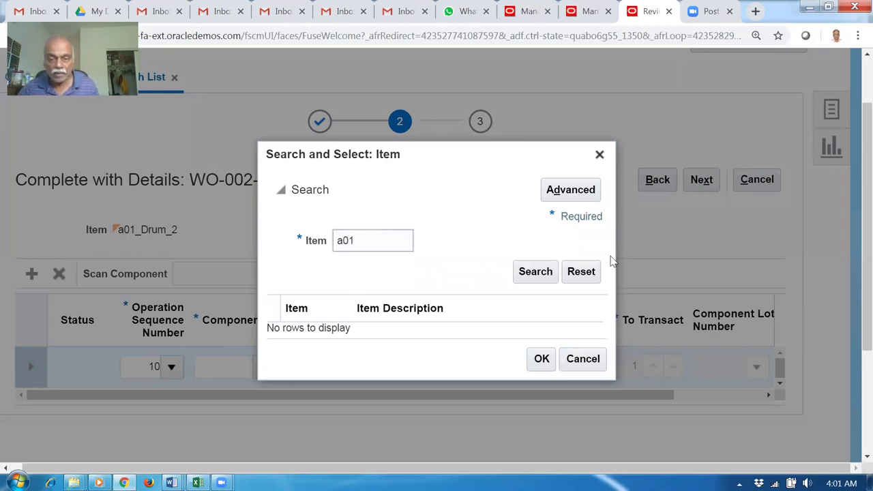
click(535, 272)
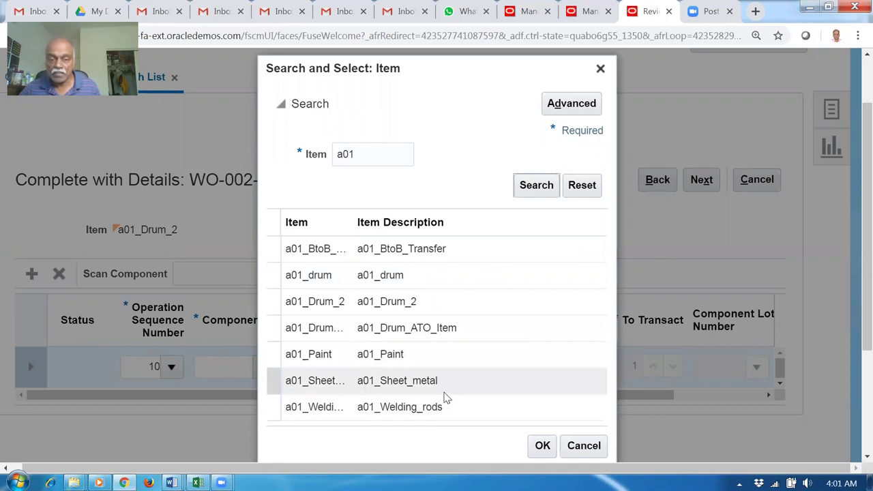
click(422, 356)
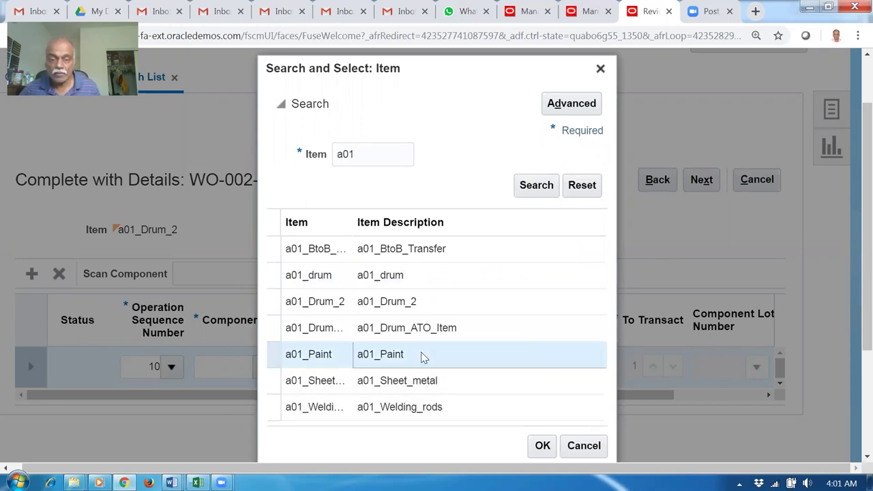
click(542, 445)
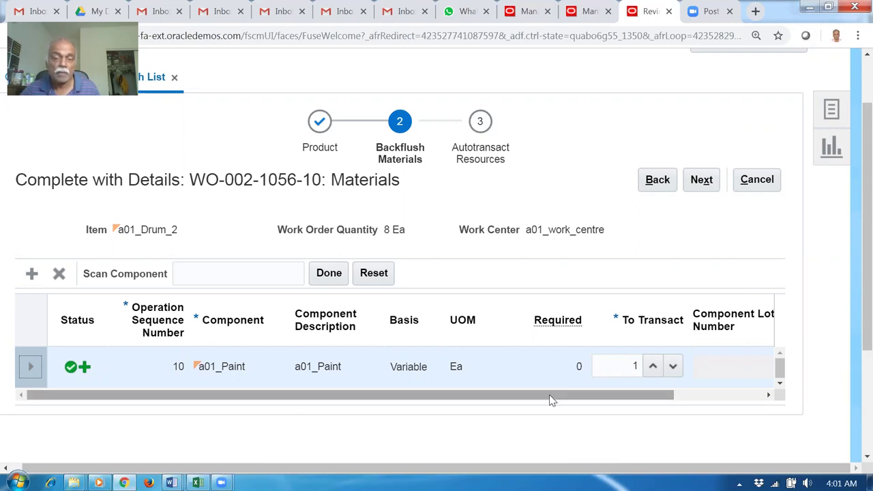
drag(583, 396, 384, 419)
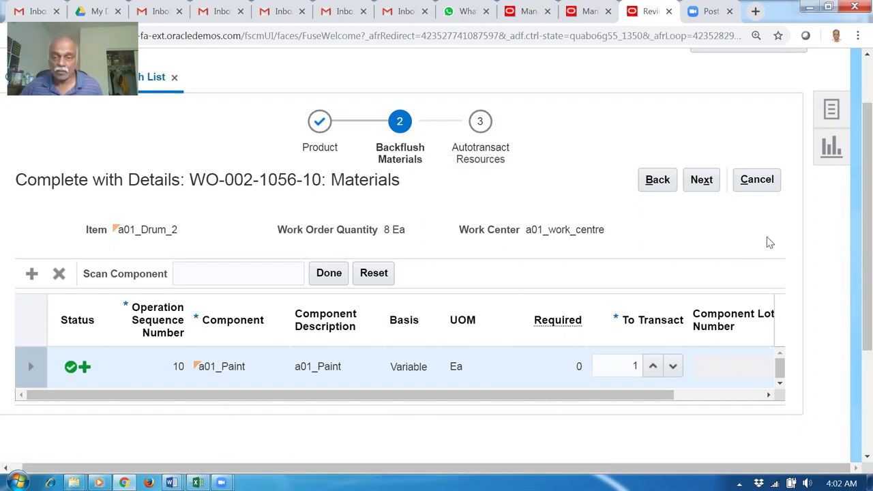
click(702, 180)
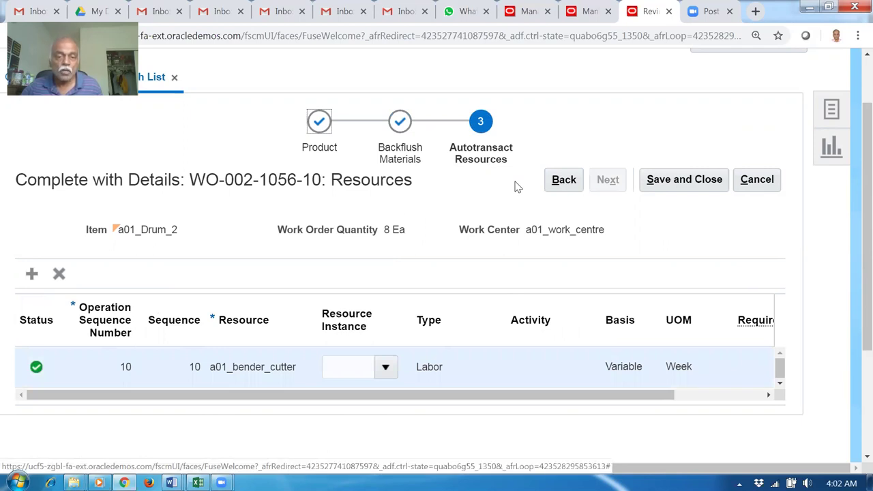
- Try to find a resource instance for the a01_bender_cutter resource
click(347, 369)
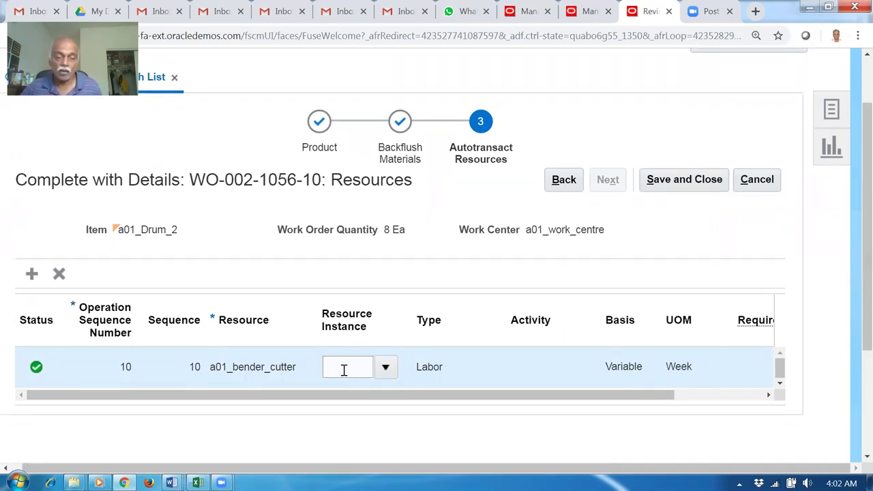
click(385, 369)
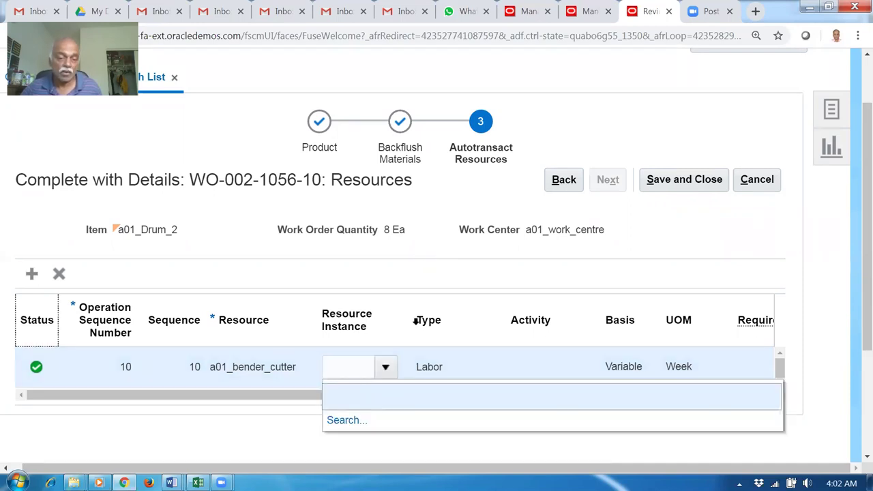
click(349, 421)
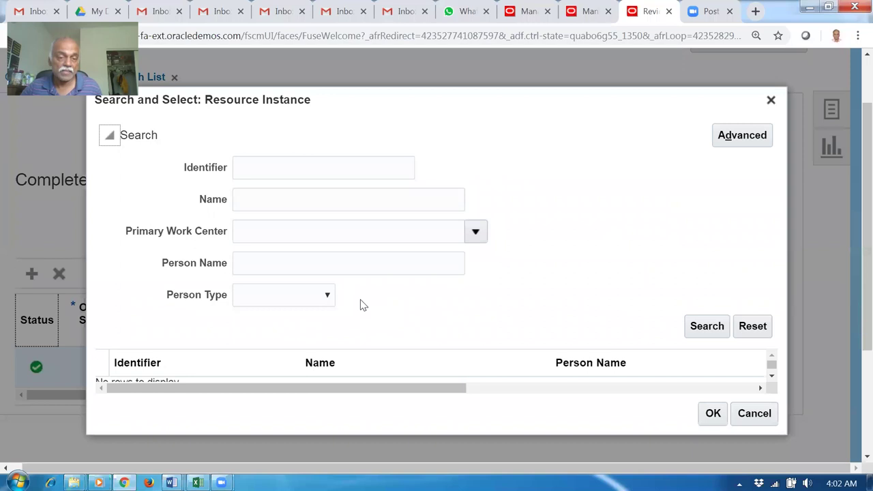
click(708, 328)
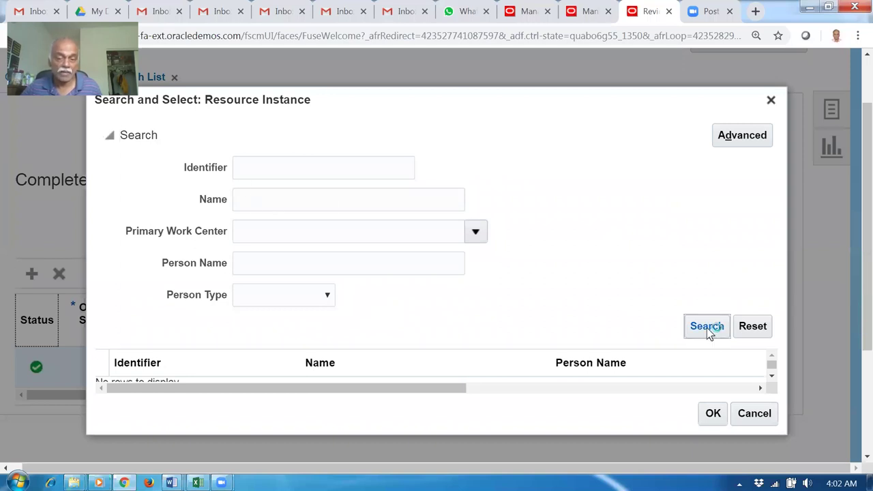
click(758, 414)
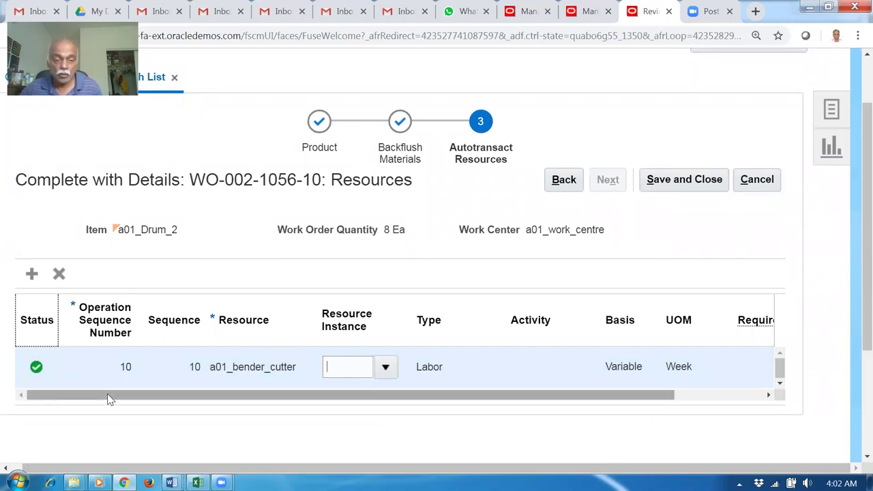
- Check the charge details of the a01_bender_cutter resource, and save and close the operation completion
drag(315, 398, 419, 404)
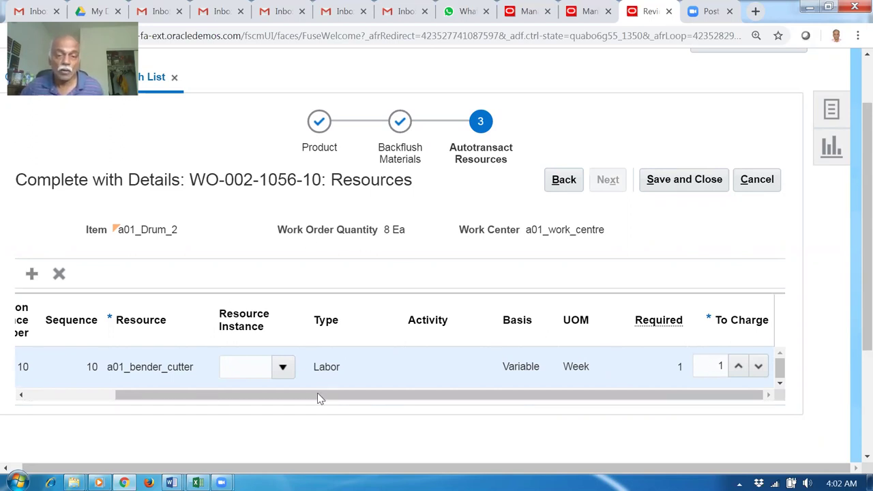
drag(317, 393, 127, 312)
click(196, 232)
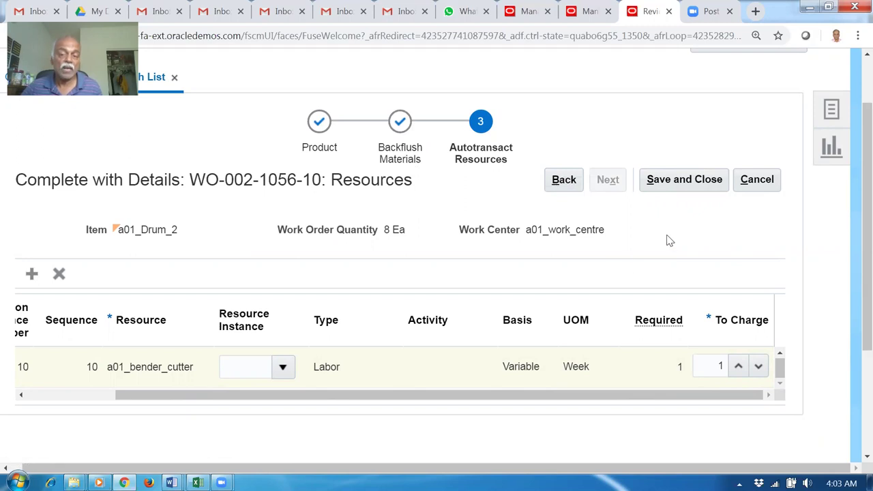
click(684, 181)
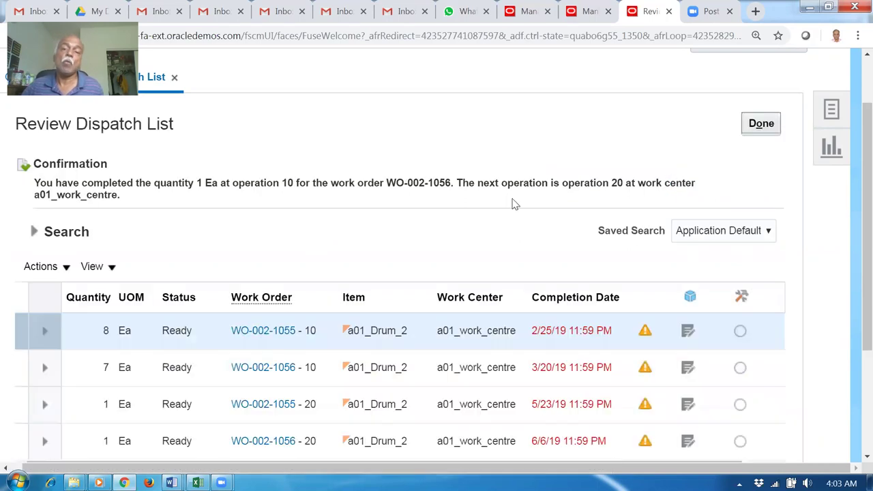
- Examine the completion confirmation and the quantities, operations and completion dates in the dispatch list
drag(95, 185, 312, 187)
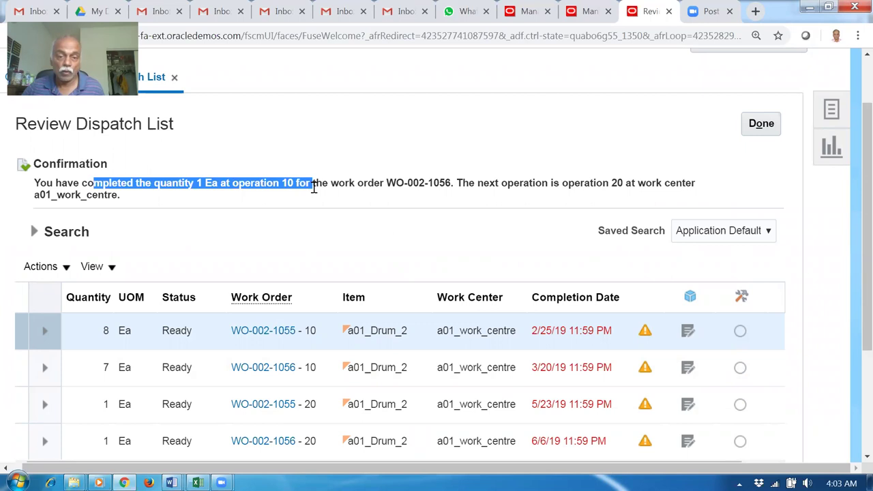
click(434, 213)
drag(524, 182, 630, 182)
middle_click(485, 245)
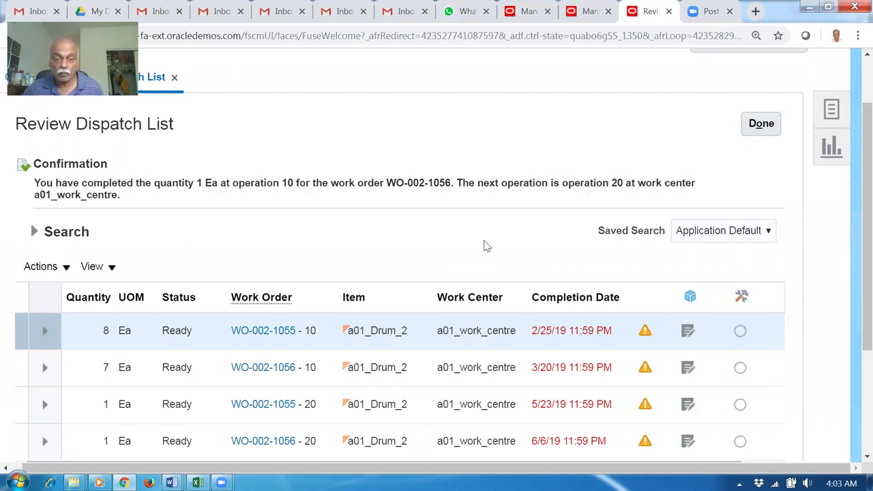
scroll(483, 242, down, 2)
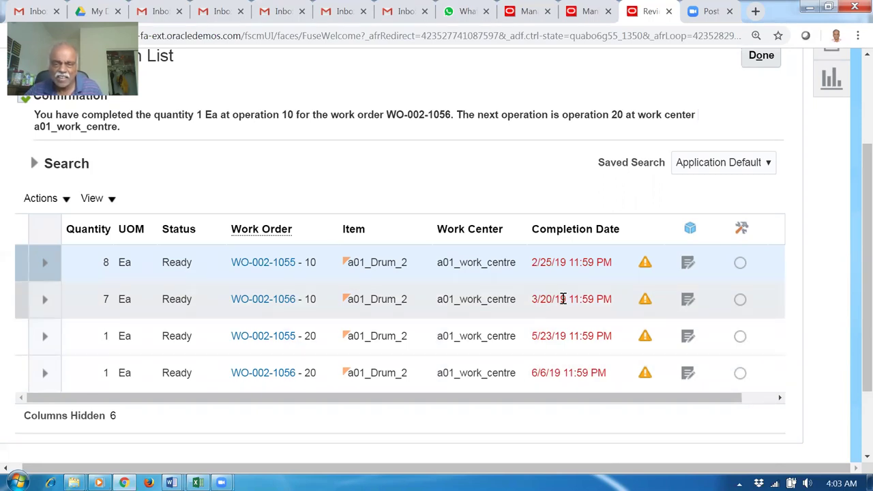
mouse_move(644, 306)
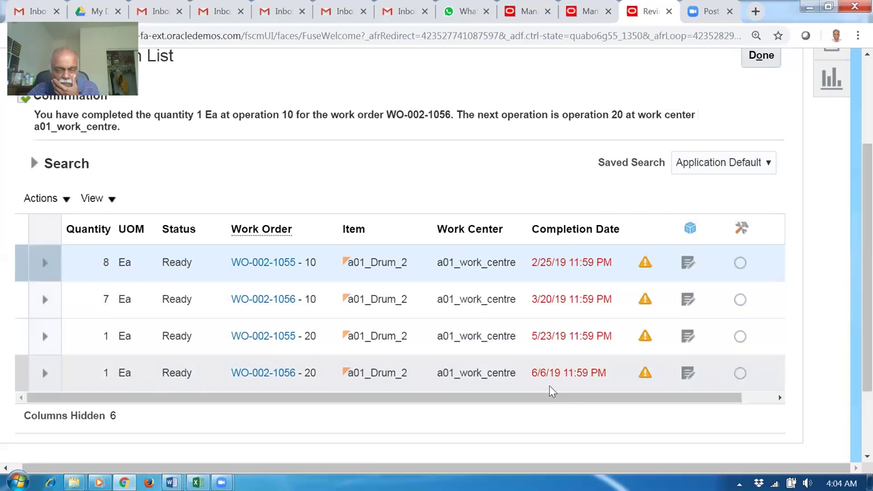
drag(467, 403, 552, 409)
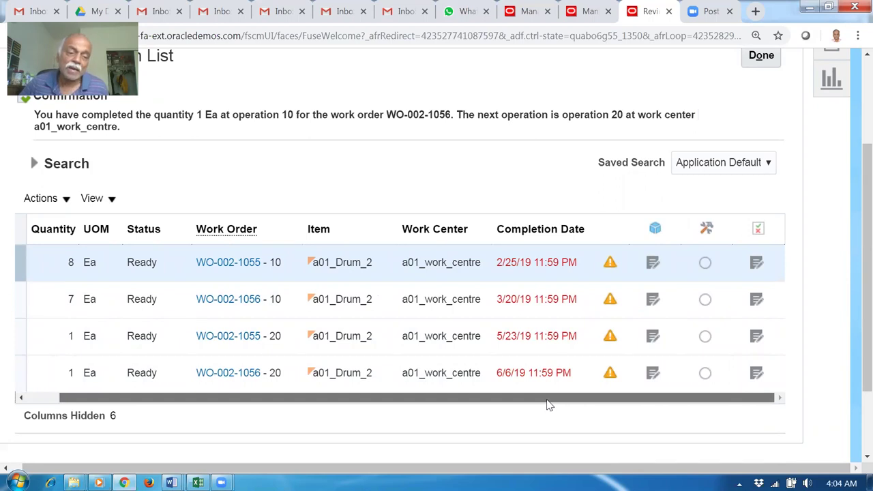
mouse_move(536, 400)
mouse_down()
mouse_move(440, 389)
mouse_move(521, 405)
mouse_up()
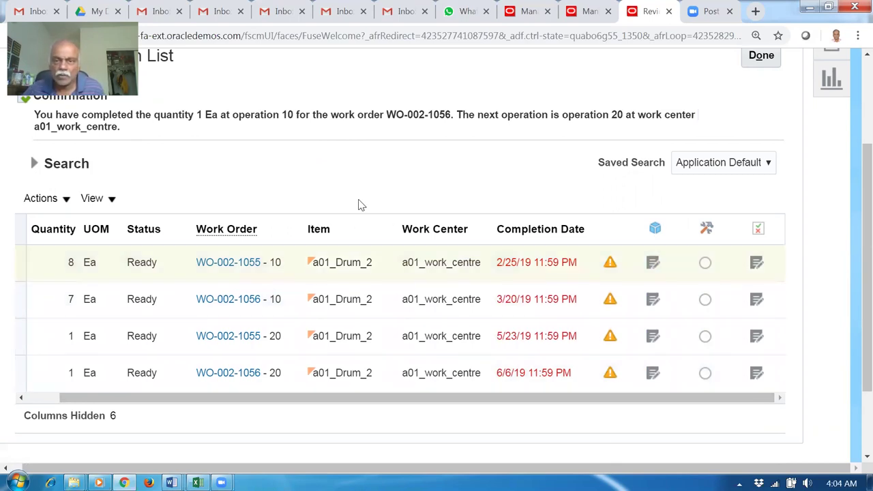
- Open the work order from the supply line's make details and examine its completion information
scroll(449, 227, up, 2)
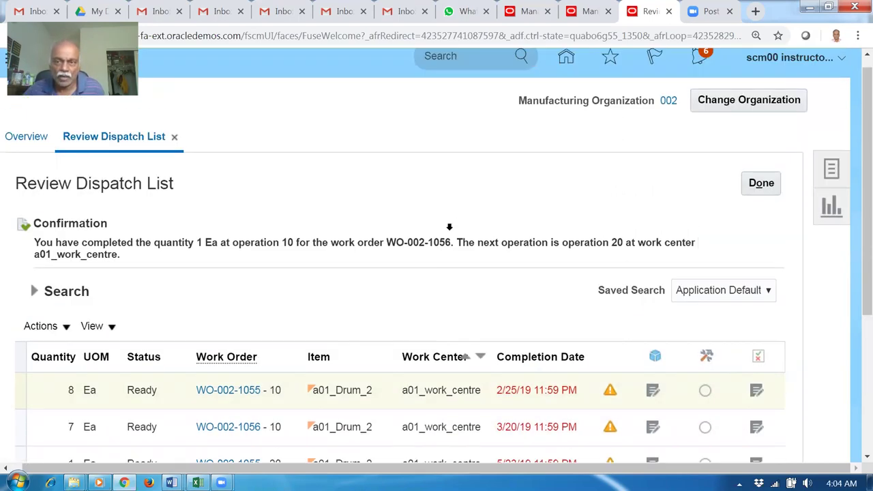
click(768, 207)
click(590, 12)
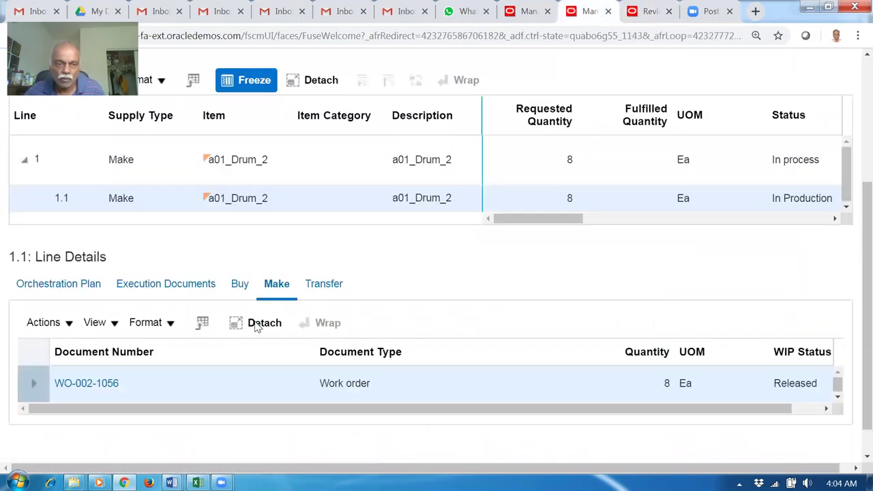
click(84, 384)
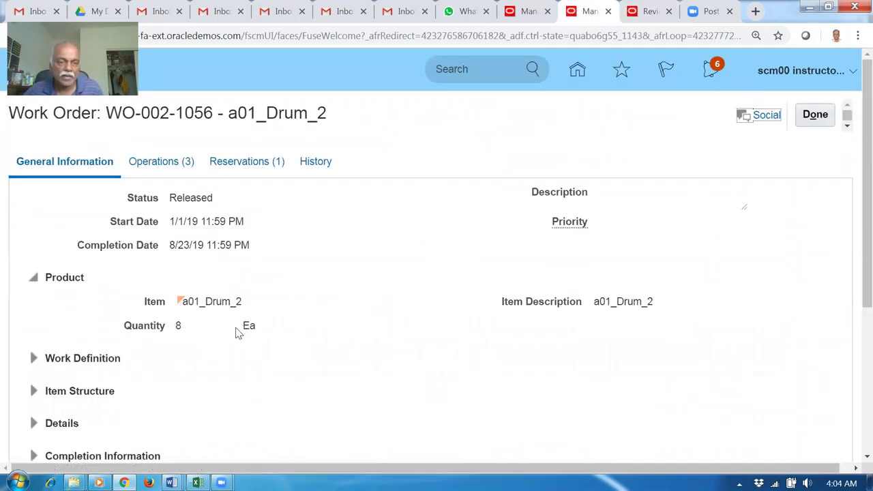
scroll(229, 327, down, 3)
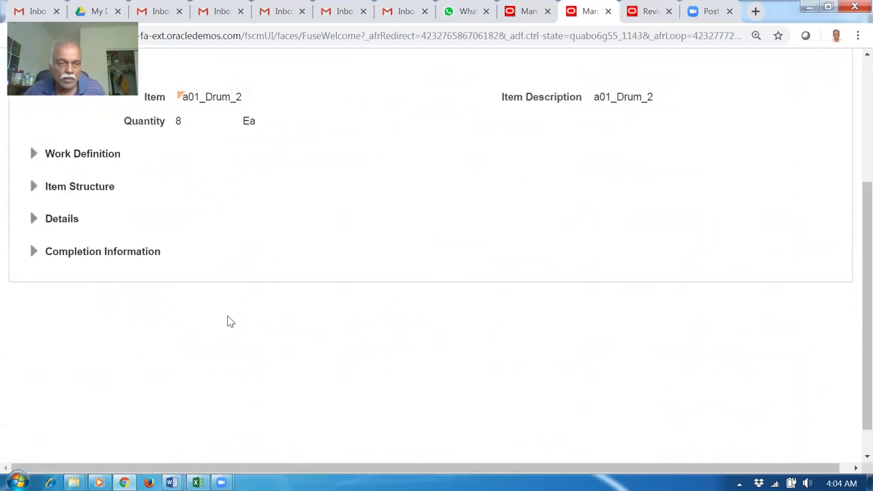
click(33, 251)
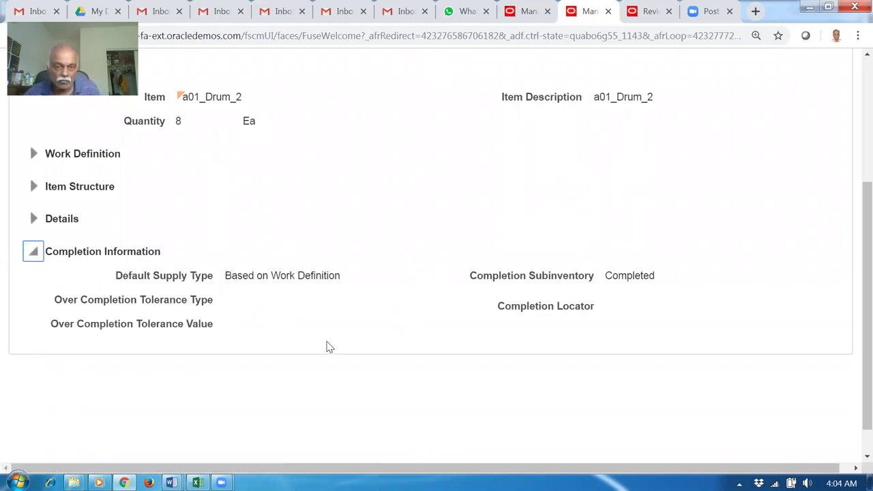
scroll(327, 347, up, 3)
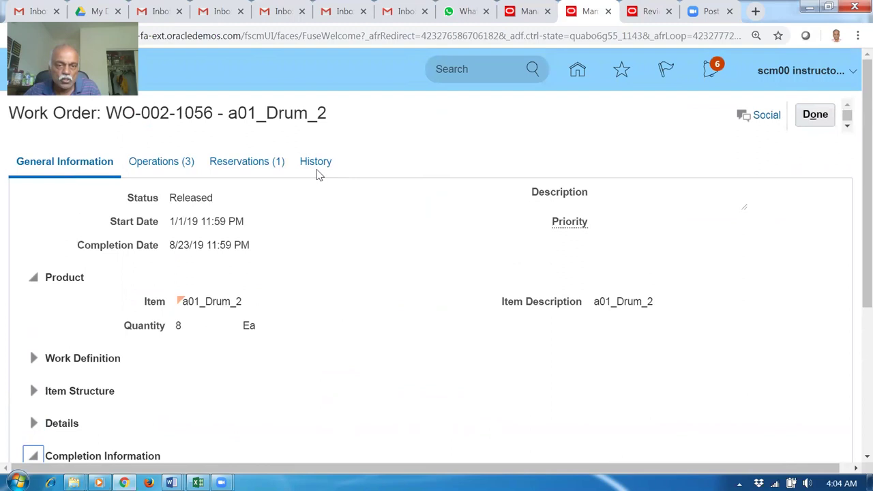
- Open the work order's production transaction history and examine the operation completion, material issue and resource charging transactions
click(317, 170)
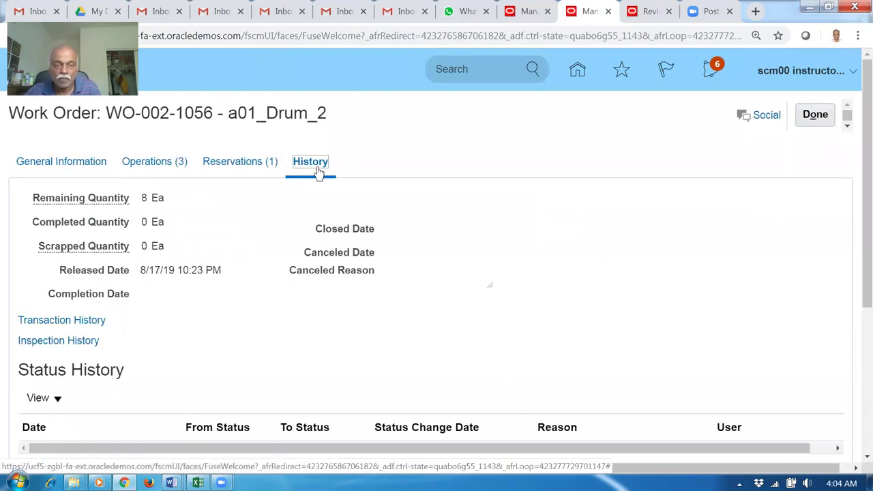
click(53, 321)
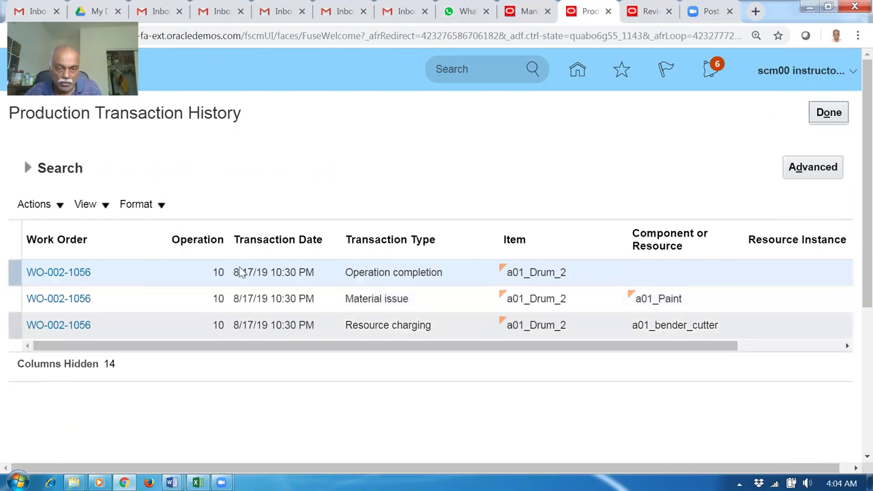
click(164, 330)
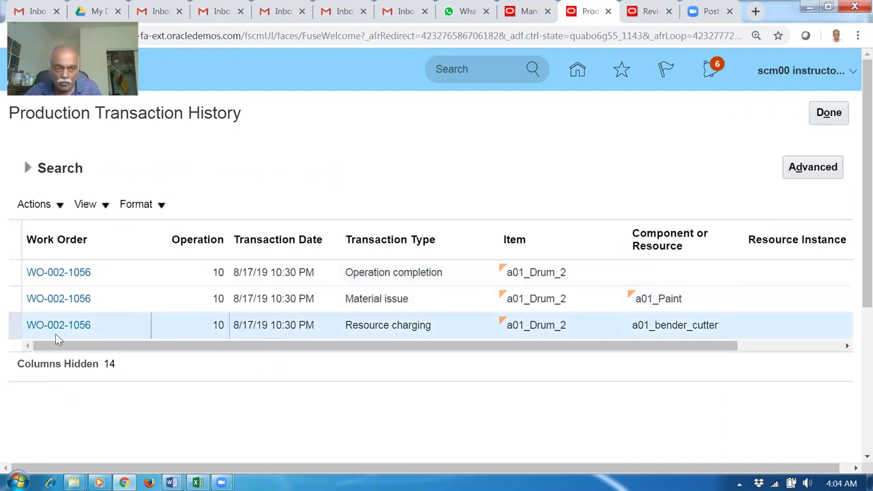
click(174, 300)
click(190, 275)
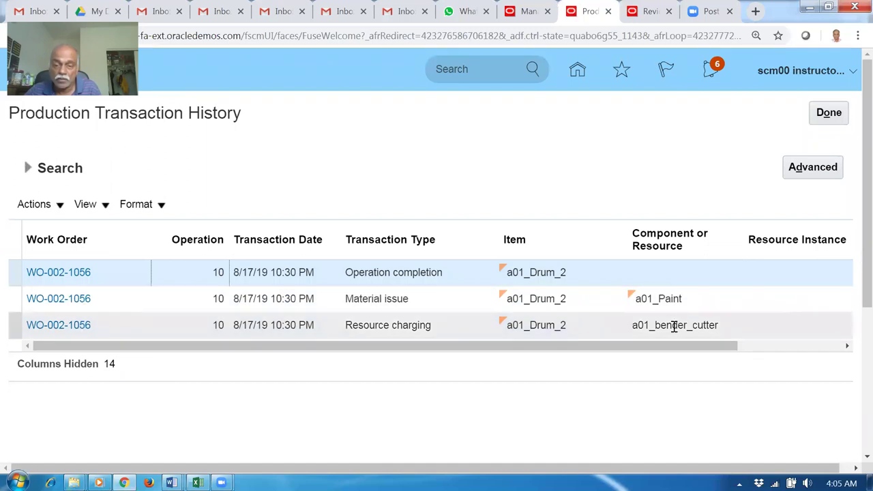
click(689, 306)
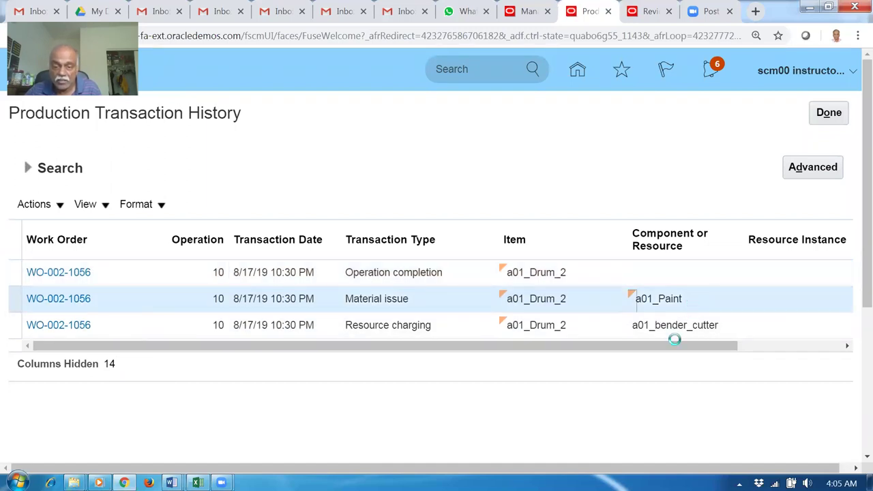
- Check the quantity and unit of measure of the a01_Paint issue and a01_bender_cutter charge, and close the transaction history
drag(655, 353, 666, 353)
scroll(667, 353, right, 3)
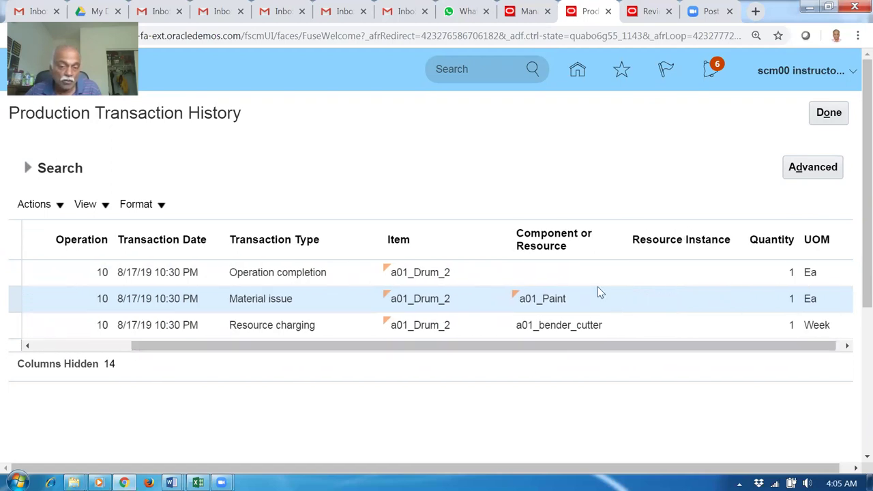
click(560, 332)
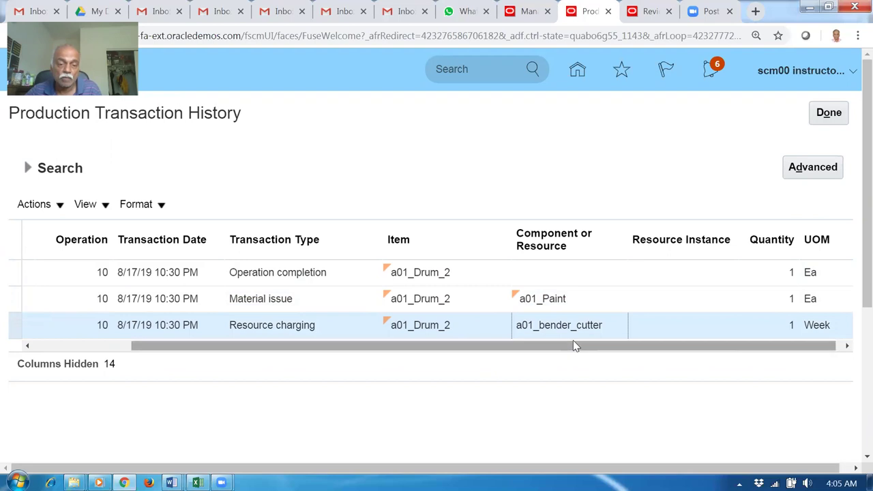
click(307, 304)
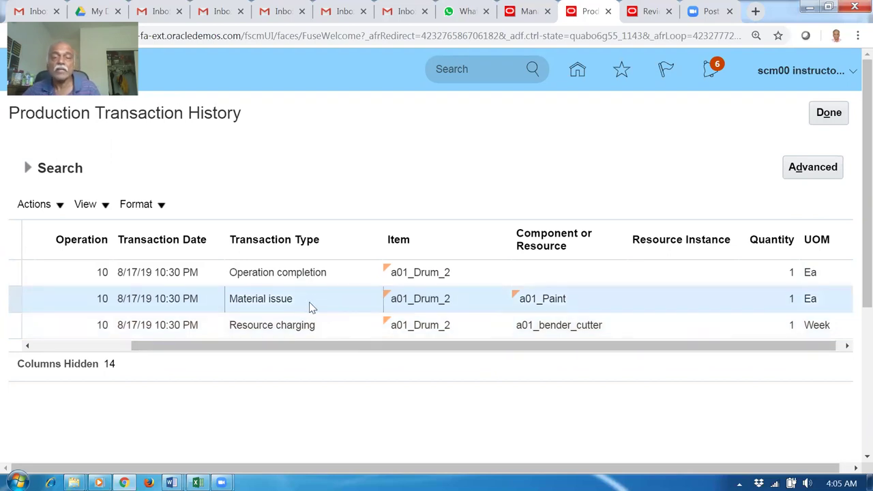
click(316, 328)
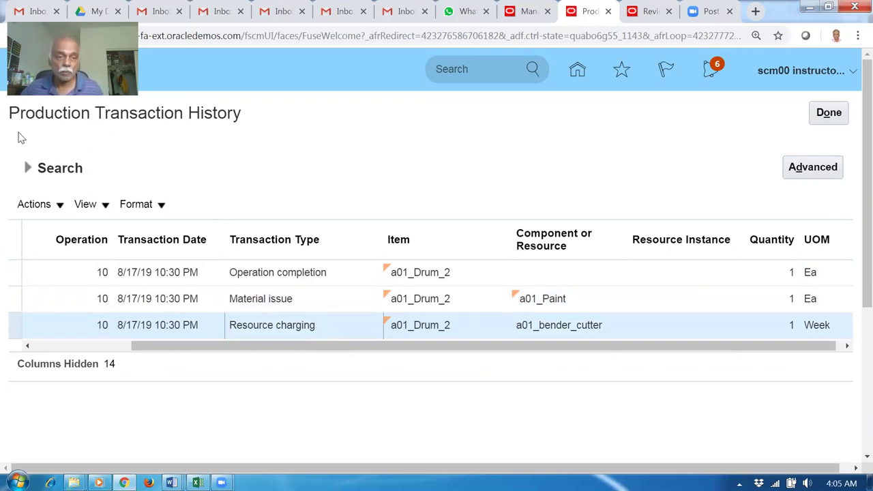
click(829, 114)
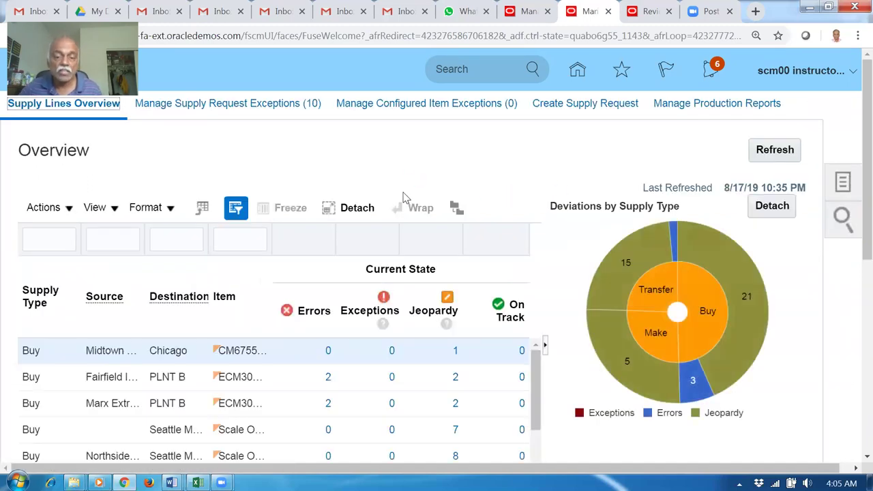
- Quick complete 1 Ea of a01_Drum_2 at operation 20 of the work order with completion date 6/6/19, and read the confirmation
click(651, 11)
scroll(266, 327, down, 2)
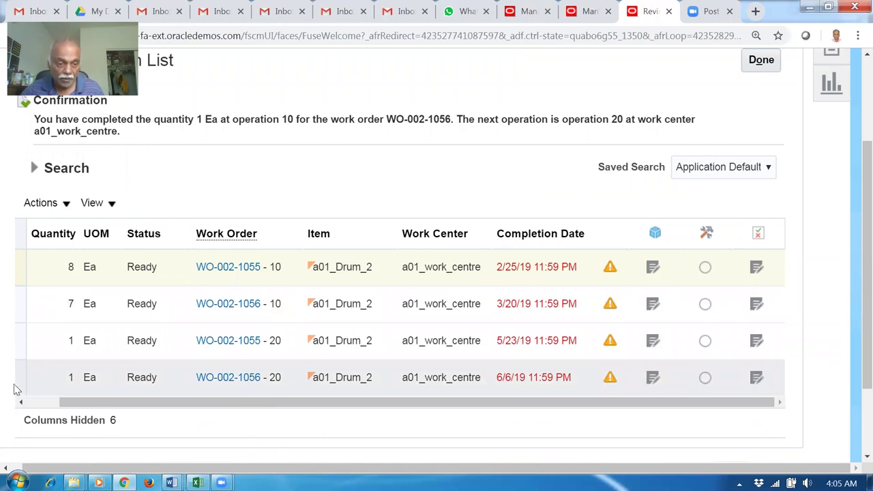
scroll(41, 416, left, 1)
click(44, 377)
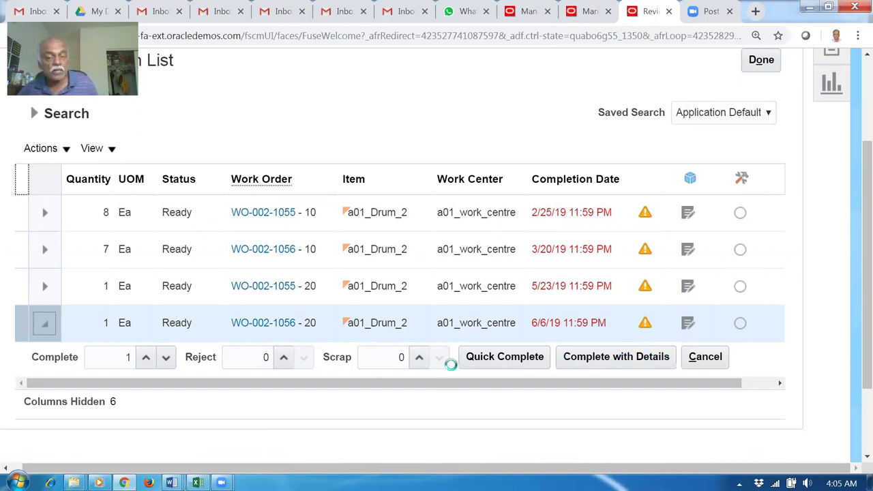
click(498, 366)
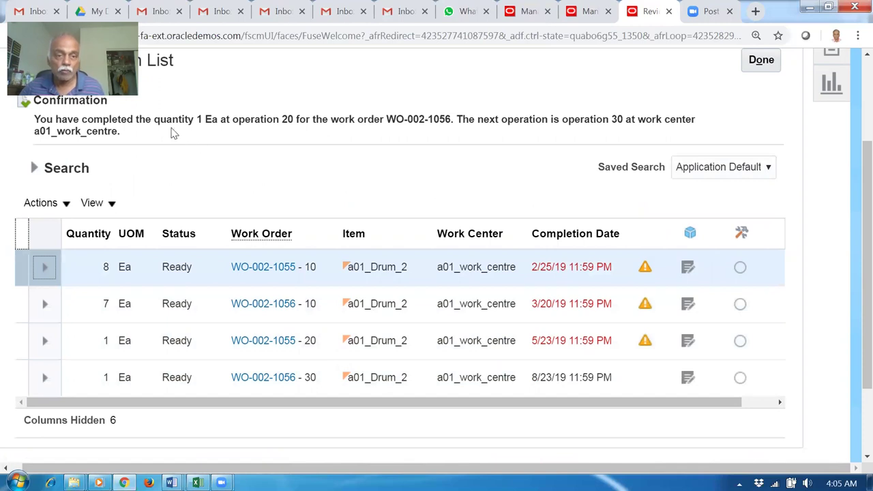
drag(182, 119, 273, 120)
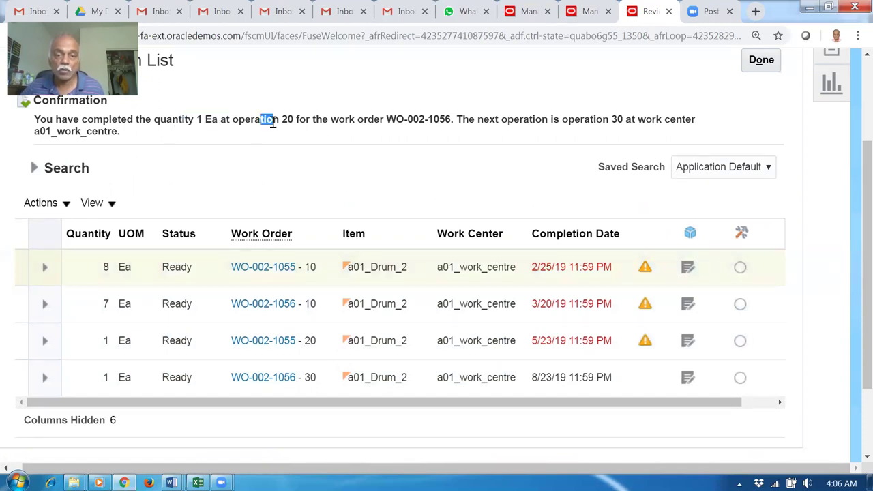
drag(503, 120, 672, 119)
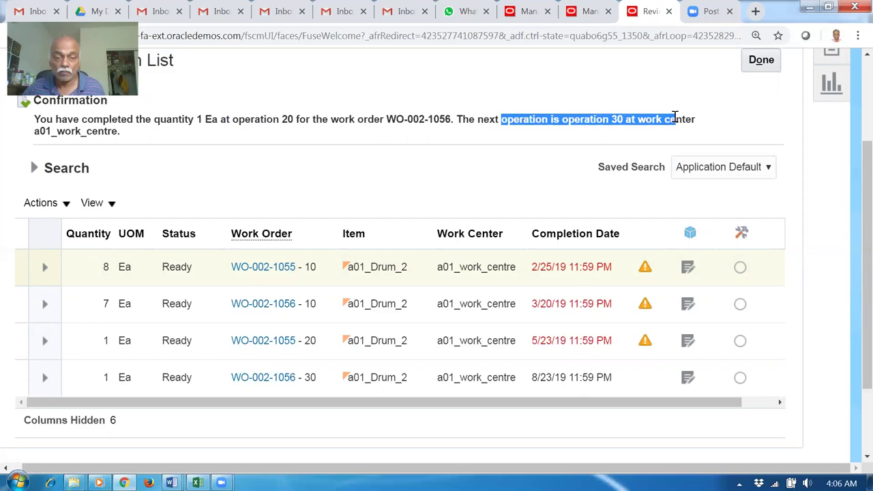
click(498, 182)
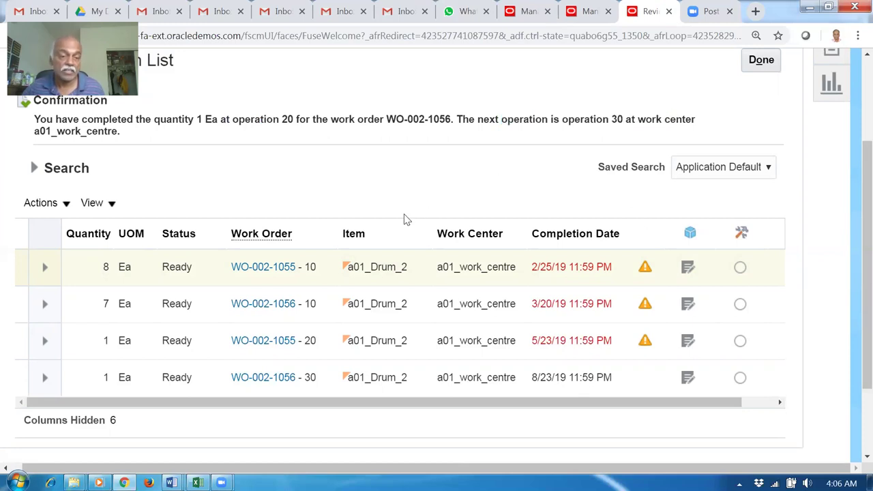
- Quick complete 1 Ea of a01_Drum_2 at operation 30 of the same work order, and close the dispatch list
click(45, 378)
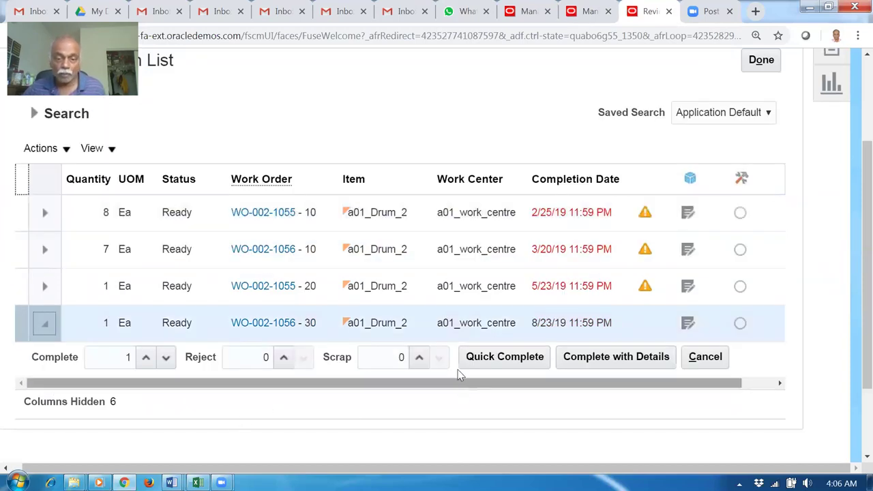
click(495, 364)
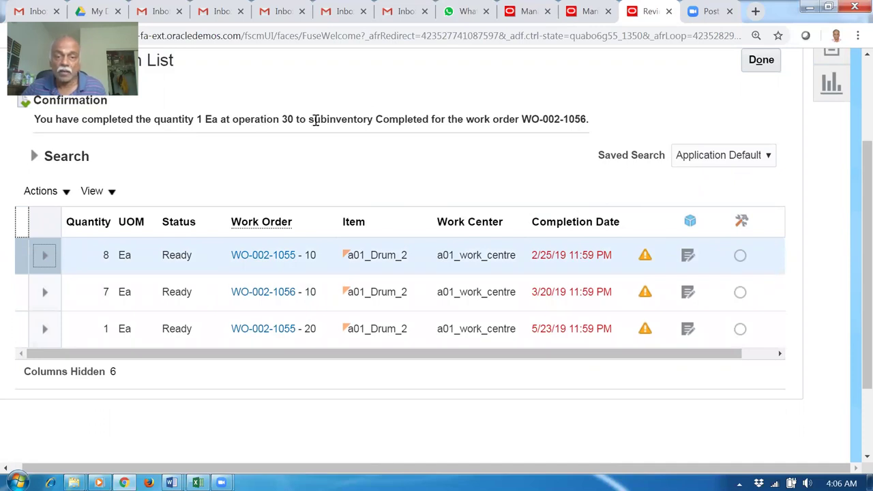
drag(315, 120, 502, 150)
click(515, 167)
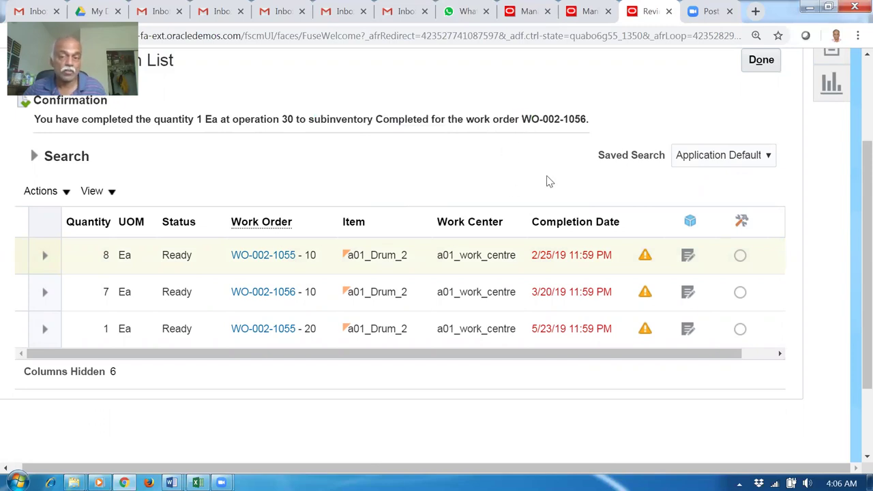
scroll(713, 131, up, 1)
click(760, 128)
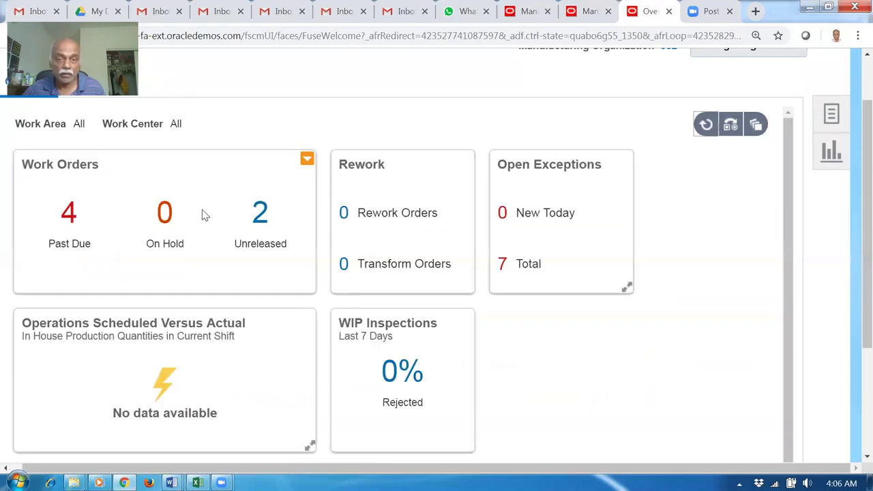
click(583, 19)
scroll(125, 315, down, 2)
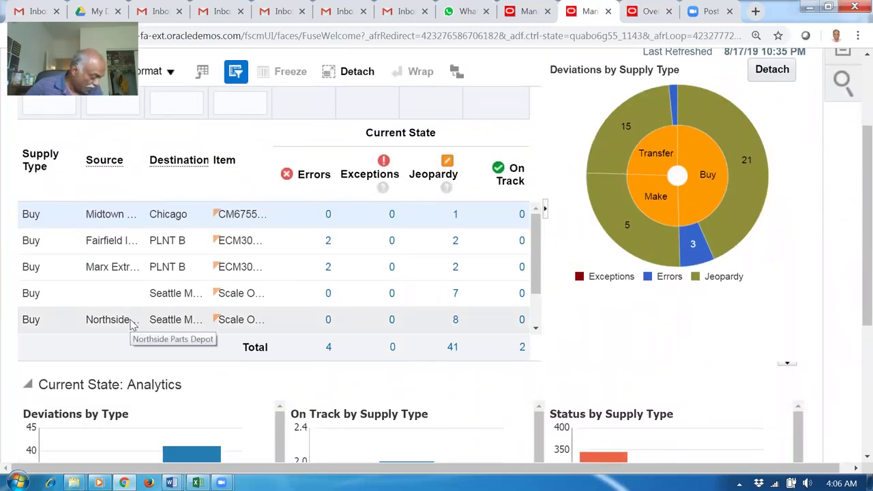
scroll(133, 325, up, 2)
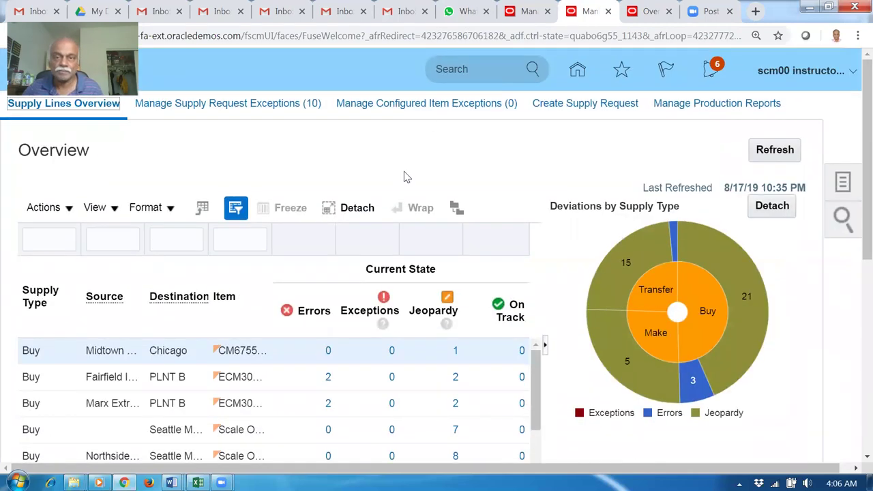
- Refresh the sales order's orchestration process and check the a01_Drum_2 fulfillment line's reserved quantity and back-to-back supply status
click(522, 12)
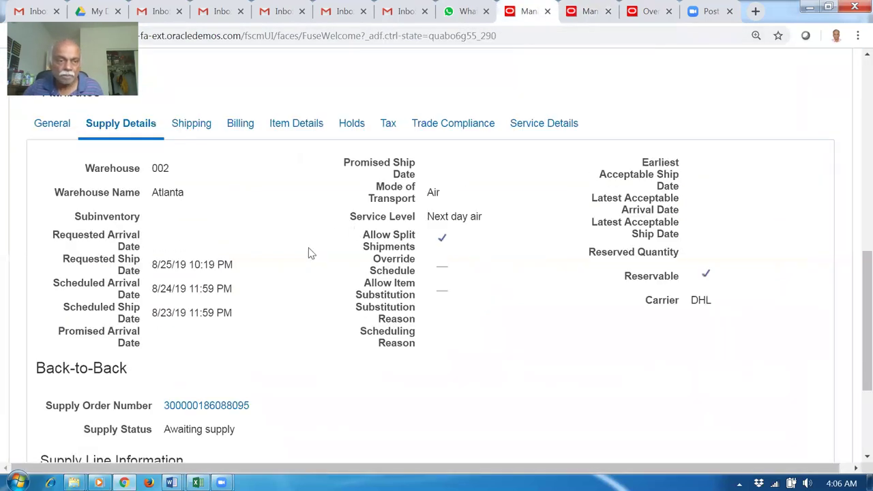
scroll(295, 261, up, 3)
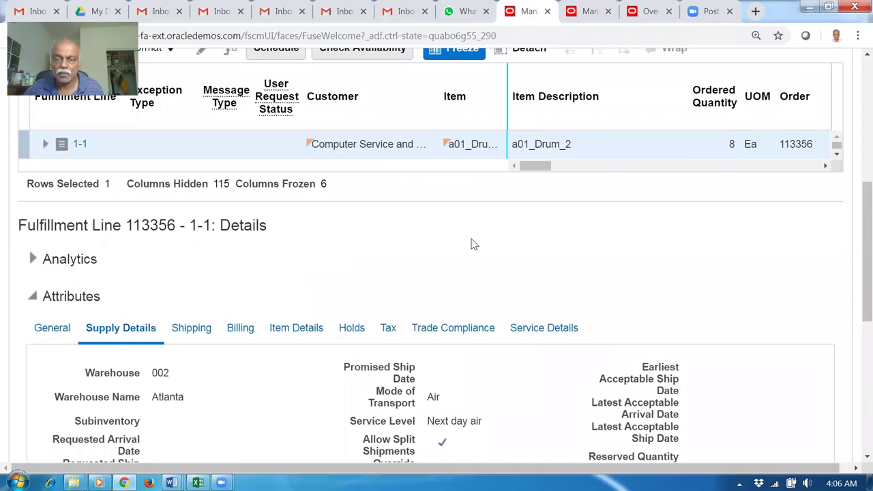
scroll(721, 159, up, 5)
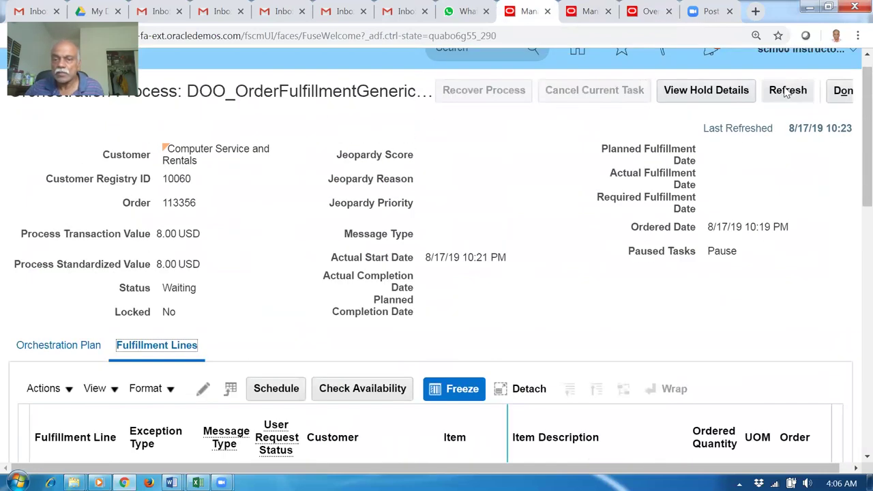
click(788, 90)
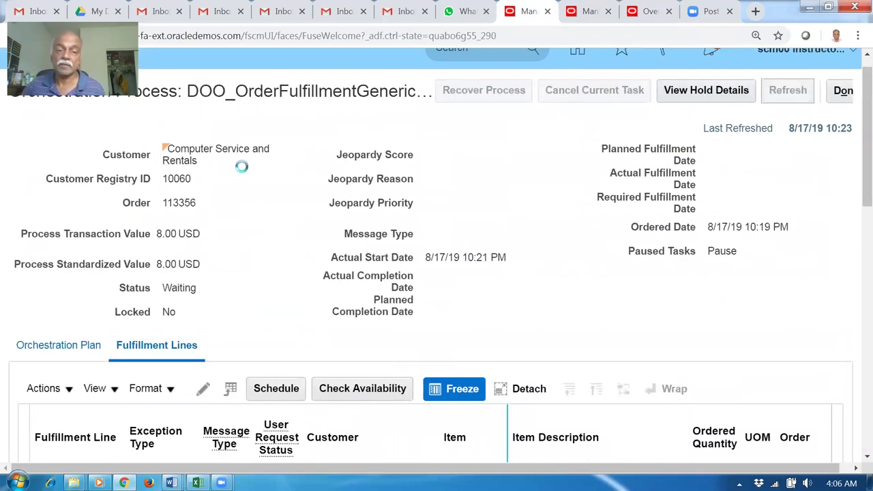
scroll(227, 209, down, 12)
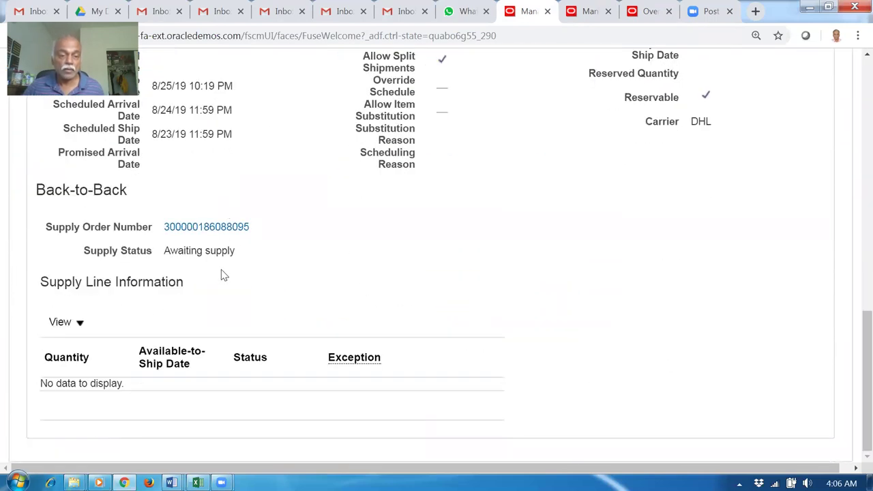
scroll(257, 268, up, 6)
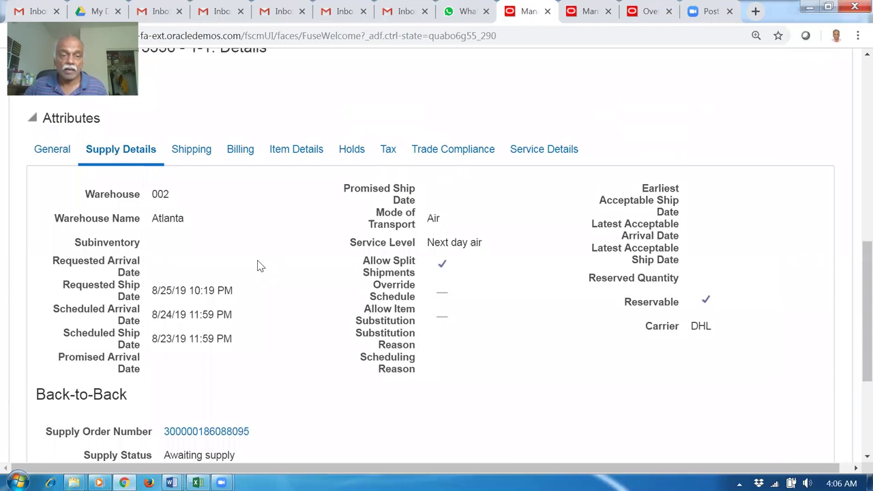
mouse_move(534, 193)
mouse_down()
mouse_move(561, 193)
mouse_move(534, 193)
mouse_up()
scroll(480, 251, up, 4)
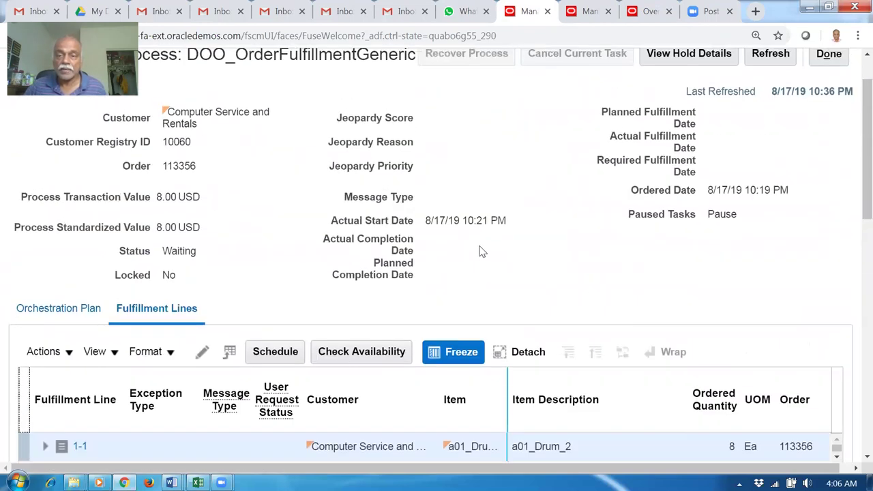
- Refresh the orchestration process again and recheck supply details and back-to-back supply status for fulfillment line 1-1
scroll(479, 252, up, 2)
click(764, 114)
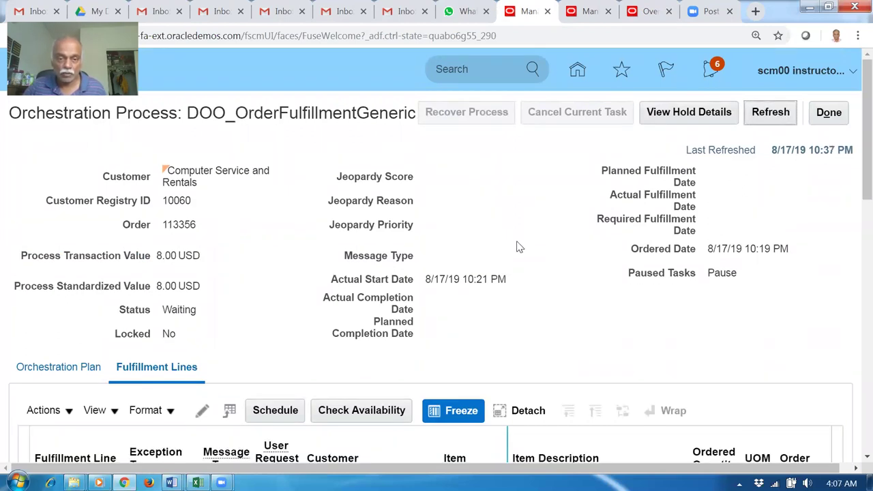
scroll(516, 246, down, 2)
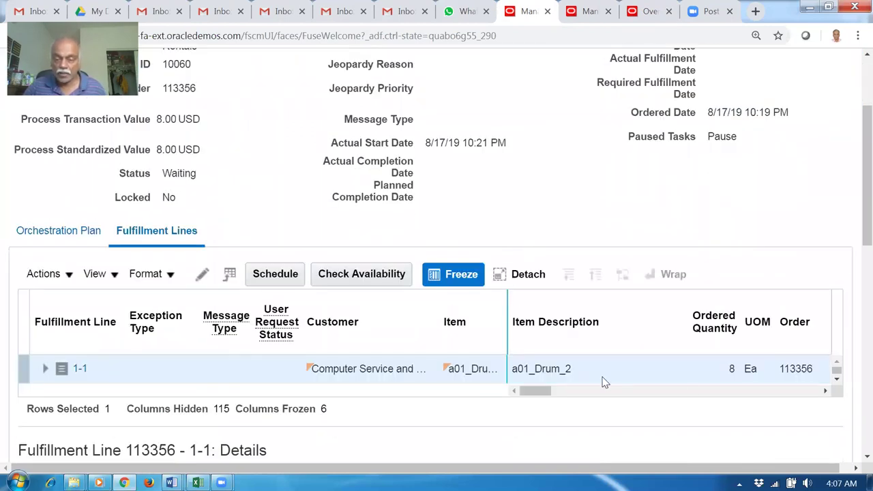
click(45, 369)
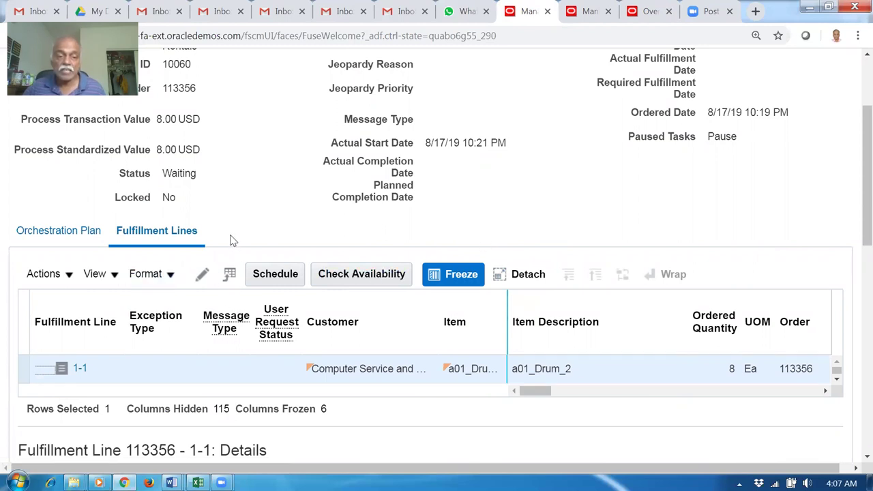
scroll(231, 240, down, 3)
scroll(229, 242, down, 3)
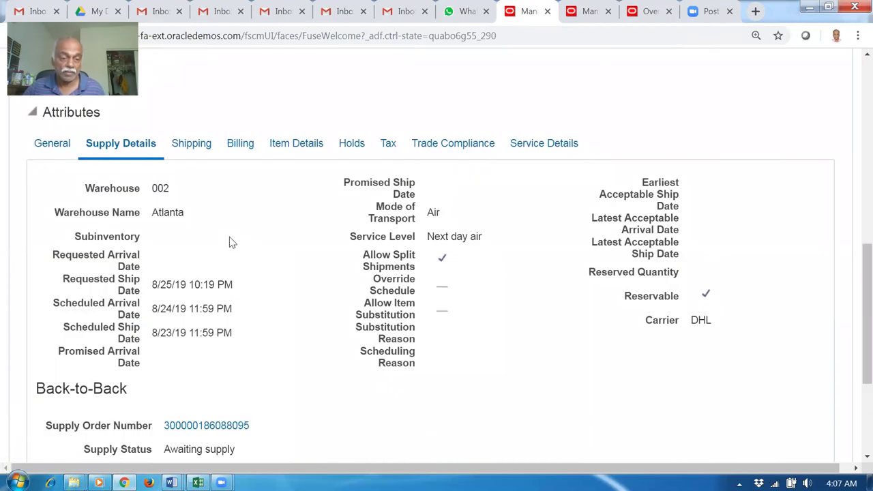
scroll(229, 242, down, 2)
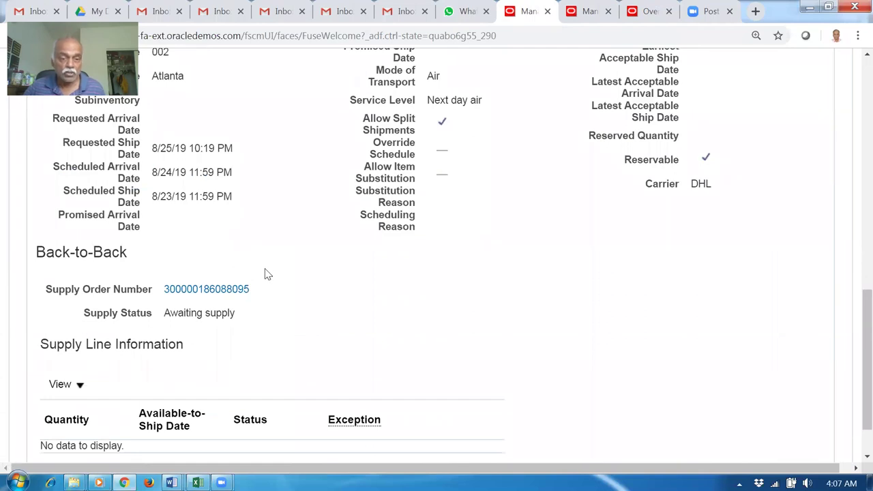
- Open the back-to-back supply order, compare its requested and fulfilled quantities, and look through the line's Make, Buy and Transfer details
click(204, 291)
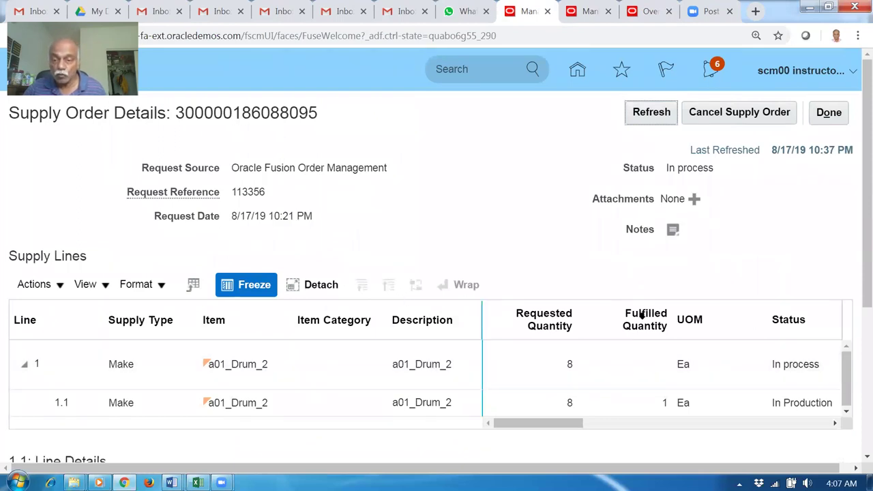
drag(567, 424, 525, 429)
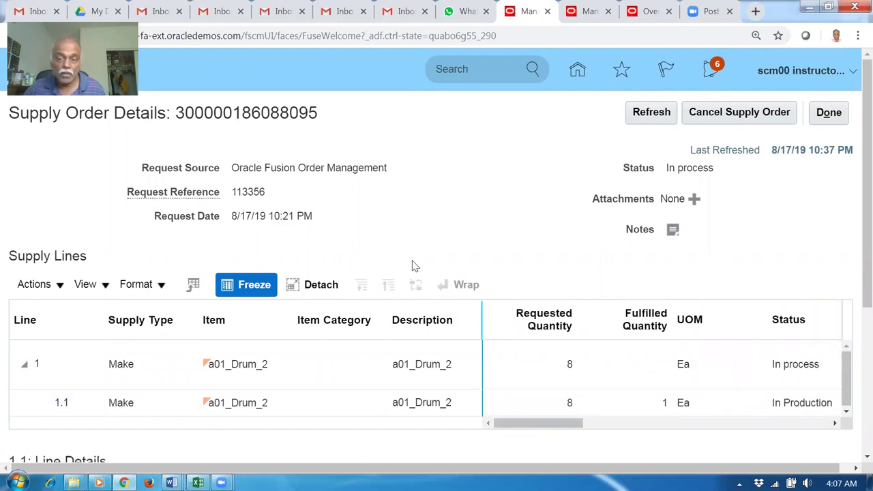
scroll(413, 266, down, 4)
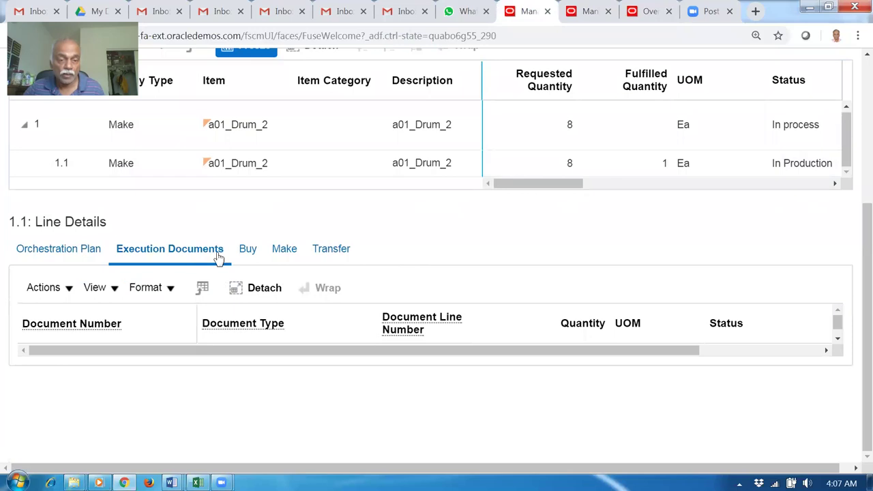
click(283, 257)
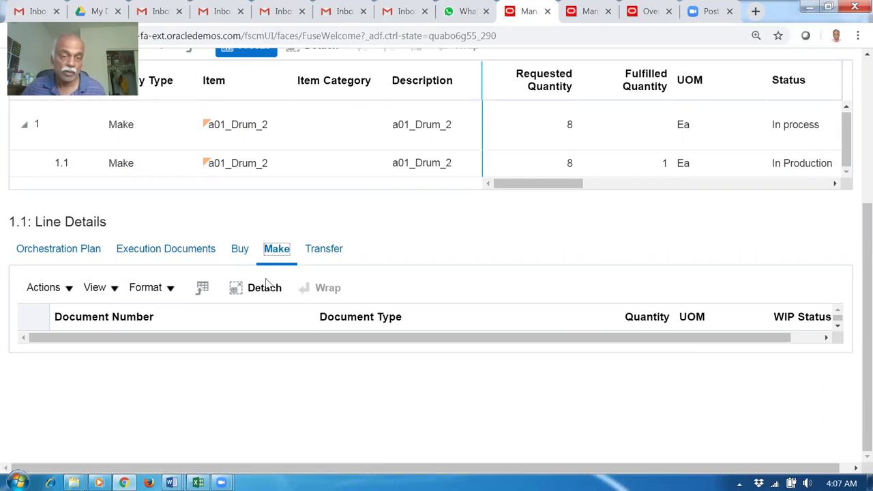
click(240, 252)
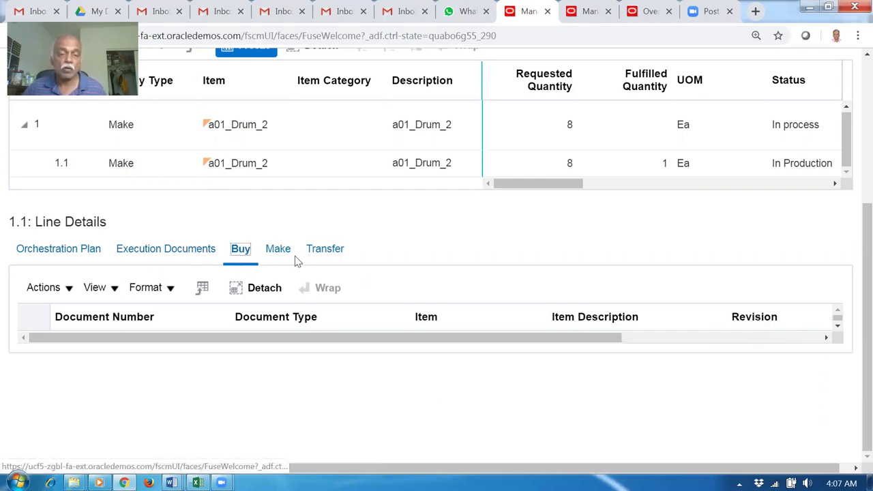
click(335, 253)
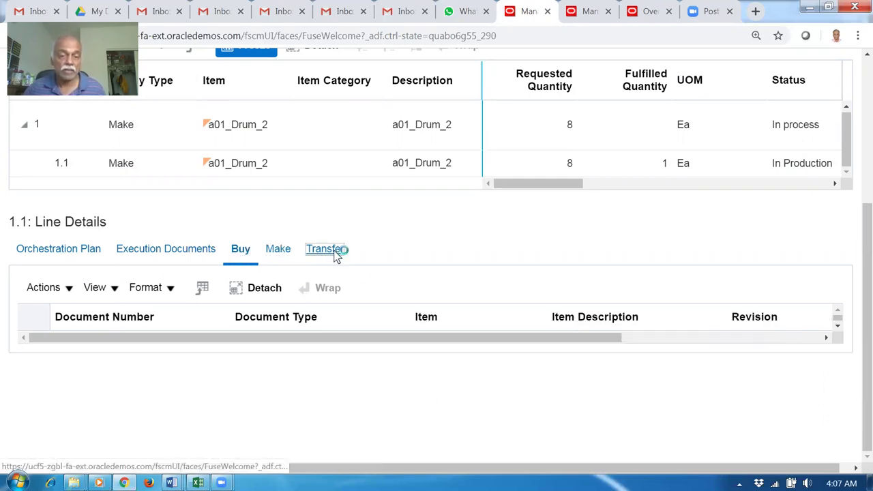
click(276, 253)
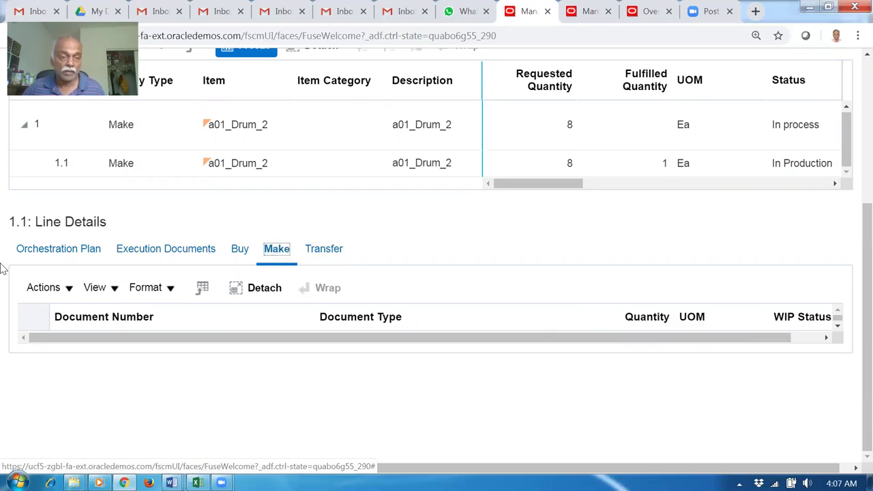
- Select supply line 1.1 for a01_Drum_2 and review the task progress in its orchestration plan
click(45, 252)
click(292, 130)
click(322, 171)
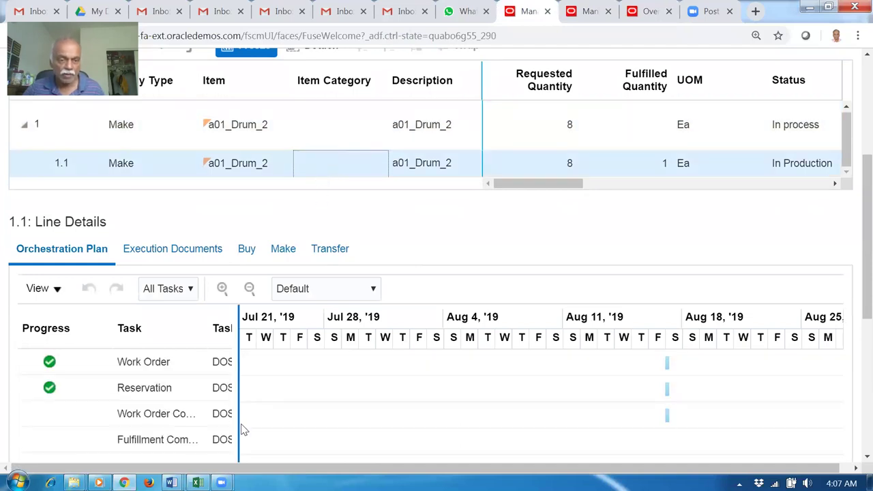
- Check the quantity, status and creation date of supply line 1.1's execution documents, and review its Make work order details
click(177, 252)
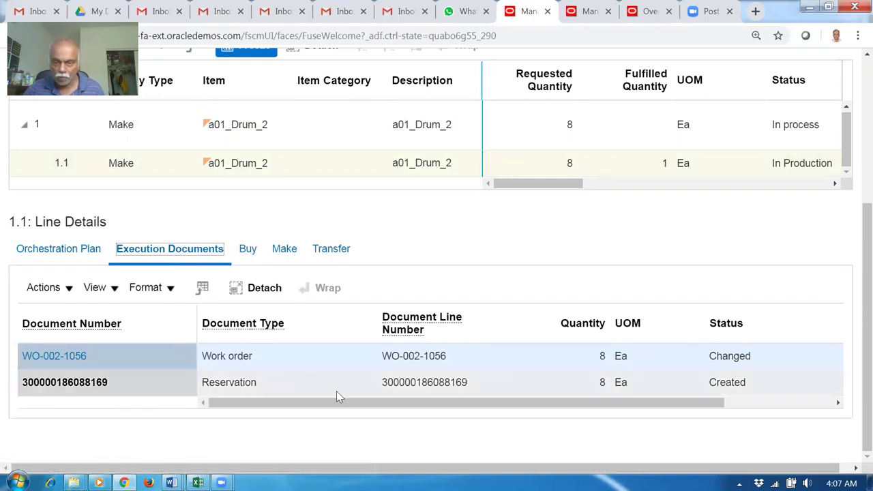
click(442, 401)
drag(443, 405, 536, 413)
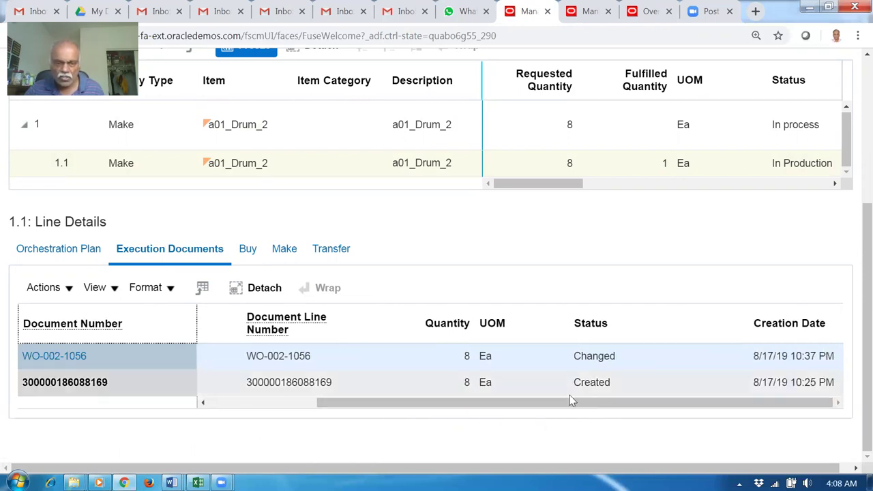
drag(567, 402, 336, 400)
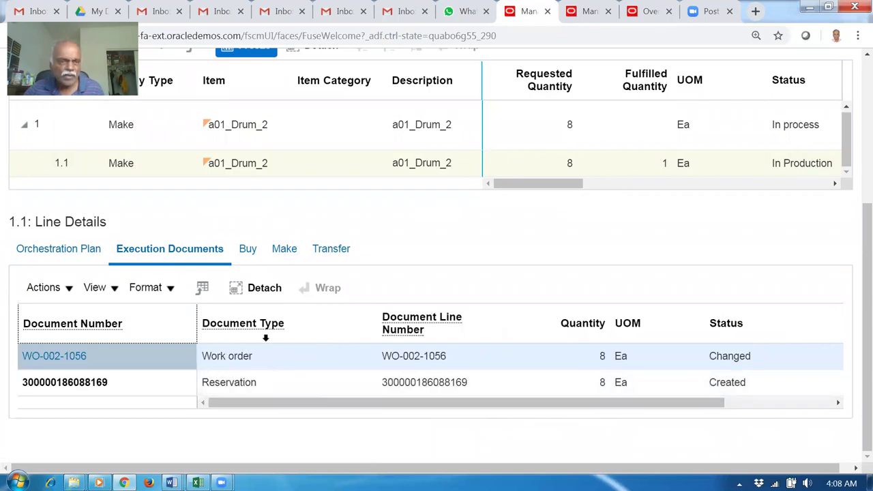
click(285, 250)
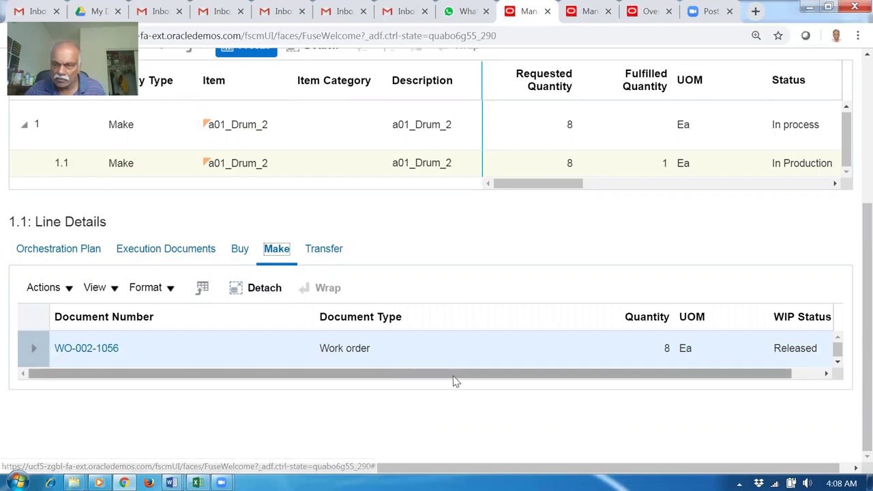
click(437, 380)
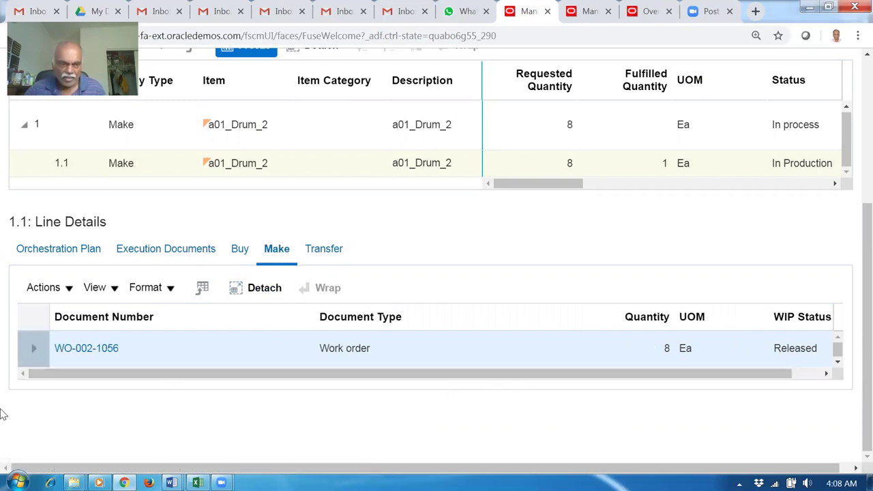
- Open the a01_Drum_2 work order from the supply line and review its general and completion information
click(90, 347)
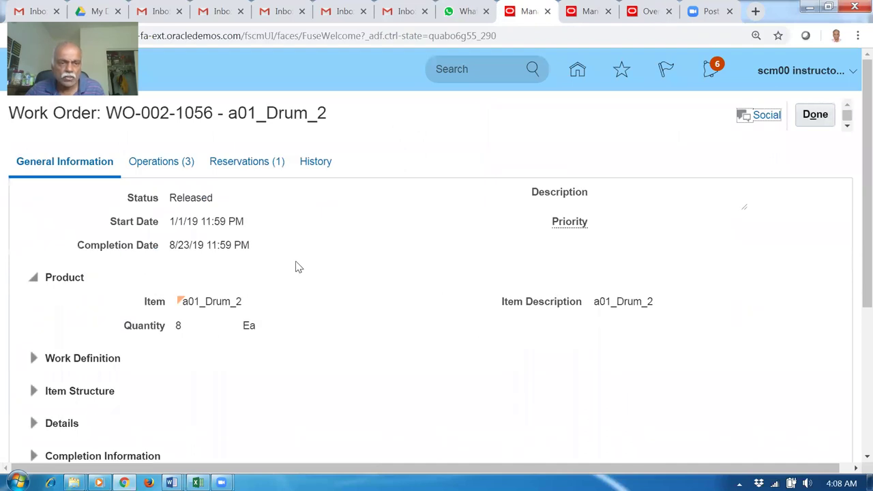
scroll(340, 262, down, 2)
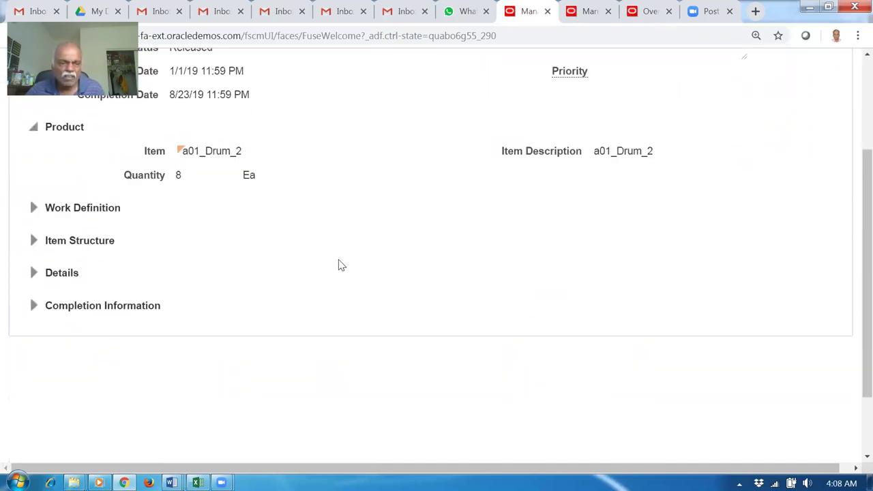
scroll(339, 263, up, 2)
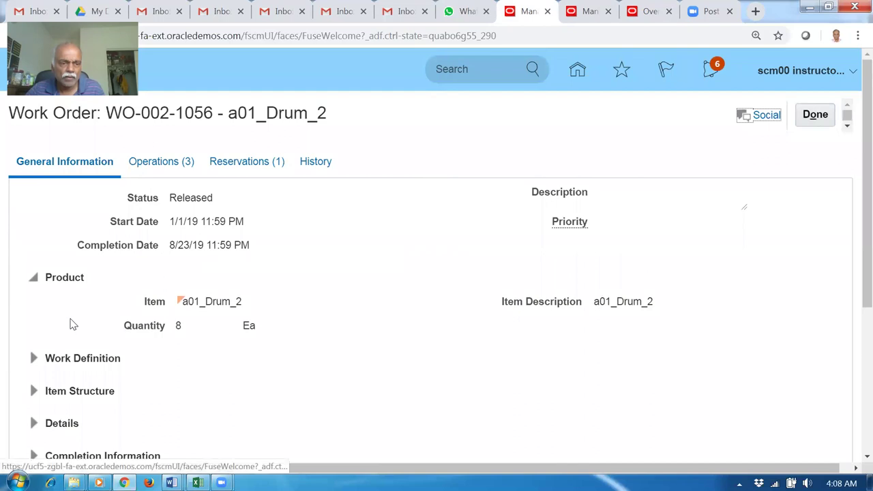
scroll(70, 321, down, 2)
click(33, 319)
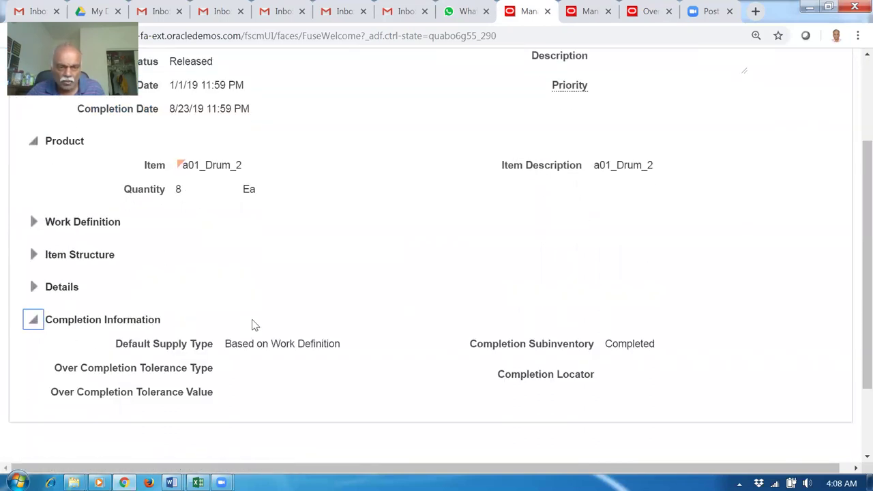
scroll(250, 325, down, 2)
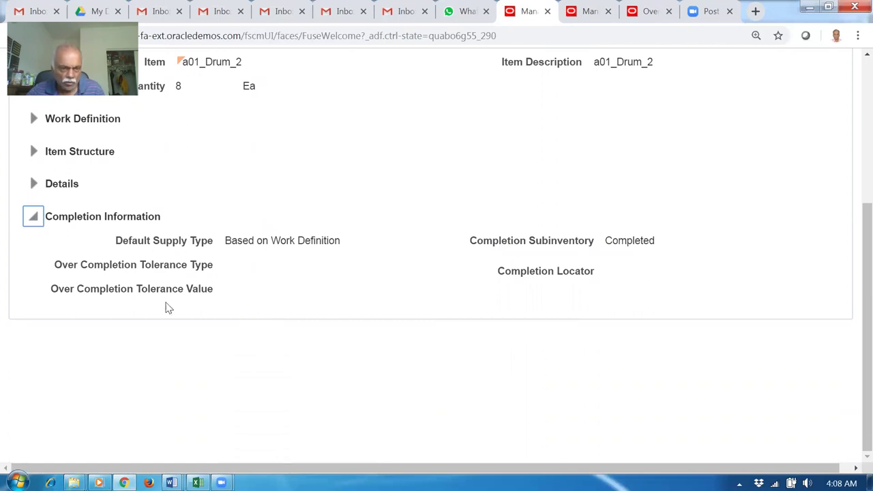
scroll(219, 280, up, 5)
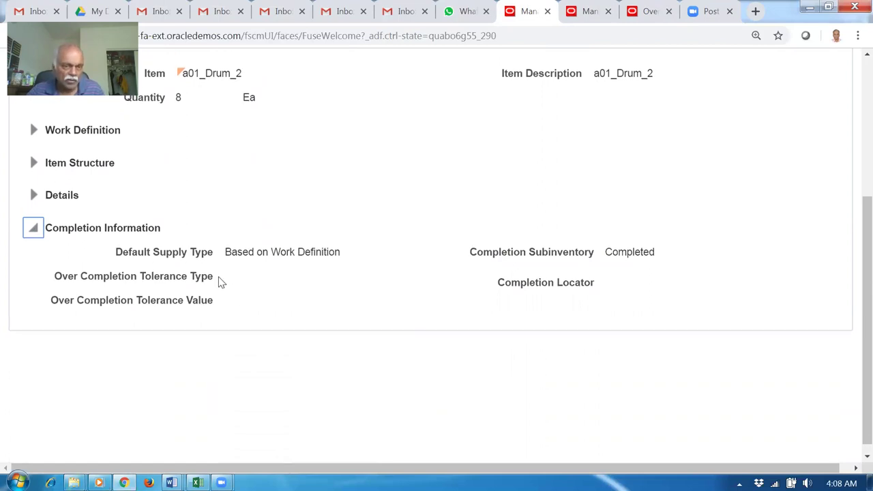
- Check the remaining, completed and scrapped quantities and the status history in the work order's history
click(314, 167)
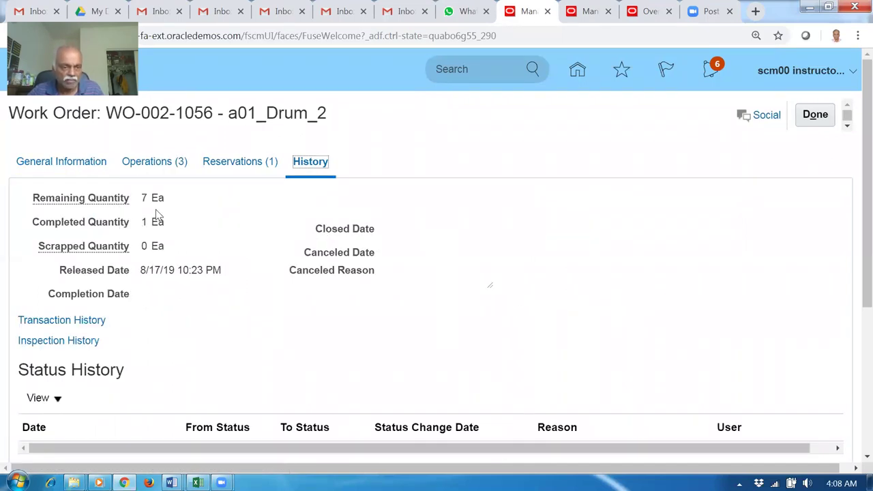
scroll(181, 362, down, 3)
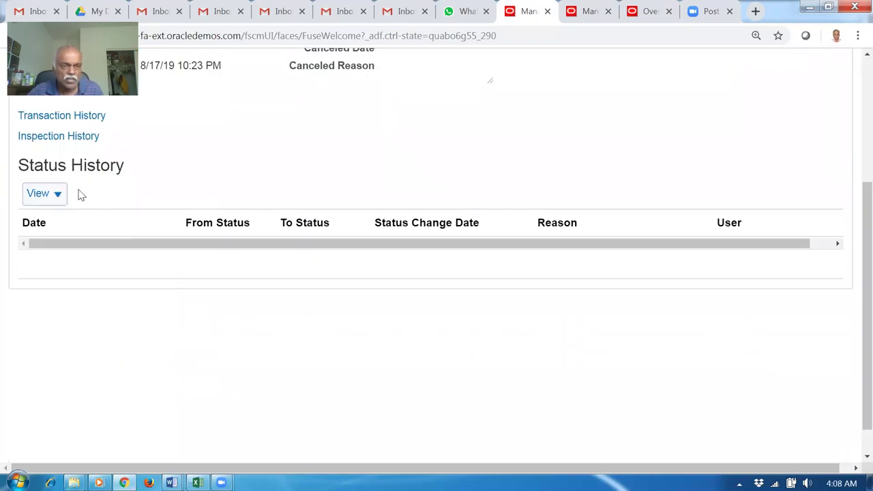
scroll(79, 197, up, 1)
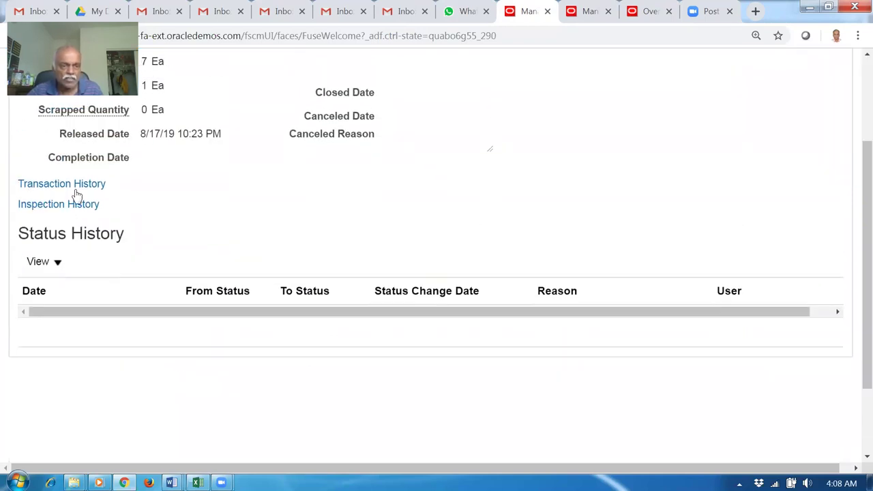
- Open the work order's transaction history, review the entries for operations 10 to 30, and select the product completion transaction
click(77, 184)
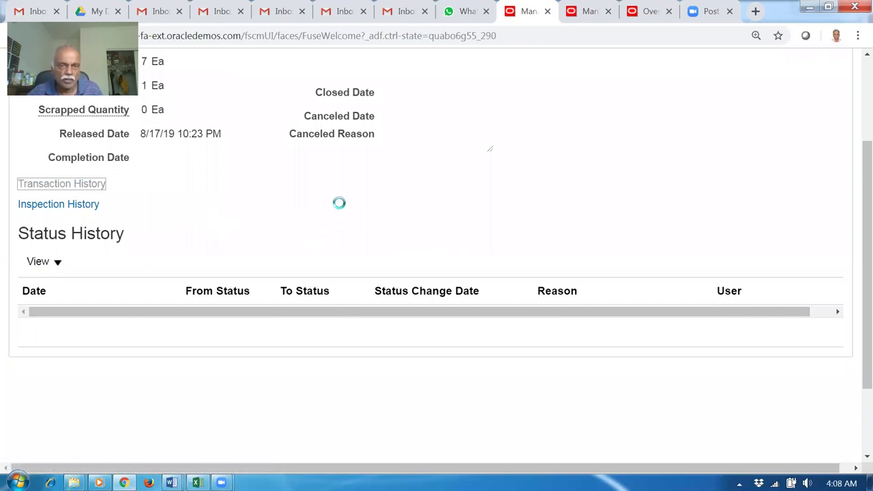
scroll(383, 207, down, 2)
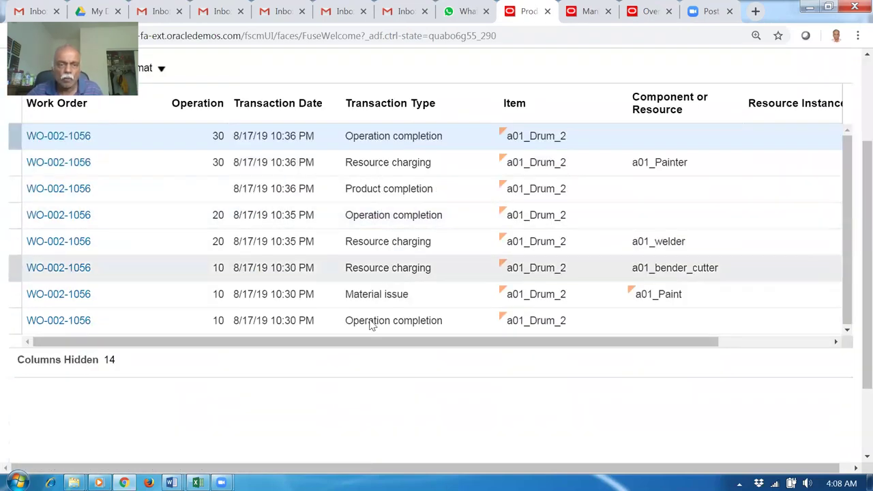
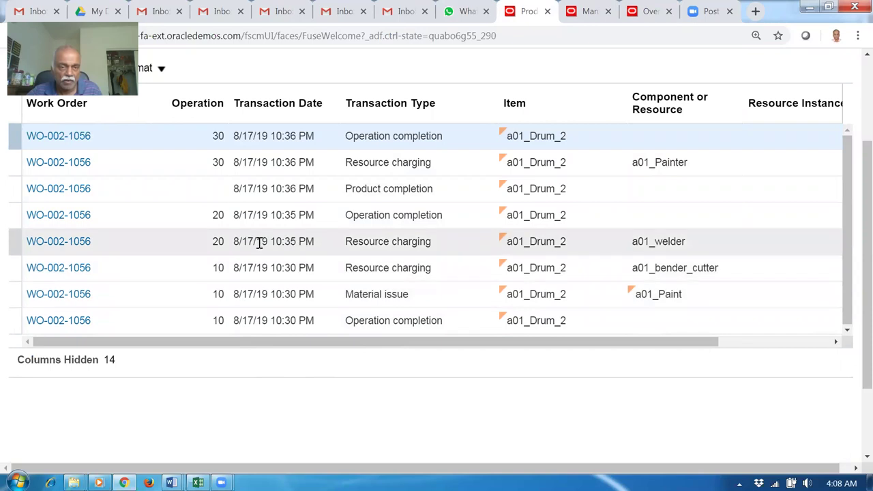
click(467, 189)
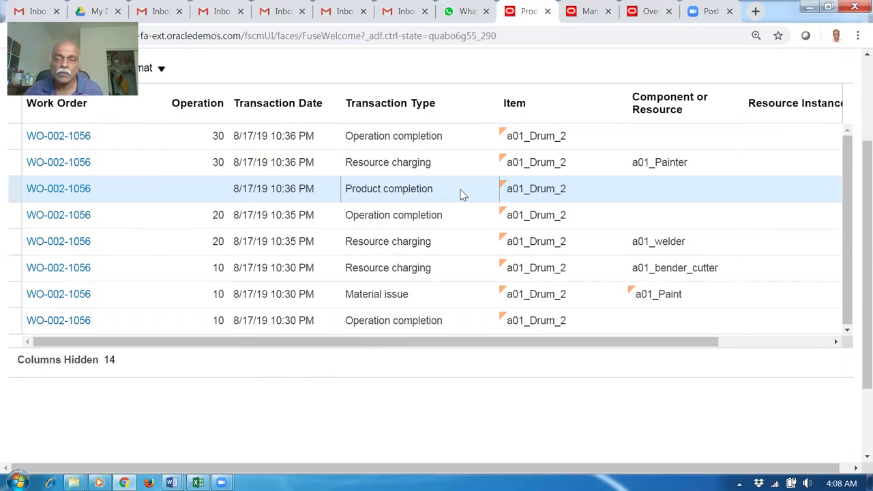
scroll(470, 170, up, 3)
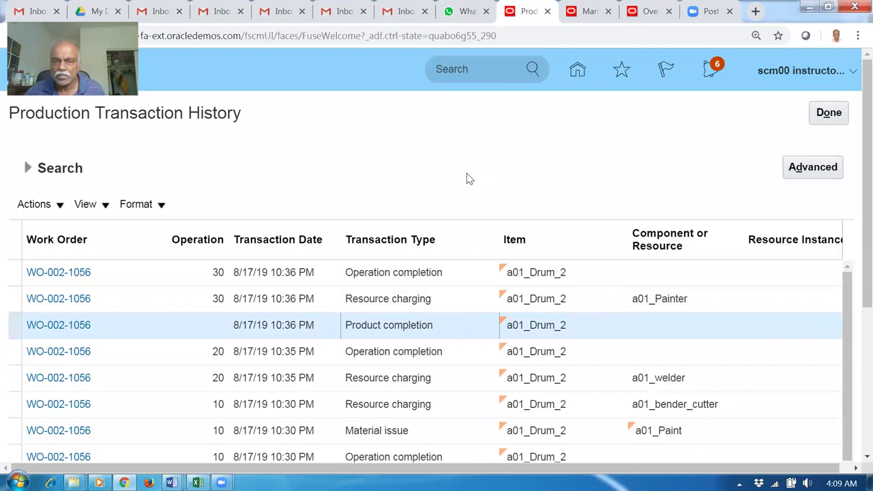
- Return from the transaction history to the supply order and examine its line's Transfer, Make, Orchestration Plan and Execution Documents details
click(824, 114)
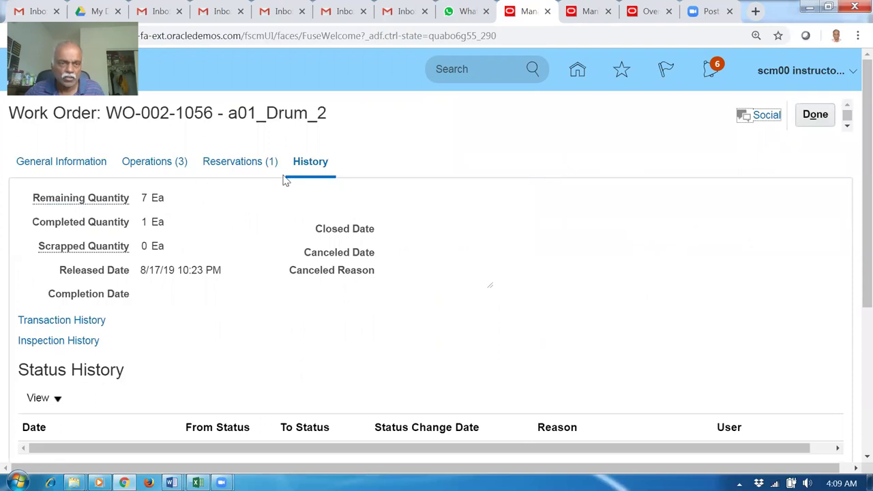
click(822, 117)
scroll(564, 167, down, 3)
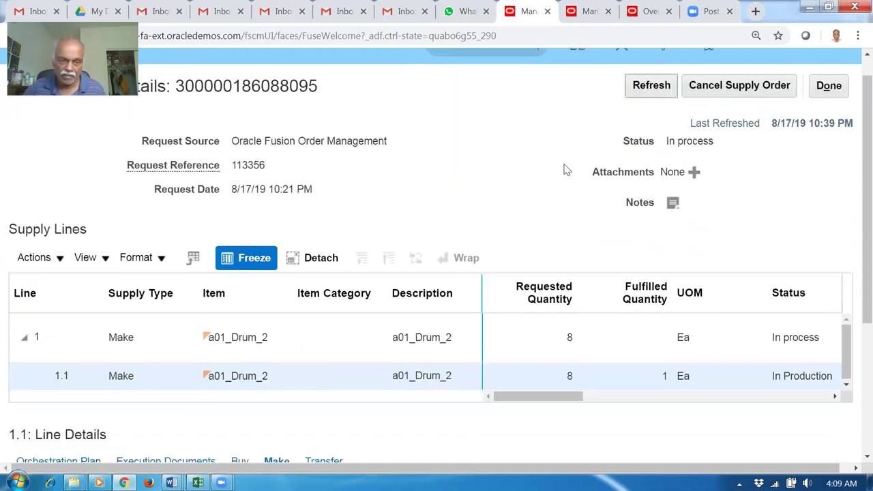
scroll(477, 225, down, 1)
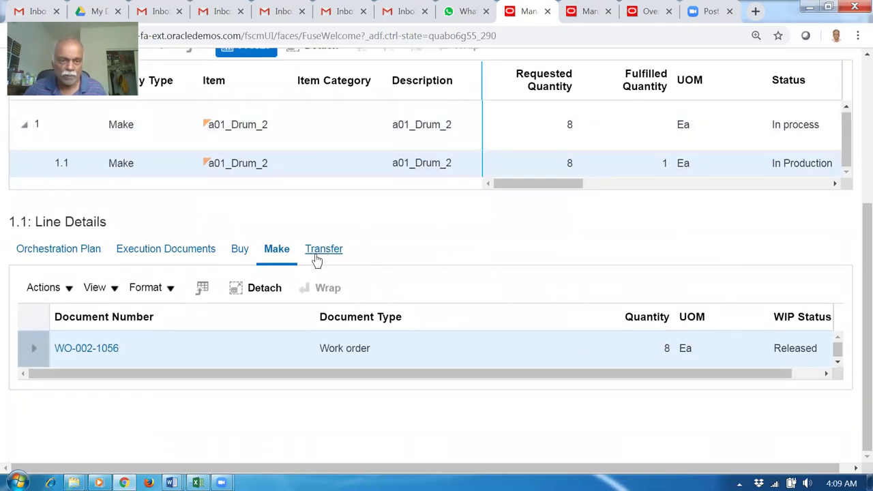
click(317, 256)
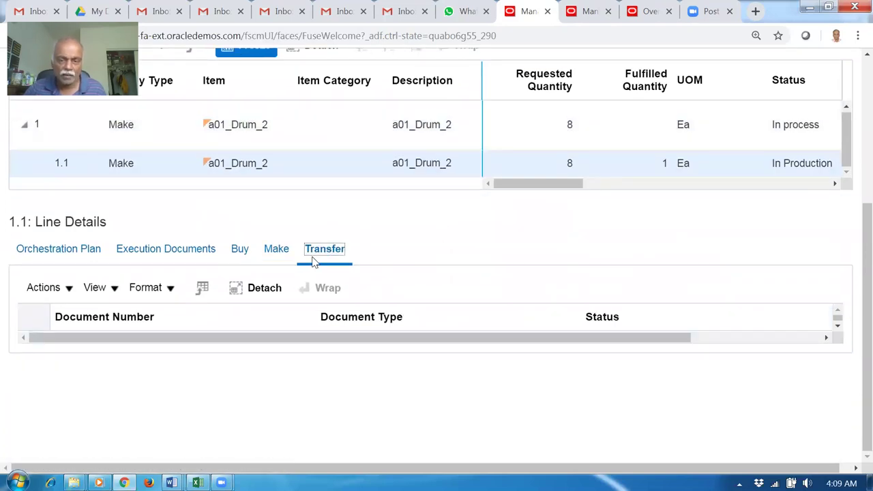
click(276, 258)
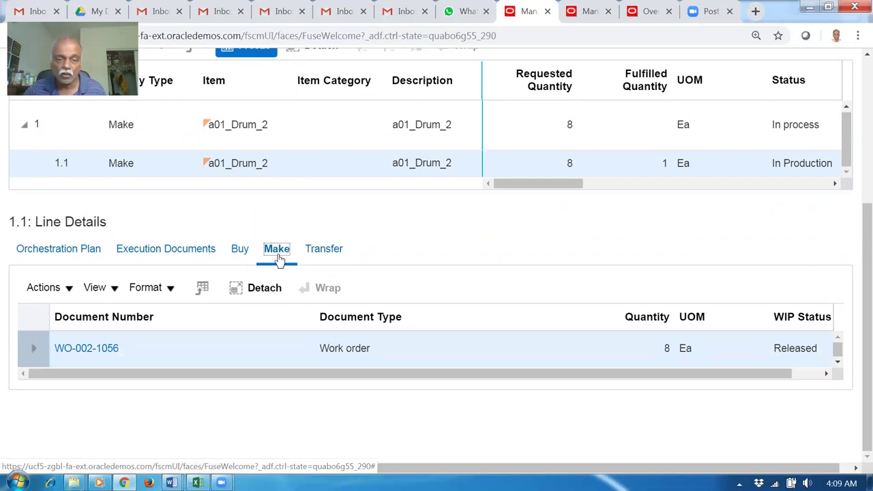
click(63, 258)
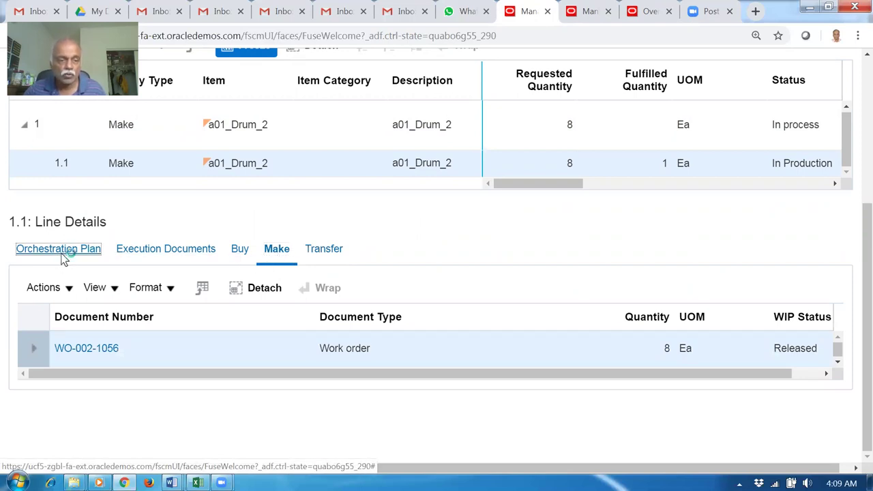
click(171, 251)
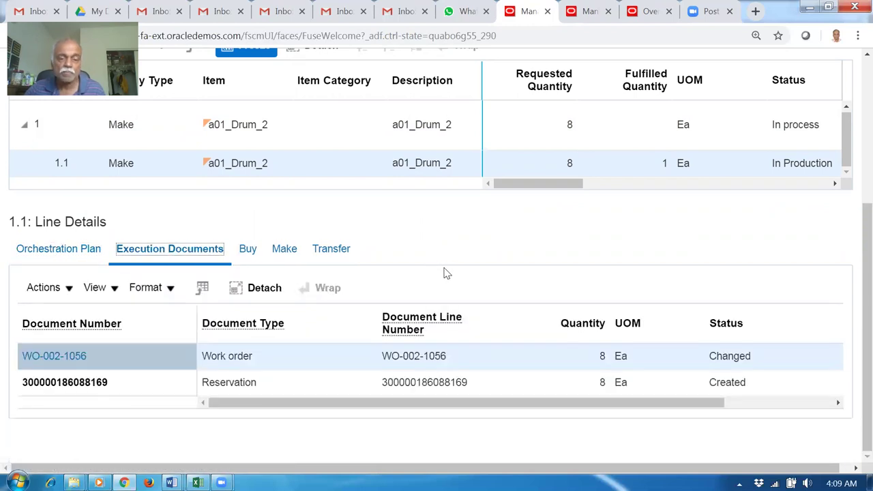
scroll(524, 280, up, 4)
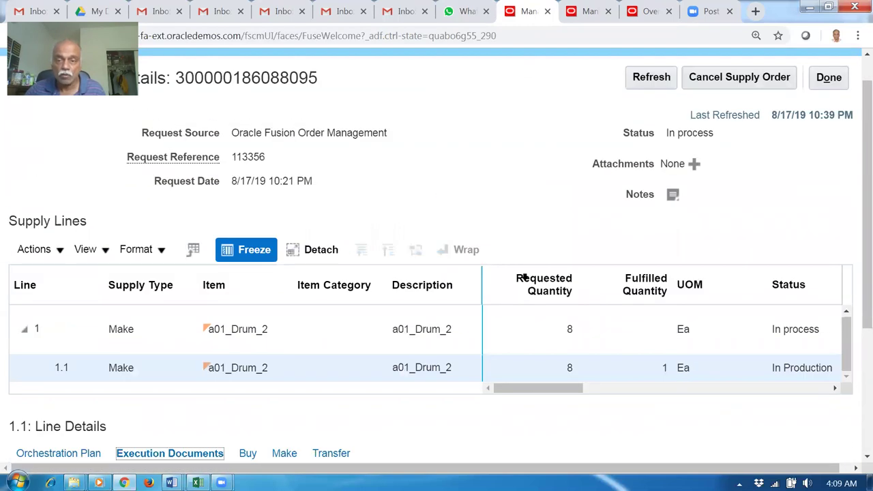
- Close the supply order details and examine the fulfillment line's back-to-back supply status and supply line information
click(829, 112)
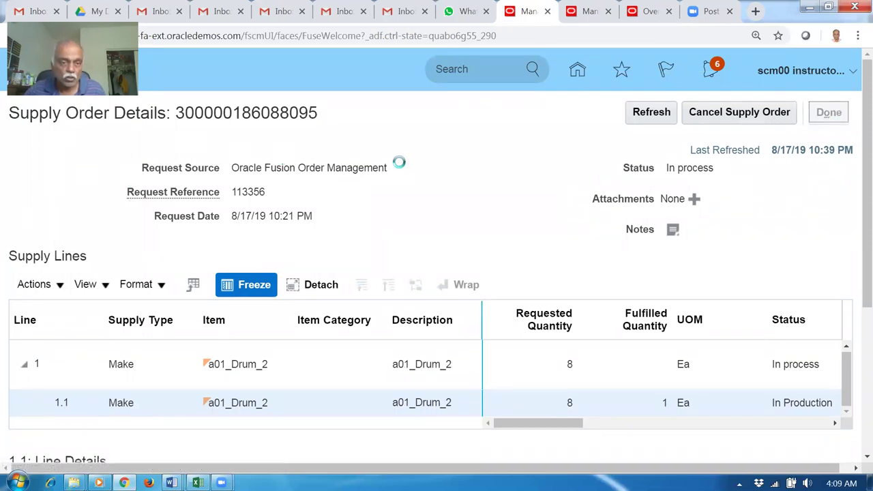
scroll(421, 246, down, 3)
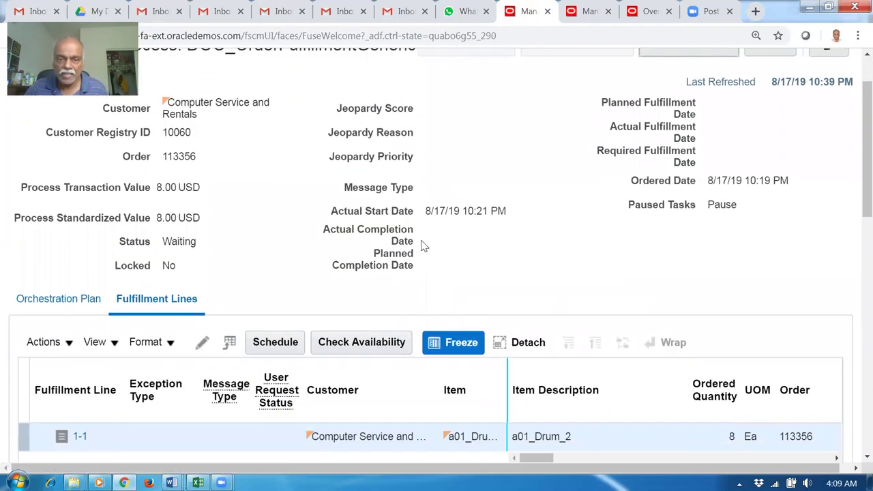
scroll(421, 241, down, 1)
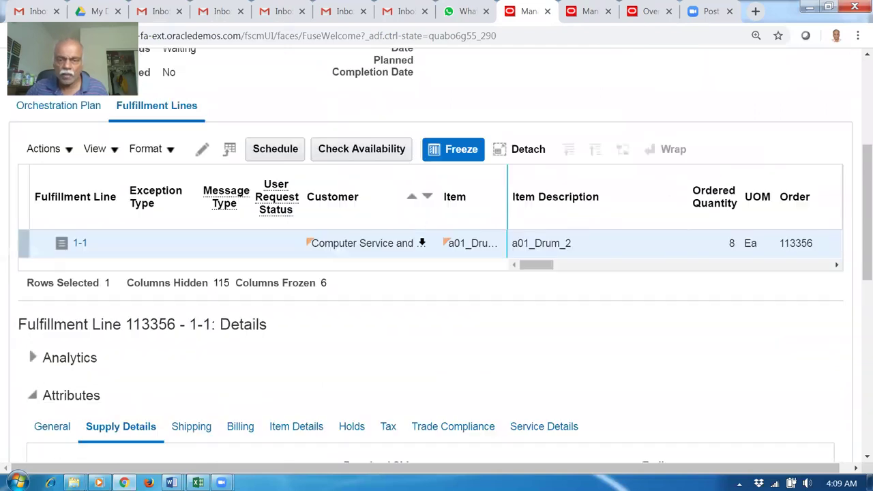
scroll(549, 273, down, 4)
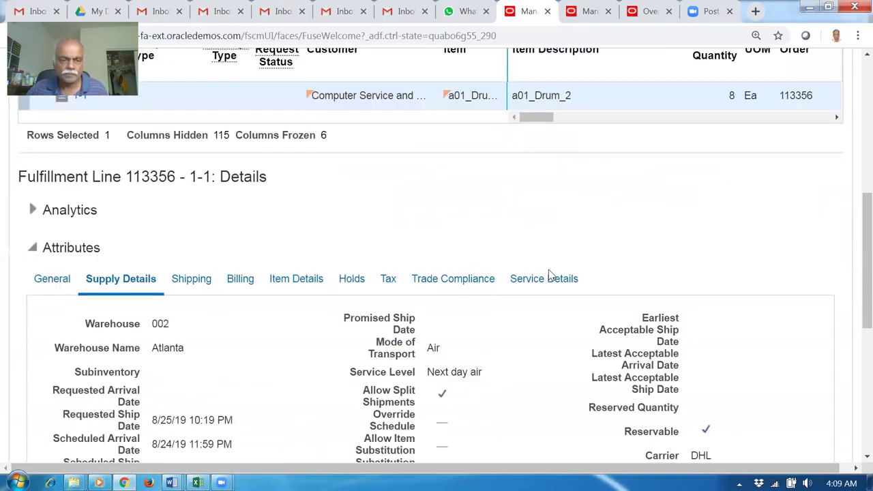
scroll(223, 333, down, 2)
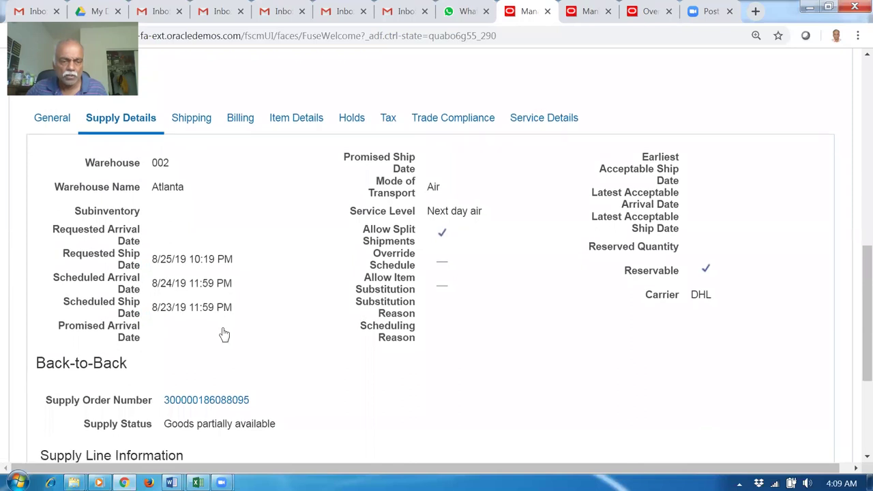
drag(173, 313, 253, 315)
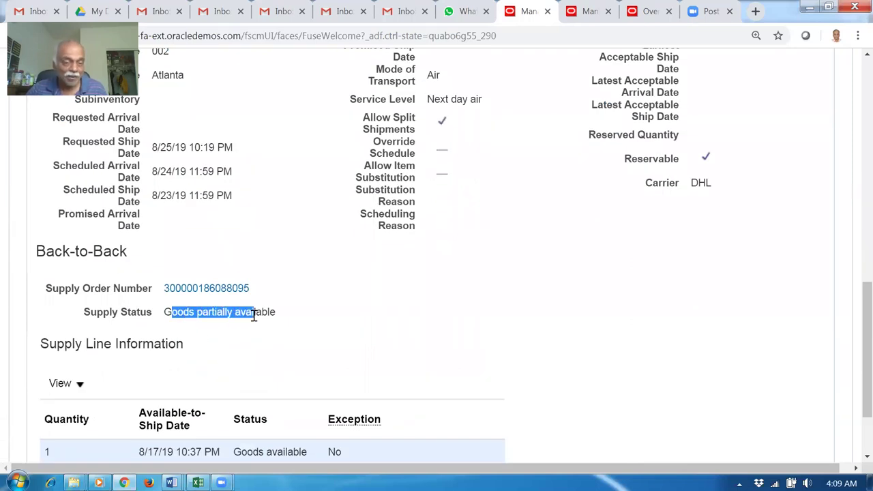
click(304, 328)
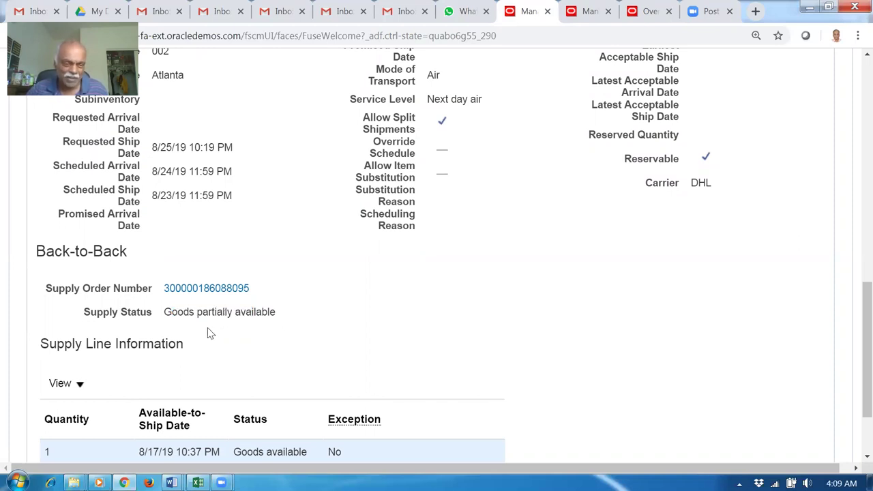
drag(180, 313, 204, 318)
click(256, 345)
scroll(254, 349, down, 2)
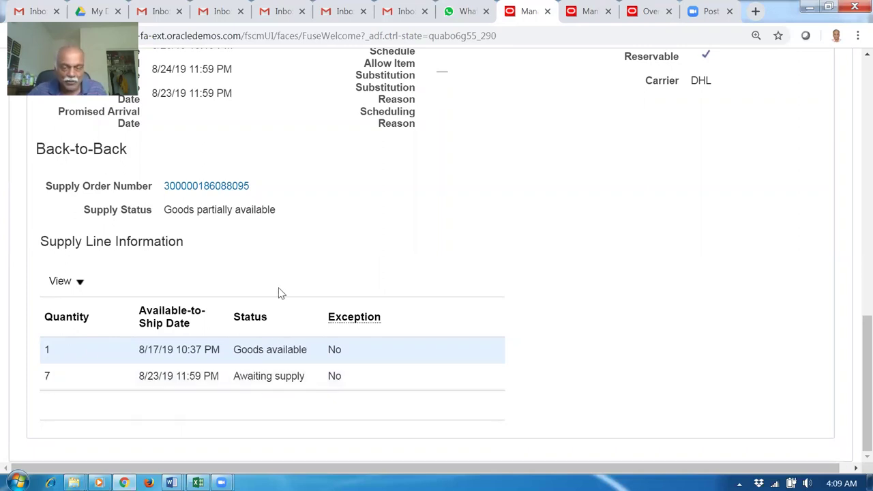
- Open Inventory Management under Supply Chain Execution in a duplicate of the current browser tab
right_click(530, 15)
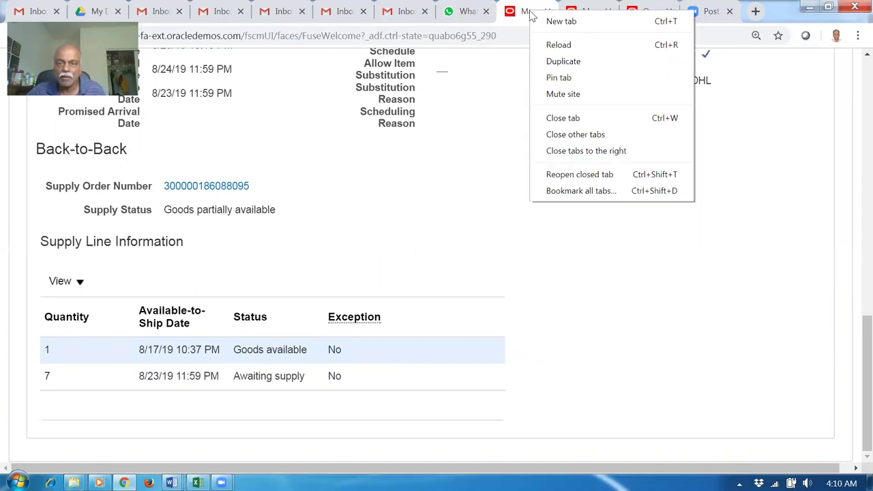
click(543, 62)
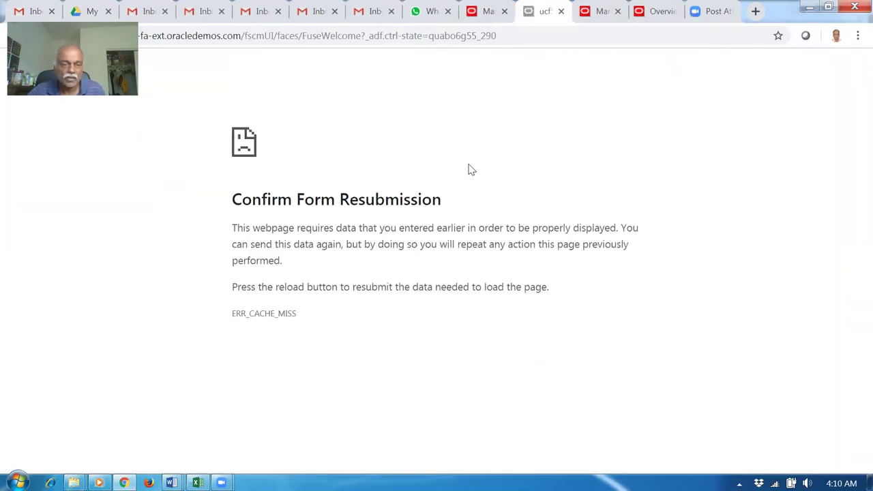
click(418, 37)
key(Return)
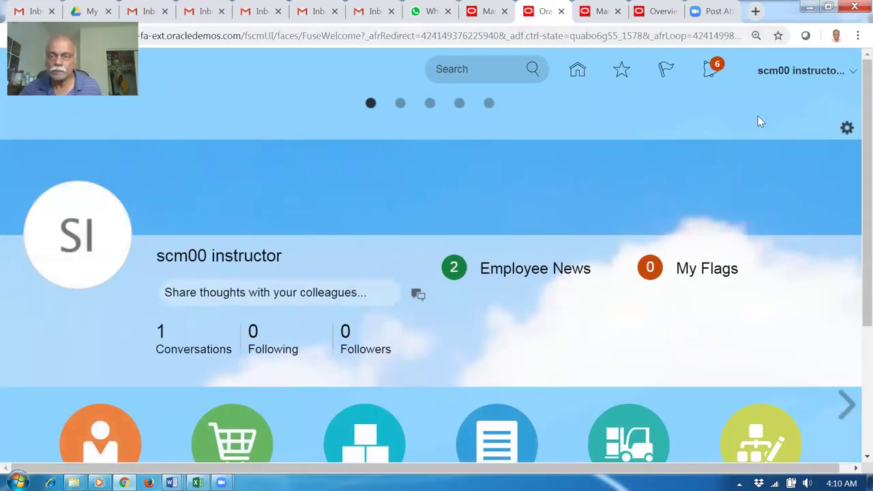
scroll(579, 268, down, 1)
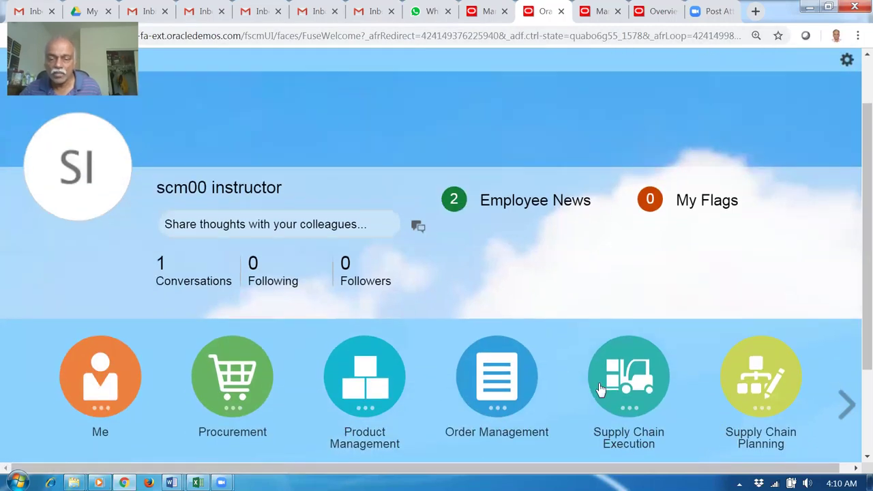
click(600, 389)
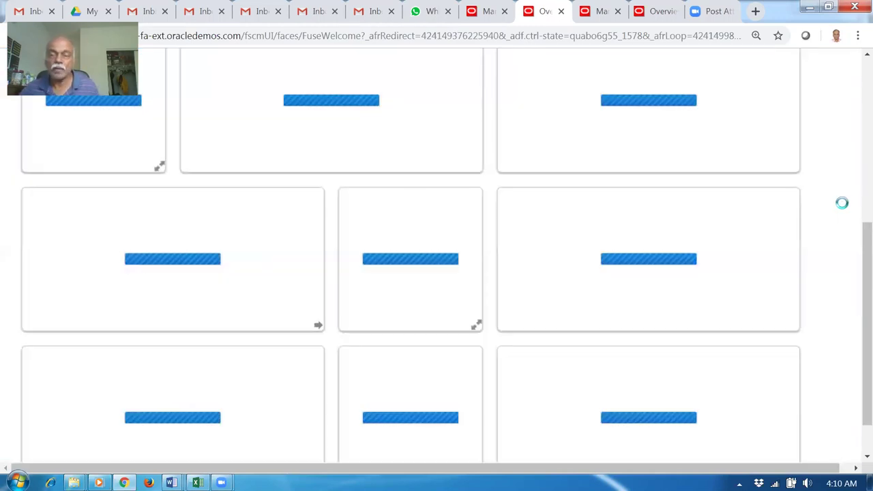
- Display the Shipments tasks in the Inventory Management task list
scroll(843, 208, up, 4)
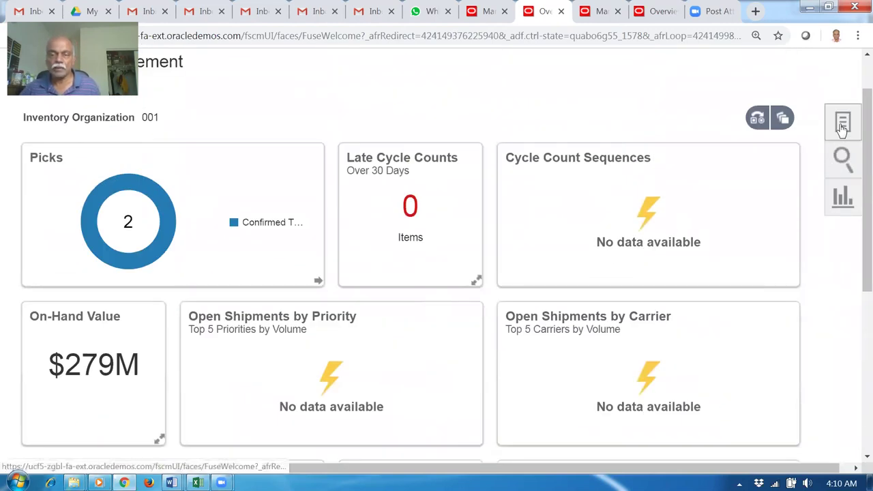
click(842, 123)
scroll(835, 129, up, 5)
click(803, 111)
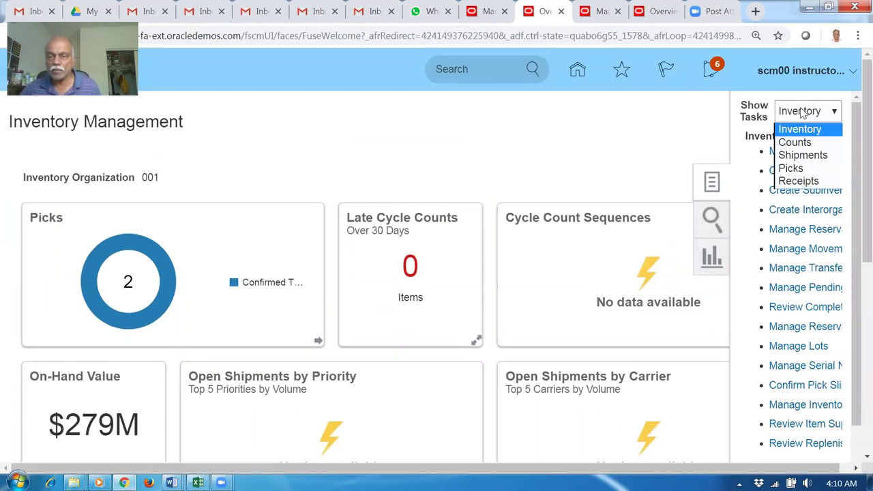
click(794, 155)
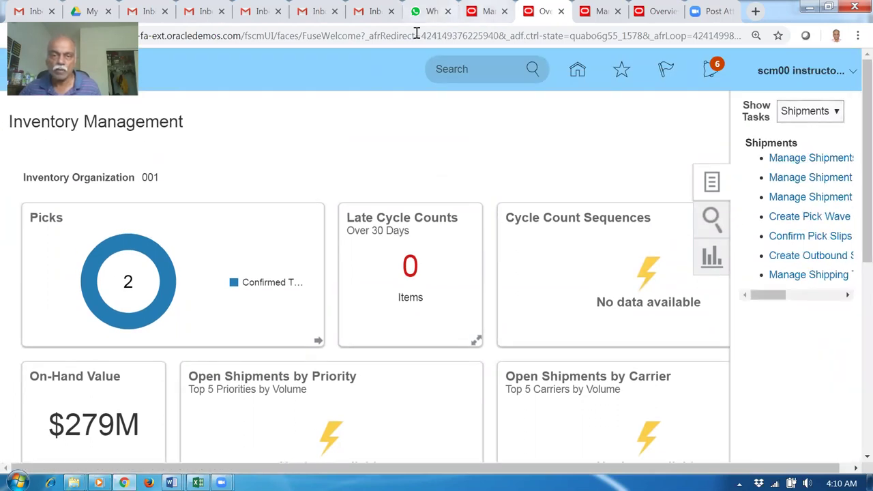
- Look up the order number on the orchestration process page and return to Inventory Management
click(480, 10)
scroll(250, 176, up, 10)
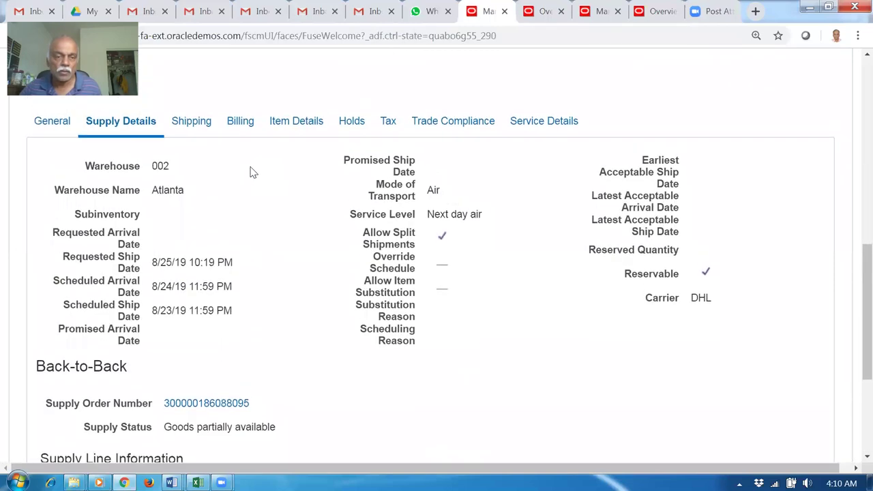
scroll(254, 181, up, 3)
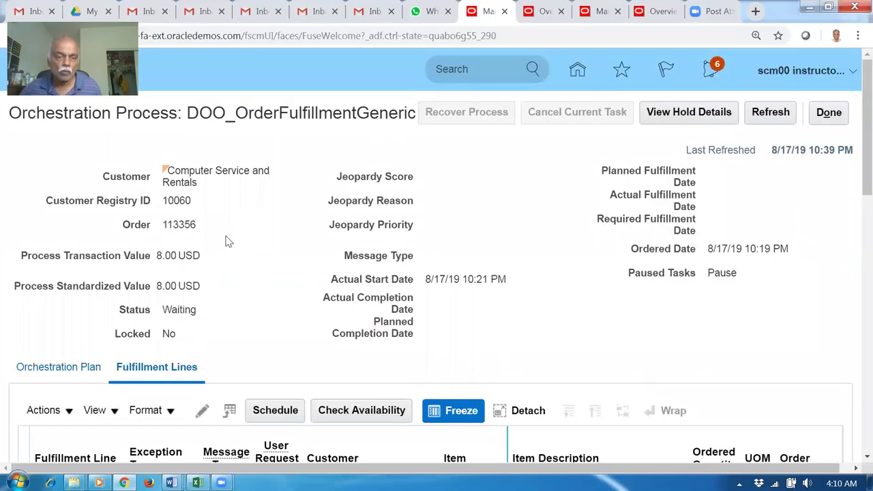
click(543, 14)
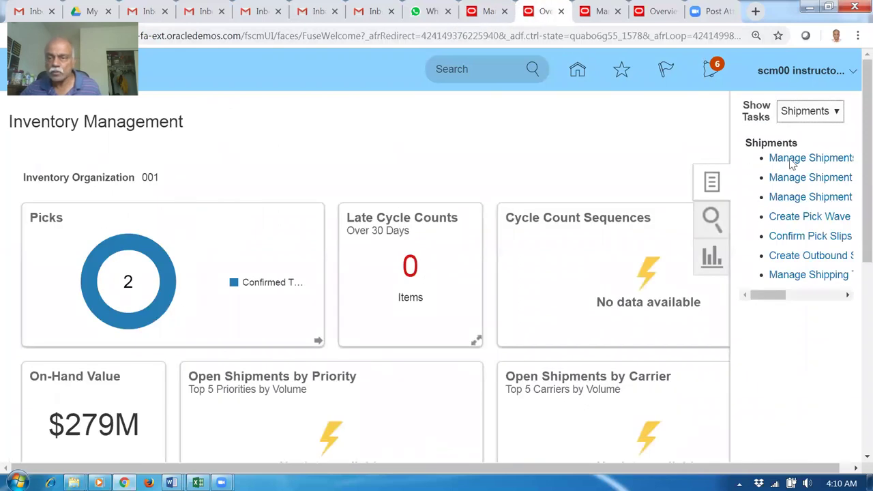
- Open Manage Shipment Lines and search for the shipment lines by the sales order number
click(778, 177)
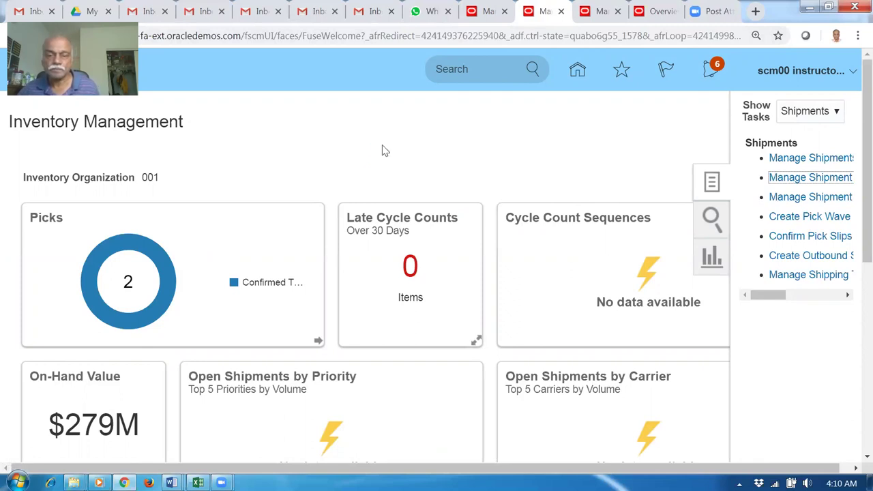
click(269, 230)
text(113356)
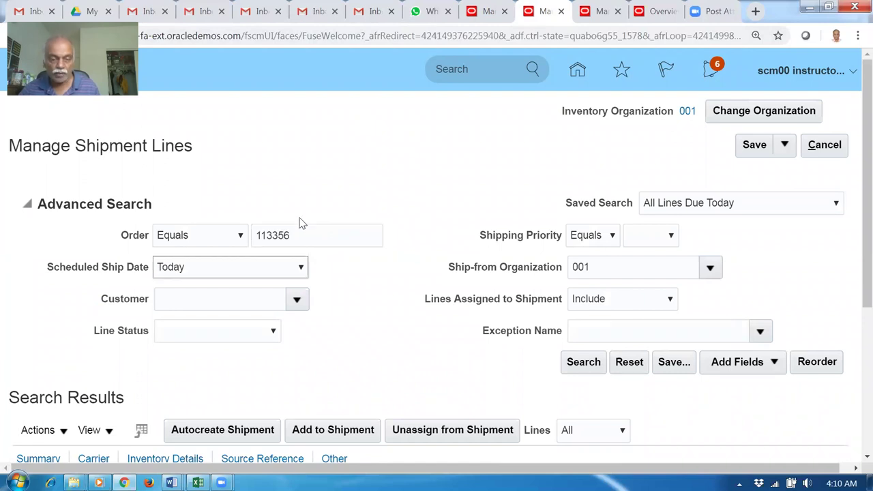
click(577, 362)
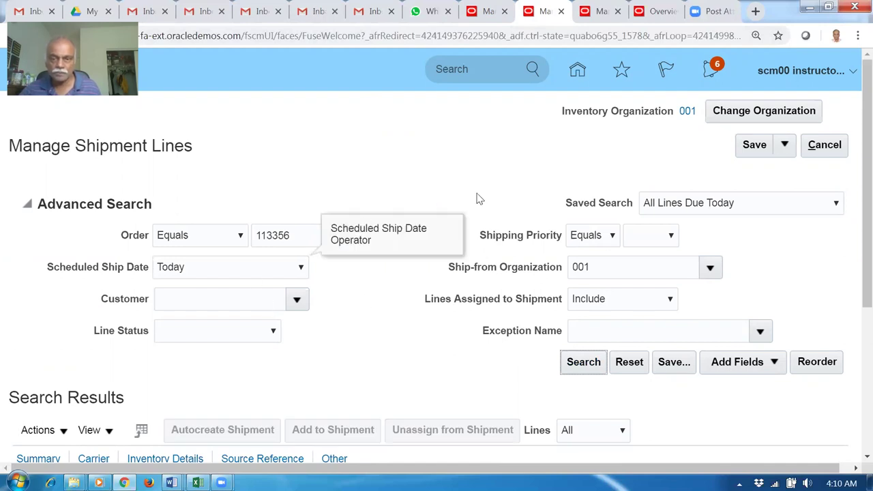
- Set the shipment line search's Scheduled Ship Date criterion to Before 8/20/19 10:40 PM
scroll(447, 205, down, 1)
key(ctrl+minus)
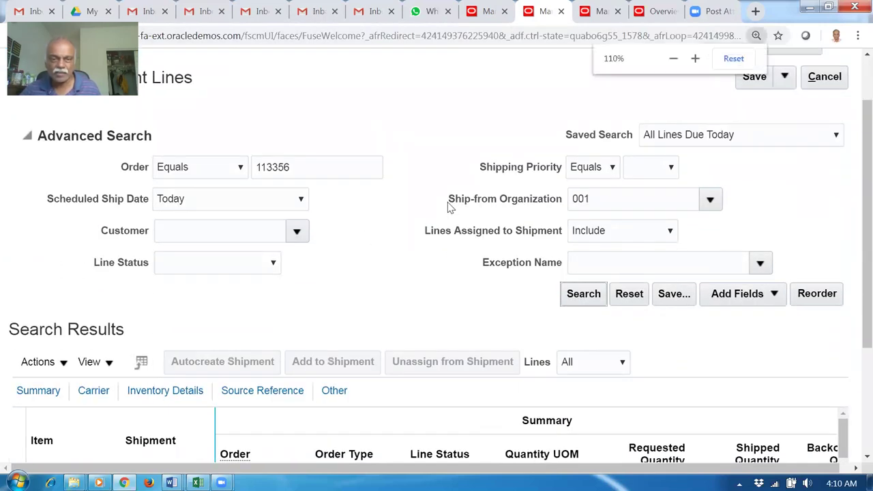
click(249, 182)
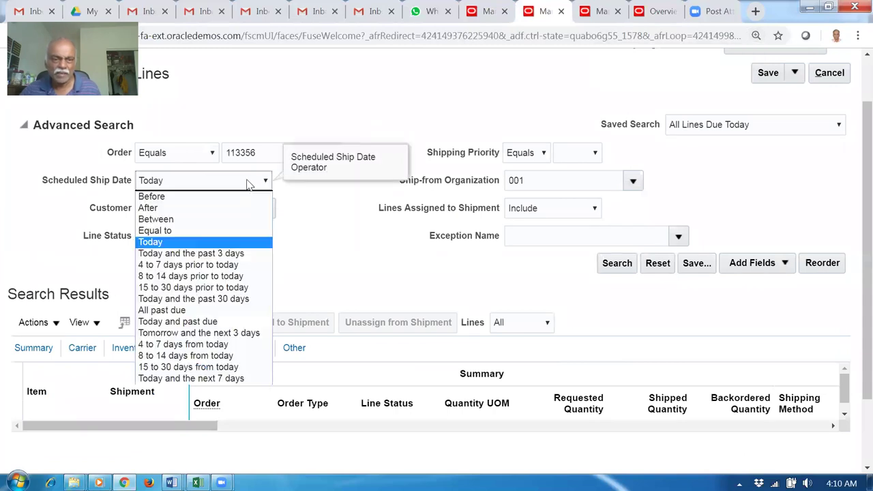
click(185, 197)
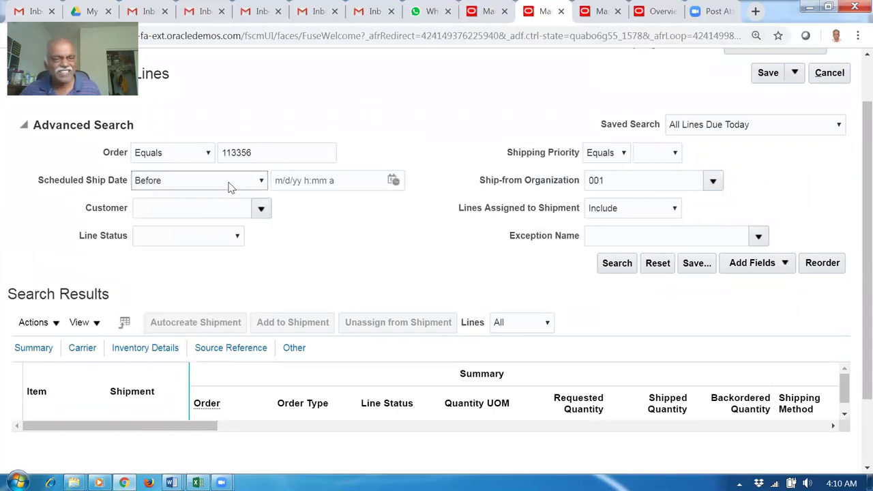
click(393, 181)
click(466, 341)
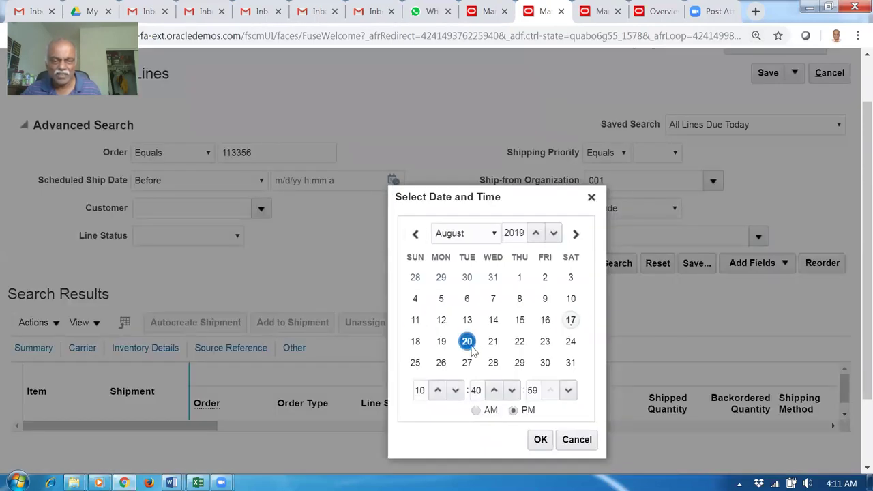
click(540, 440)
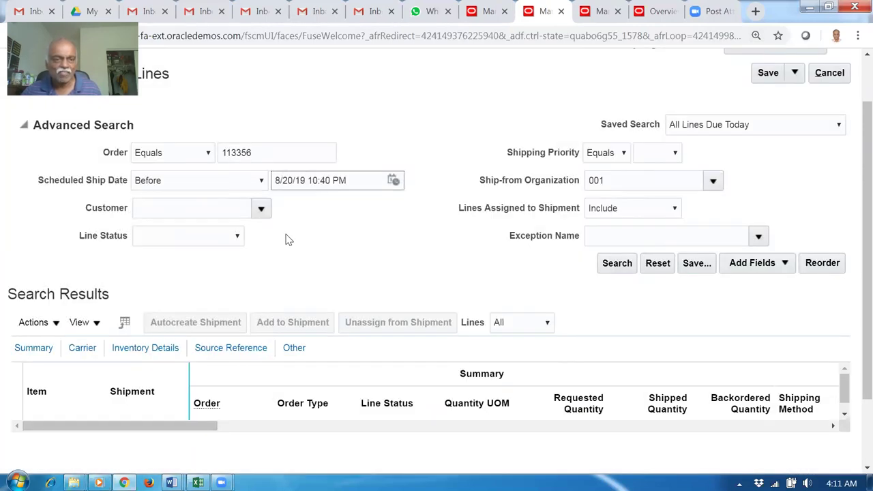
- Run the shipment line search and try to change the inventory organization to 002
click(616, 265)
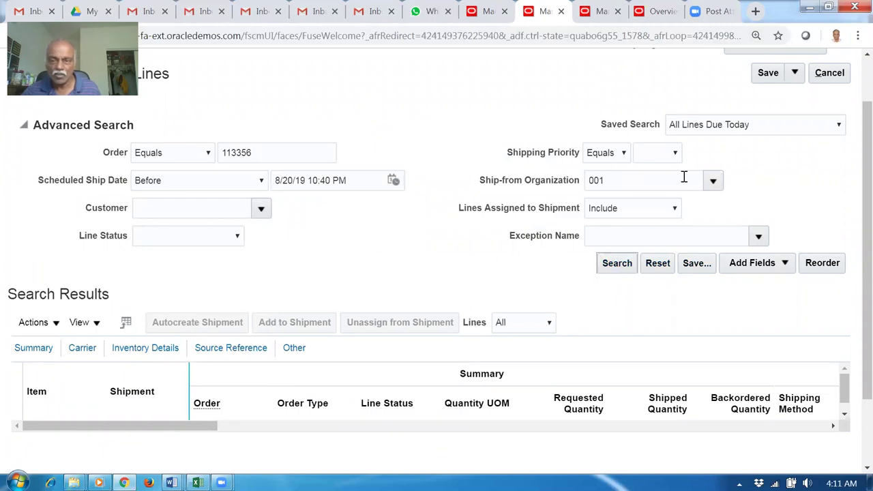
click(775, 103)
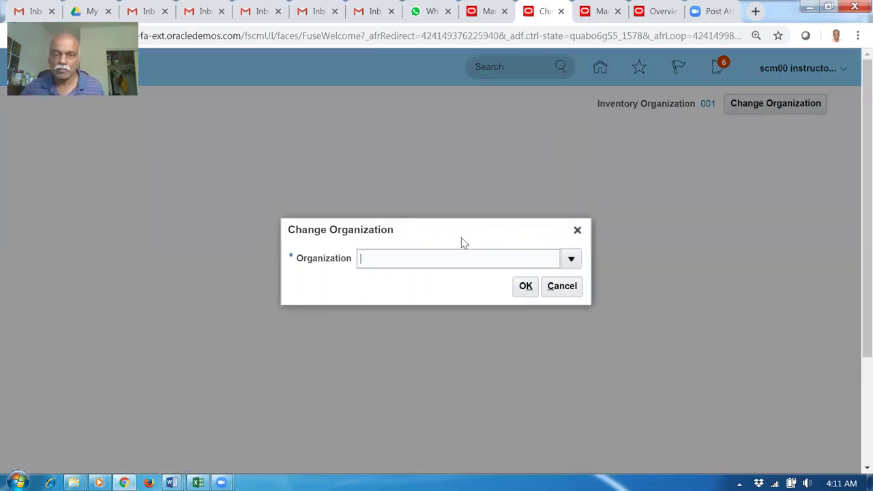
text(002)
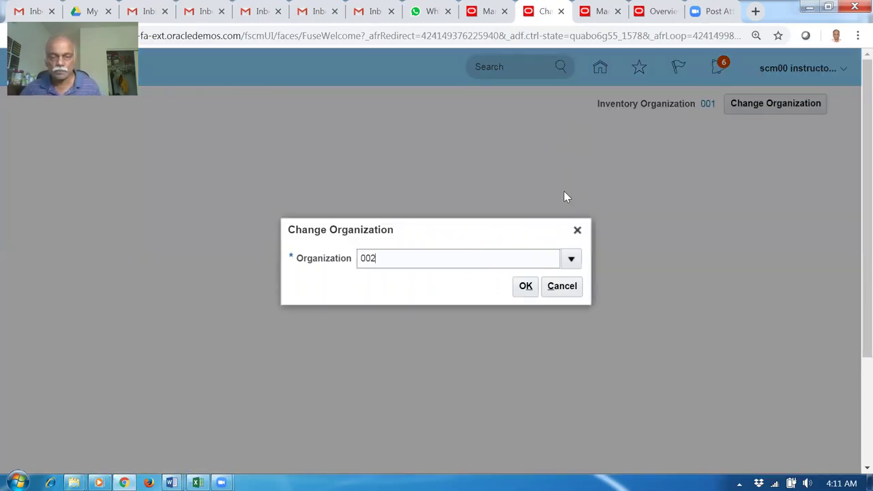
click(526, 285)
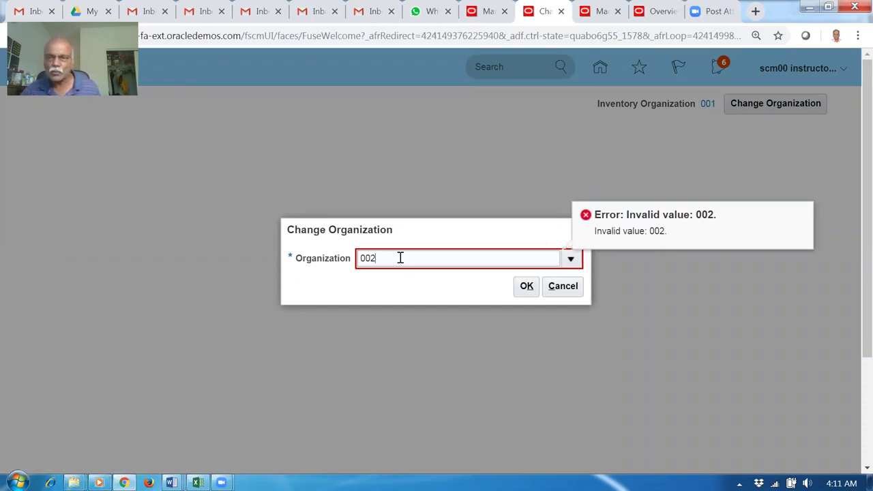
drag(397, 257, 246, 256)
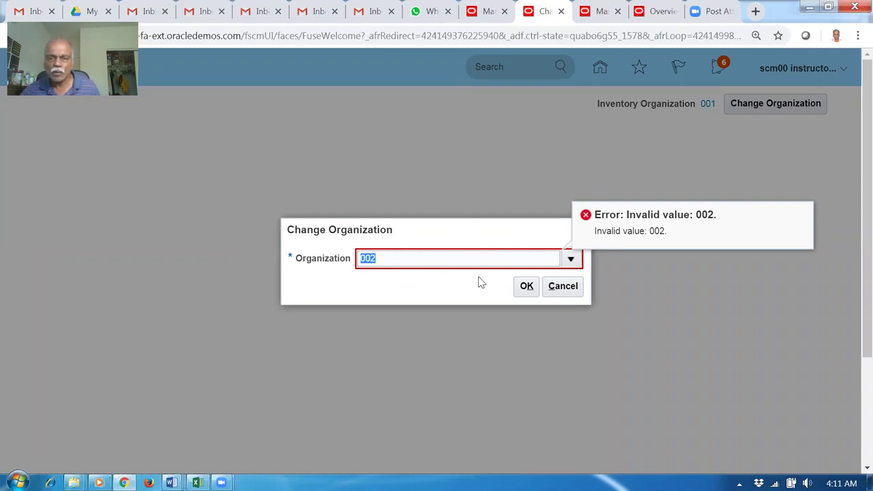
click(570, 259)
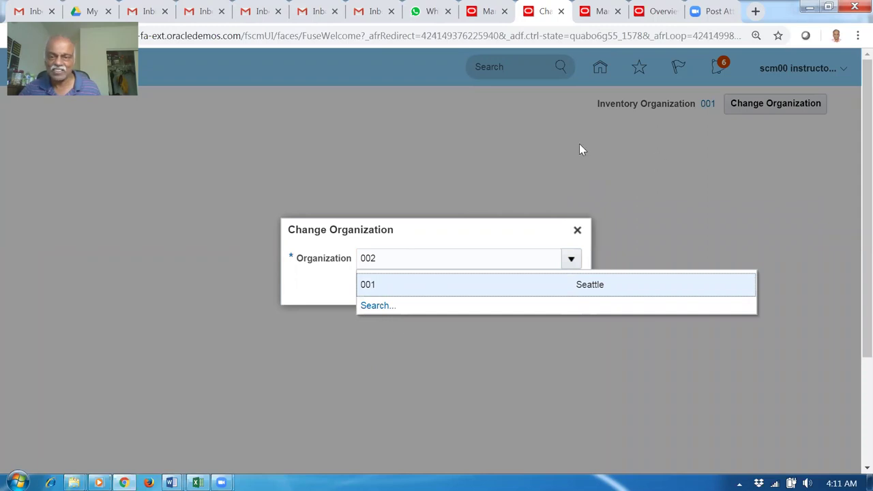
click(576, 230)
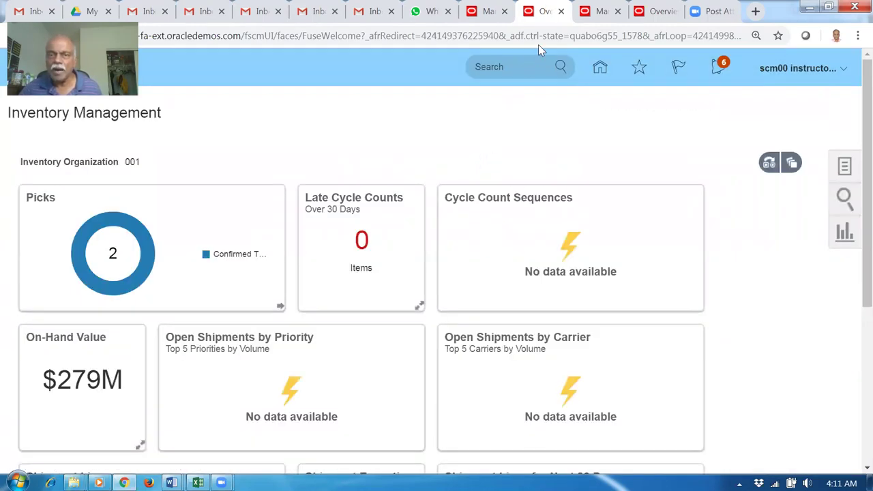
- Examine the warehouse and back-to-back supply details of the fulfillment line on the orchestration process page
click(486, 11)
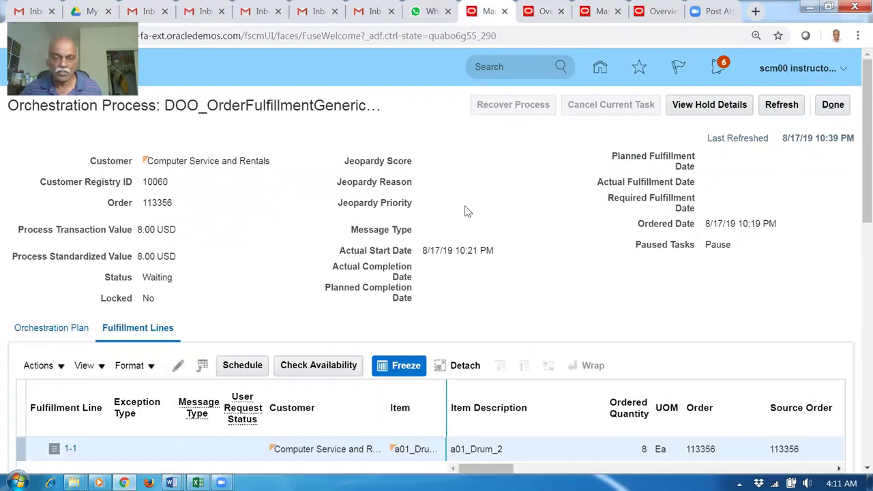
scroll(466, 213, down, 3)
scroll(463, 214, down, 10)
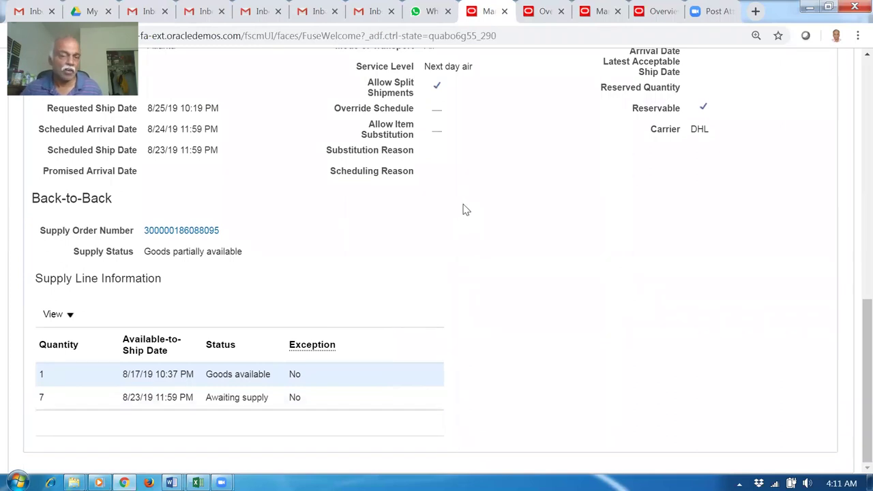
scroll(461, 219, up, 1)
scroll(461, 221, down, 1)
scroll(462, 220, up, 2)
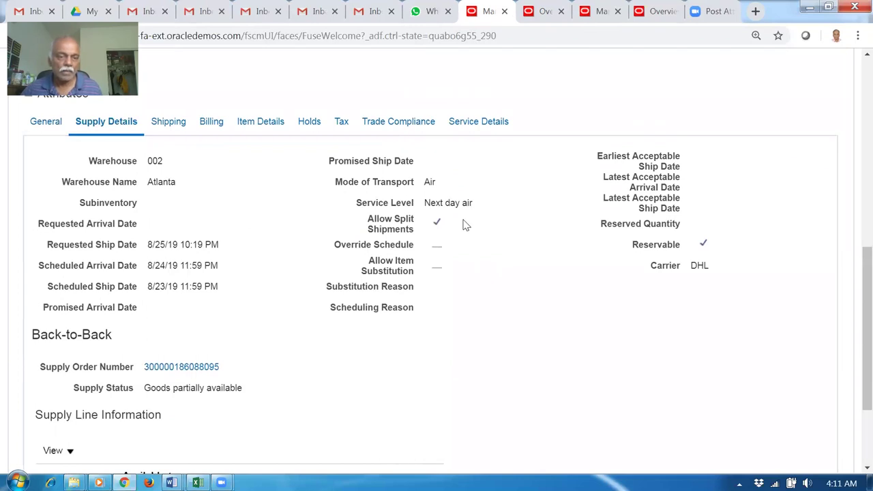
scroll(464, 225, up, 3)
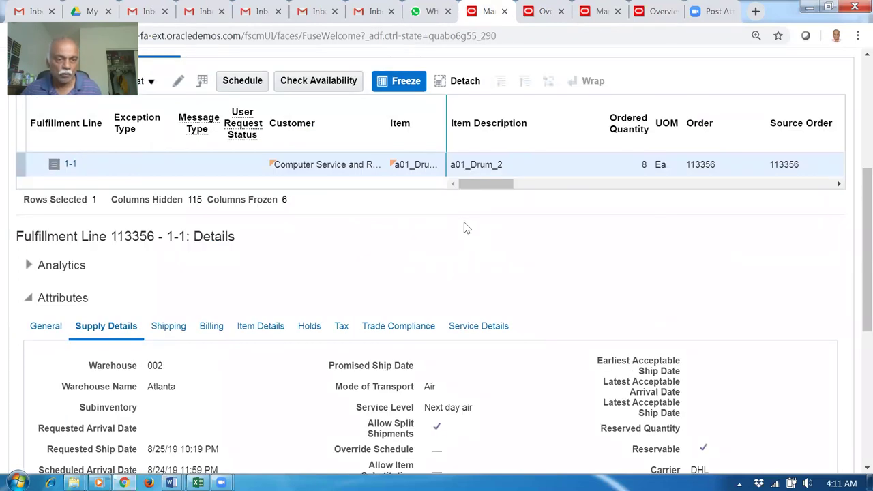
- Display the Orchestration Plan of the order's orchestration process to examine its task statuses
scroll(463, 227, up, 2)
scroll(400, 259, up, 1)
click(51, 249)
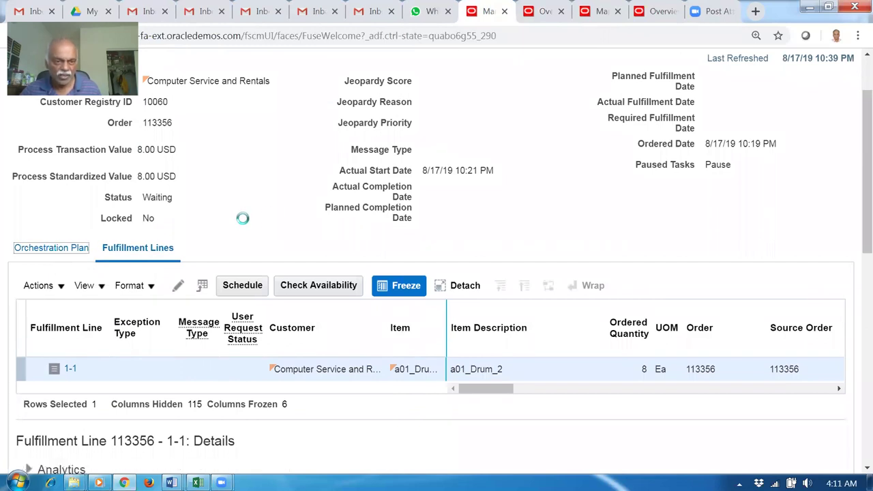
scroll(248, 226, down, 1)
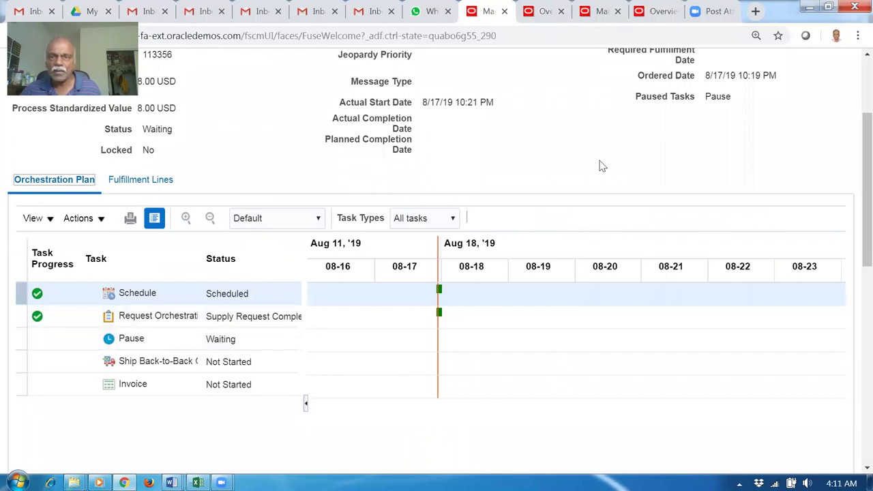
- Duplicate the orchestration process page in a new browser tab, load the home page there and open Monitor Processes from the recent items
right_click(493, 15)
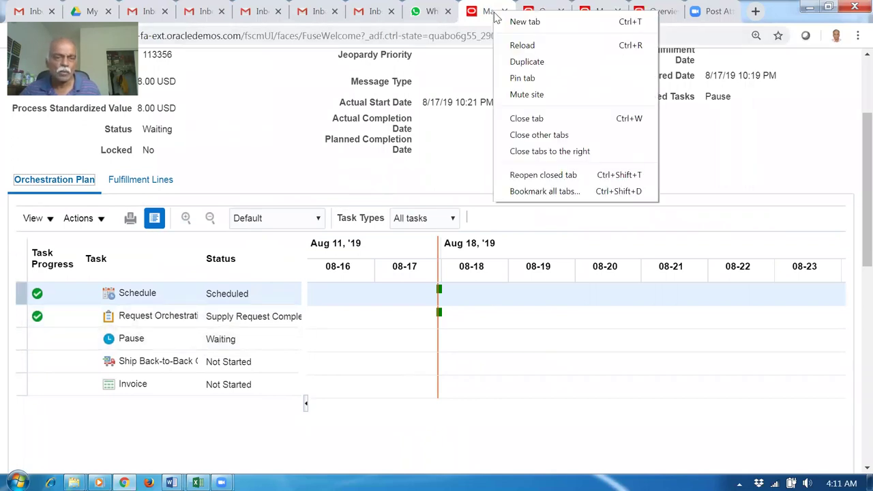
click(536, 62)
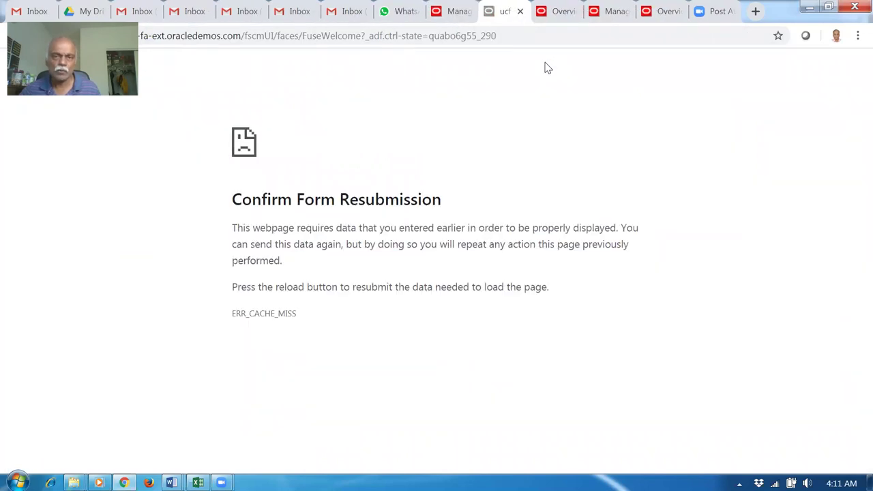
click(559, 34)
key(Return)
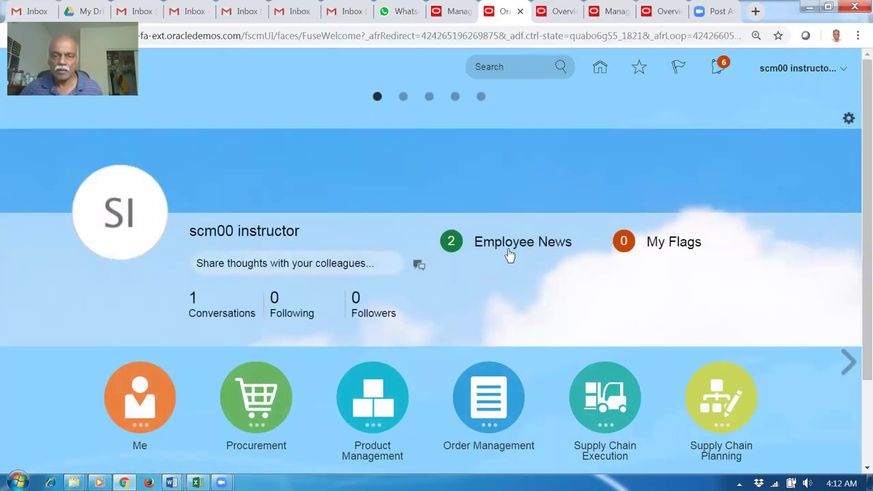
click(637, 71)
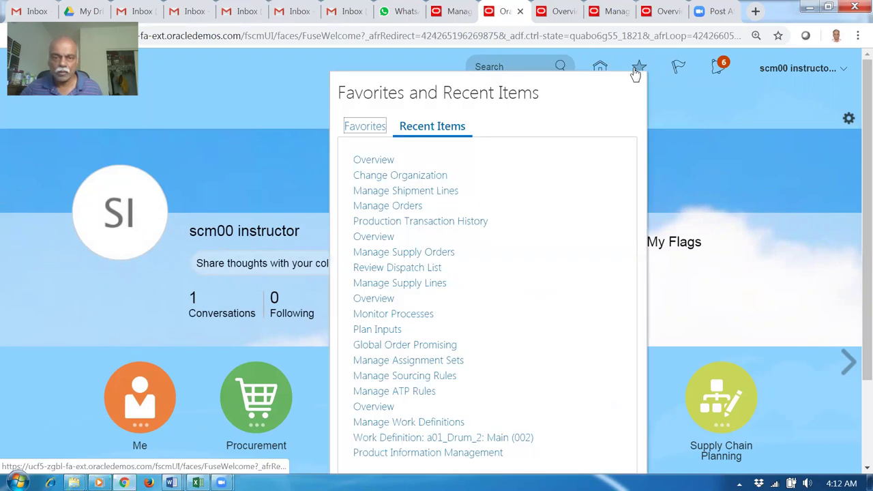
click(393, 314)
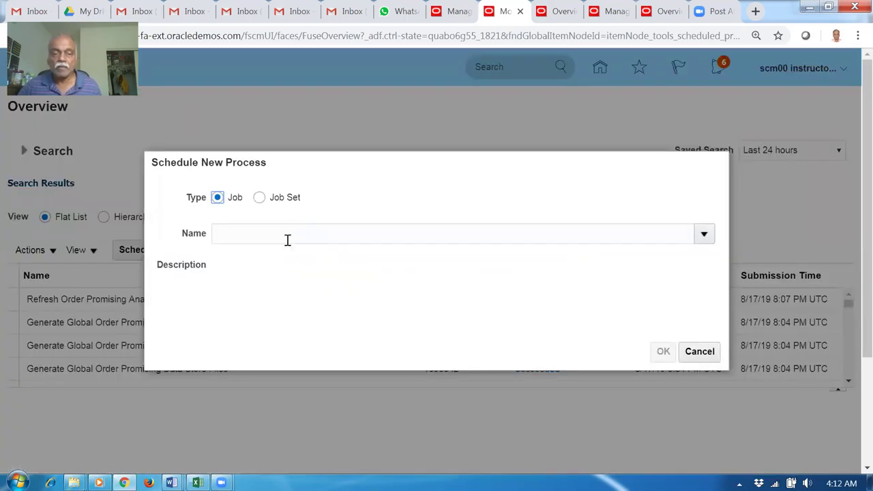
- Schedule a new job with the Release Pause Tasks process, found by searching for rel%pause%task%
click(289, 234)
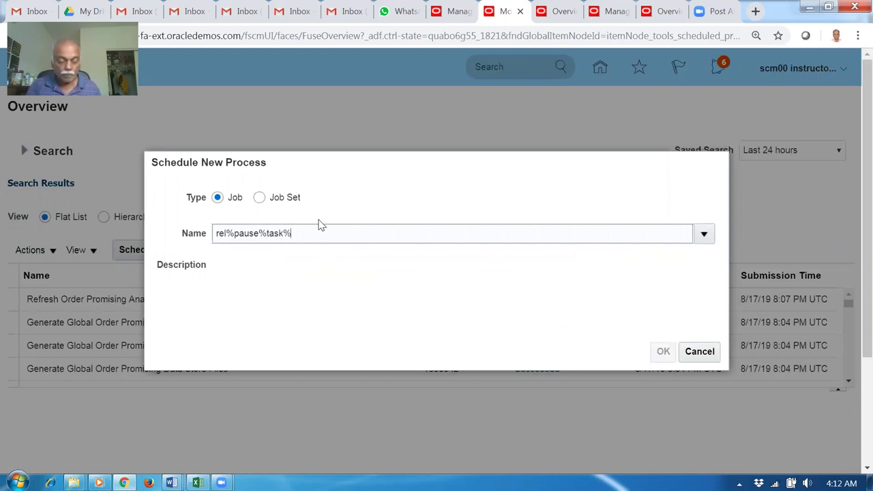
key(Tab)
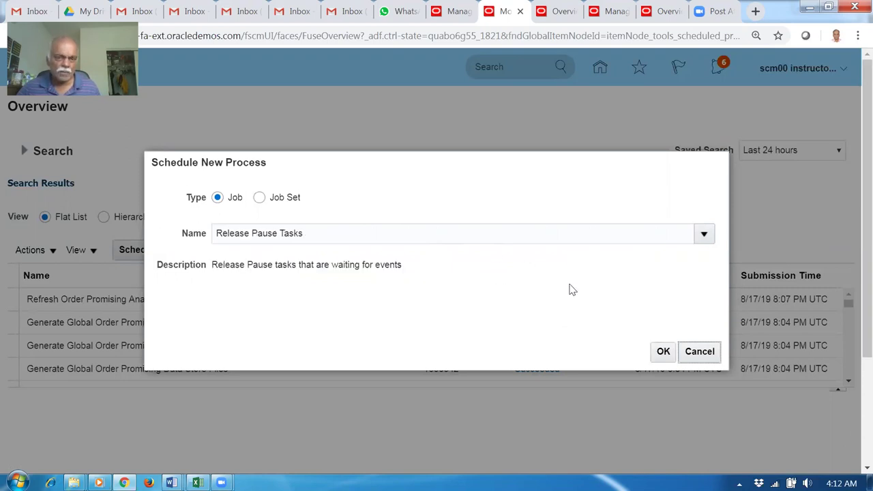
click(661, 351)
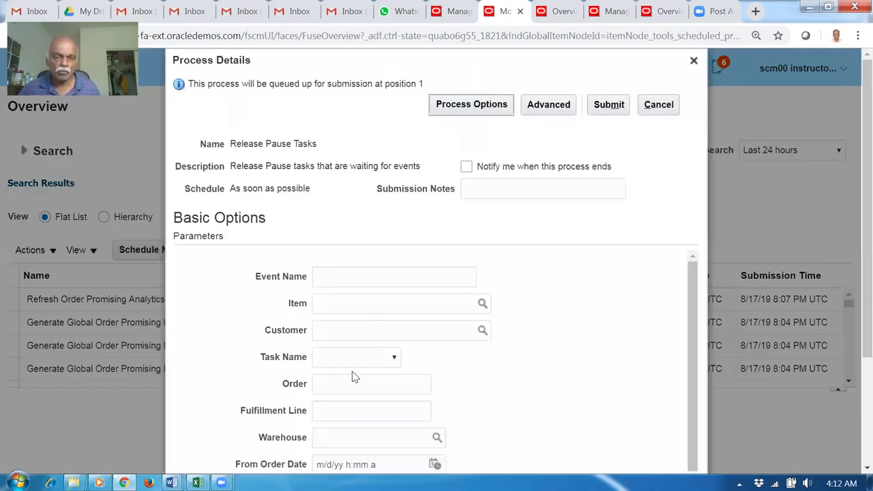
- Submit Release Pause Tasks for the sales order, using the order number from the orchestration process page, and refresh the process list until it finishes
click(349, 381)
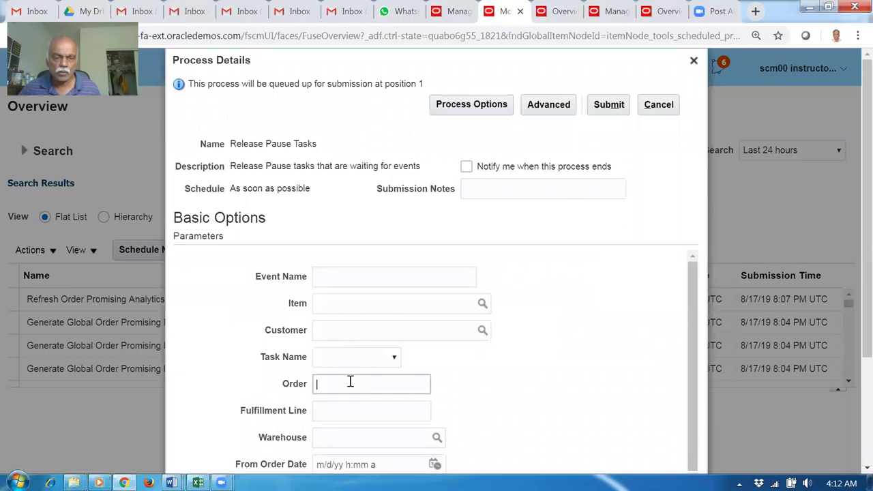
click(442, 13)
scroll(266, 202, up, 2)
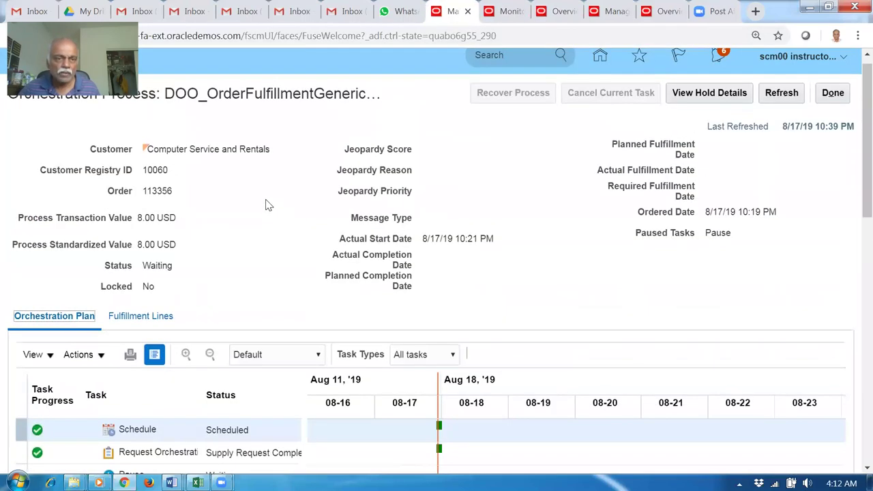
click(510, 11)
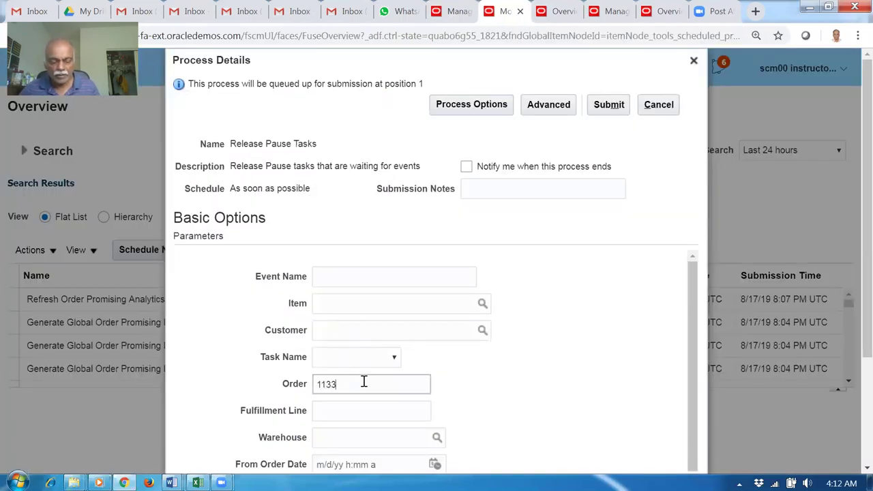
key(Tab)
click(608, 104)
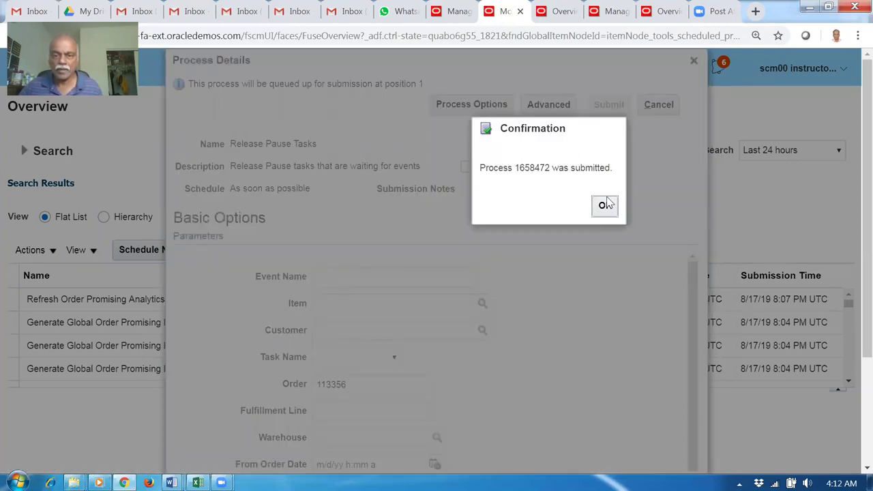
click(605, 208)
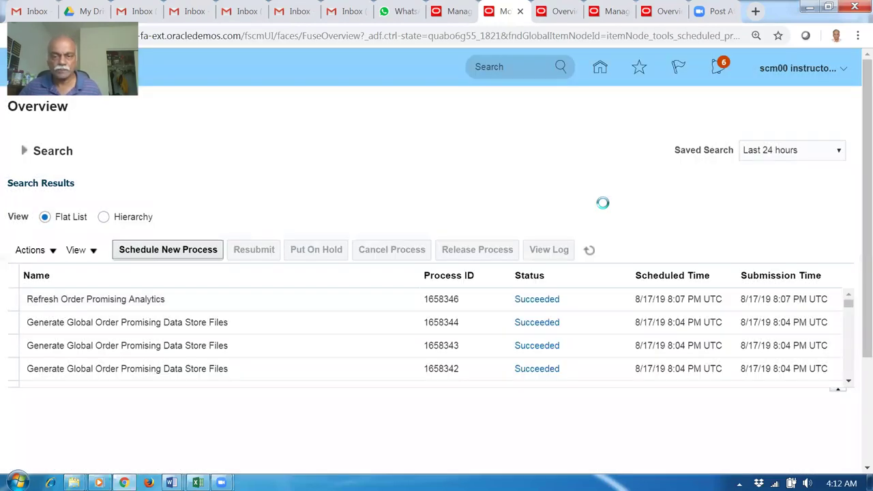
click(588, 251)
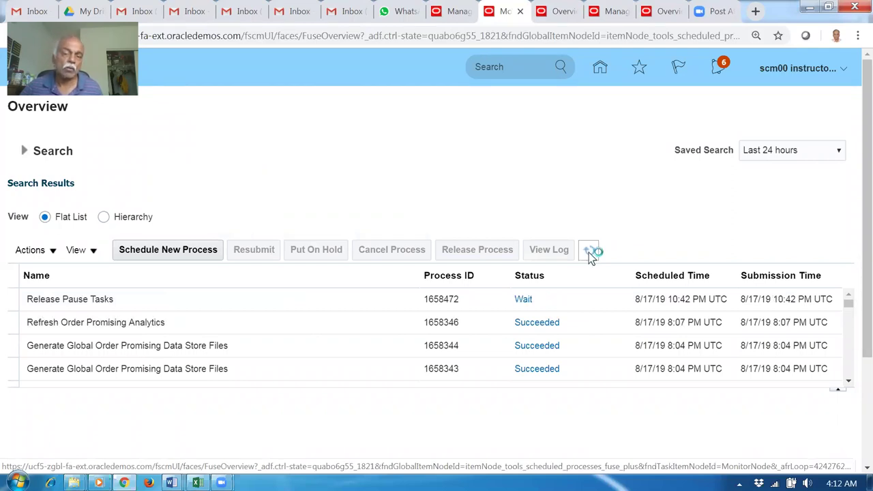
click(589, 250)
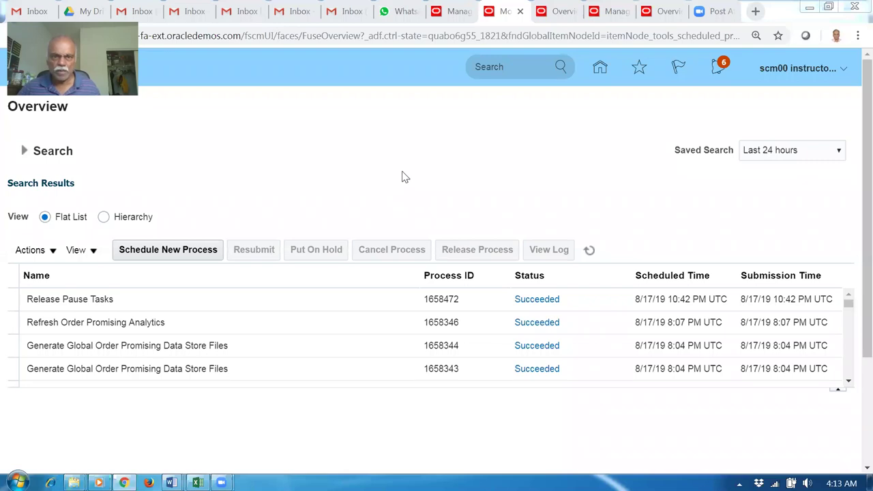
- Return to the orchestration process page and refresh it to check the process status and the Orchestration Plan tasks
key(ctrl+shift+Tab)
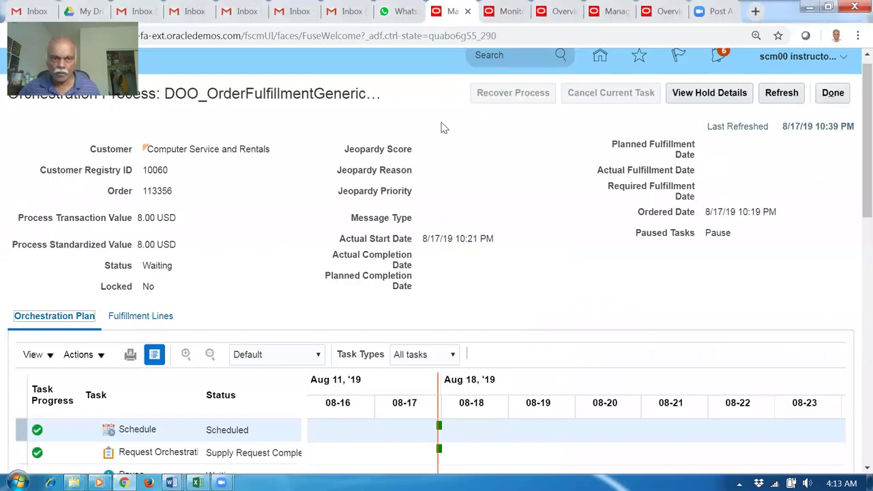
scroll(351, 269, down, 1)
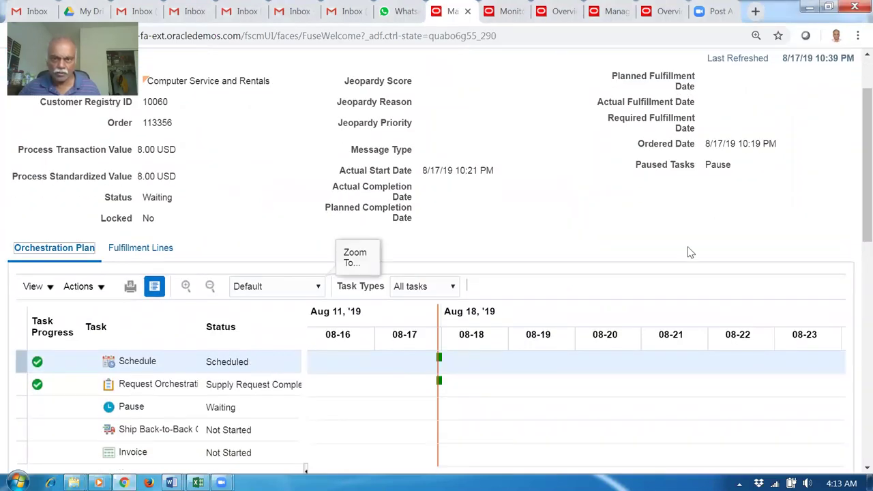
scroll(715, 214, up, 1)
click(781, 92)
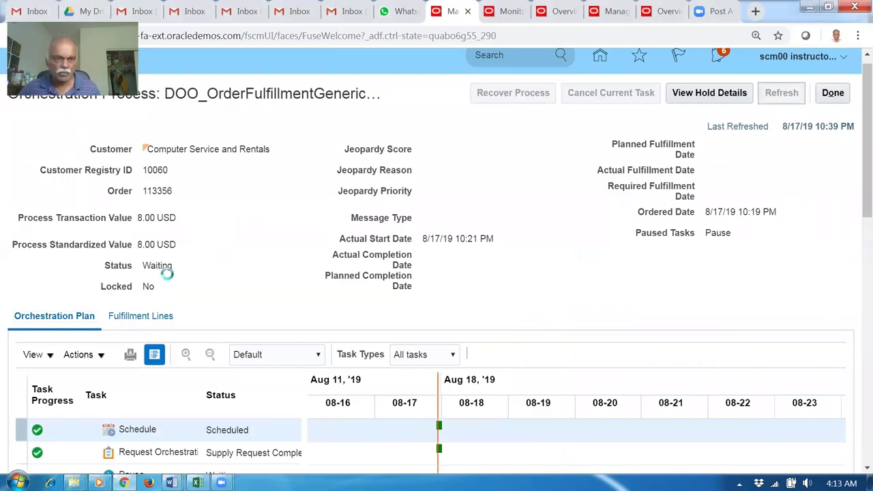
scroll(187, 269, down, 2)
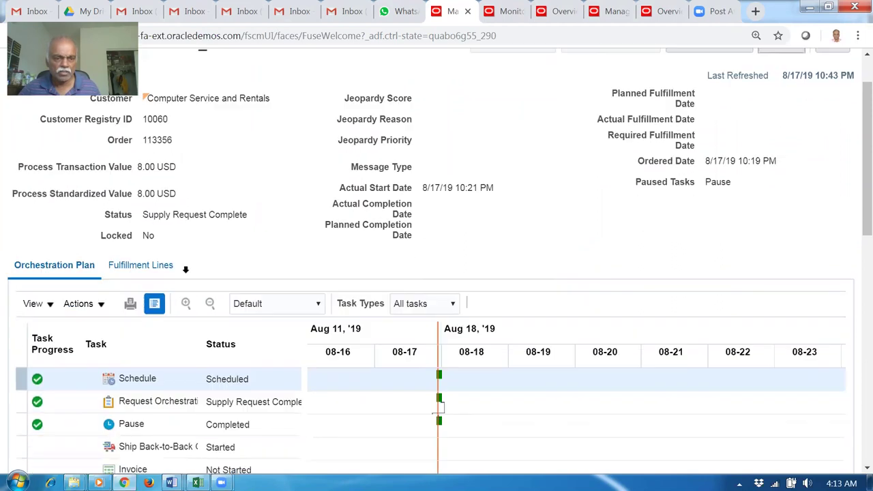
scroll(440, 317, up, 3)
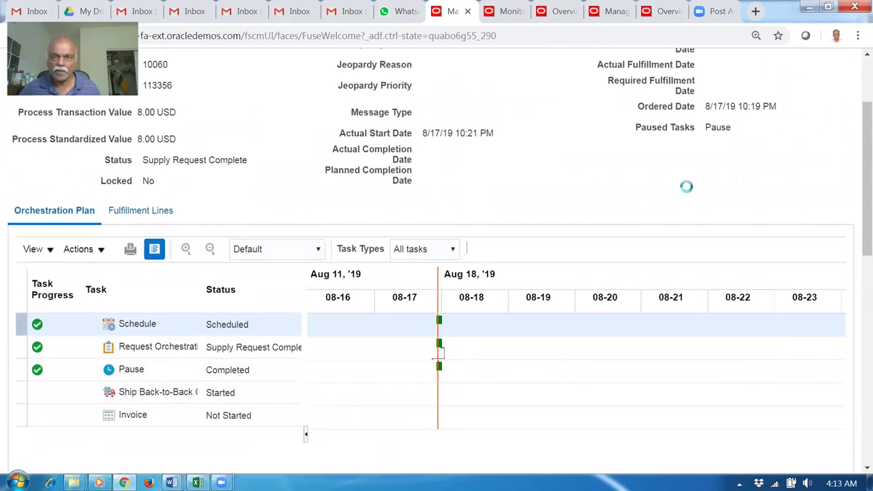
click(781, 104)
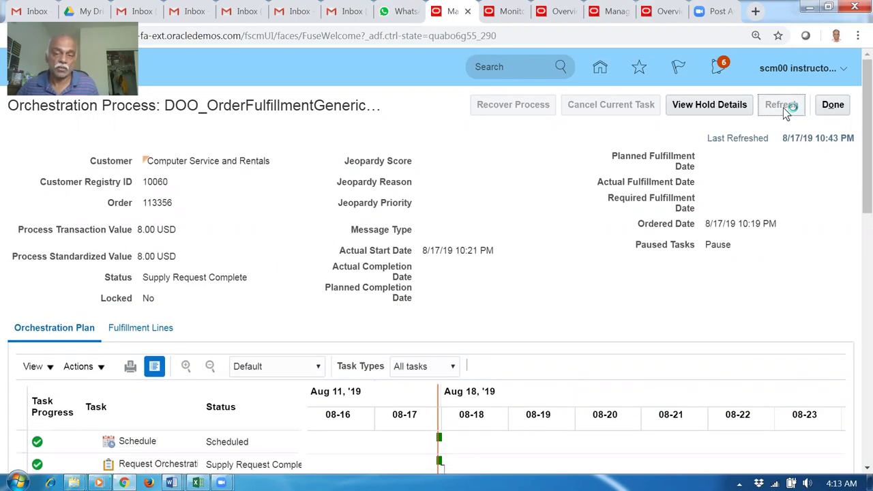
click(781, 106)
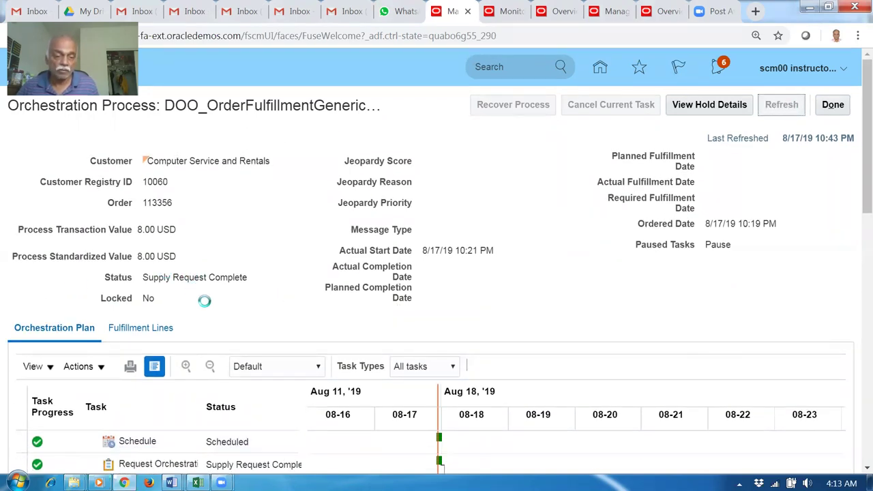
- Examine the fulfillment line's back-to-back supply status and supply line information in the orchestration process
scroll(204, 304, down, 2)
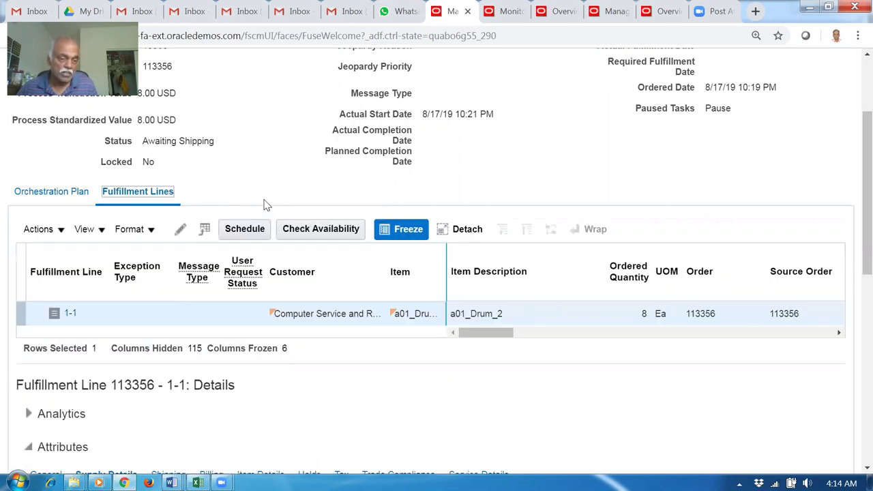
scroll(264, 208, down, 6)
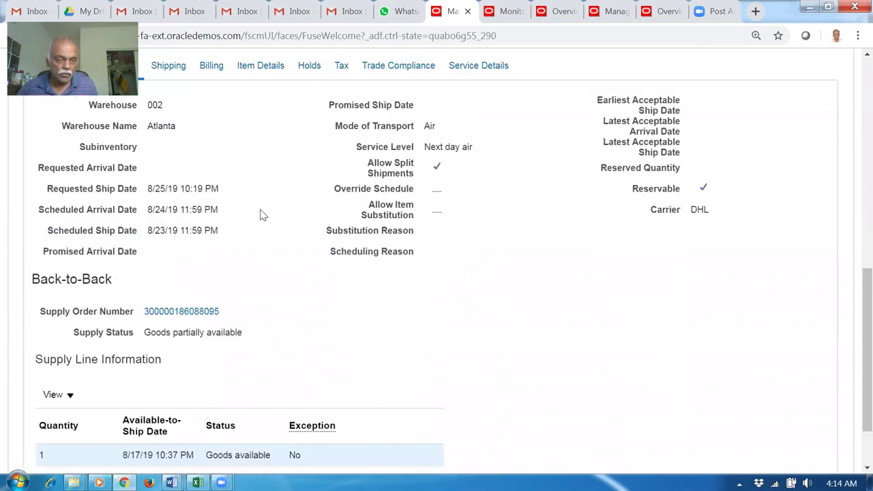
drag(161, 332, 224, 332)
click(341, 349)
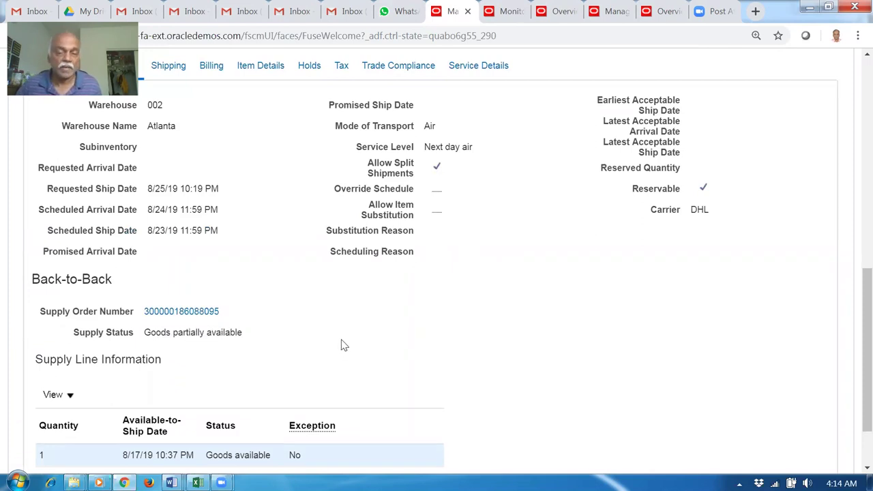
scroll(478, 343, down, 2)
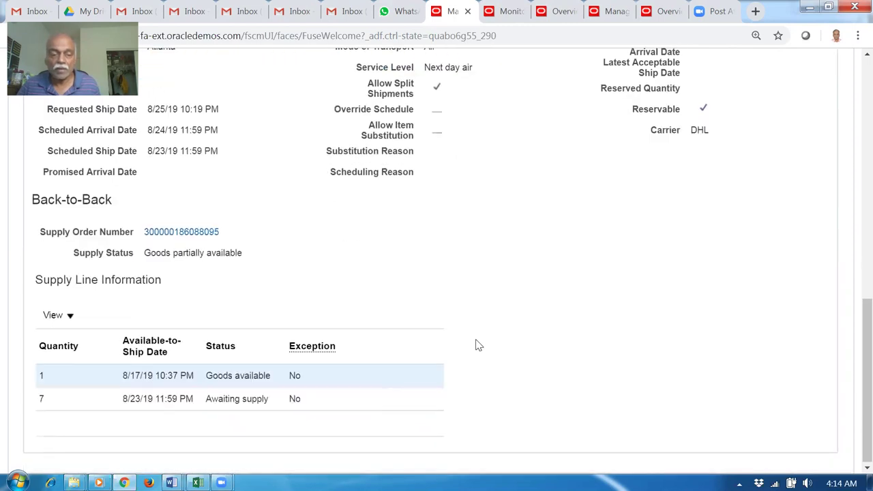
scroll(481, 337, up, 12)
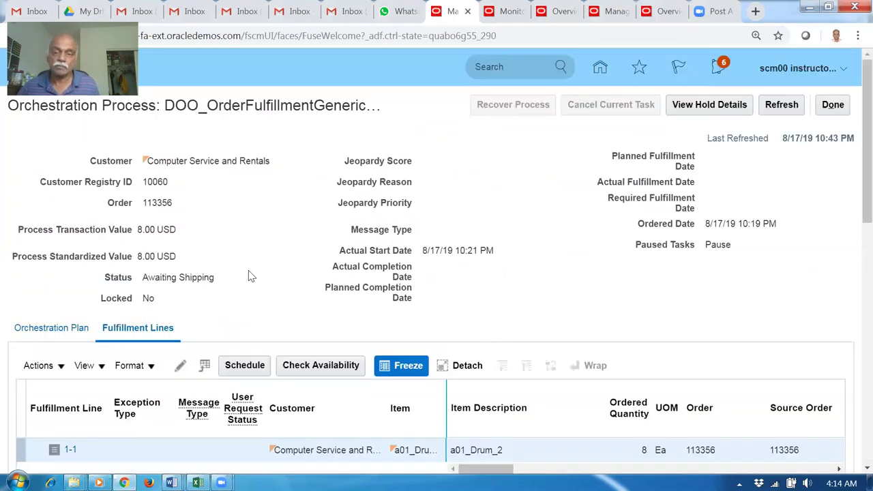
- Leave the orchestration process, return to the home page and open Browse Items in Product Information Management
click(842, 107)
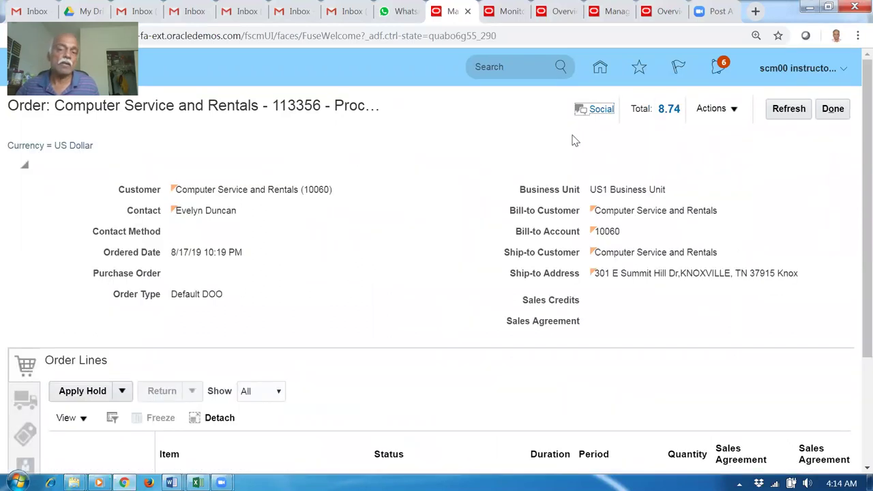
click(599, 68)
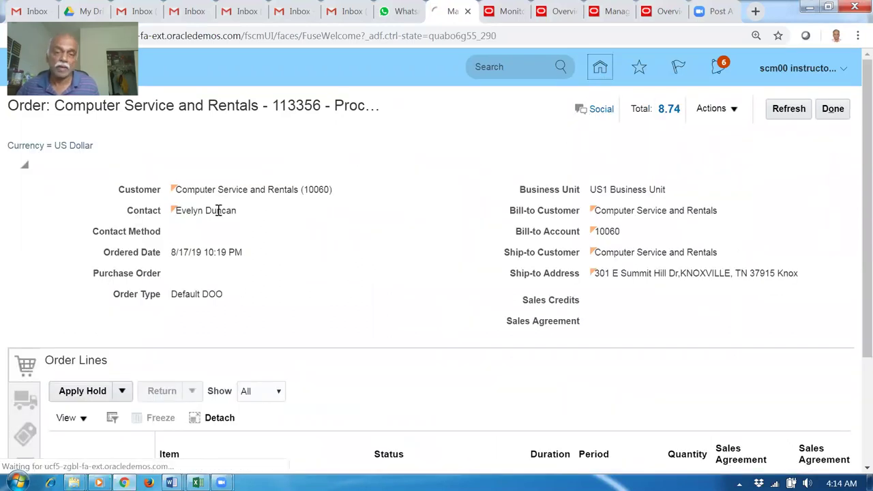
scroll(357, 259, down, 3)
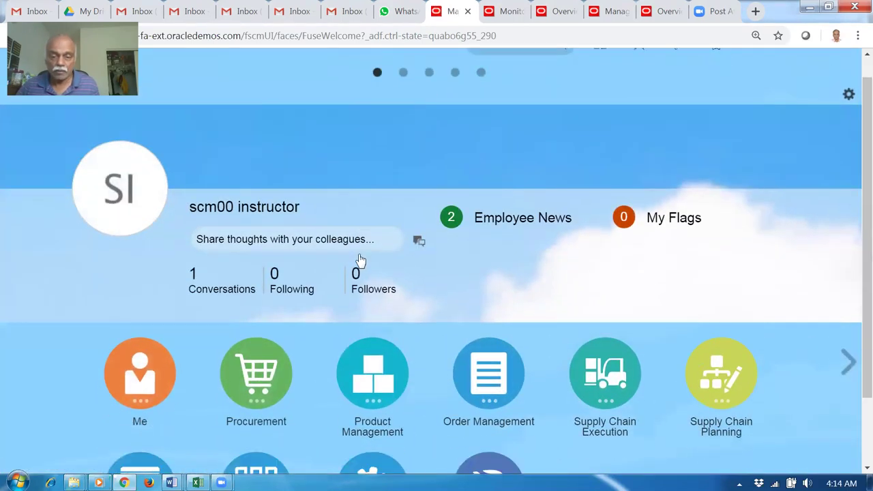
click(363, 290)
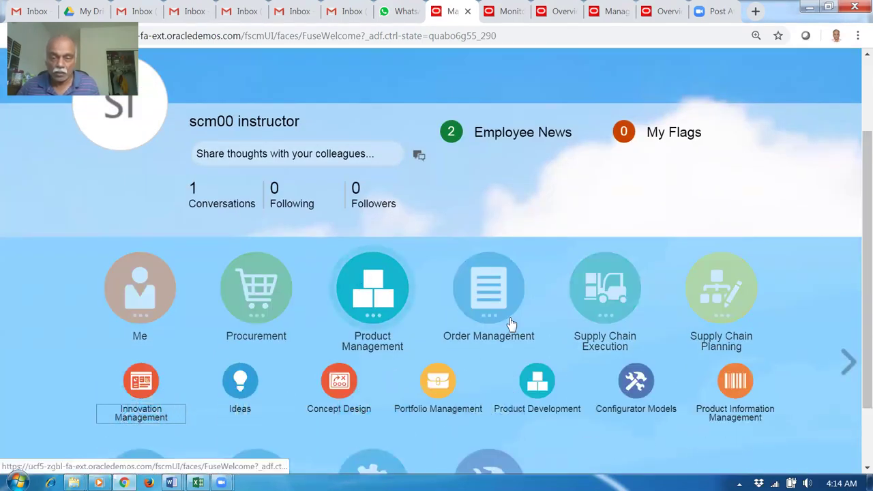
click(734, 383)
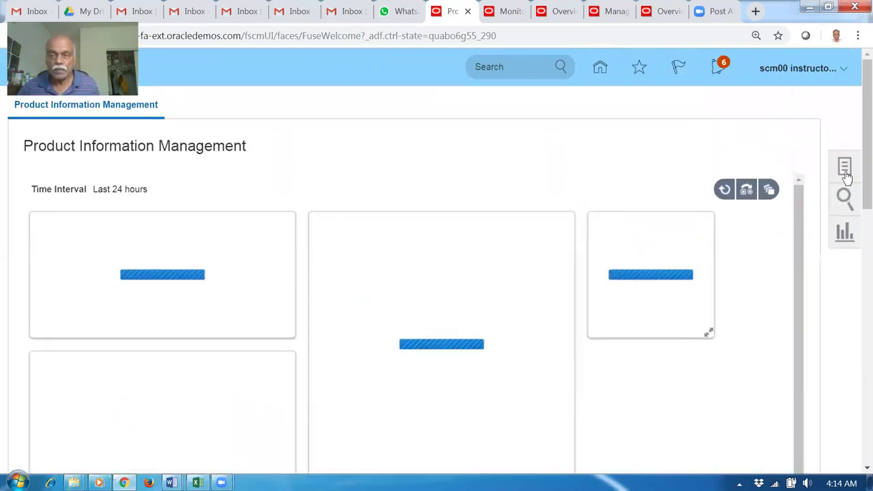
click(845, 171)
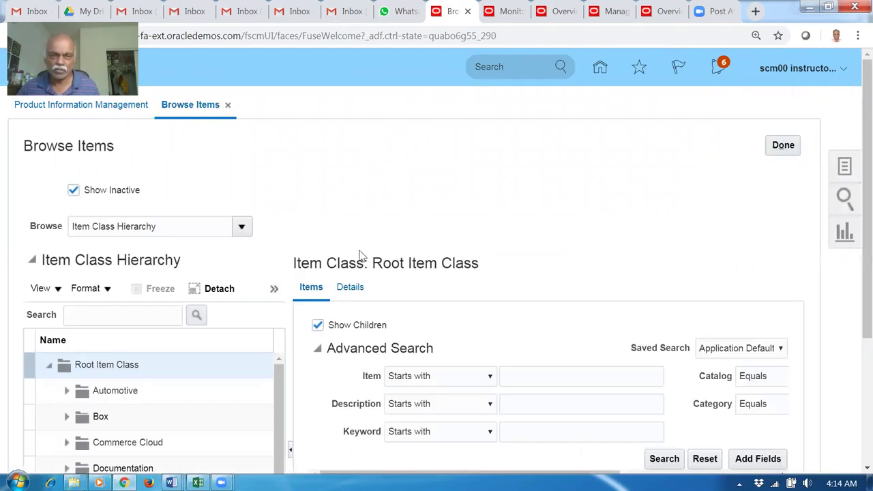
- Collapse the item class hierarchy and search the Root Item Class for items starting with a01_
scroll(293, 375, down, 2)
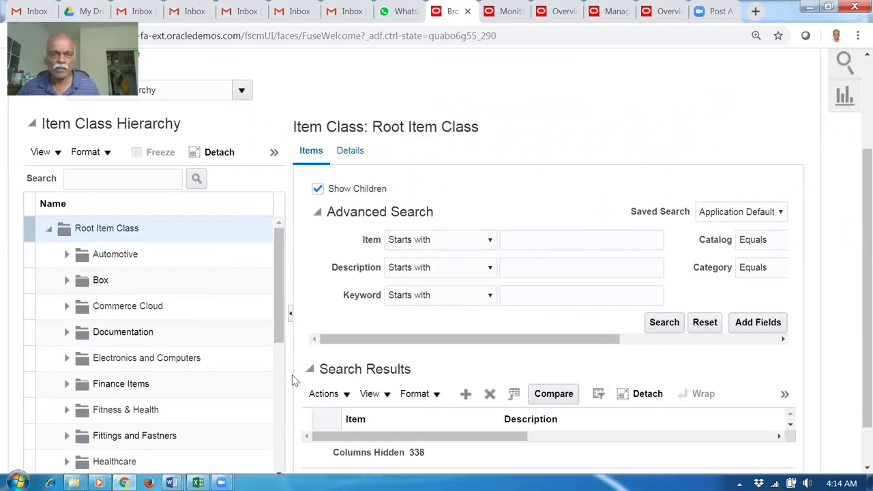
click(290, 315)
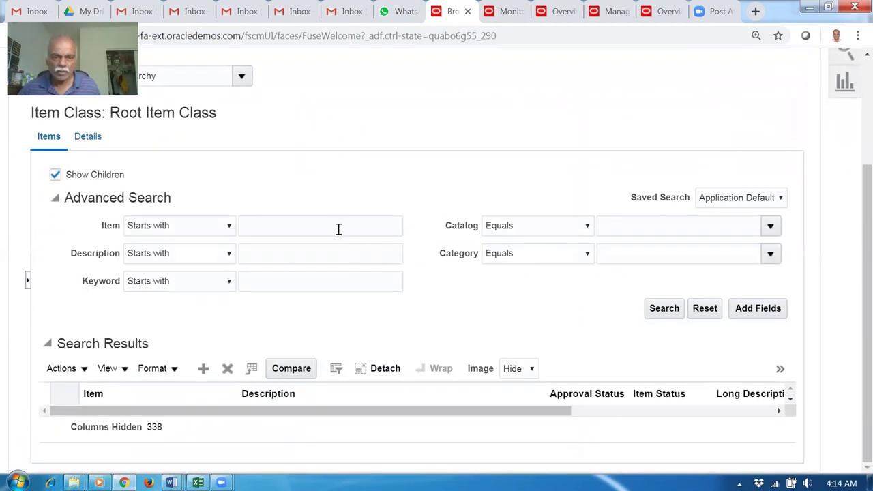
click(338, 227)
text(a01_)
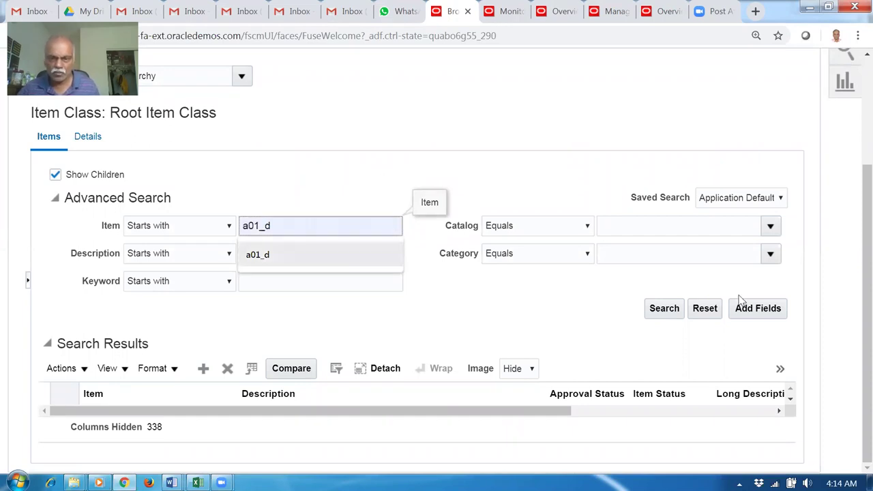
click(656, 310)
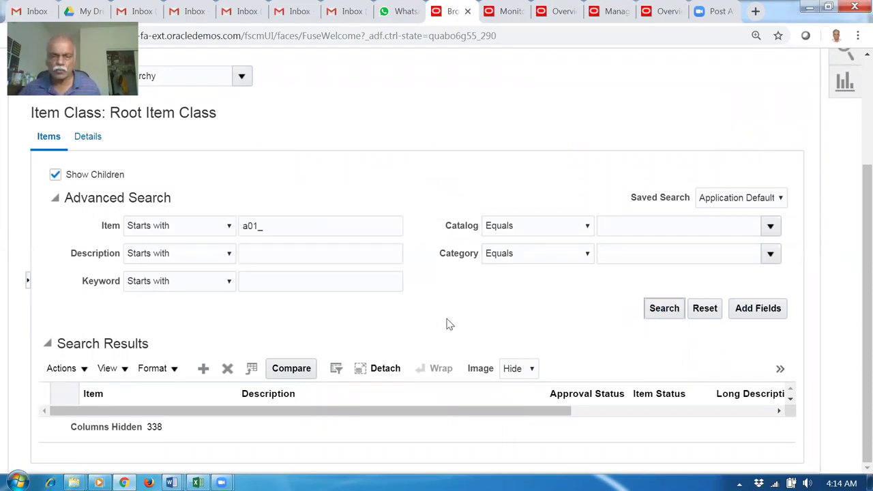
- Find a01_Drum_2 in the search results, dismiss the error dialog and open the item
scroll(448, 318, down, 3)
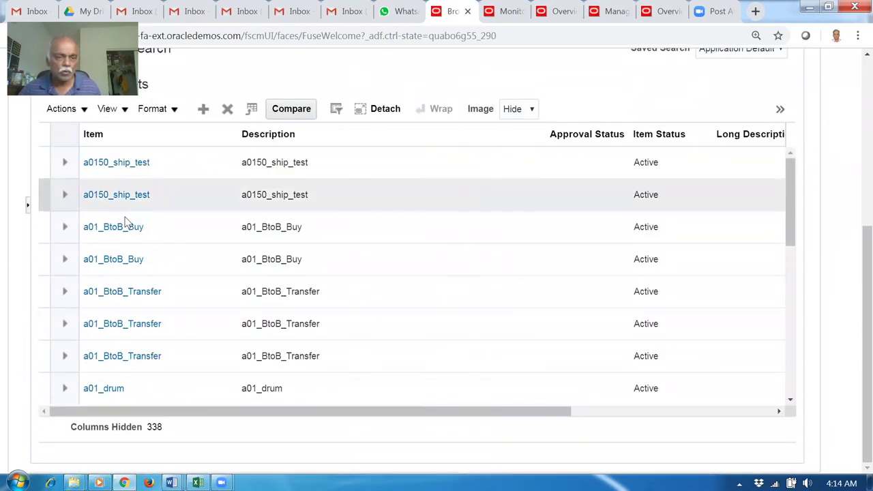
drag(793, 229, 809, 320)
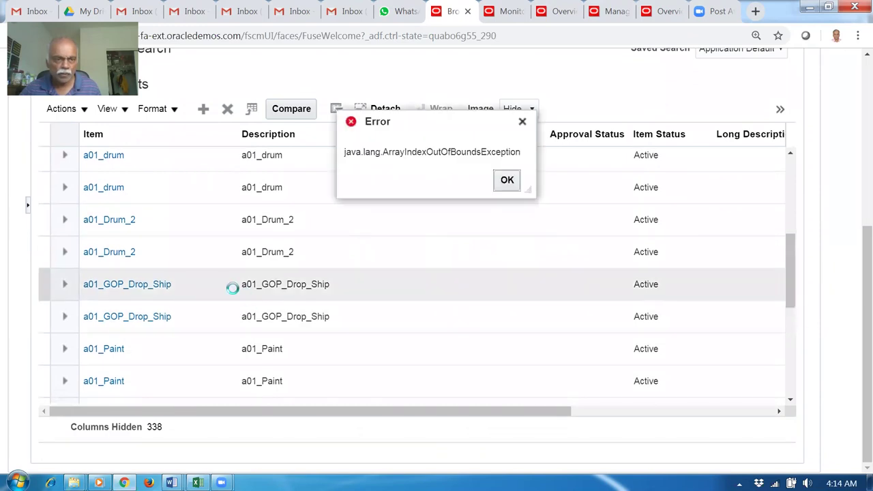
click(505, 180)
click(100, 219)
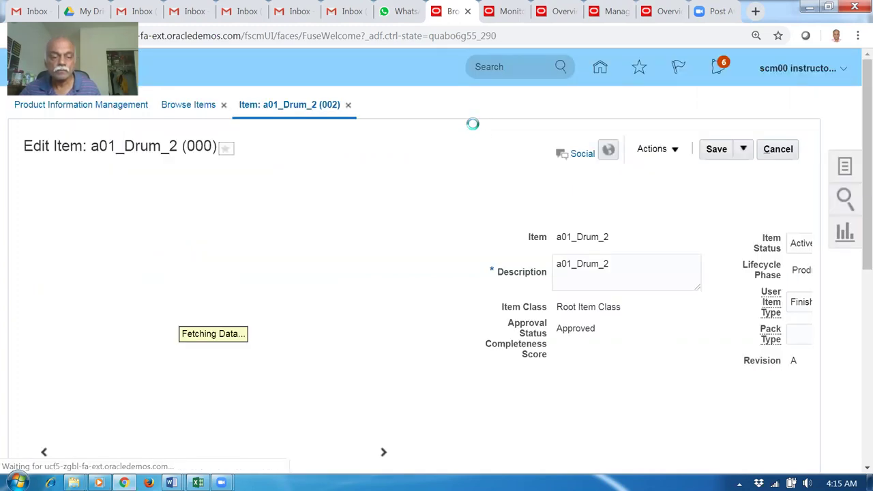
- Examine the item's Manufacturing specifications, including the item structure, costing and WIP attributes
scroll(384, 190, down, 5)
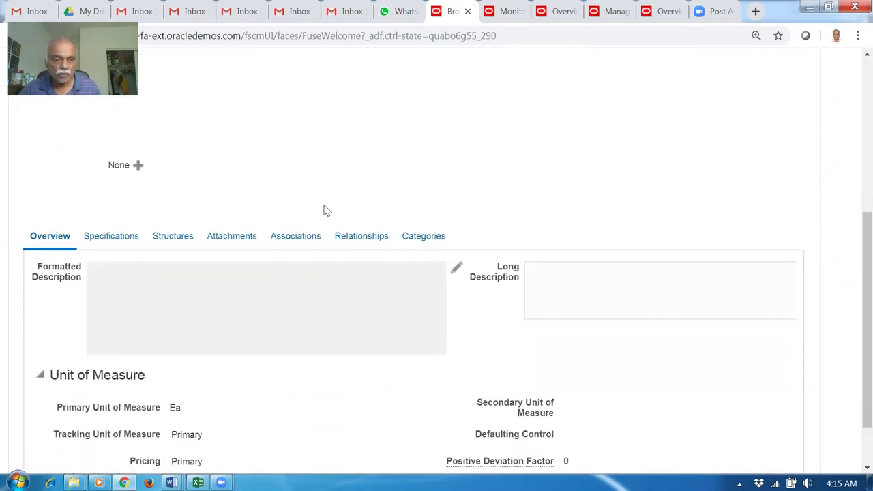
click(114, 174)
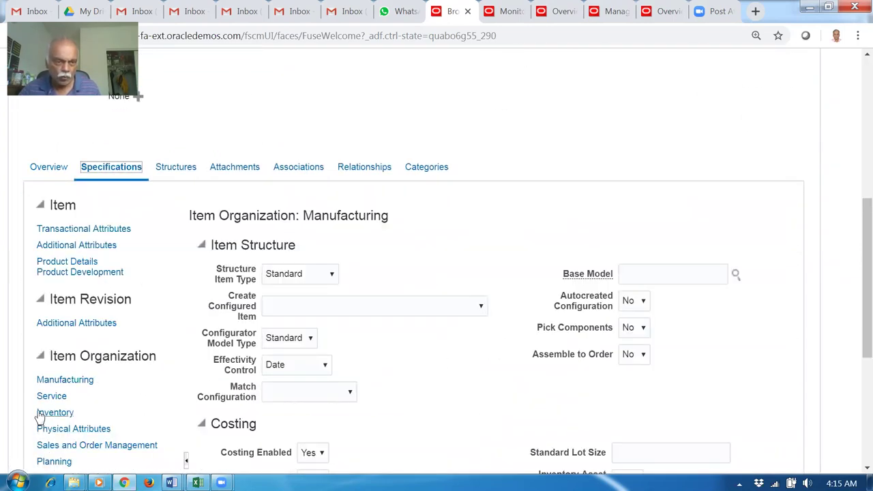
click(51, 384)
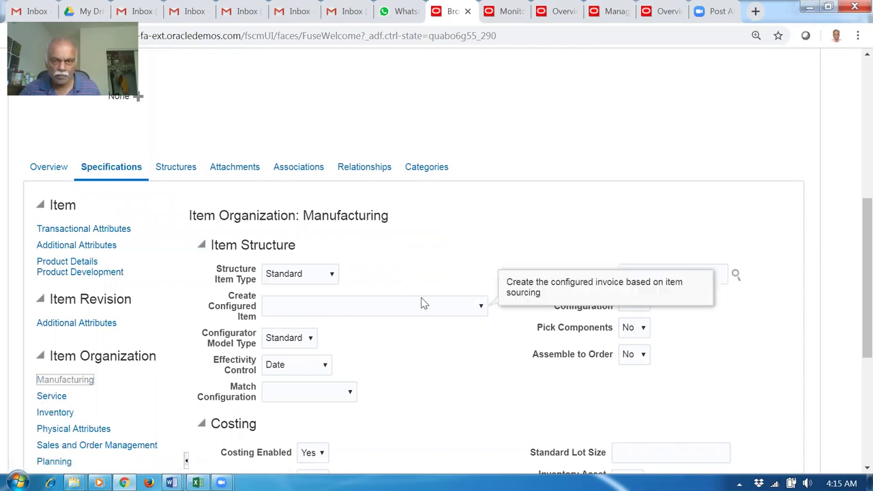
scroll(419, 303, down, 3)
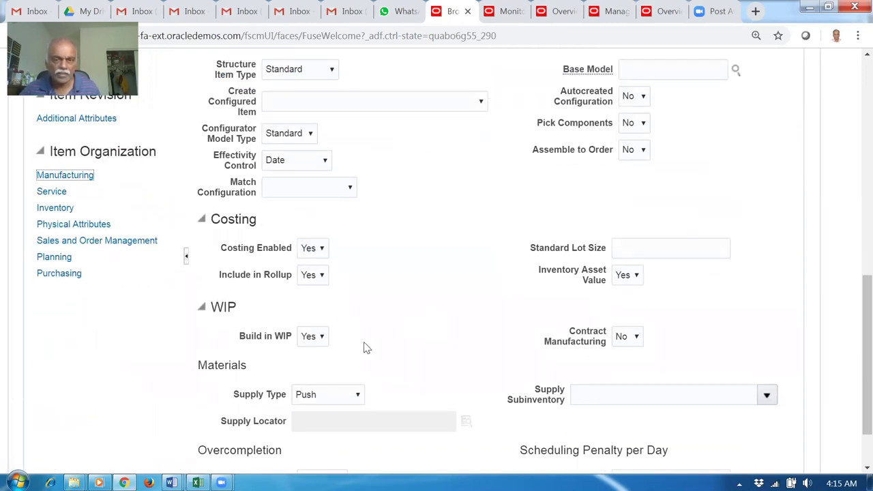
scroll(361, 347, up, 2)
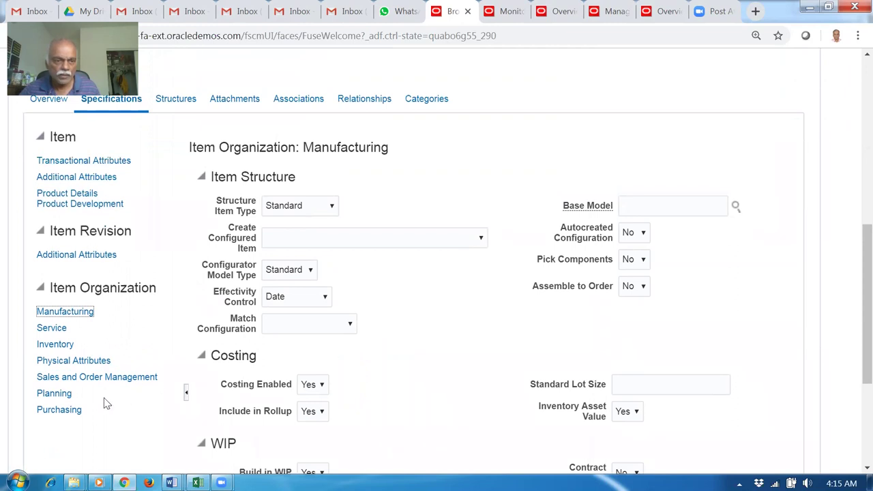
- Examine the item's Sales and Order Management specifications, including the Check ATP, Back-to-Back Enabled, fulfillment and invoicing attributes
click(70, 378)
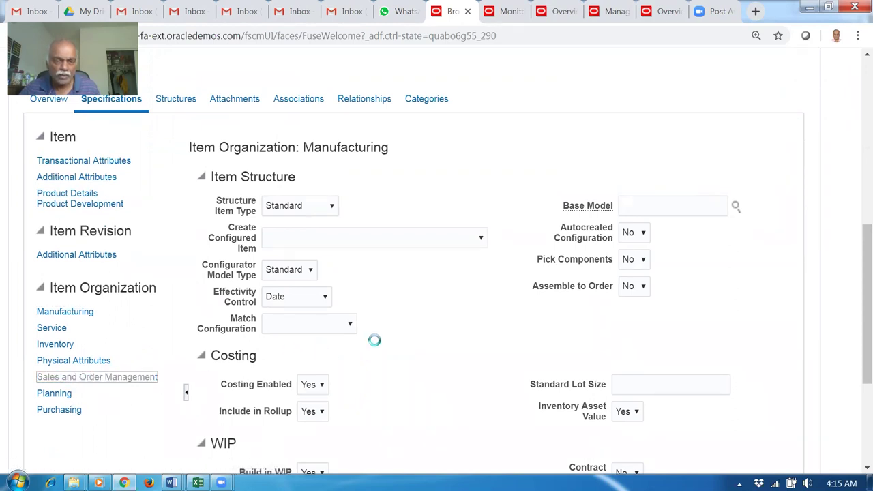
scroll(375, 345, down, 3)
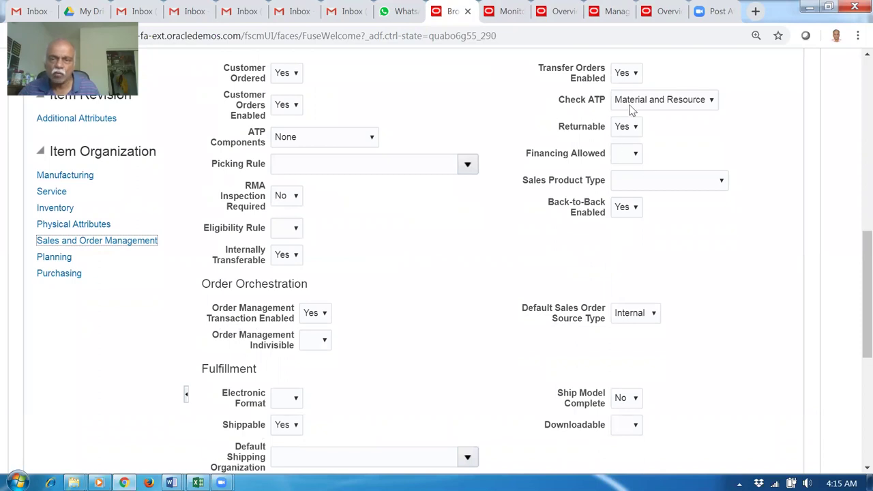
mouse_move(656, 93)
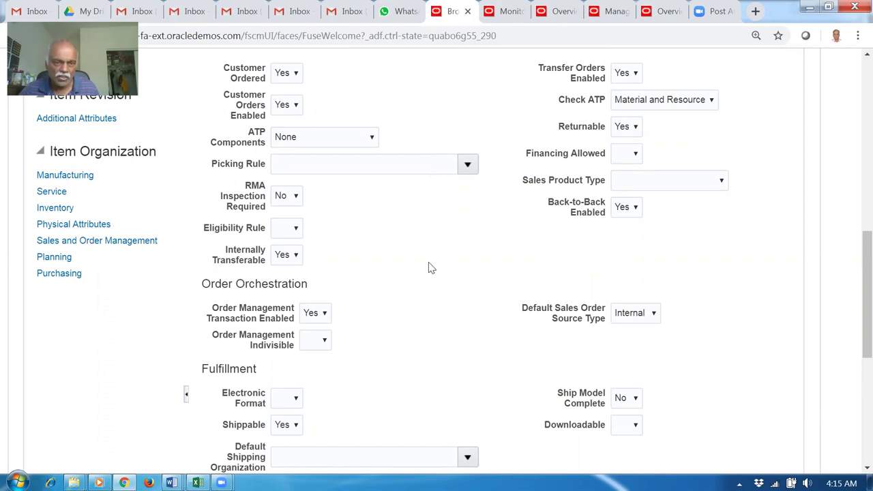
scroll(420, 264, down, 5)
scroll(424, 264, up, 1)
scroll(425, 264, down, 1)
scroll(424, 264, up, 7)
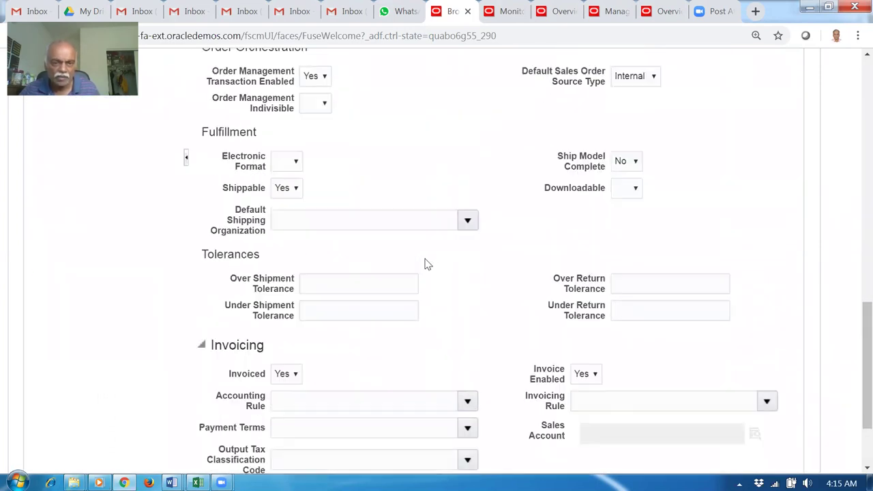
scroll(327, 334, down, 3)
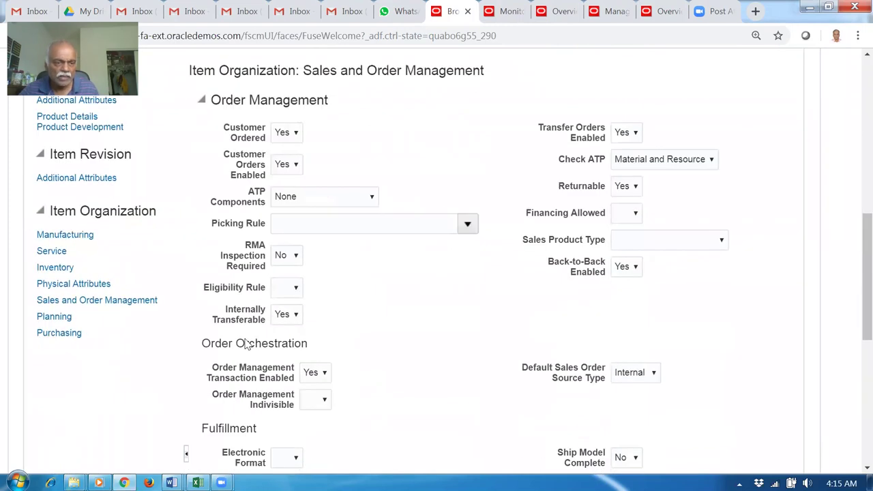
- Examine the item's Planning specifications, from Make or Buy in General Planning down to the MPS MRP Planning attributes
click(53, 317)
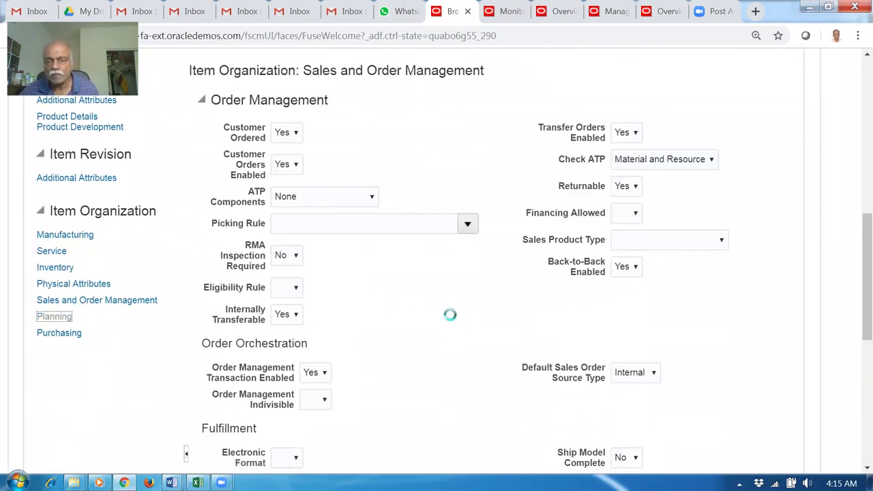
scroll(336, 324, up, 2)
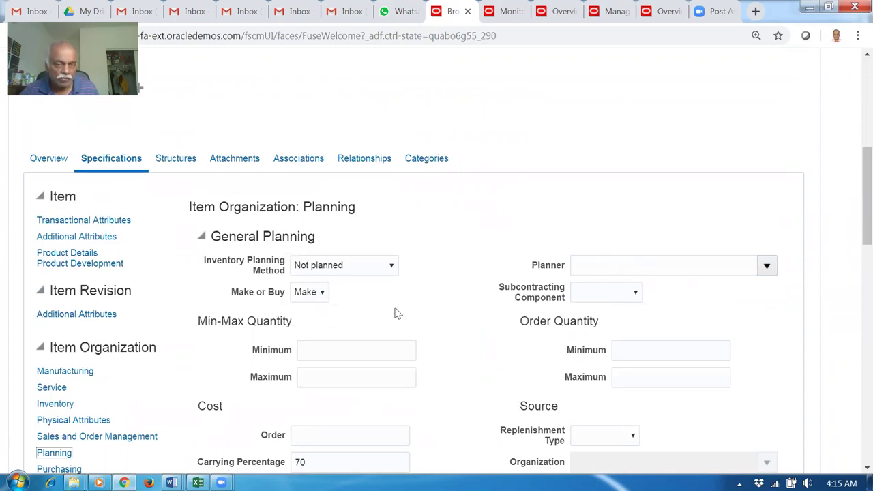
scroll(397, 315, down, 2)
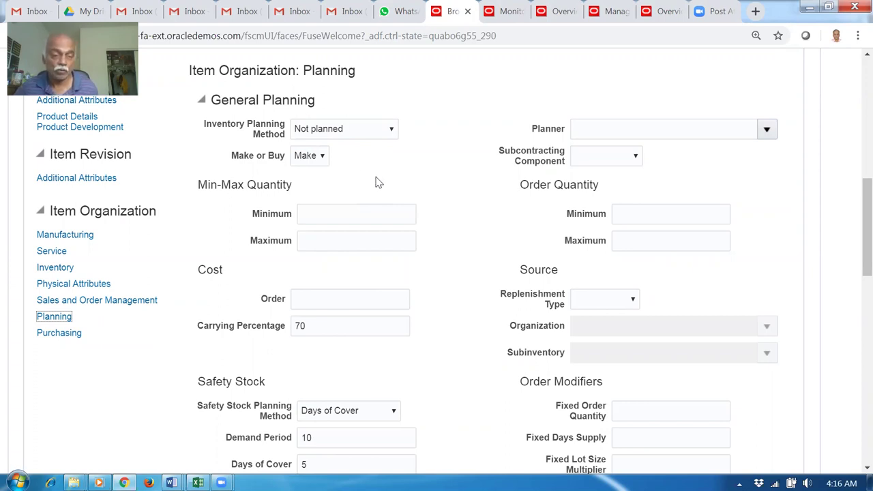
scroll(273, 252, down, 1)
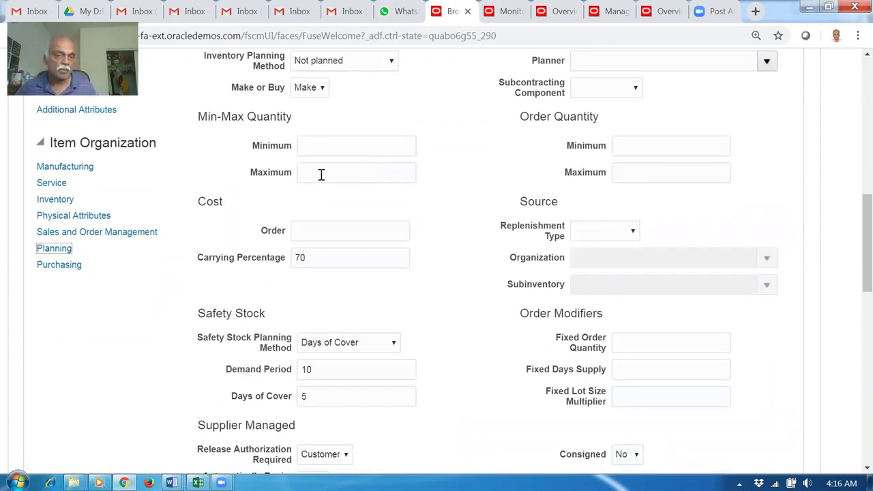
scroll(392, 123, up, 2)
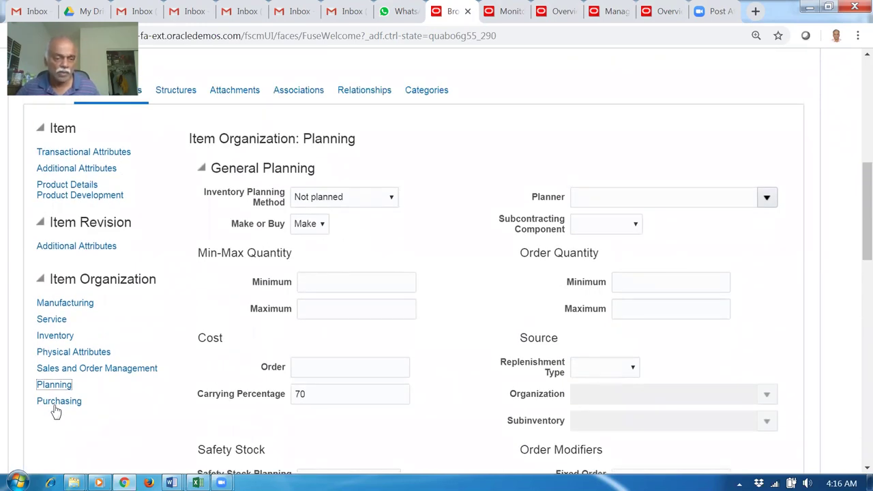
click(426, 266)
scroll(426, 266, down, 6)
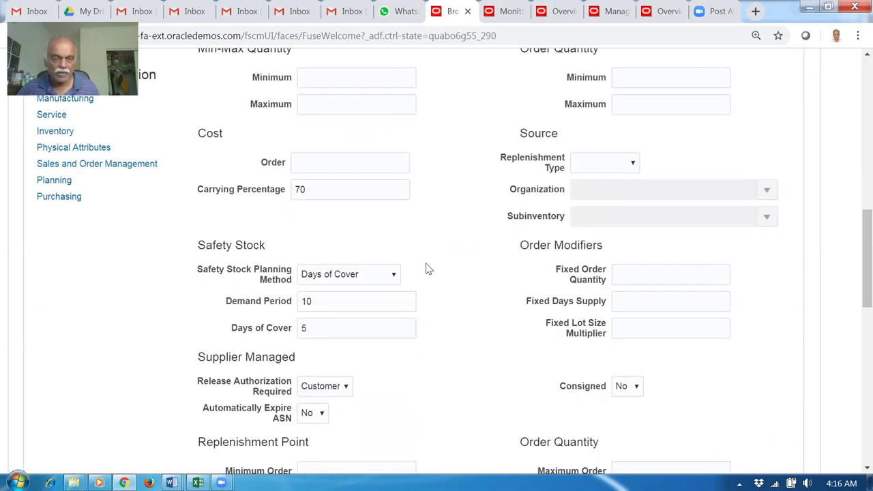
scroll(409, 300, down, 2)
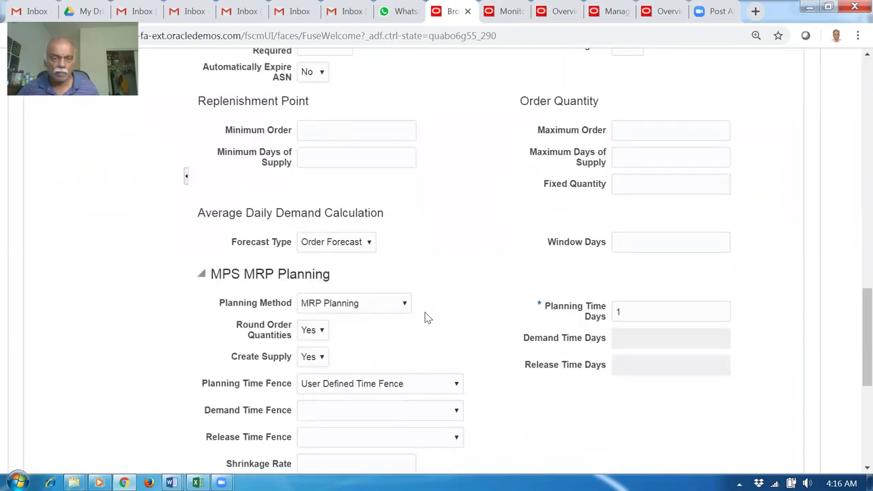
- Examine the remaining Planning specifications of a01_Drum_2, covering the MPS MRP Planning attributes, Calculate ATP and Lead Times
scroll(425, 318, down, 5)
scroll(354, 338, down, 1)
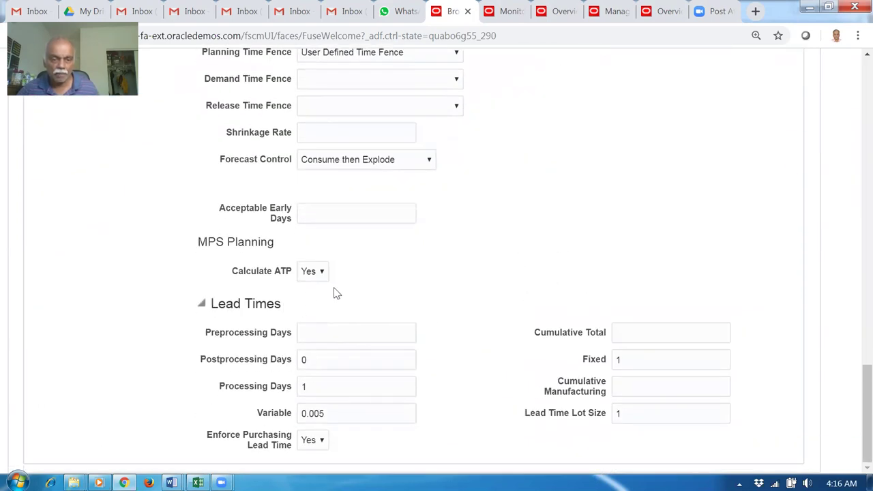
scroll(393, 271, up, 11)
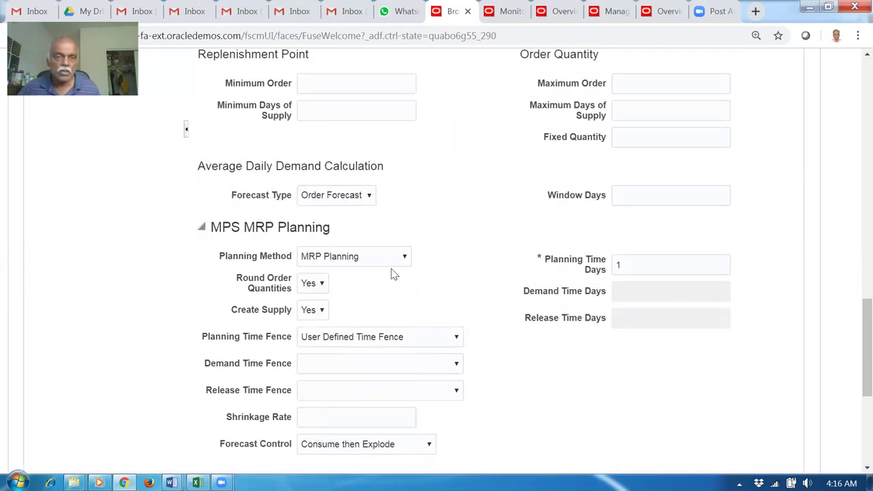
scroll(393, 269, up, 2)
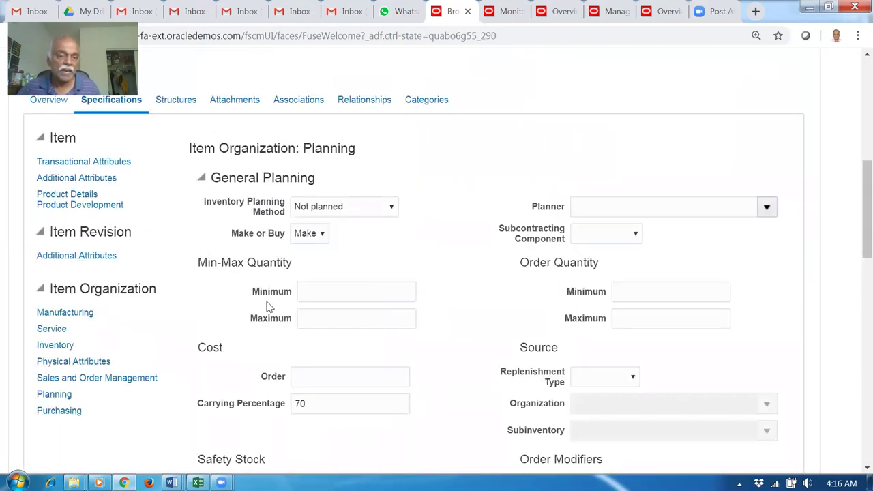
- Close a01_Drum_2, dismiss the error dialog and open the first a01_Paint entry from the item search results
scroll(268, 307, up, 6)
click(778, 149)
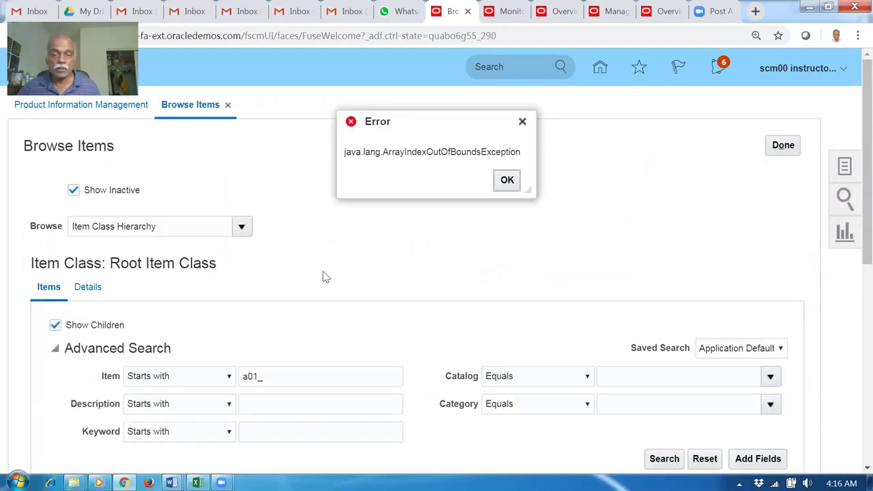
click(506, 180)
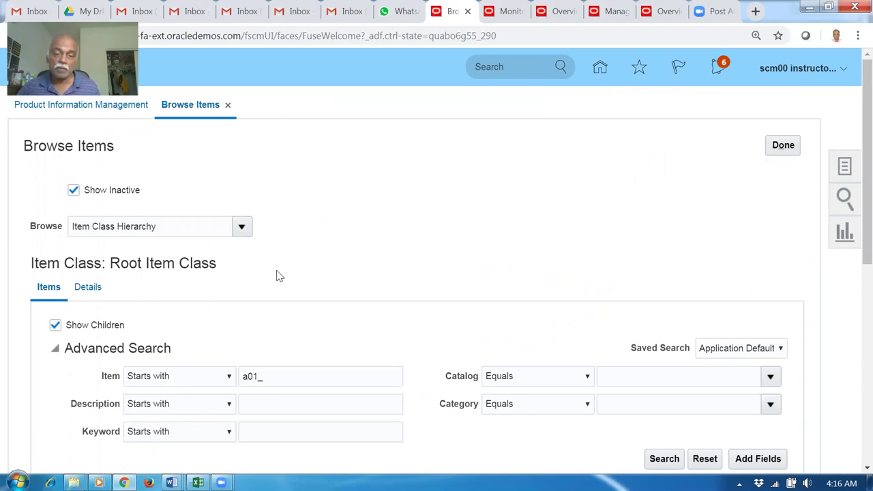
scroll(280, 276, down, 3)
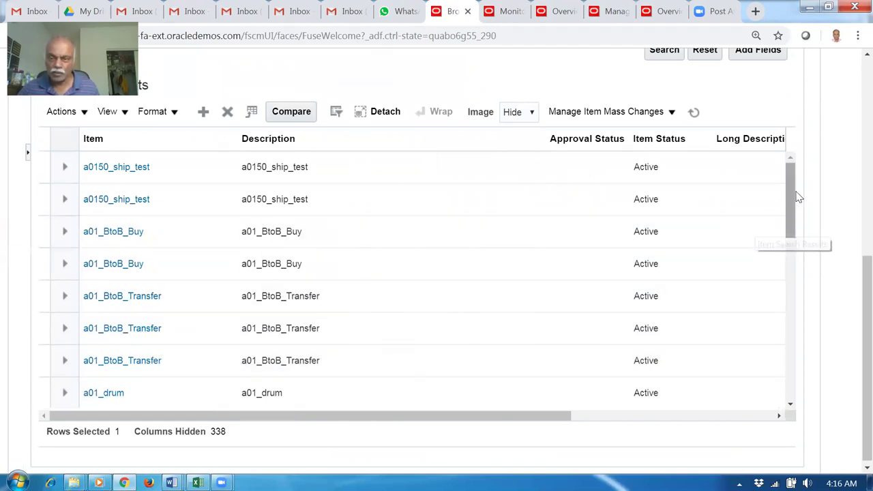
drag(788, 204, 779, 292)
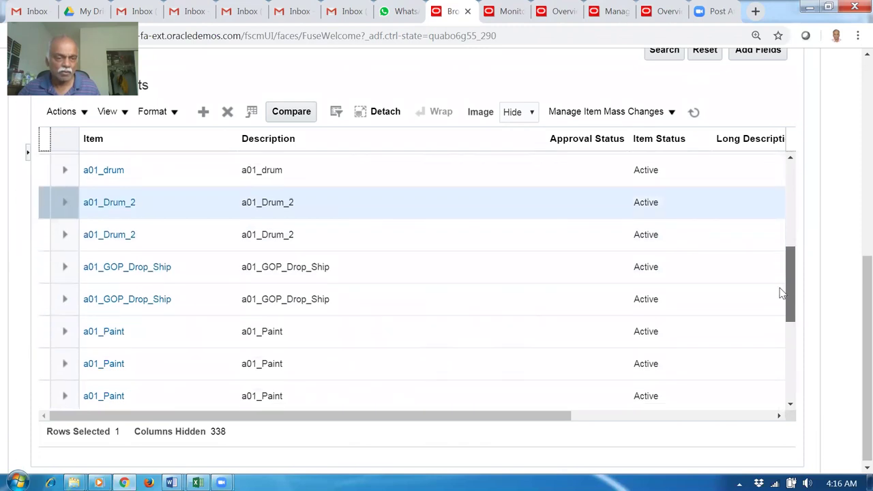
click(100, 334)
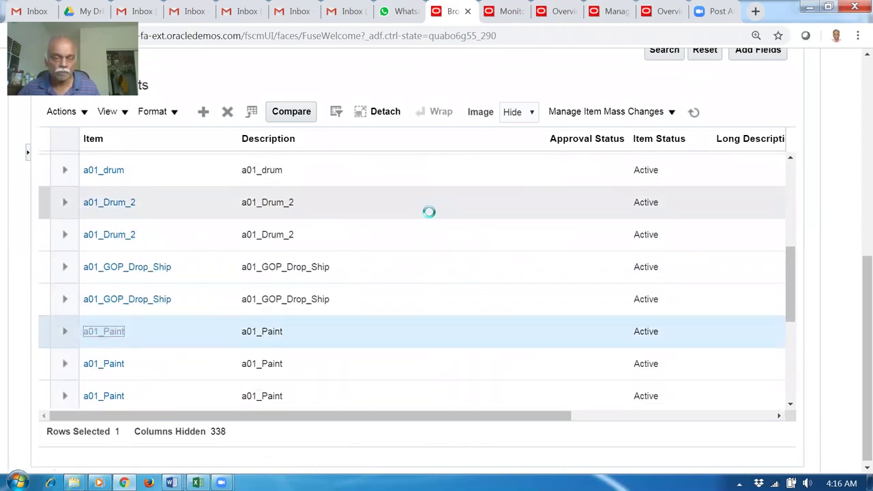
- Open the specifications of a01_Paint and check its Make or Buy setting under Planning
scroll(334, 237, down, 4)
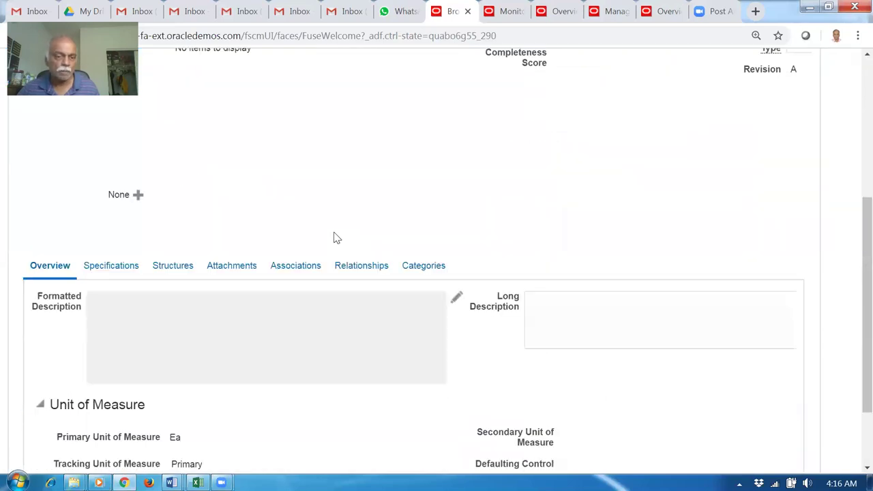
click(112, 266)
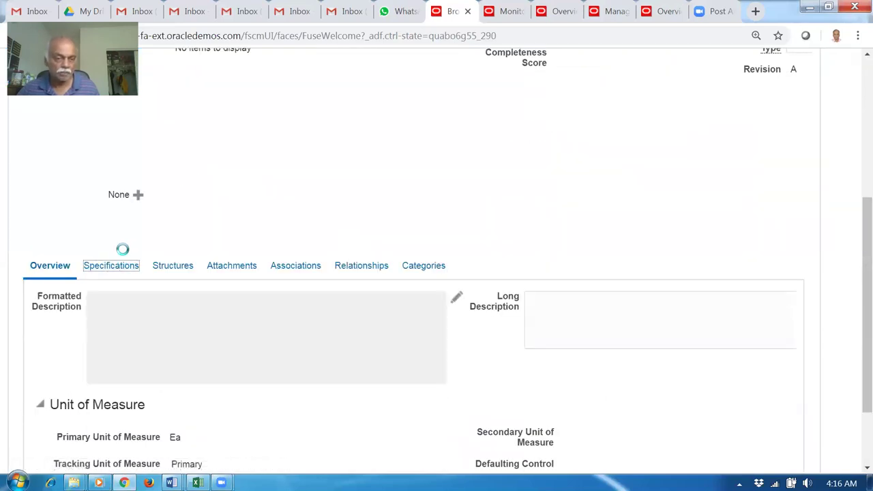
scroll(121, 254, down, 5)
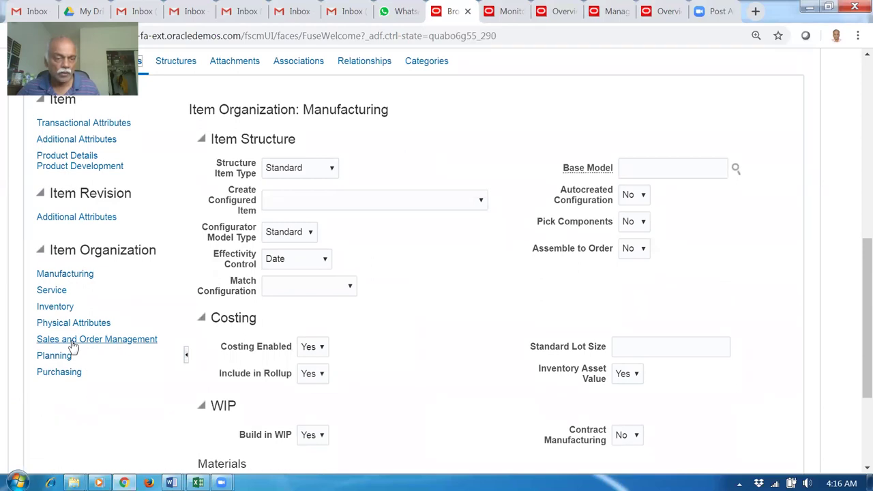
click(54, 355)
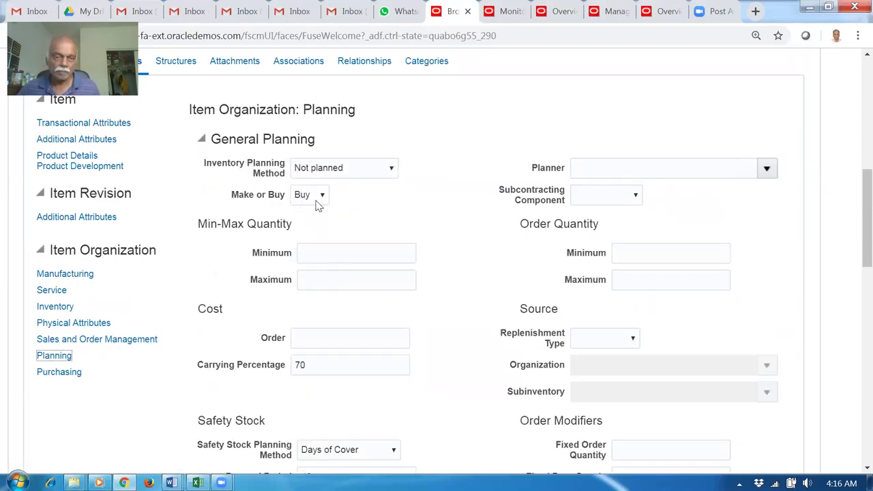
- Review a01_Paint's Check ATP and Back-to-Back Enabled attributes under Sales and Order Management, and return to its Planning specifications
click(88, 339)
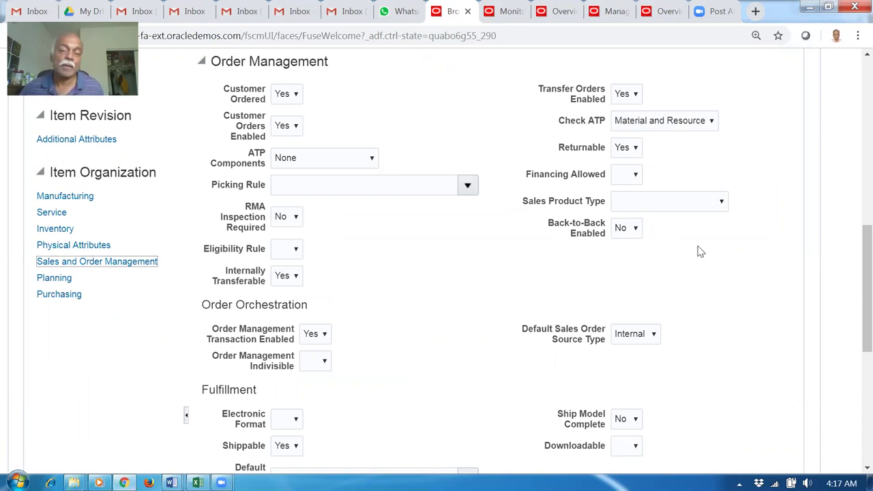
scroll(456, 282, up, 2)
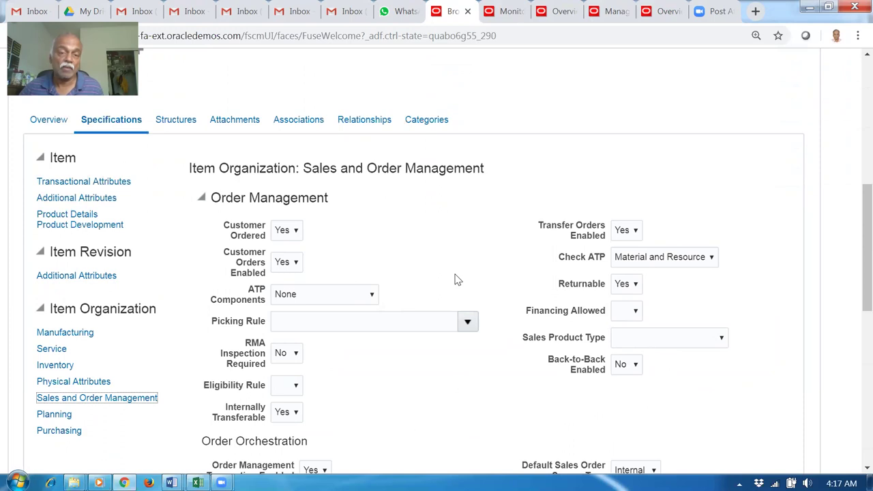
click(59, 414)
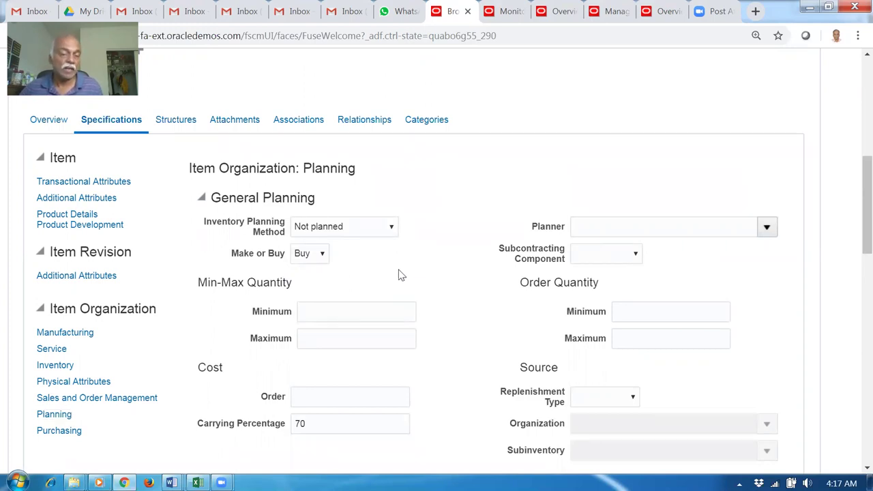
- Close a01_Paint, dismiss the error dialog and finish browsing items
scroll(403, 264, up, 10)
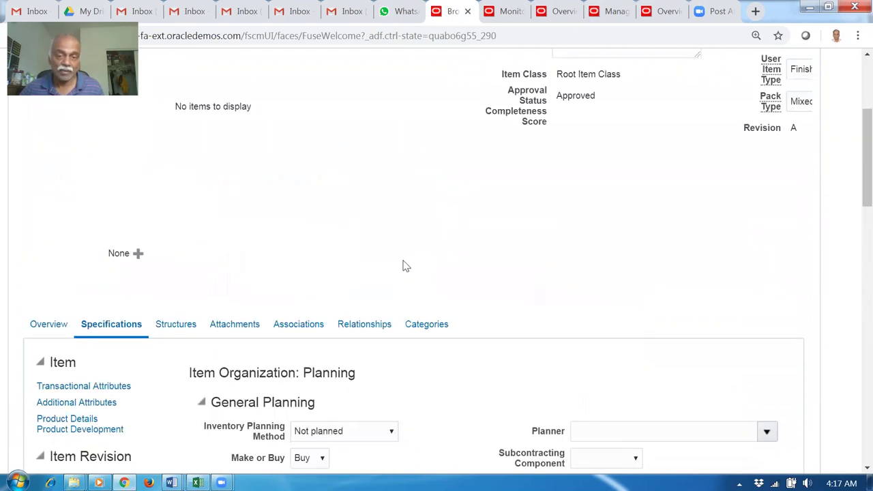
click(781, 148)
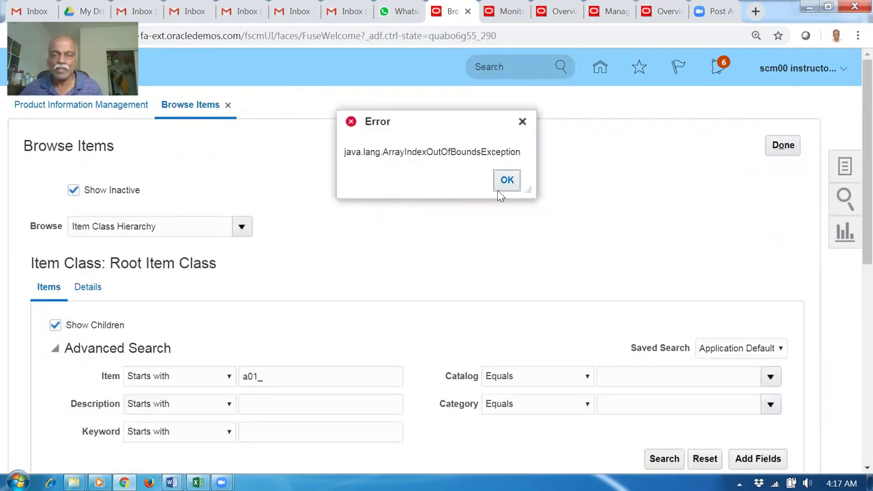
click(504, 181)
click(777, 144)
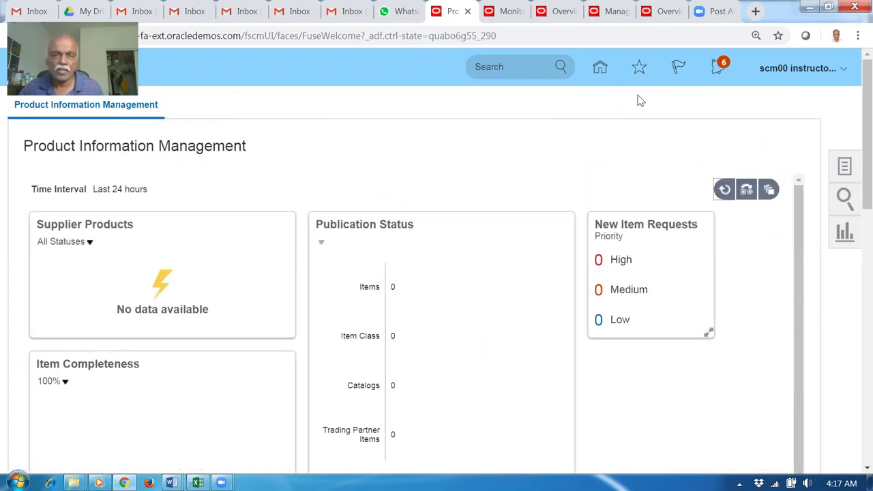
- Return to the home page and open the Work Definition area under Supply Chain Execution
click(600, 68)
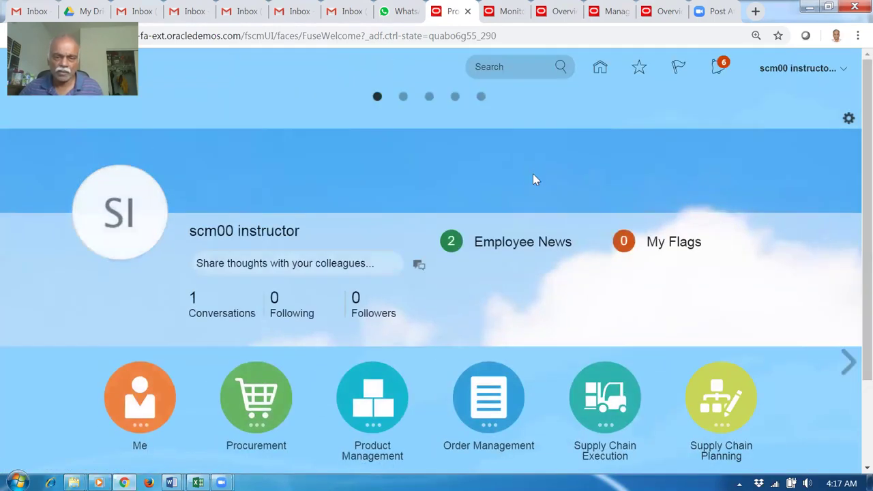
scroll(516, 419, down, 2)
click(586, 314)
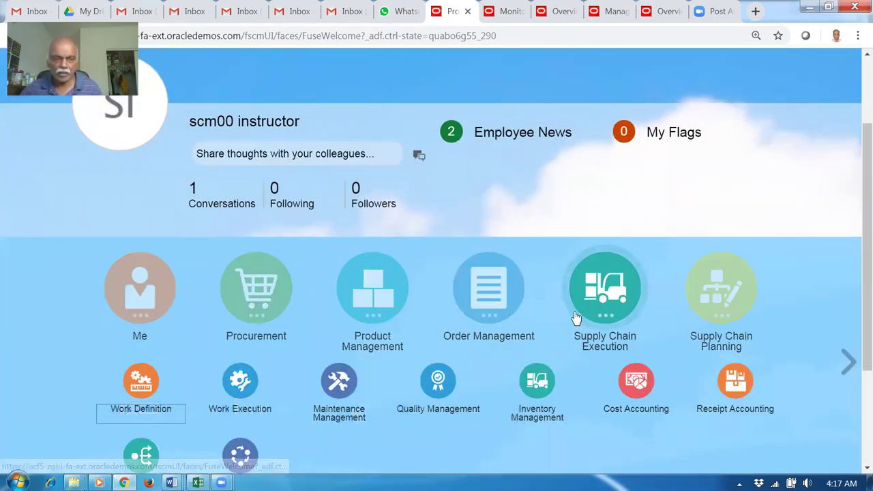
click(136, 388)
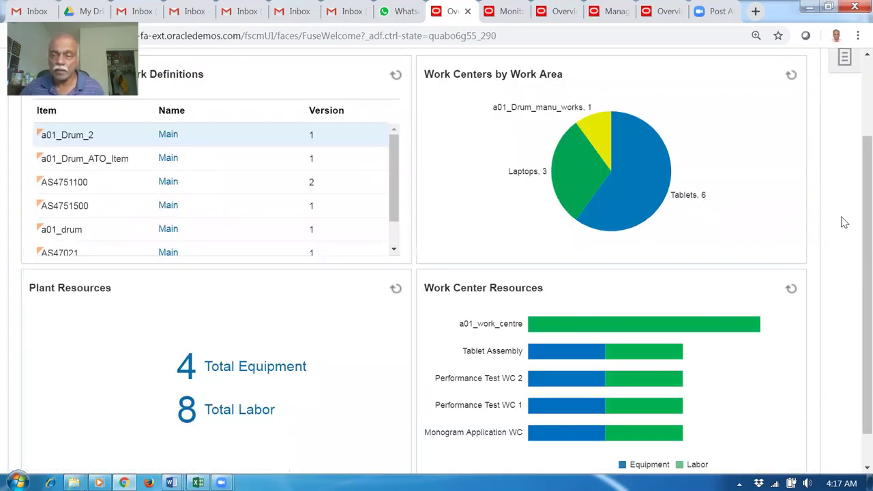
- Open Manage Work Centers and filter the work centers by code a01
scroll(855, 142, up, 2)
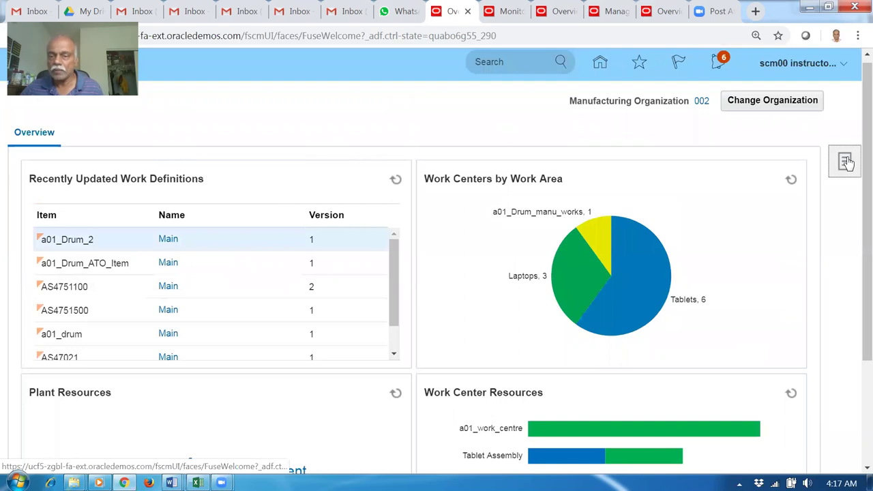
click(847, 162)
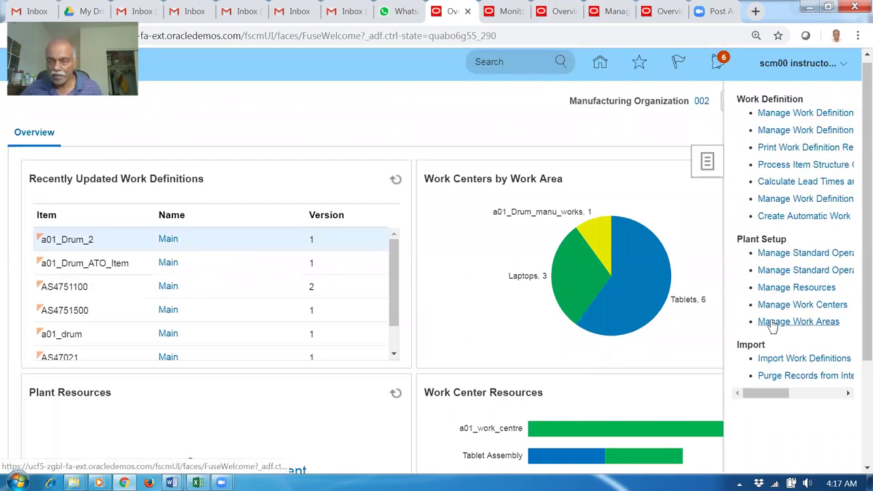
click(770, 305)
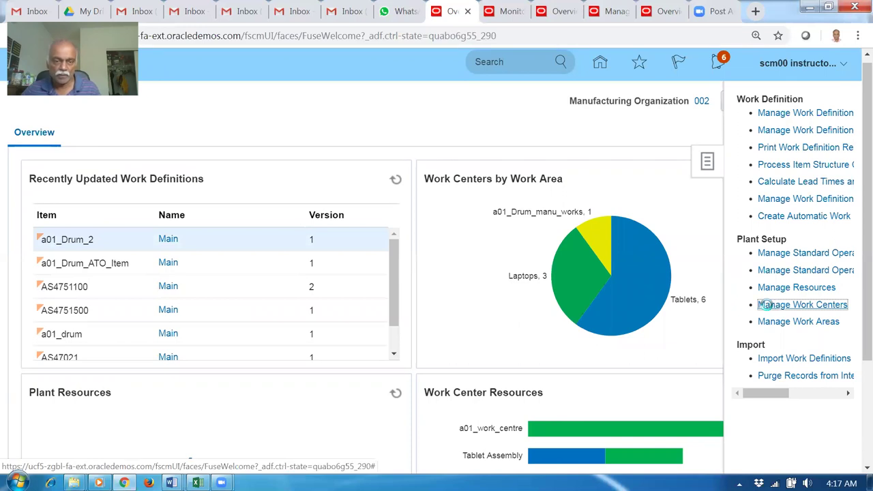
click(161, 212)
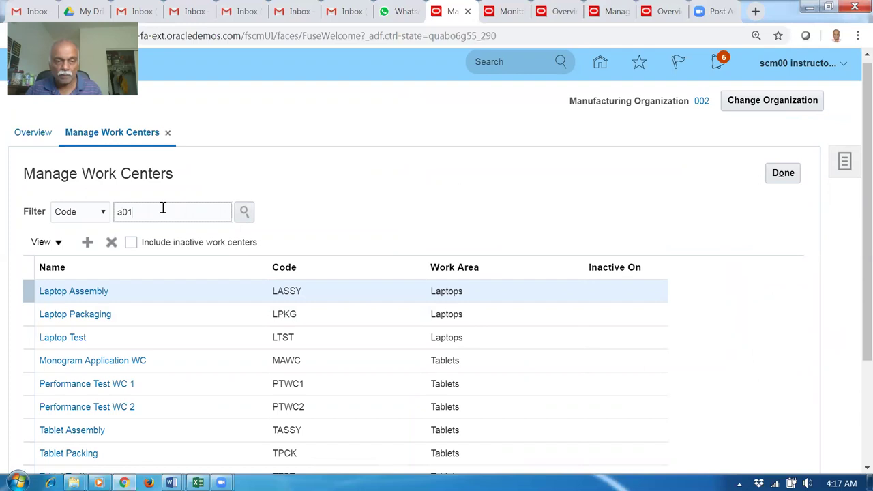
click(244, 213)
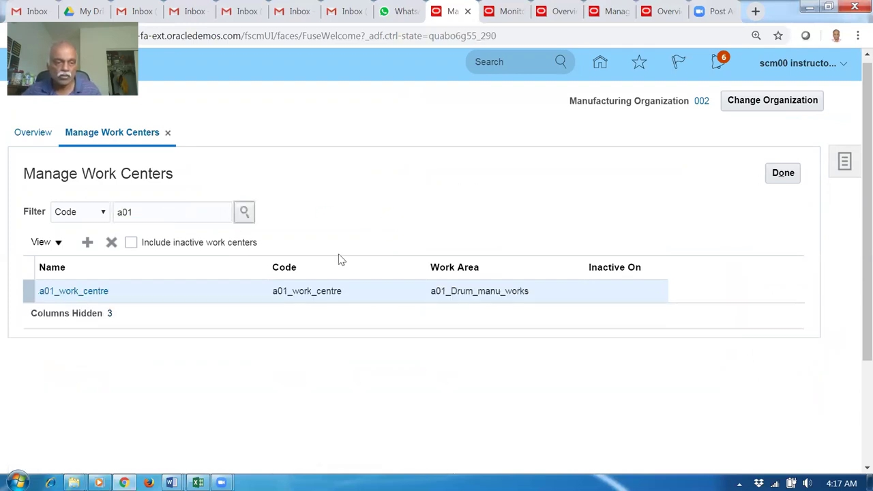
- Examine the resource availability of a01_work_centre, cancel out of it and close Manage Work Centers
click(78, 291)
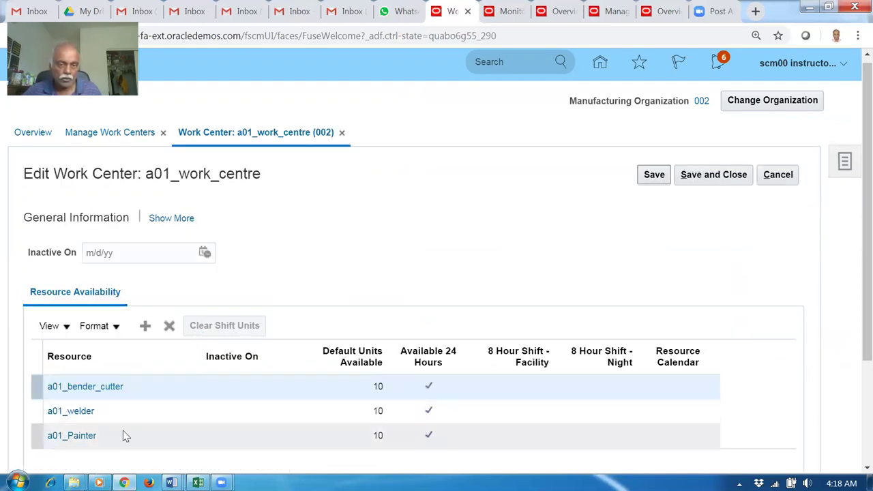
click(780, 174)
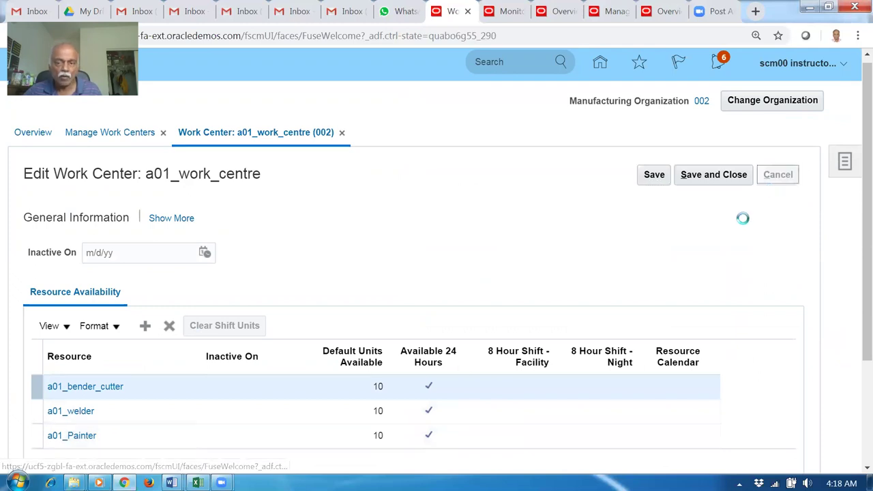
click(781, 173)
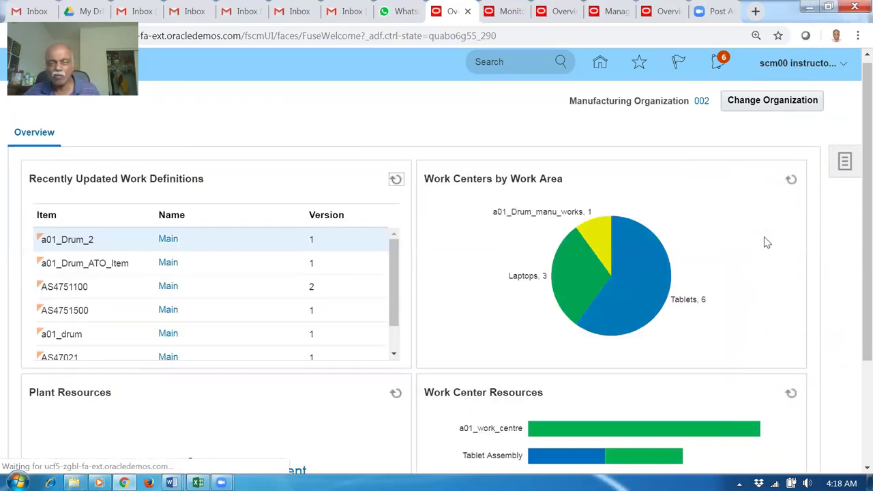
- Open Manage Standard Operations, review the operations filtered by name a01 and close the page
click(844, 161)
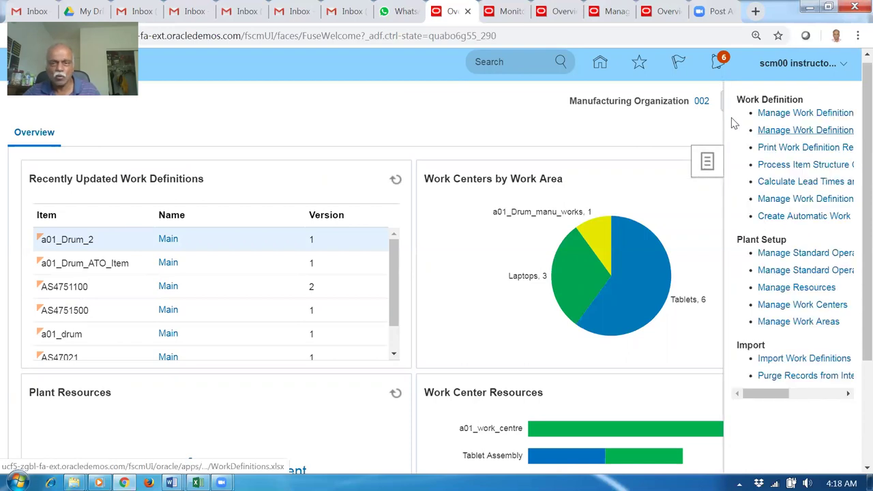
click(806, 253)
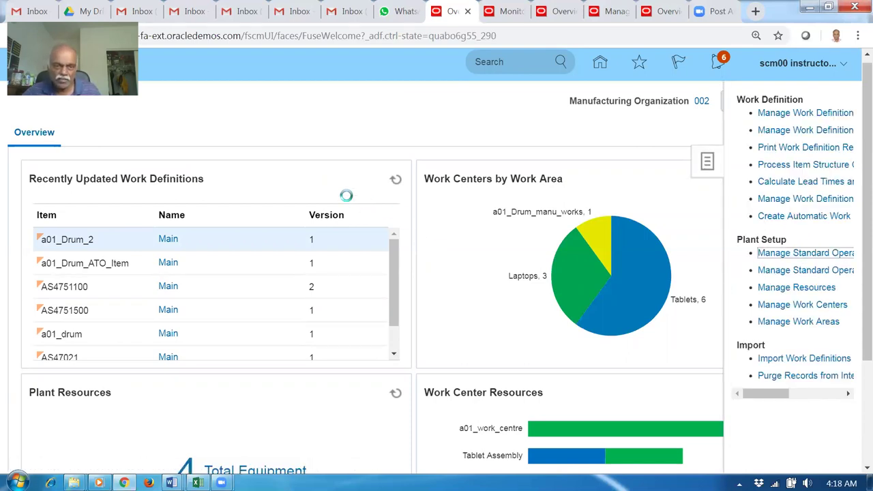
click(176, 207)
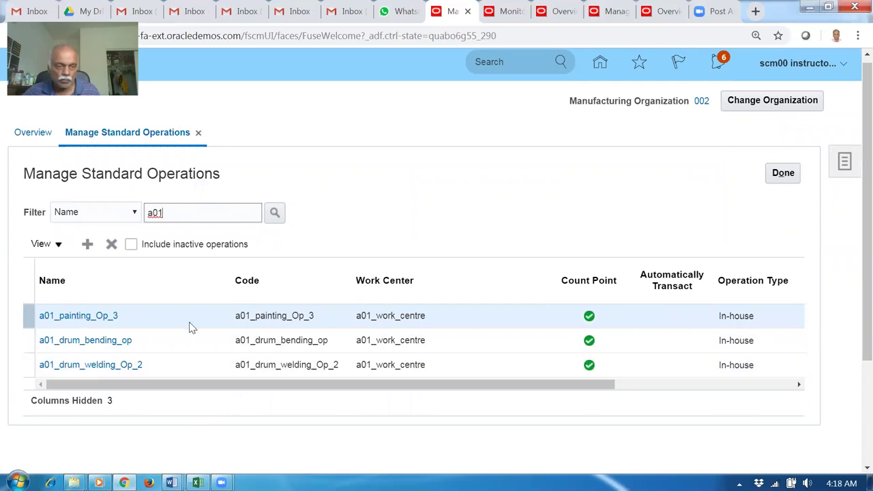
click(796, 171)
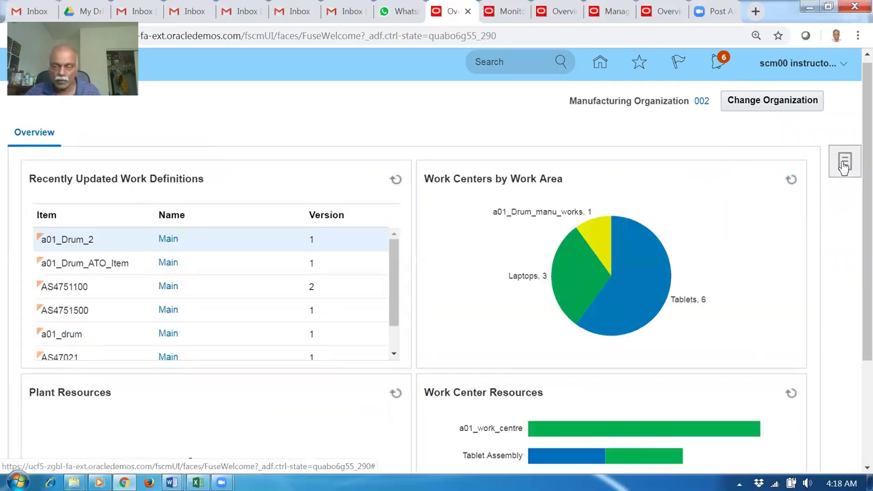
- Open Manage Work Definitions and search for the work definitions of item a01_Drum_2
click(843, 163)
click(811, 113)
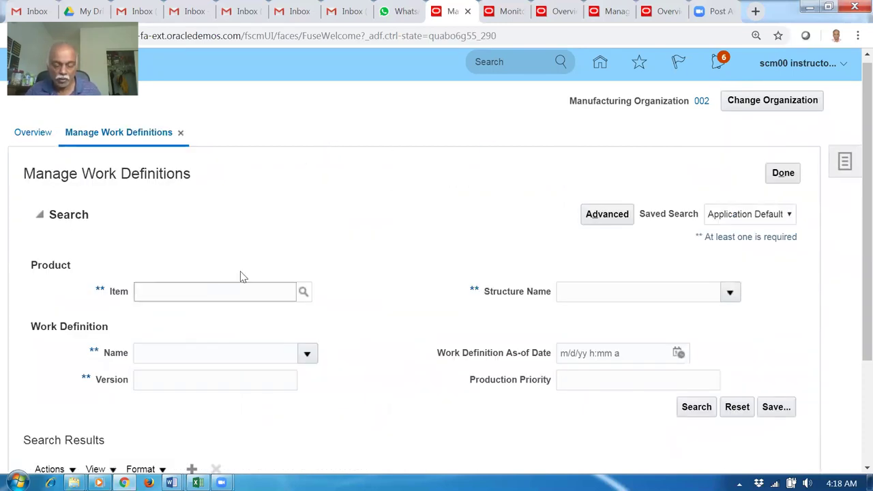
key(Tab)
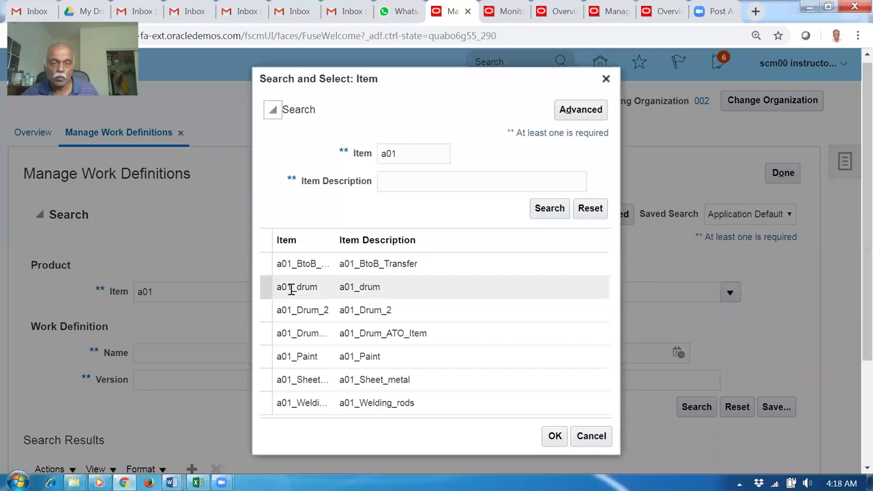
click(402, 313)
click(553, 436)
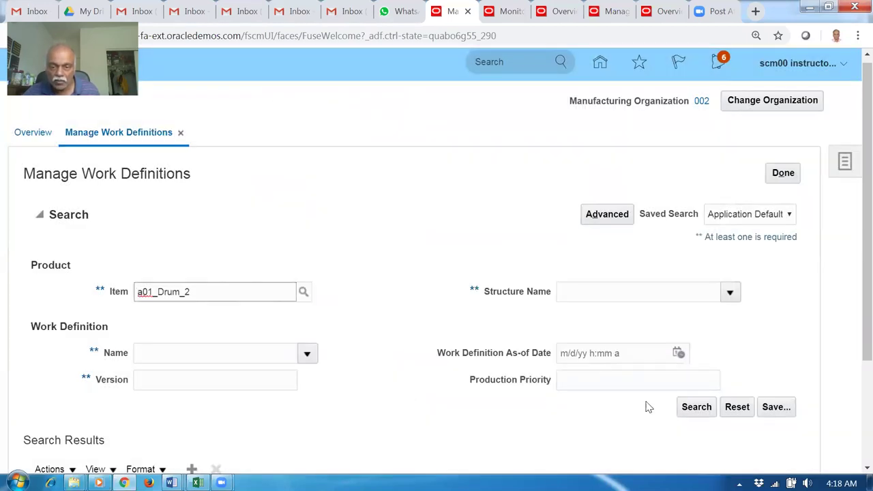
click(694, 407)
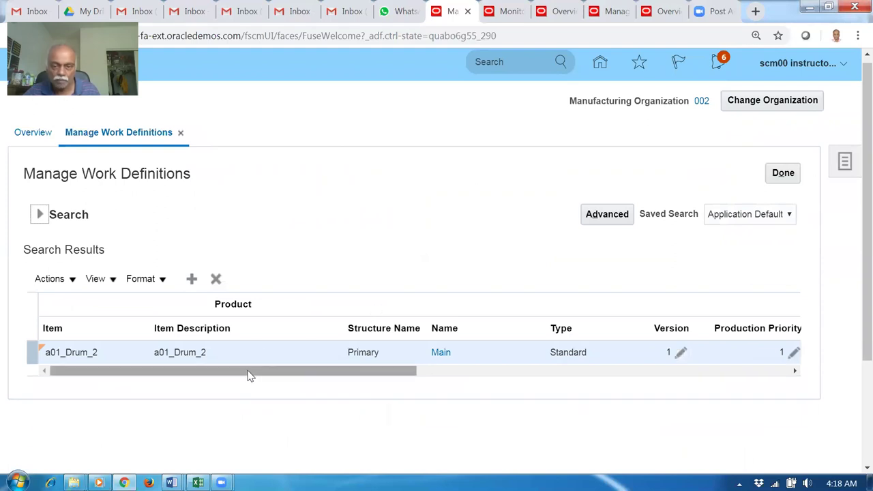
- Open the Main work definition of a01_Drum_2 and examine the items and resources of operation 10, drum bending
drag(201, 370, 211, 371)
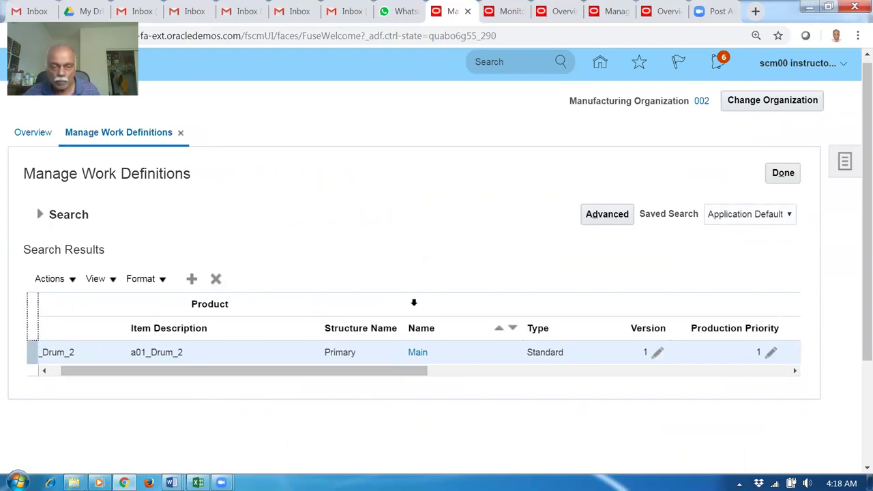
click(416, 352)
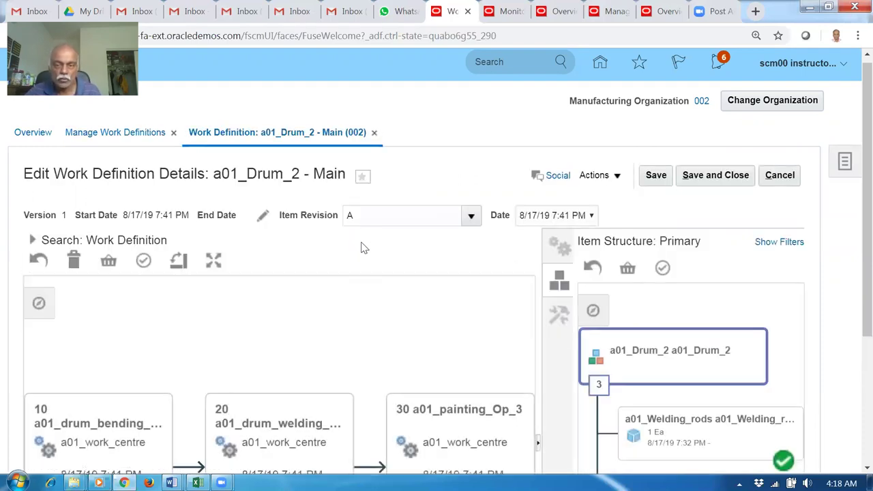
drag(865, 239, 851, 386)
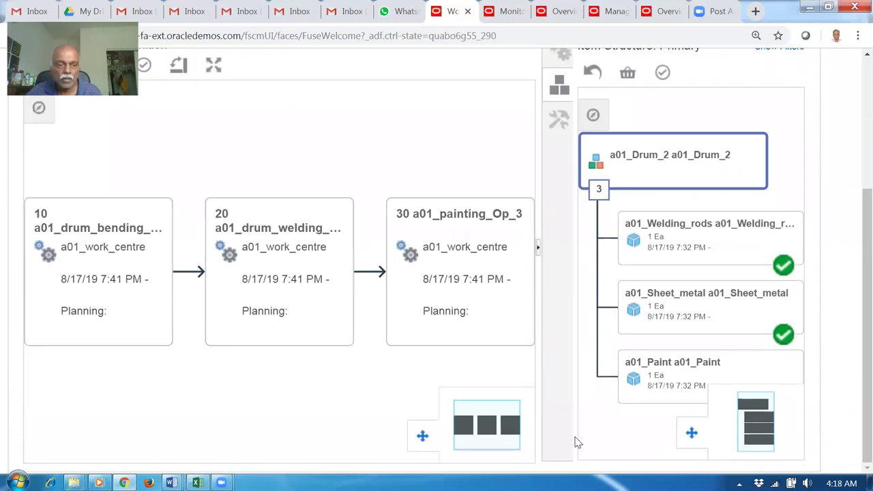
click(66, 302)
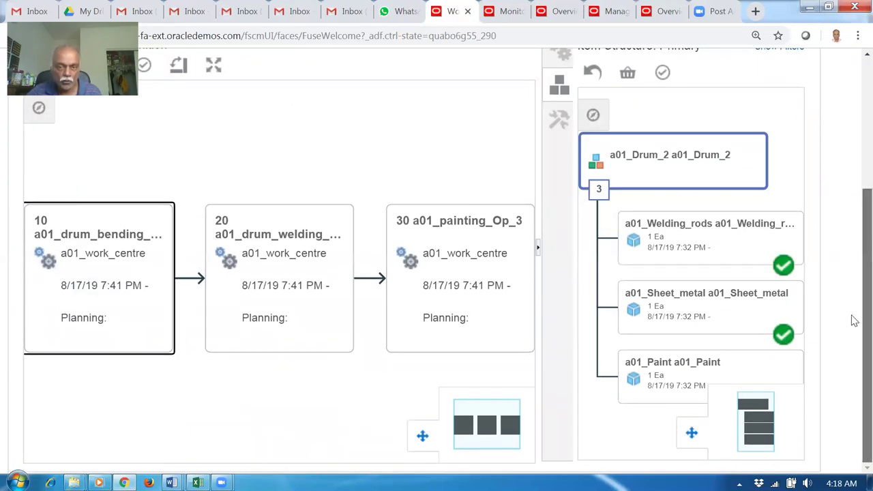
click(88, 271)
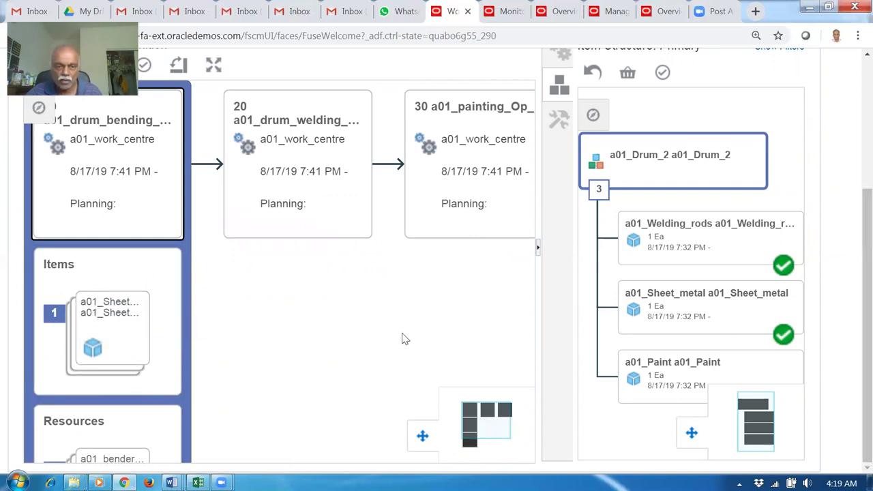
scroll(400, 338, down, 1)
scroll(400, 338, down, 1)
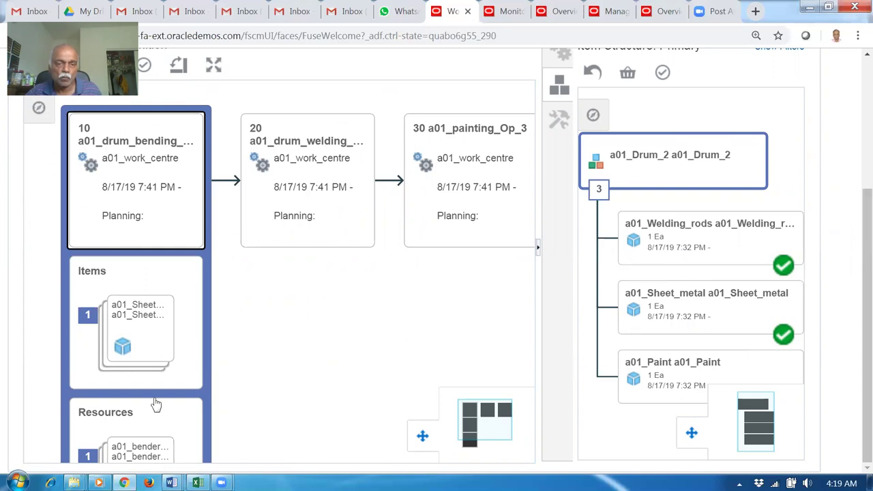
- Examine the items and resources of operation 20, drum welding, and return to the Work Definition overview
click(321, 200)
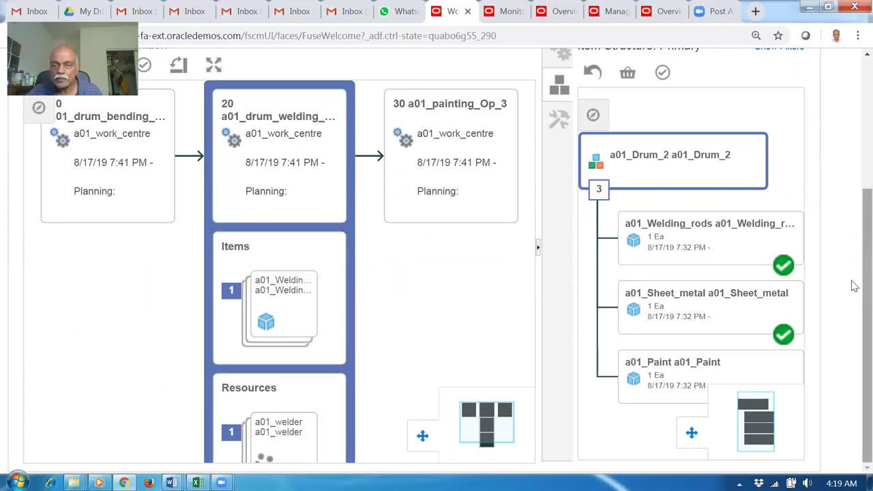
scroll(855, 286, up, 3)
click(785, 168)
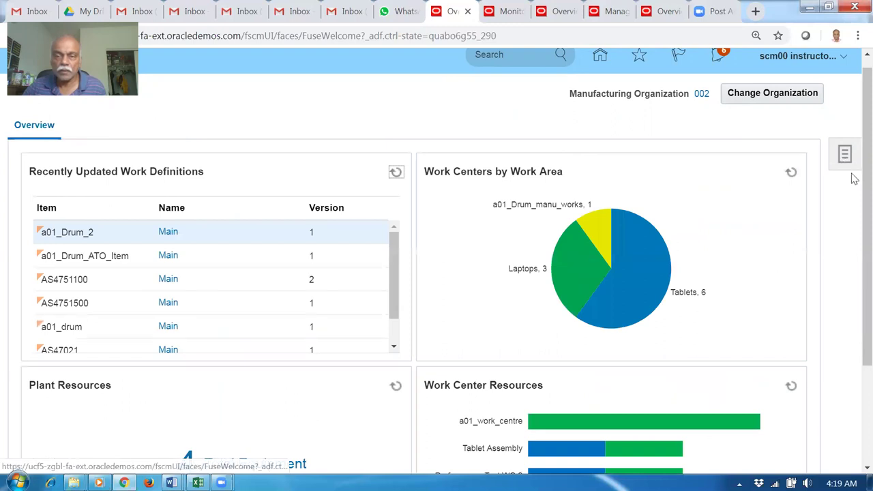
- Return to the home page and open Global Order Promising under Order Management
scroll(621, 120, up, 1)
click(600, 67)
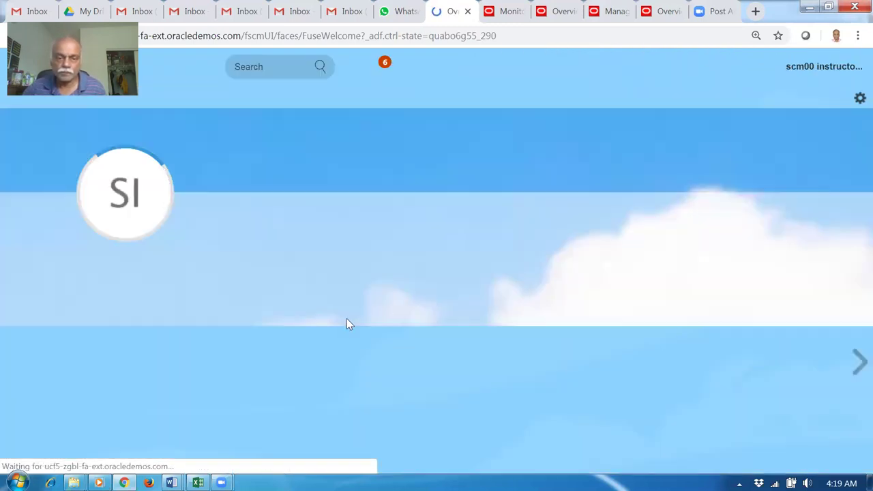
scroll(354, 306, down, 3)
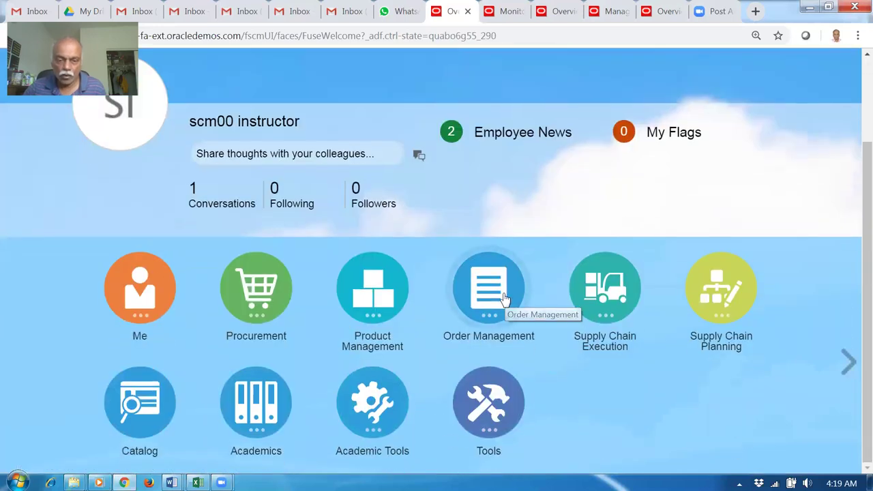
click(502, 298)
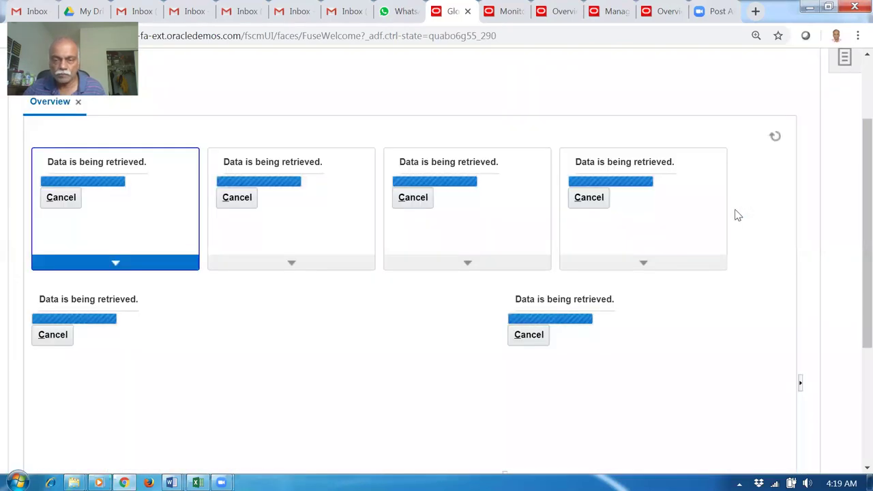
- Open Manage ATP Rules and search for the rules by name a01
scroll(852, 205, up, 2)
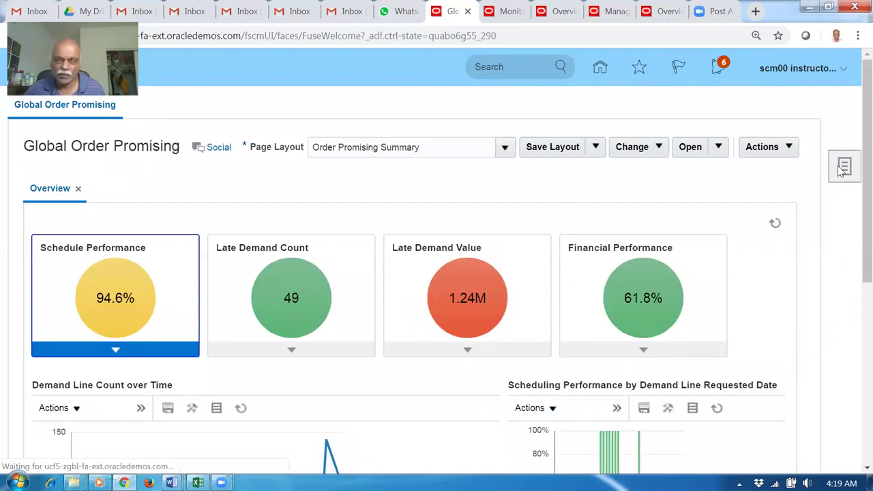
click(843, 169)
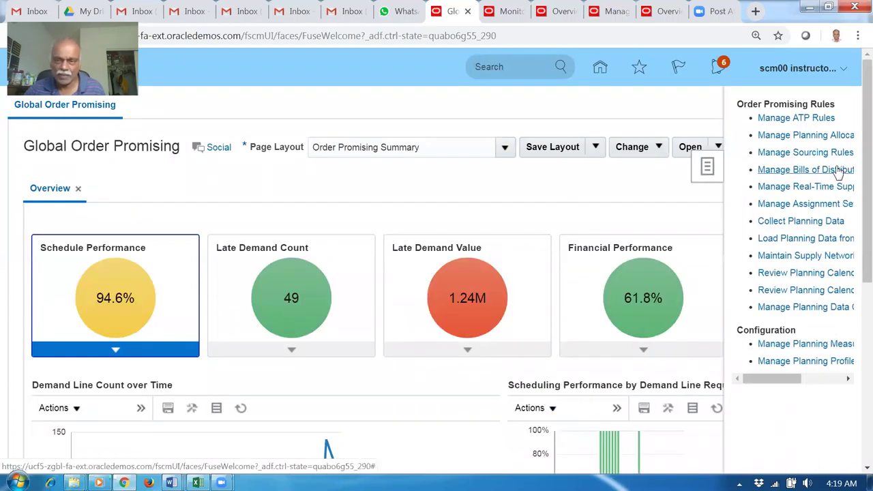
click(780, 119)
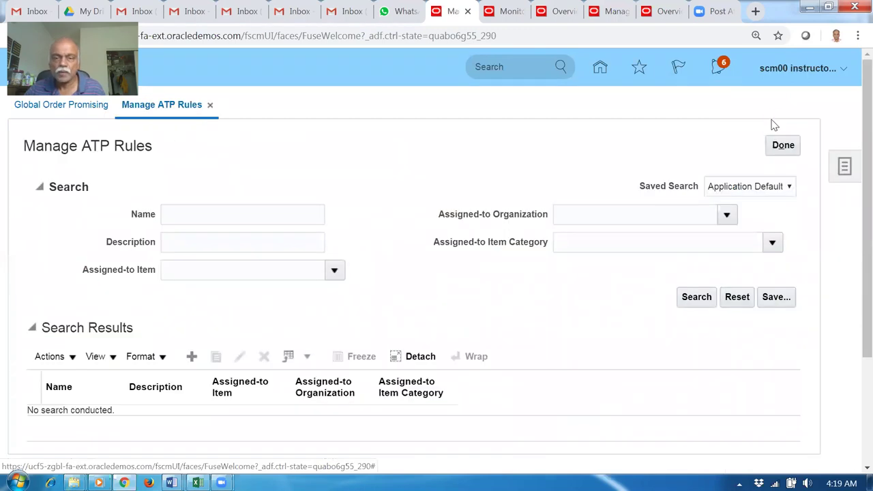
click(216, 214)
text(a01)
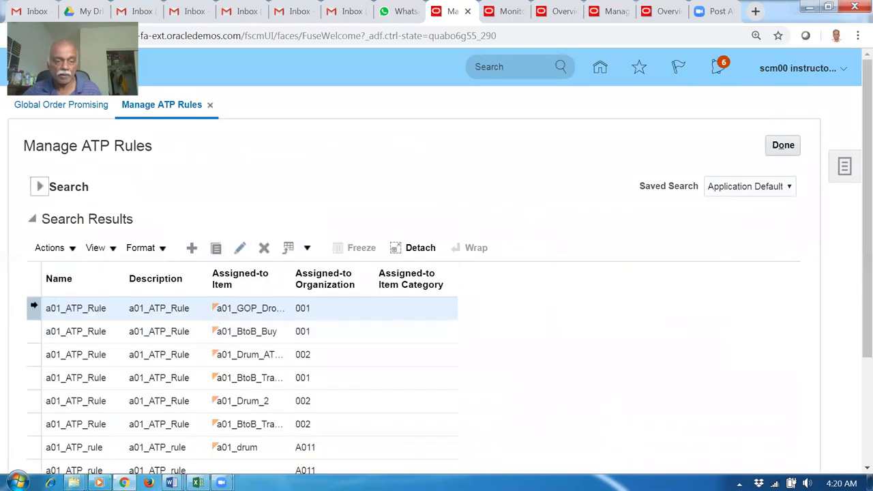
- Open a01_ATP_Rule and review its rule assignments, selecting the a01_Drum_2 assignment in organization 002
click(241, 249)
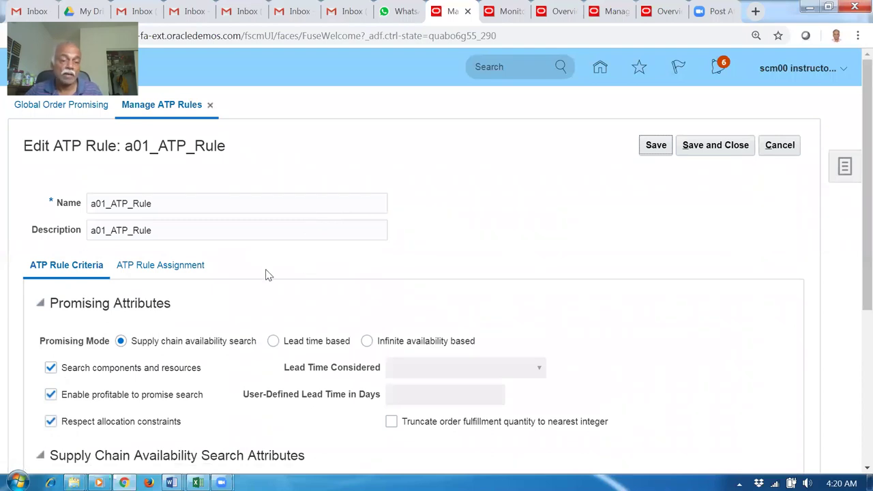
click(162, 270)
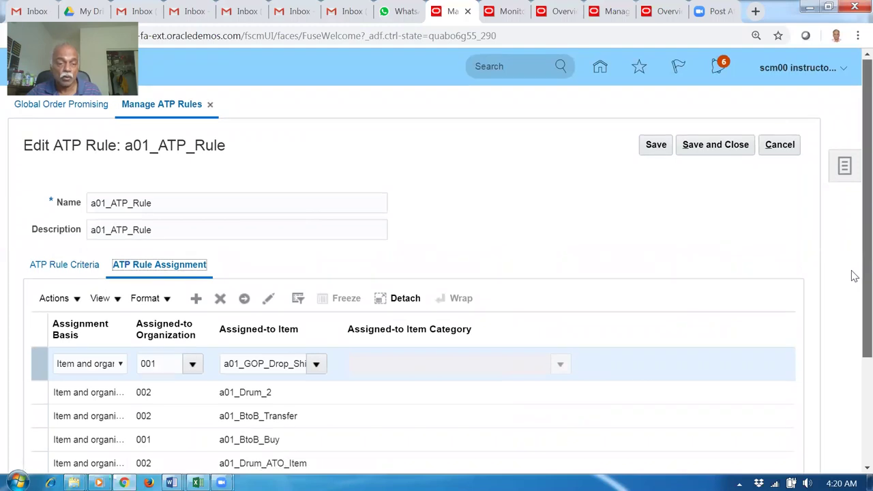
scroll(852, 273, down, 3)
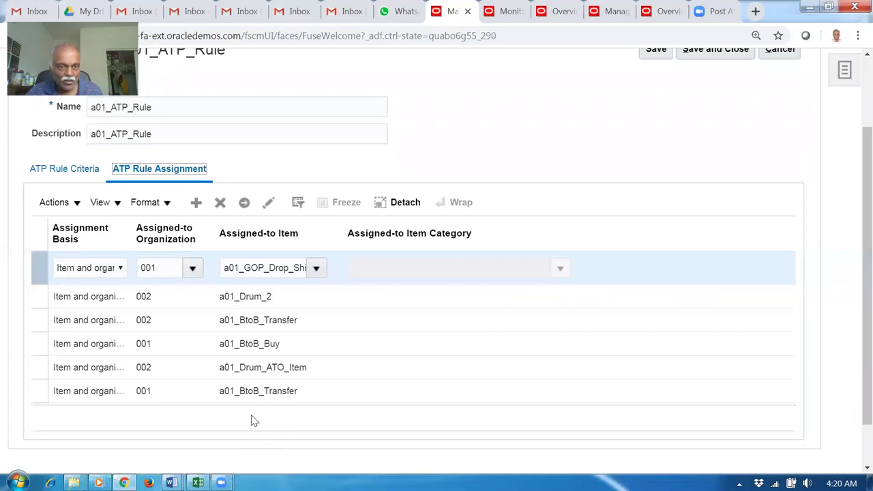
click(276, 297)
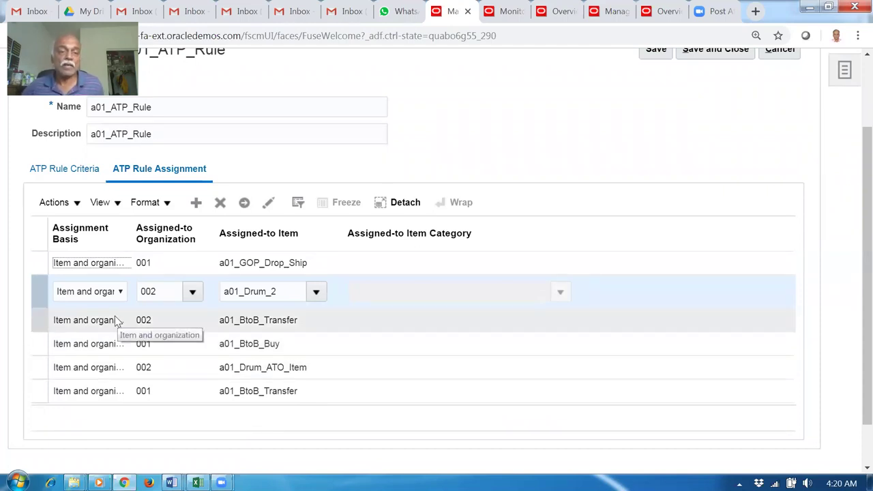
- Review the promising and supply chain availability search criteria of a01_ATP_Rule, cancel out of it and close Manage ATP Rules
click(57, 171)
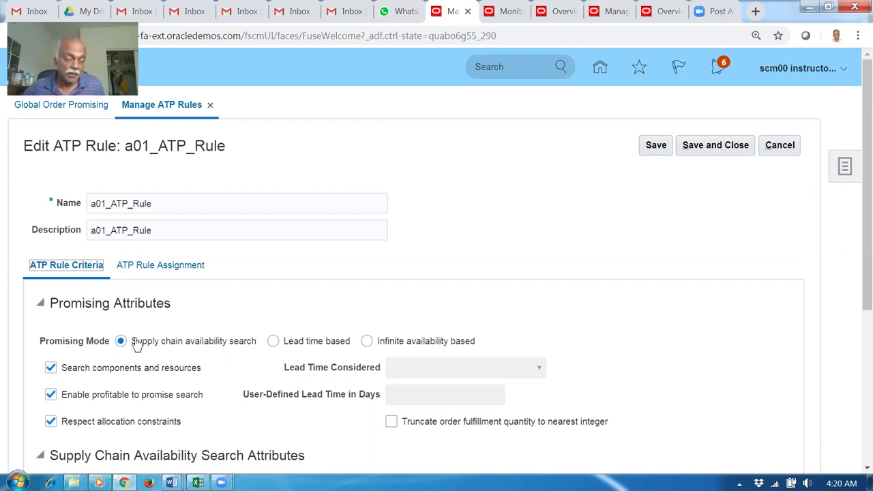
drag(863, 272, 852, 416)
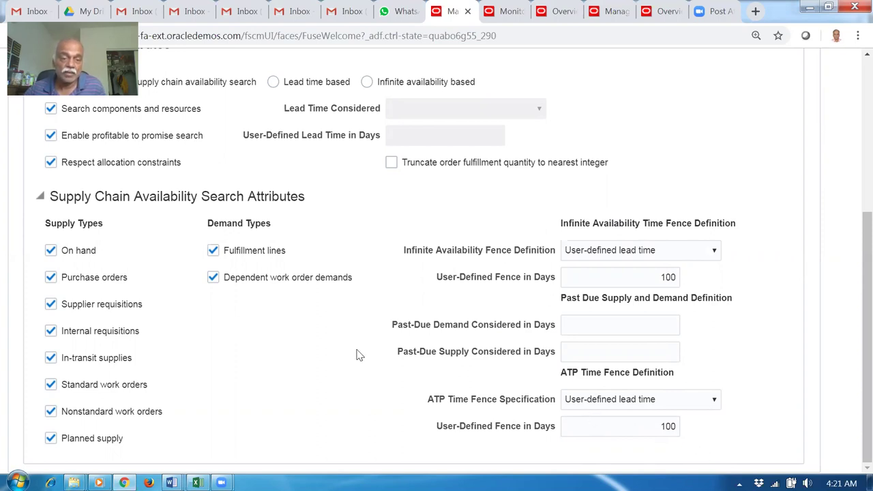
scroll(357, 360, up, 2)
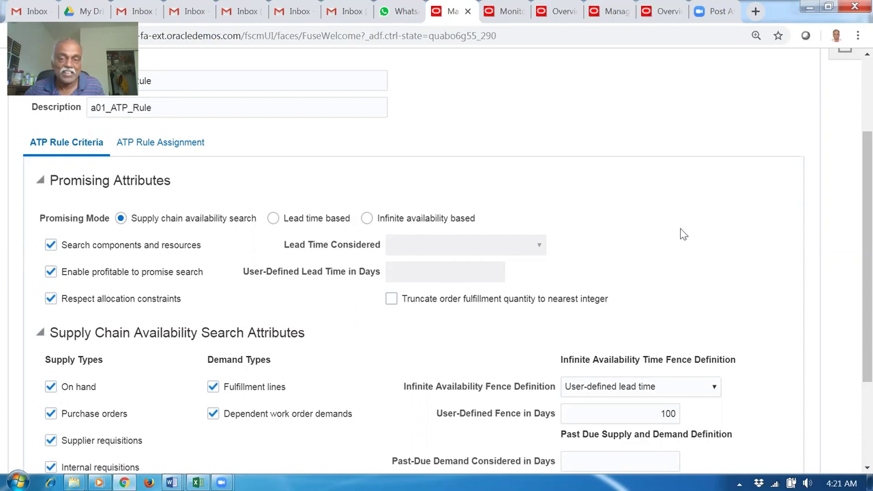
scroll(672, 236, up, 3)
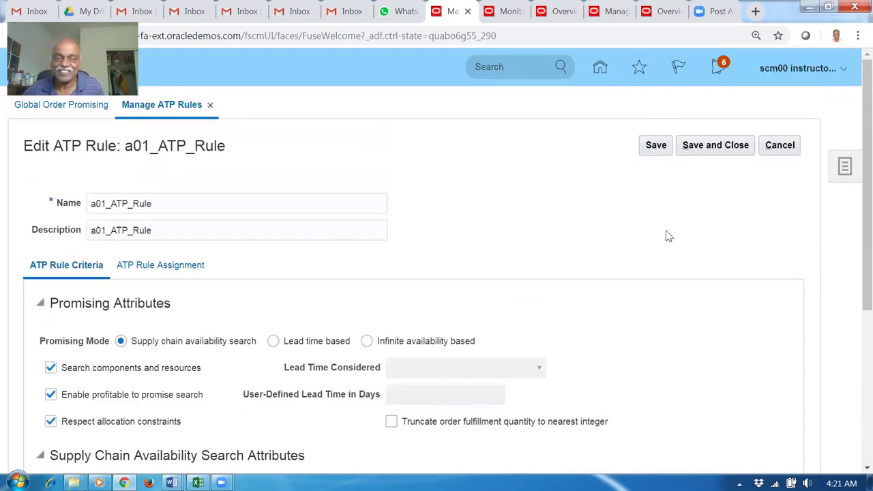
click(781, 144)
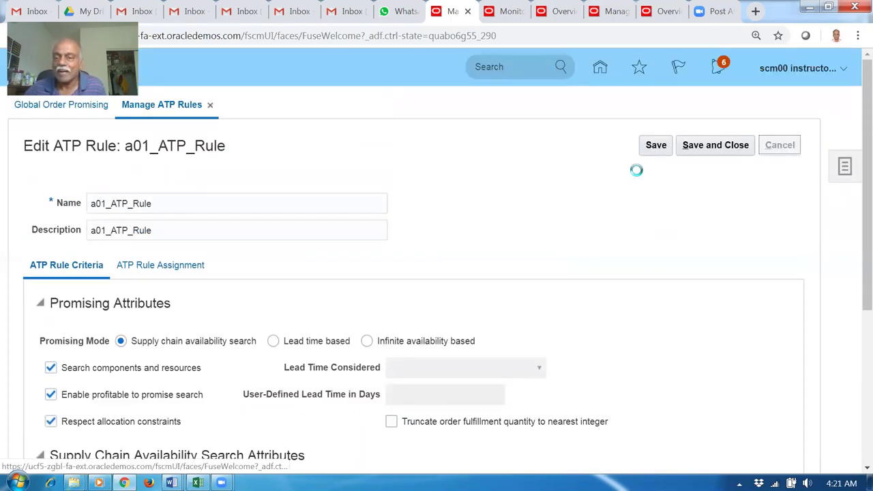
click(781, 147)
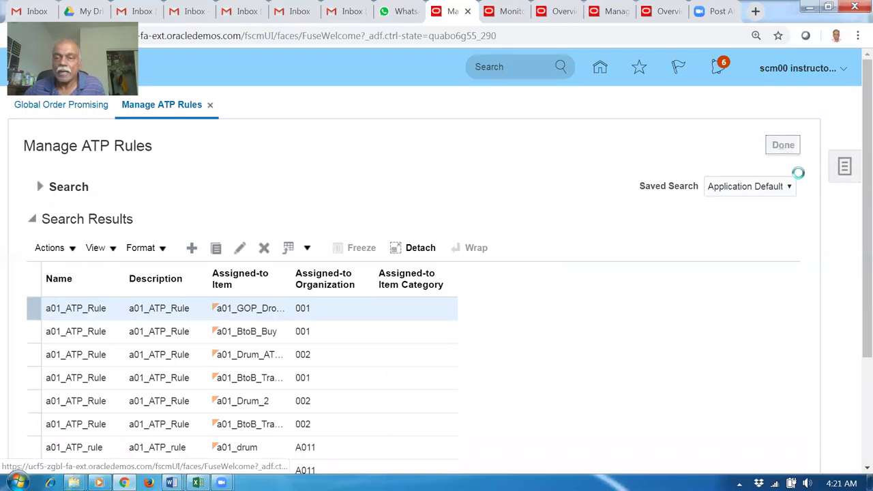
- Open Manage Sourcing Rules, search by name a01 and review the listed sourcing rules
click(844, 167)
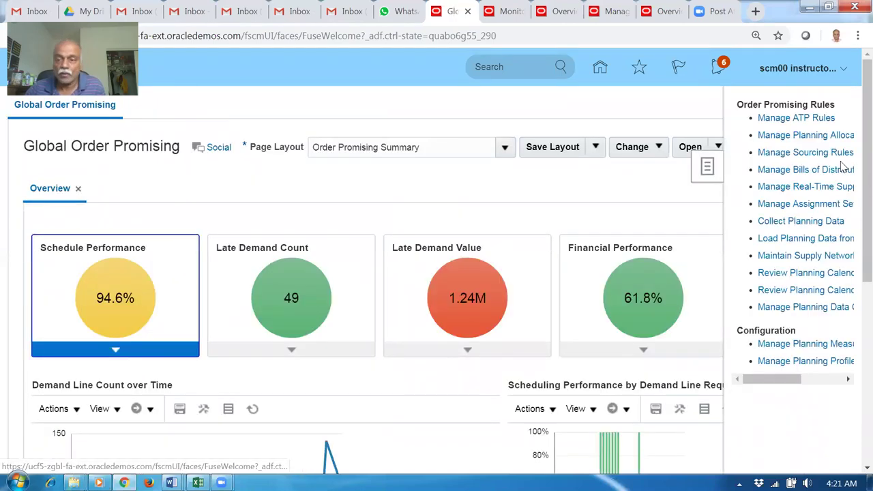
click(777, 153)
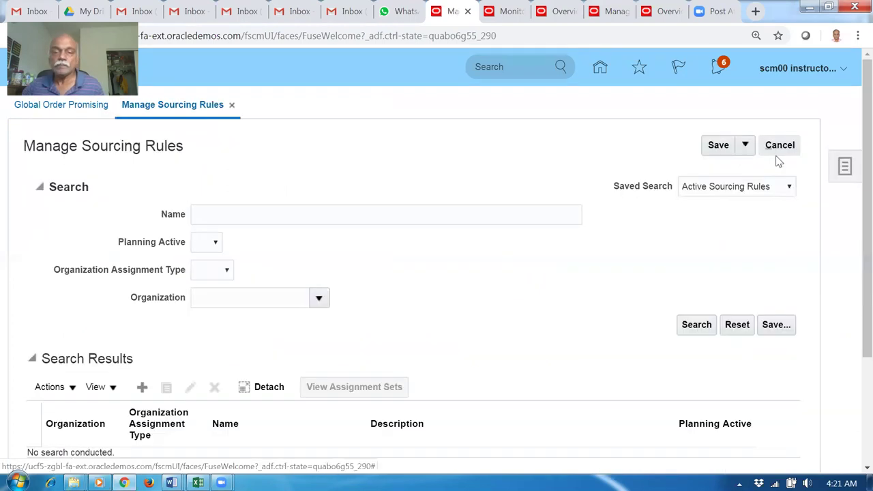
click(276, 217)
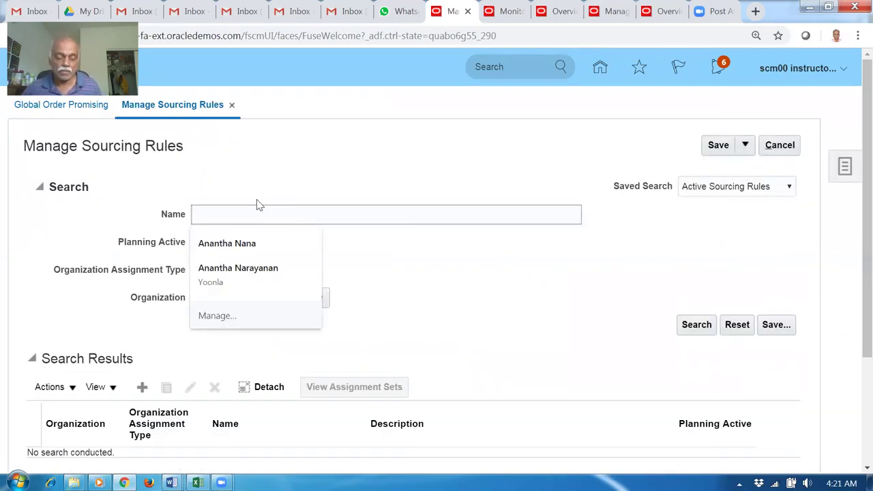
text(a01)
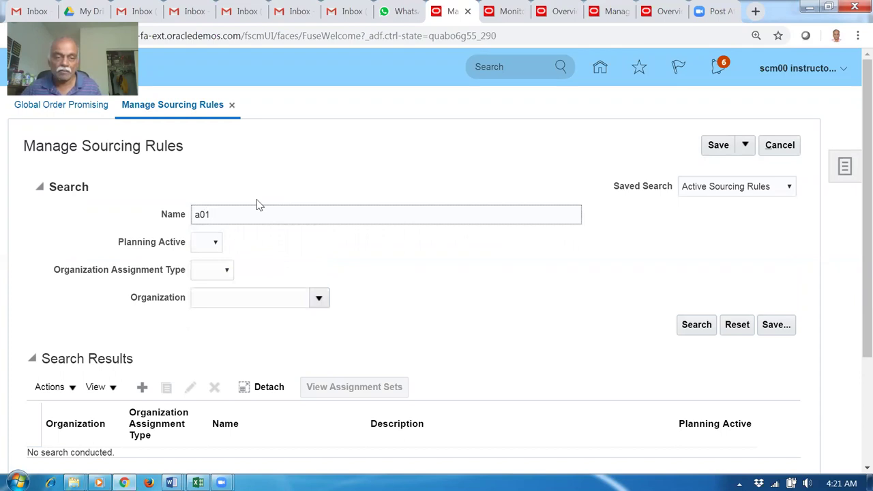
key(Return)
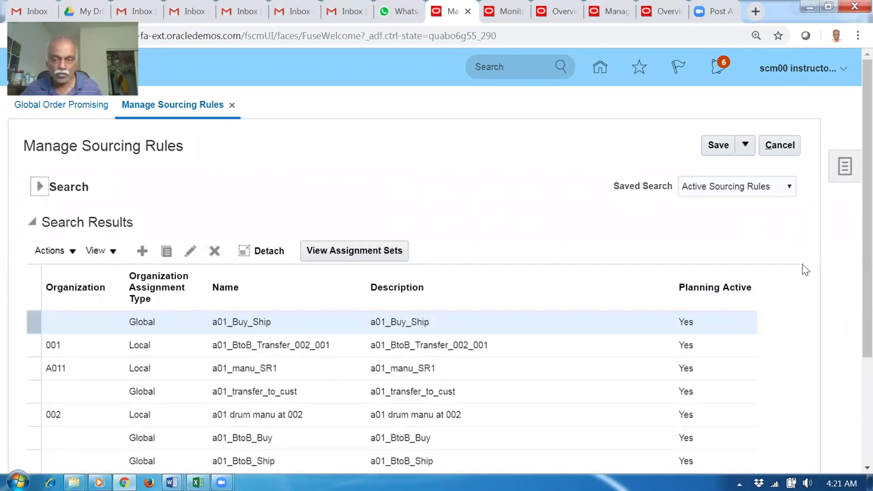
scroll(853, 272, down, 3)
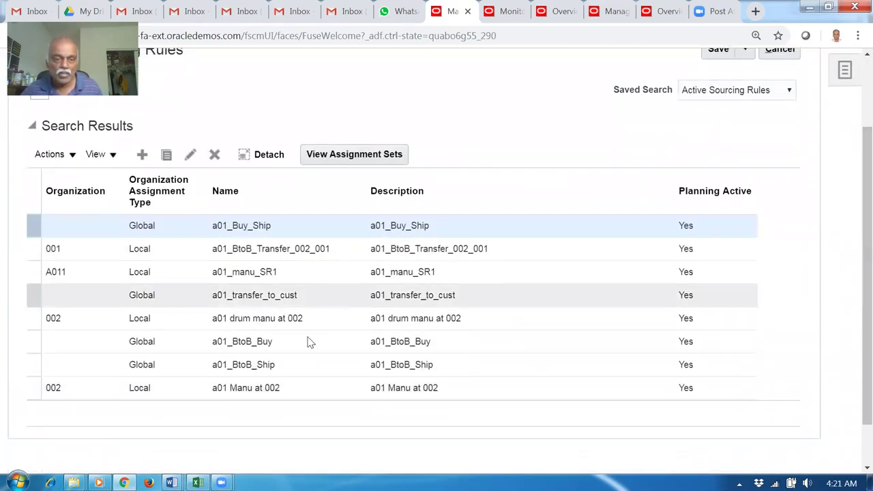
- Open the sourcing rule a01 drum manu at 002, review its organization, effective dates and sources, and cancel out of it
click(327, 317)
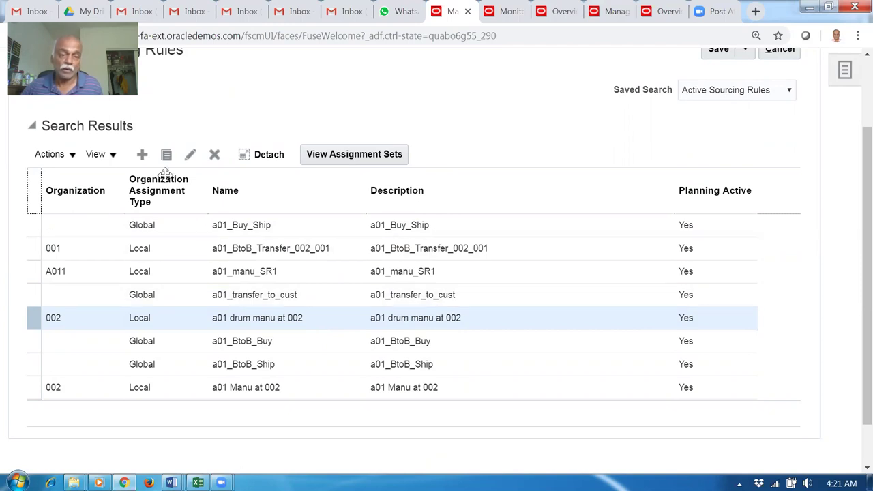
click(190, 154)
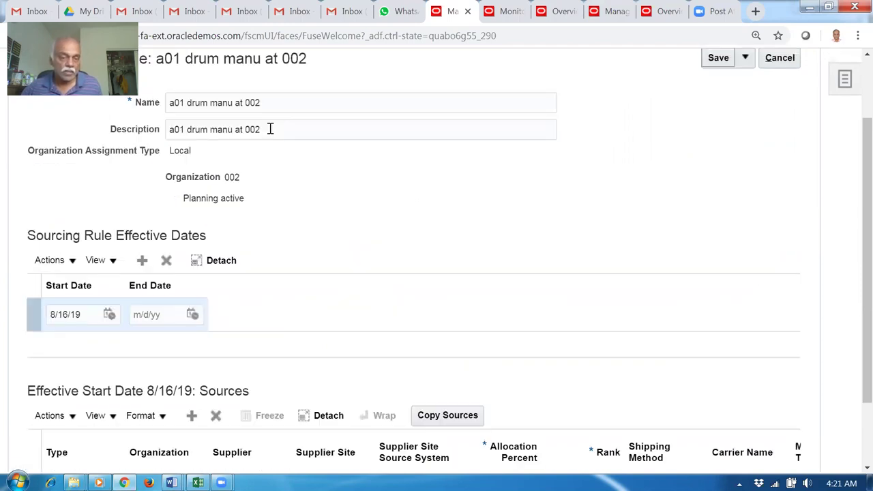
scroll(270, 307, down, 1)
scroll(276, 280, up, 2)
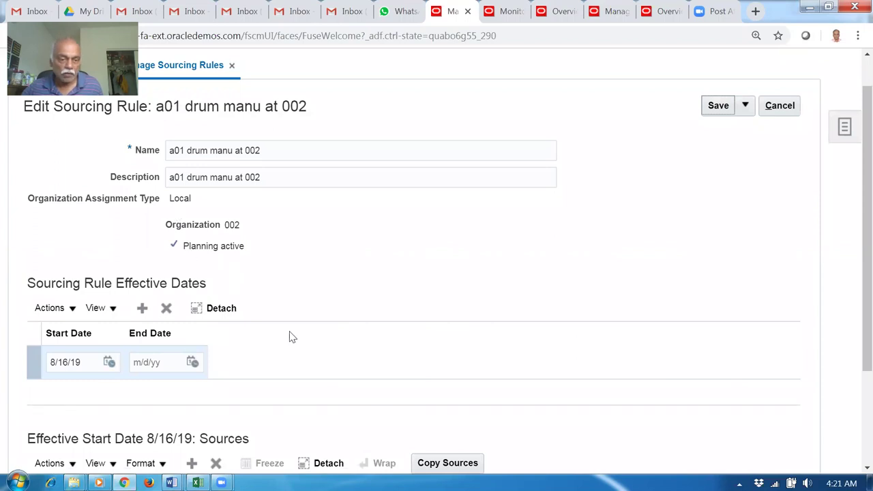
drag(227, 224, 259, 228)
click(340, 248)
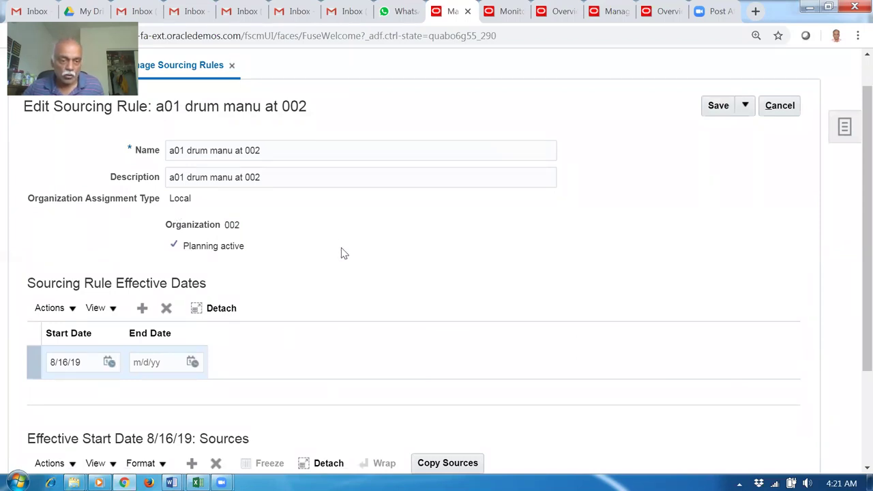
scroll(345, 266, down, 2)
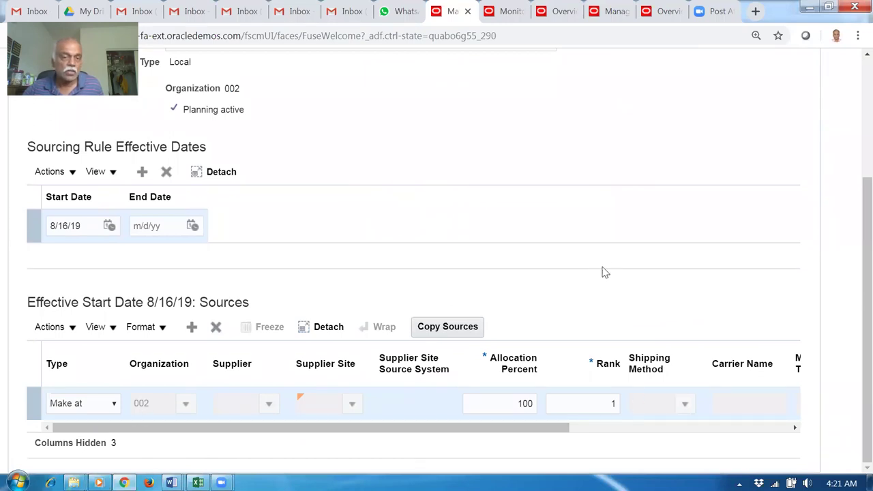
scroll(603, 267, up, 3)
drag(173, 145, 297, 144)
click(767, 150)
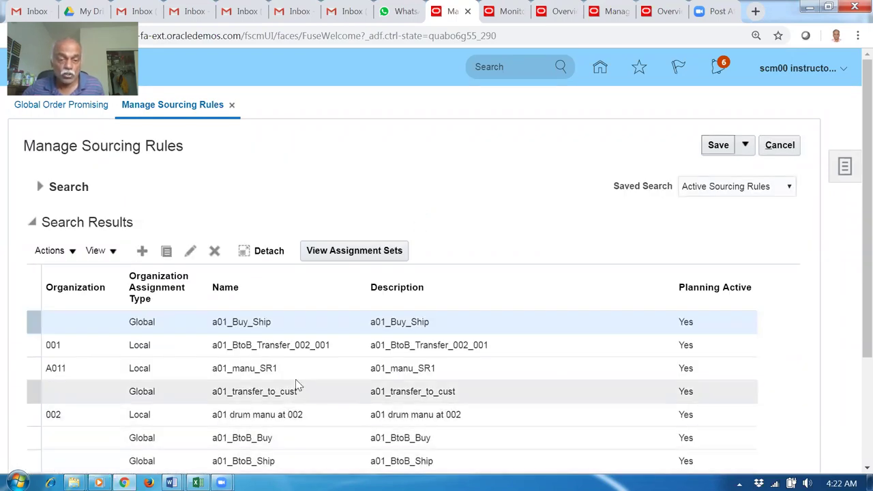
- Open the global sourcing rule a01_transfer_to_cust, review its effective dates and transfer sources, and cancel out of it
scroll(343, 360, down, 2)
scroll(343, 365, down, 1)
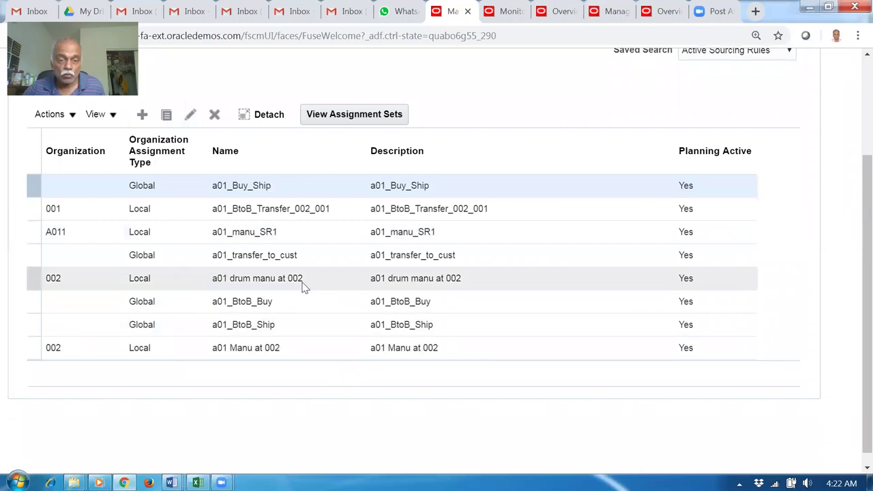
click(314, 255)
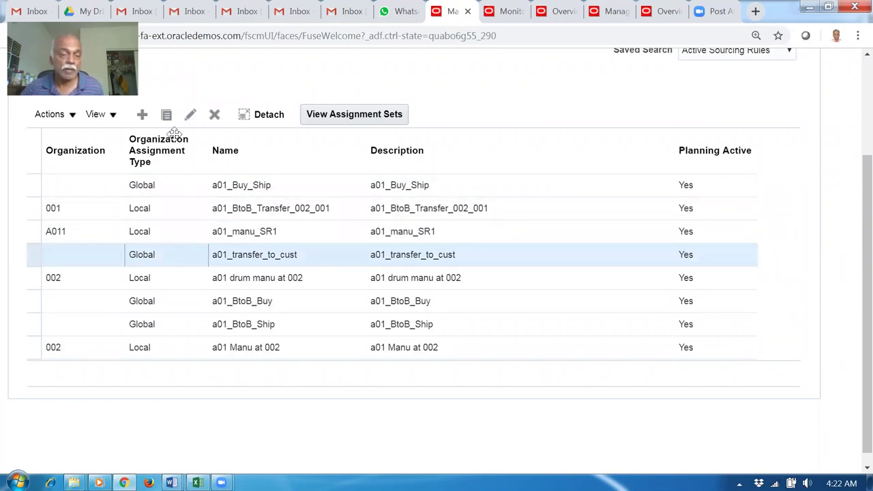
click(192, 116)
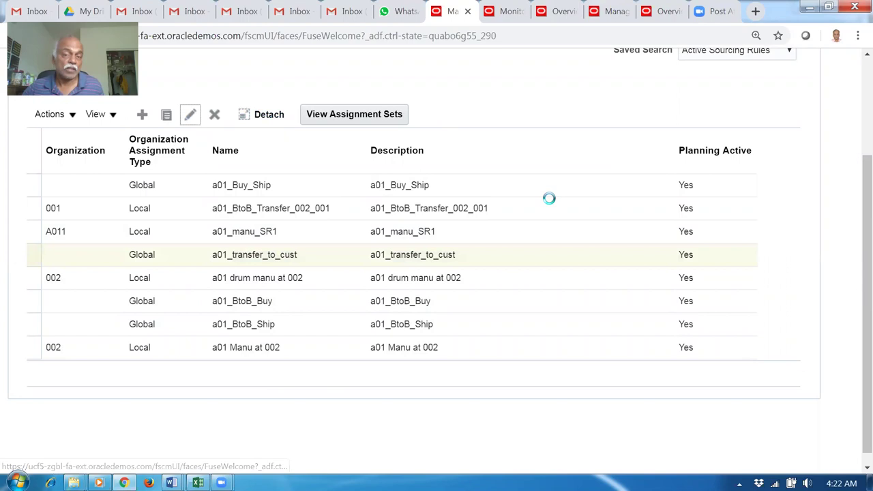
scroll(554, 235, down, 4)
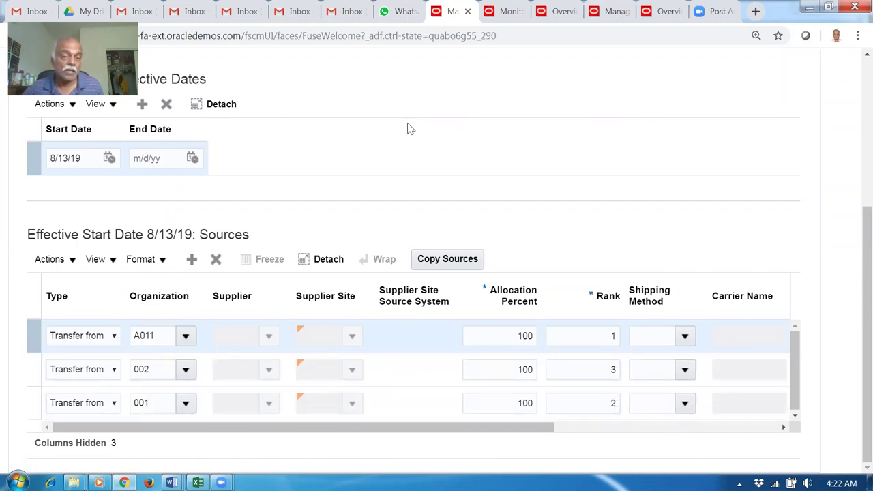
click(419, 156)
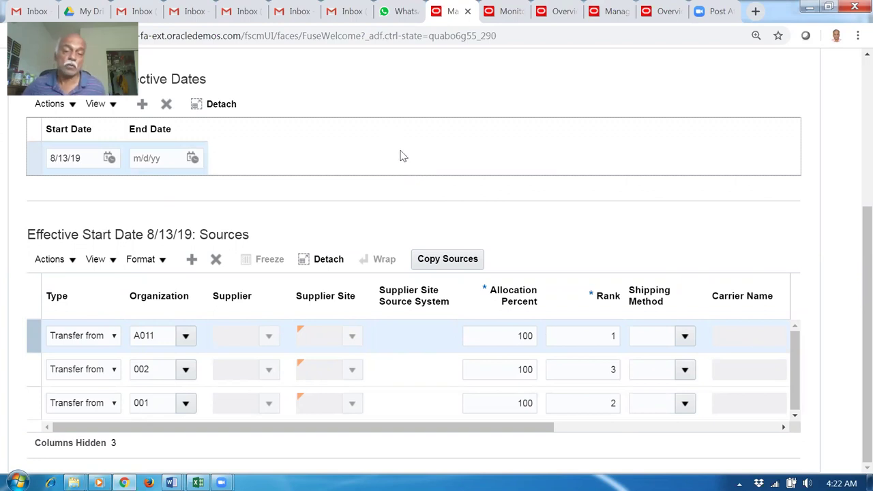
scroll(387, 177, up, 2)
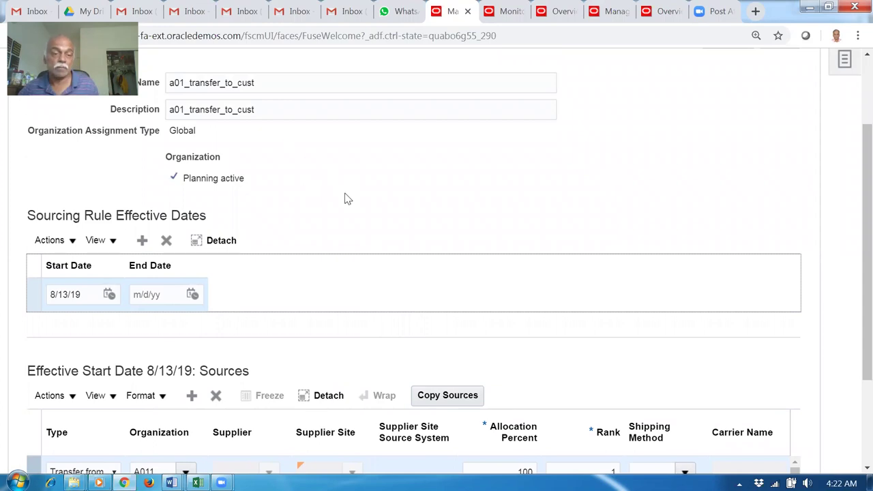
scroll(354, 210, down, 2)
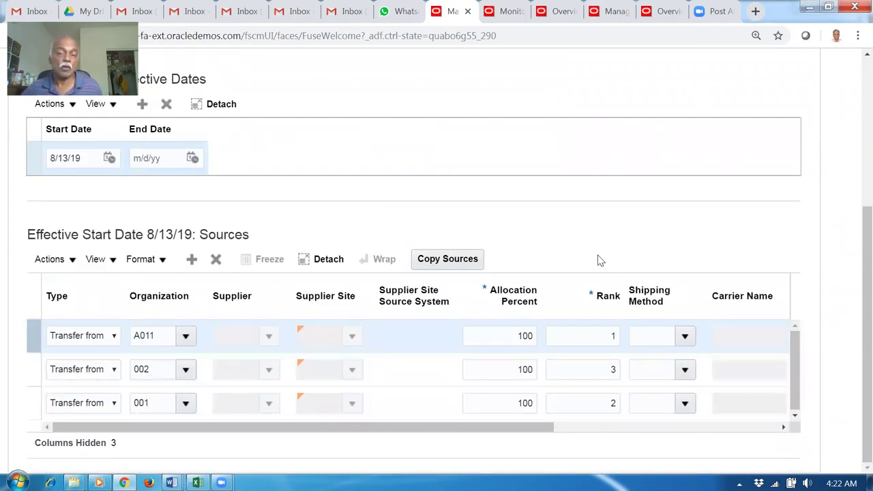
scroll(603, 258, up, 3)
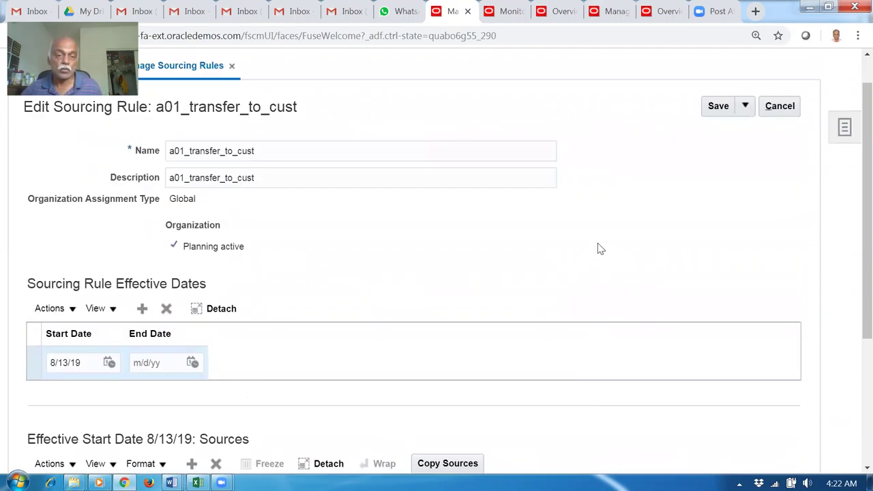
click(786, 111)
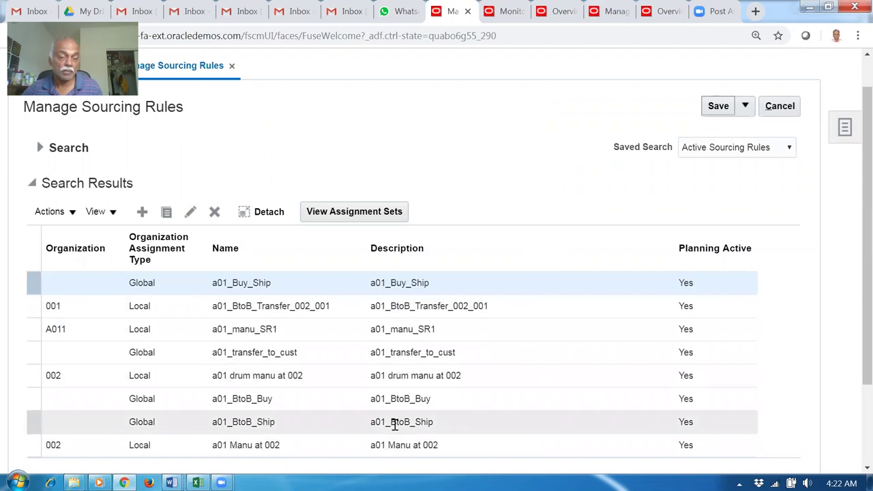
- Open the sourcing rule a01_BtoB_Buy, review its assignment type and supplier source, and cancel out of it and Manage Sourcing Rules
click(349, 308)
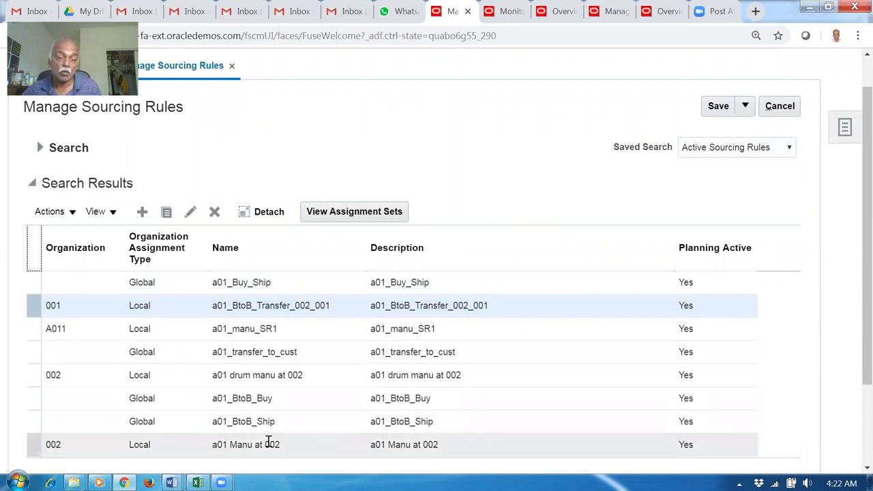
click(281, 404)
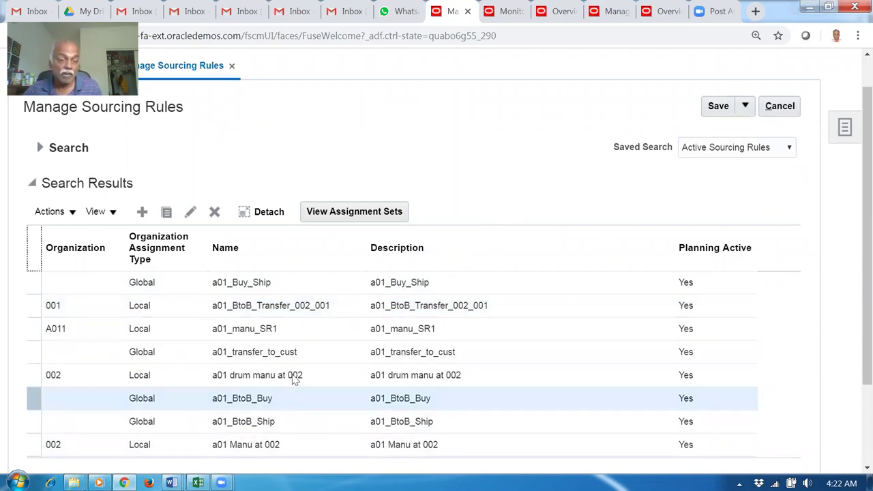
click(322, 304)
click(335, 377)
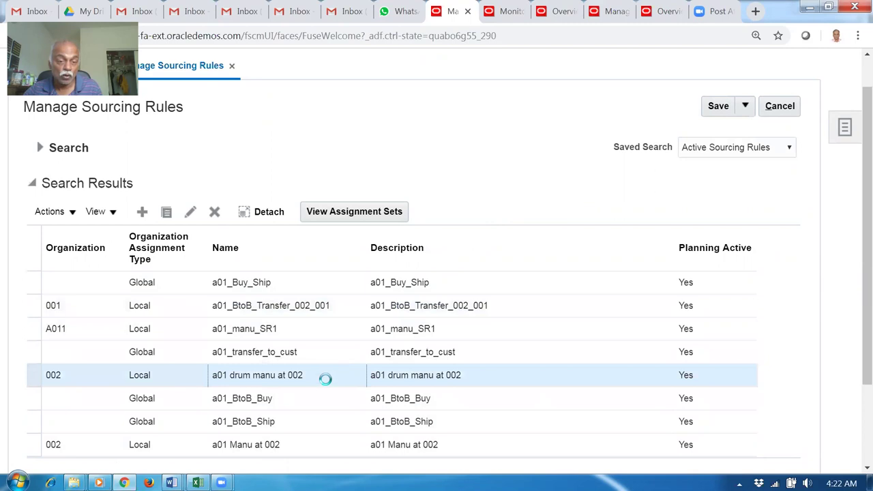
click(307, 403)
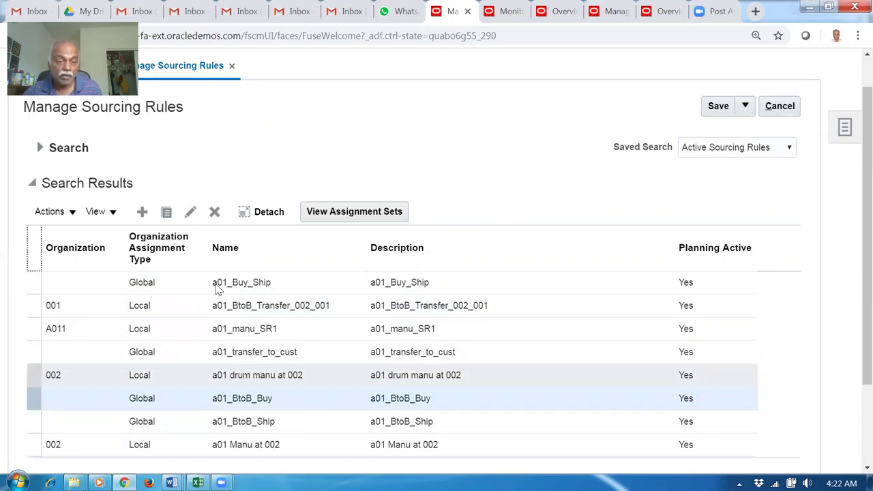
click(190, 211)
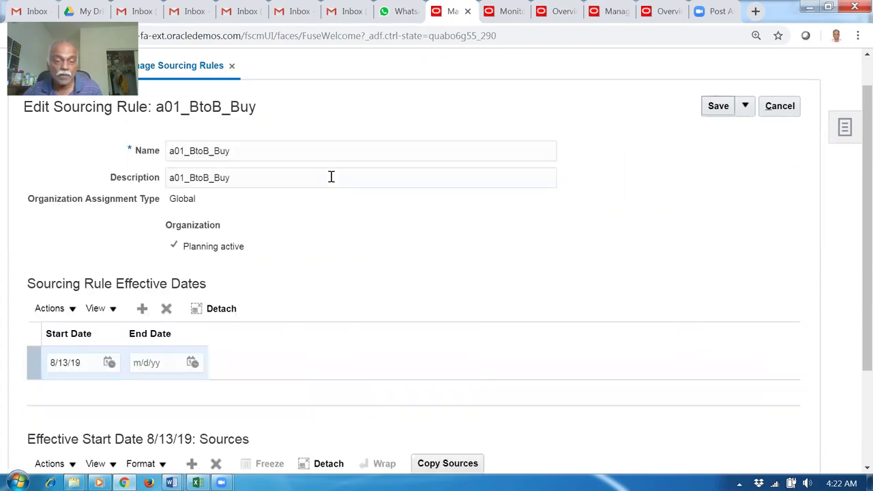
drag(175, 198, 198, 199)
click(370, 246)
scroll(393, 280, down, 2)
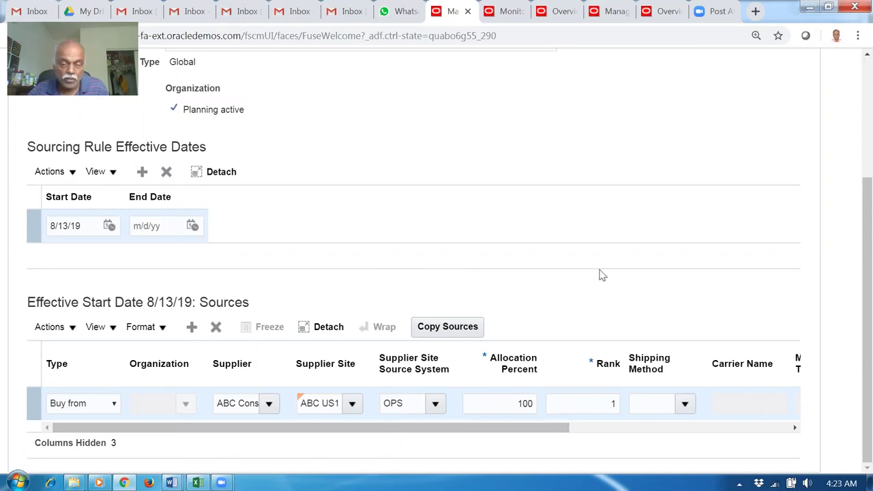
scroll(616, 286, up, 3)
click(781, 145)
click(785, 151)
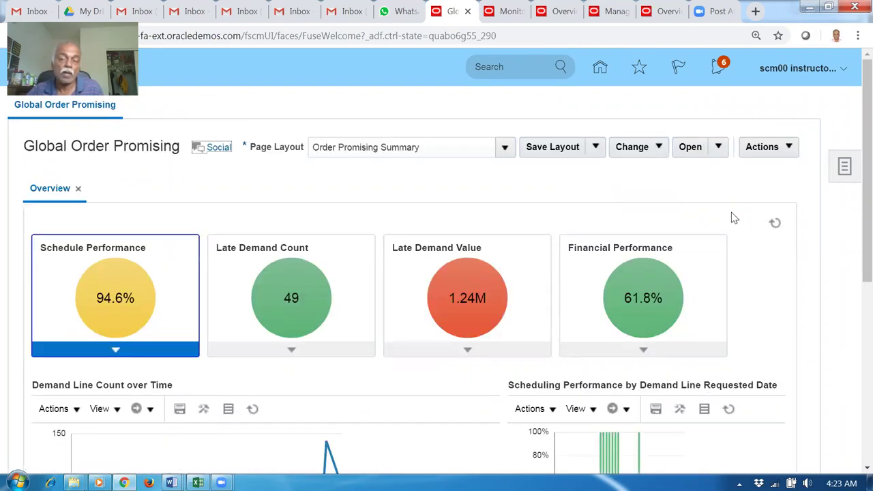
- Open Manage Assignment Sets and search for the assignment sets by name a01
click(843, 167)
click(793, 205)
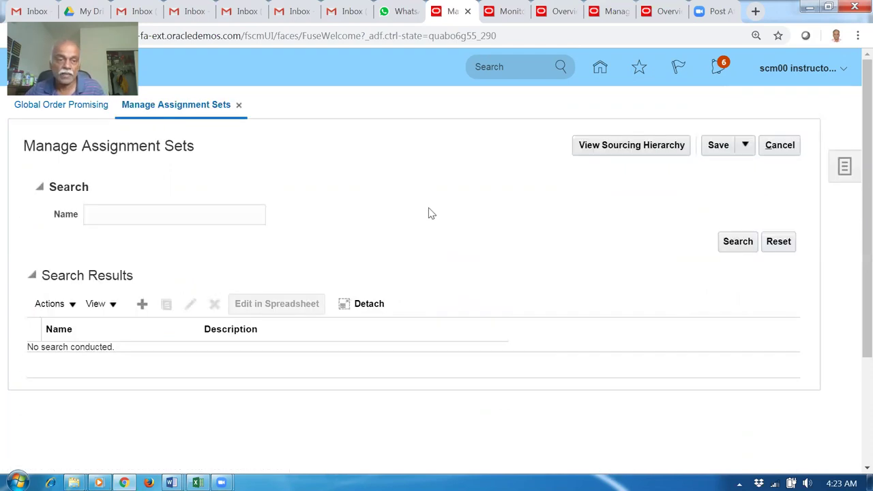
click(136, 224)
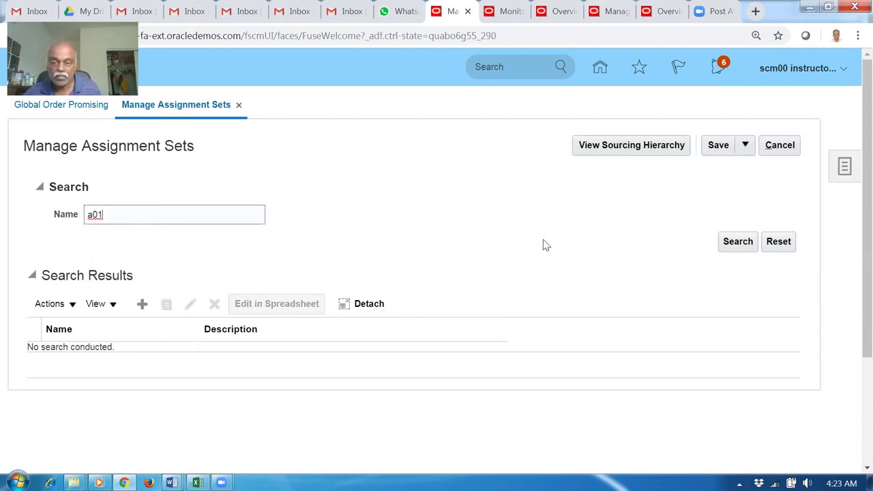
click(736, 243)
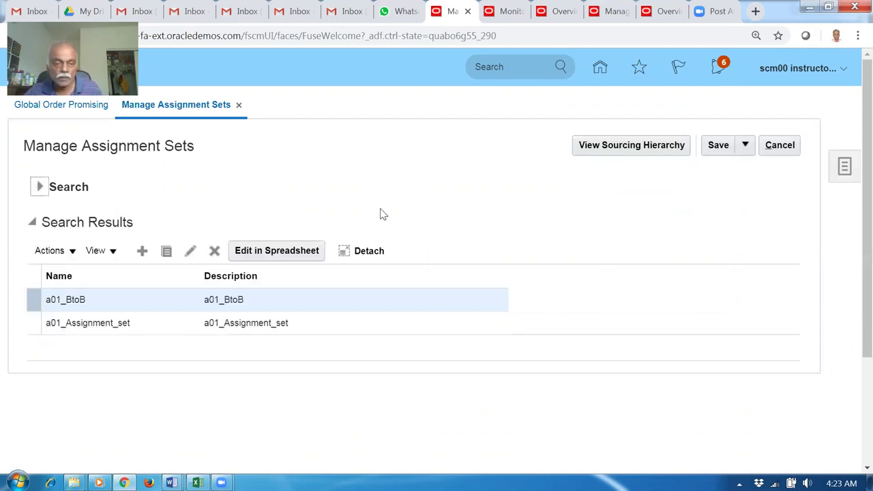
- Open a01_Assignment_set and review its sourcing assignments, selecting the Global row and the a01_GOP_Drop_Ship item row
click(35, 329)
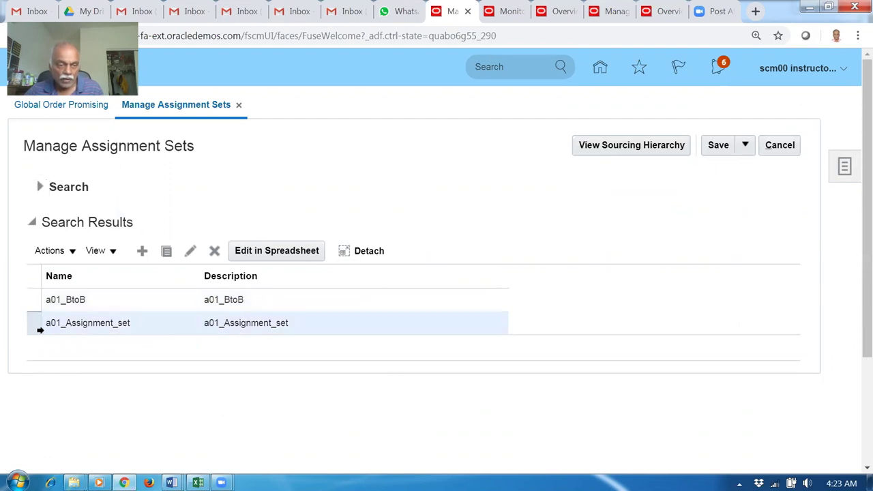
click(191, 251)
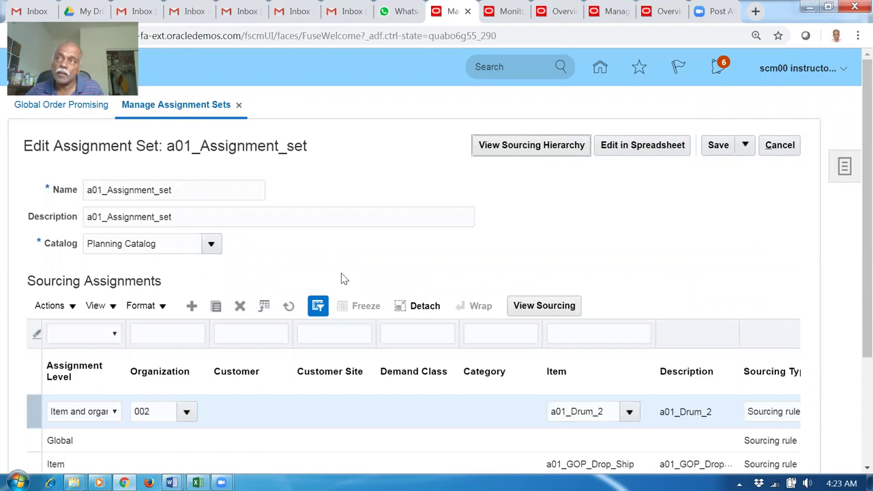
scroll(344, 278, down, 3)
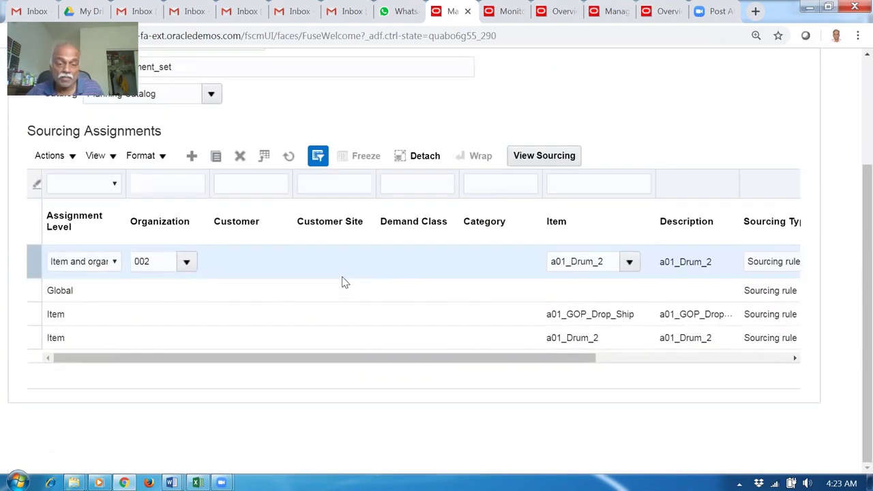
click(170, 302)
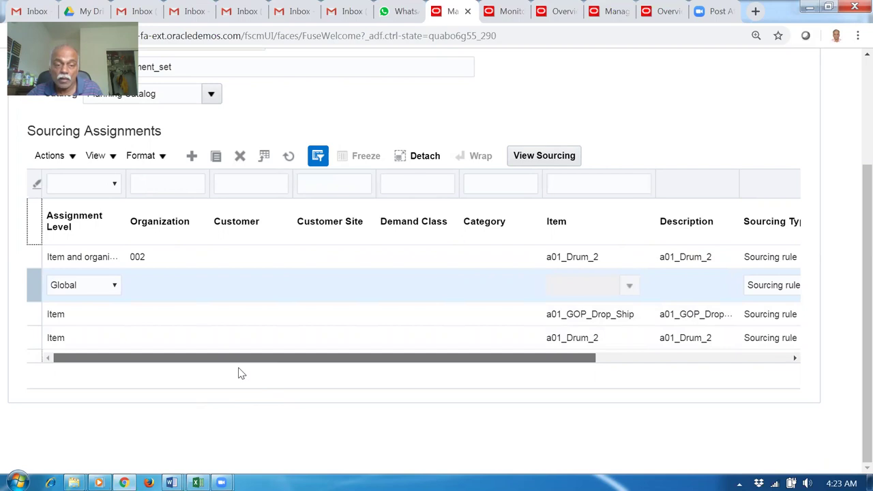
click(150, 323)
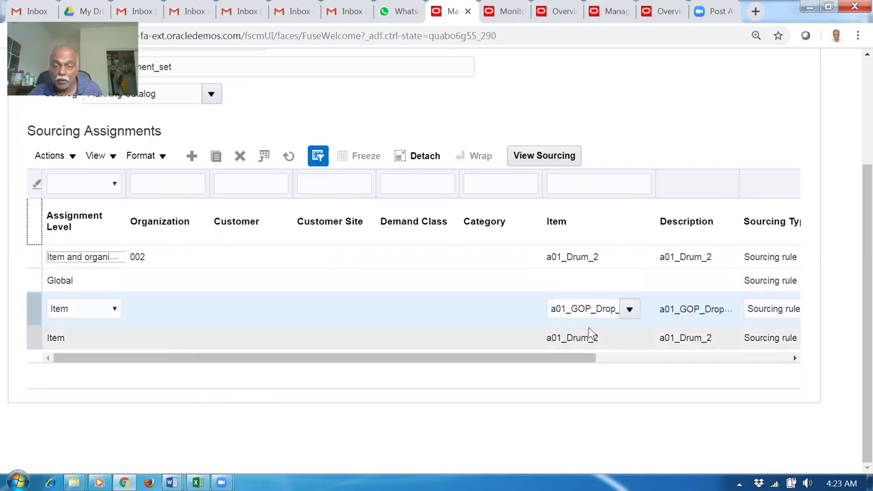
- Check the sourcing rule assigned to the a01_GOP_Drop_Ship item and return to the assignment level column
scroll(515, 365, right, 5)
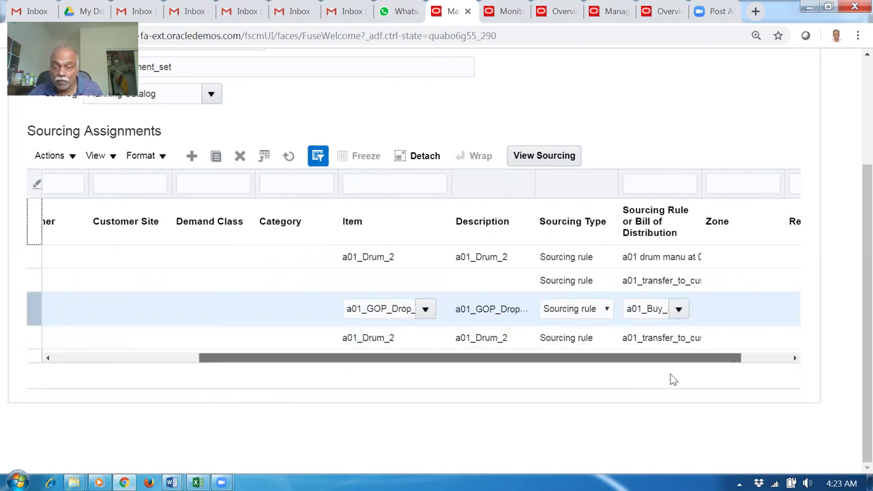
click(615, 310)
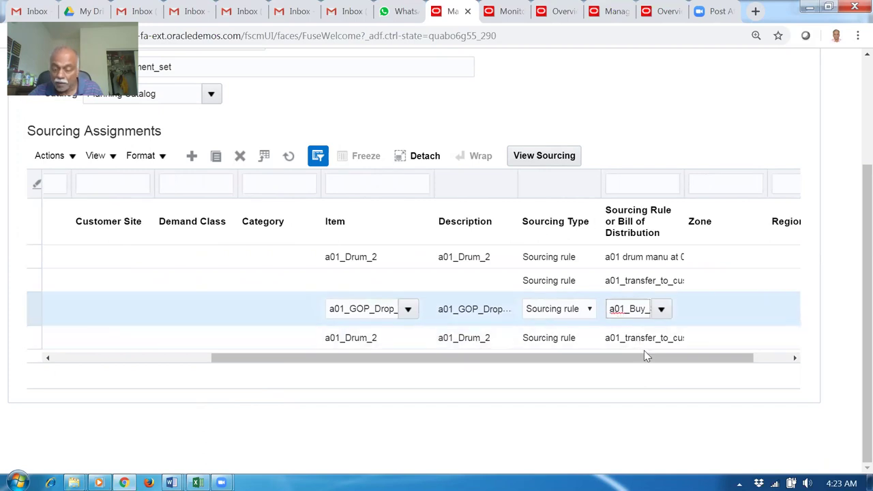
key(End)
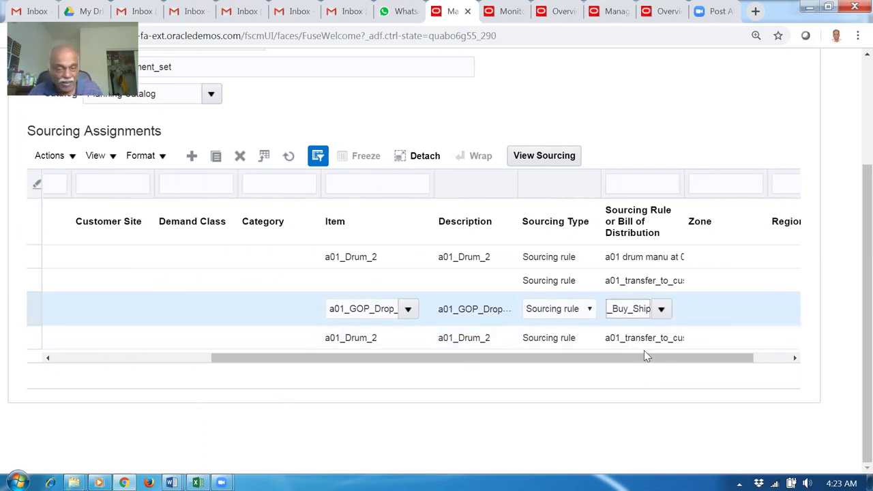
key(Home)
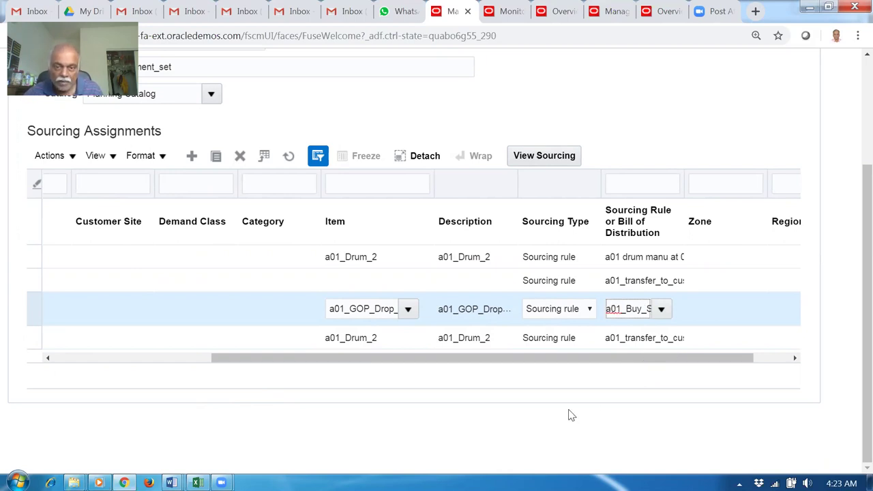
drag(542, 359, 210, 382)
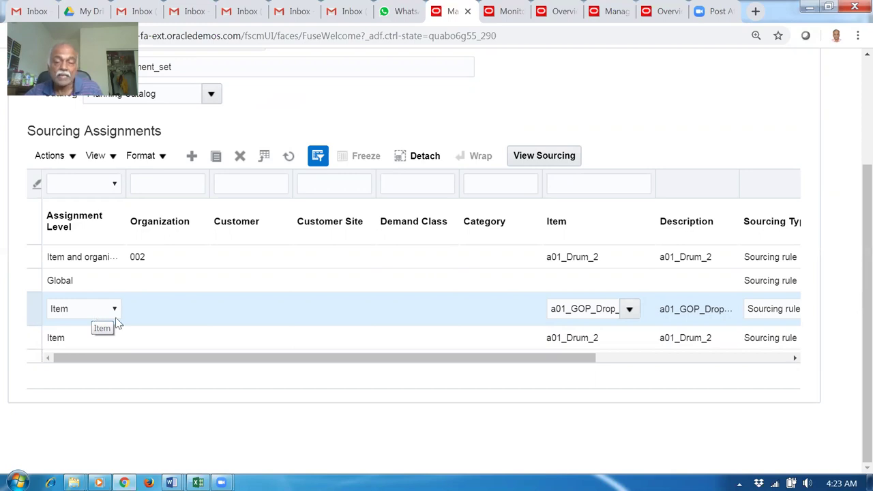
- Check the sourcing rules assigned to the a01_GOP_Drop_Ship item row and the Global row, reading the Global rule's full name
drag(491, 364, 602, 378)
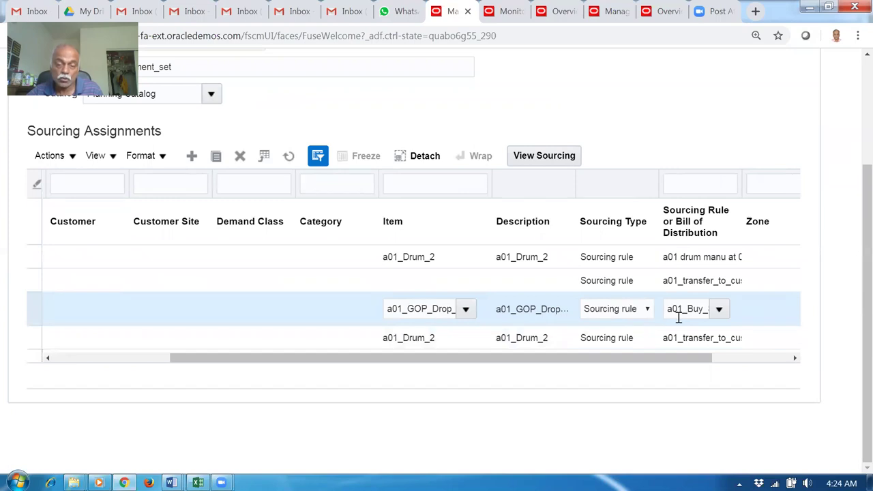
drag(538, 358, 343, 370)
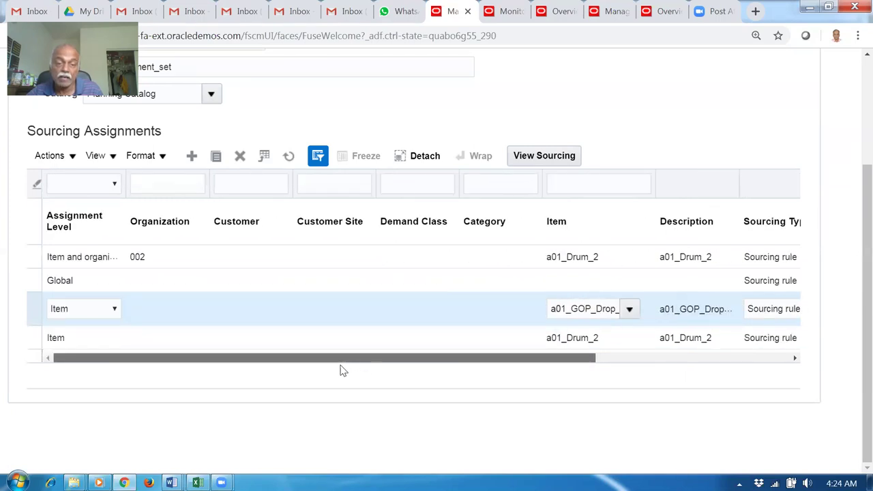
click(80, 280)
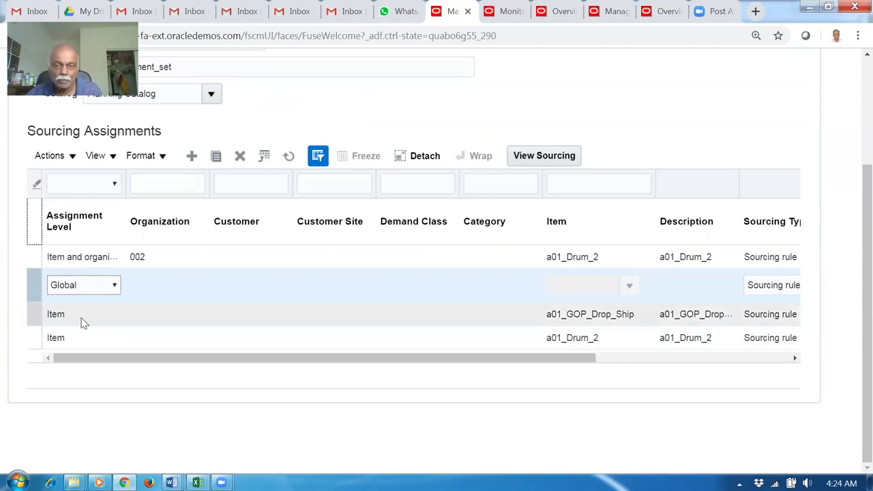
drag(317, 363, 196, 369)
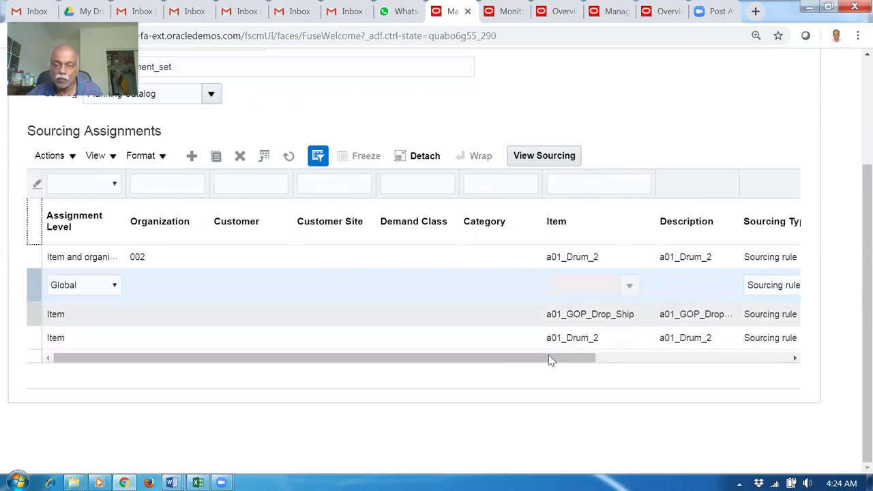
drag(524, 360, 690, 371)
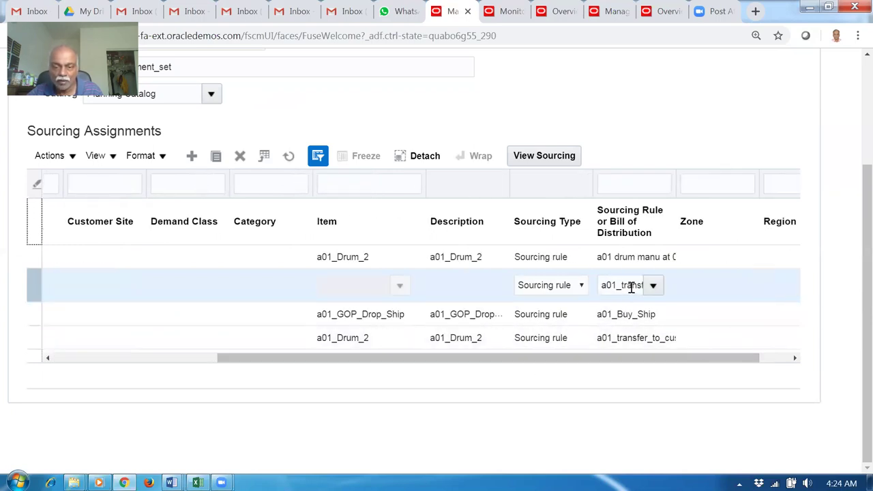
click(633, 286)
text(er_to_cust)
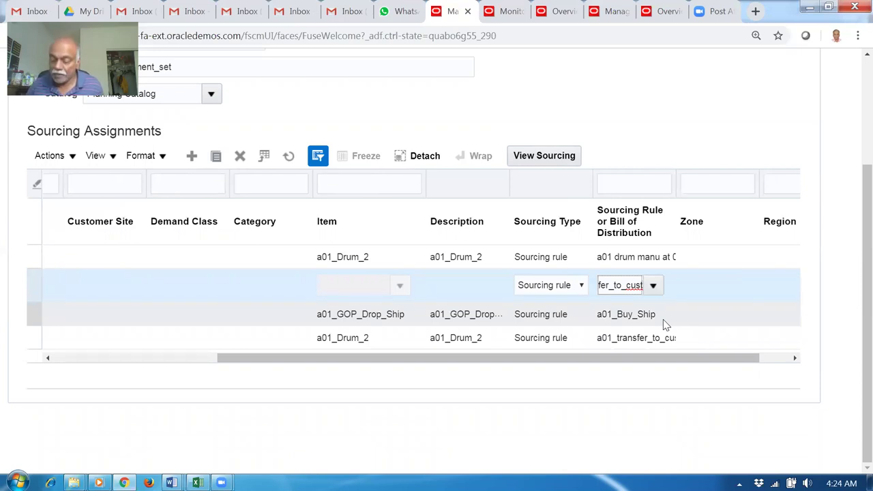
key(Home)
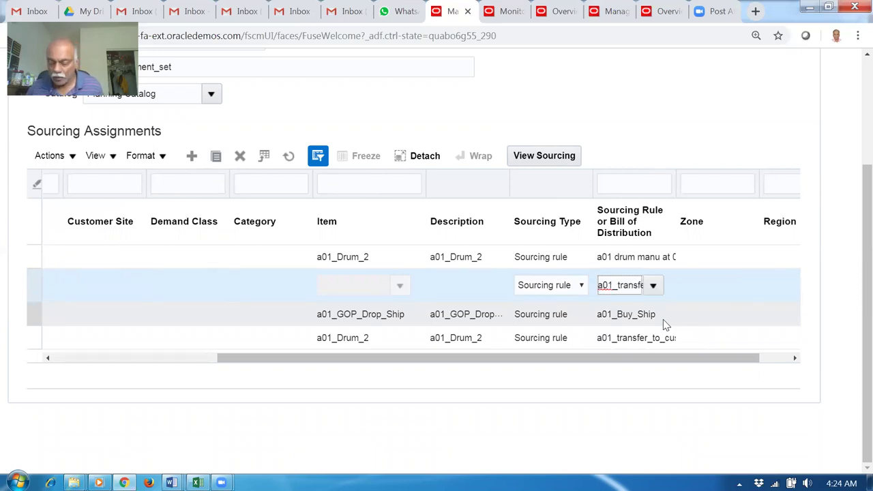
key(End)
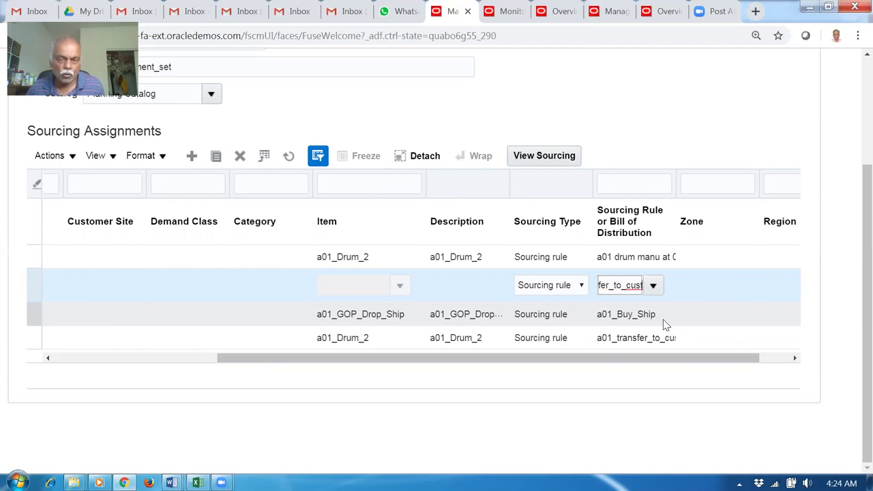
click(613, 361)
drag(613, 361, 394, 372)
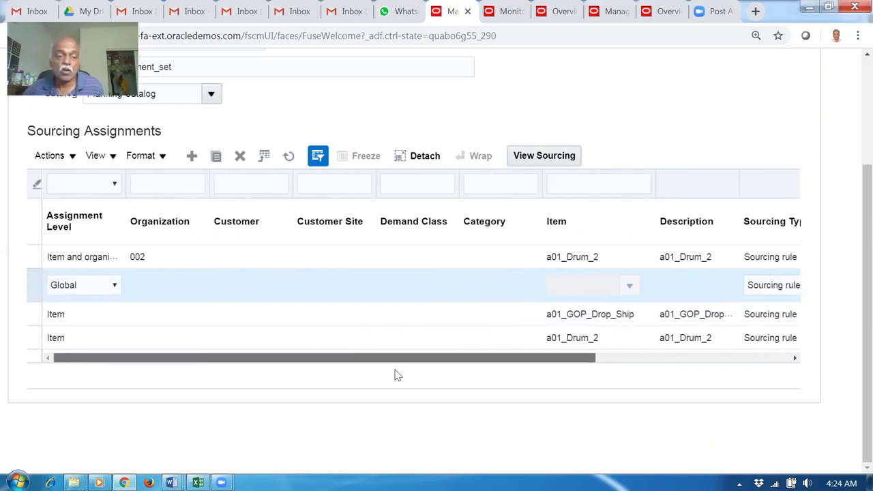
- Compare the a01_Drum_2 item row with the item and organization row for organization 002, ending with the latter selected
click(320, 298)
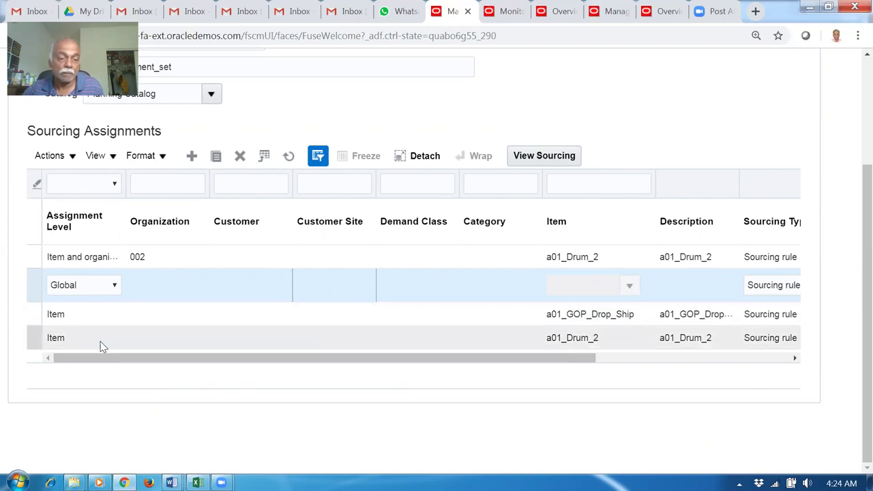
click(152, 259)
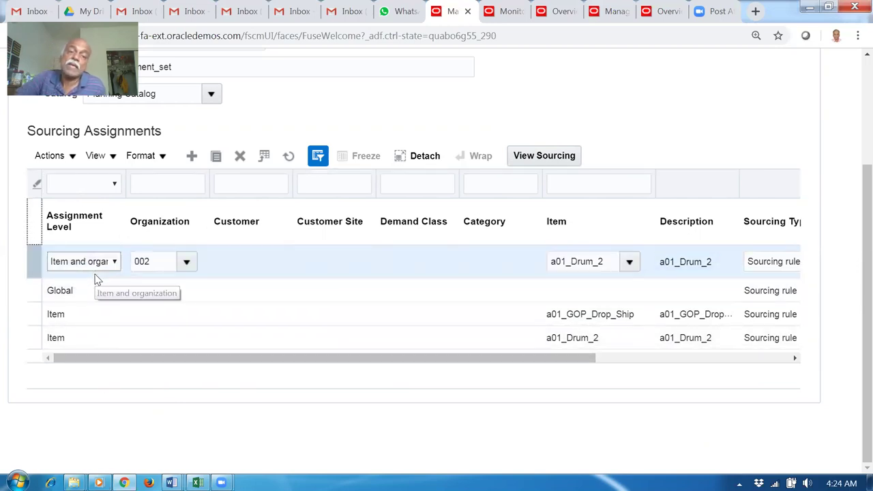
click(129, 337)
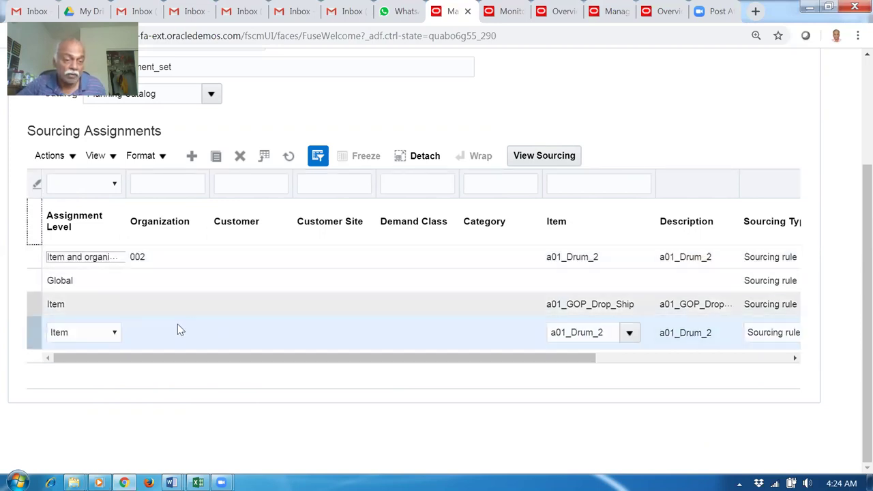
click(184, 258)
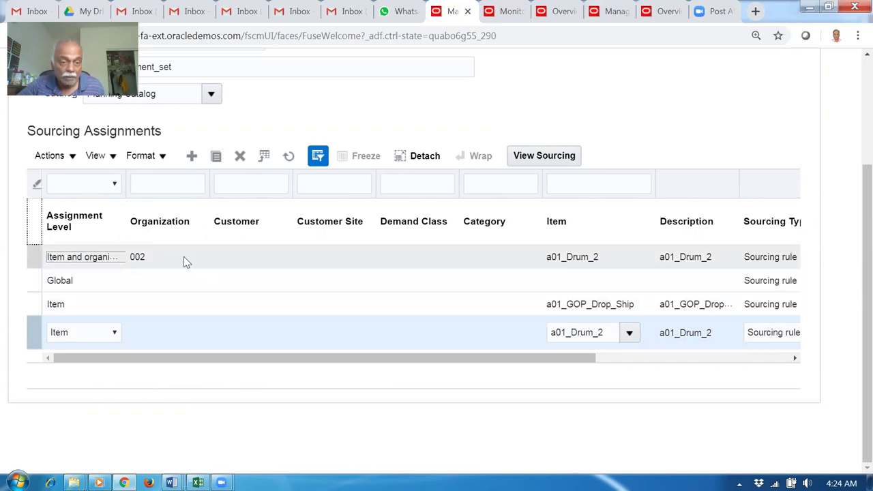
- Read the full sourcing rule name on the 002 item and organization row and check the item-level a01_Drum_2 row's assignment
drag(215, 357, 334, 374)
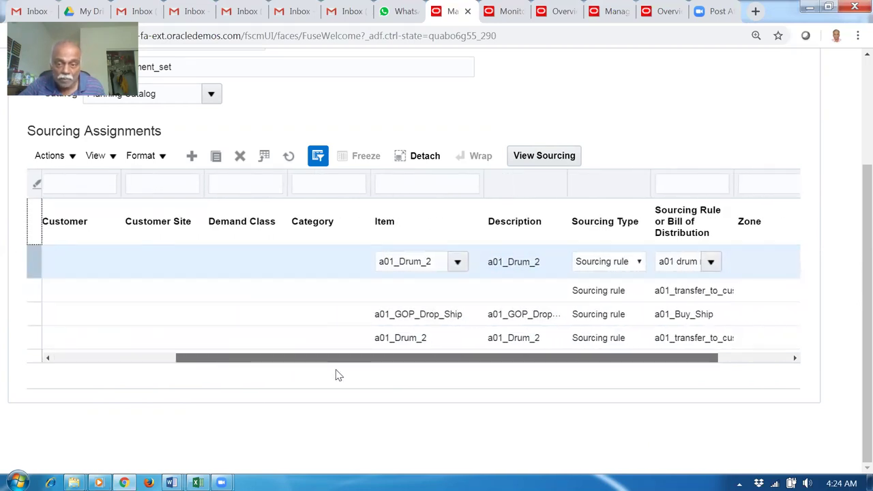
click(673, 261)
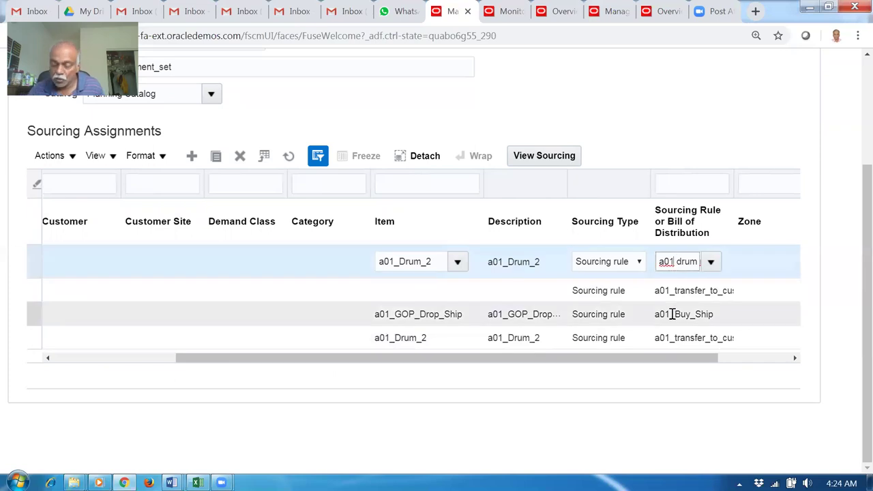
key(Right)
key(Right)
key(Right)
key(Right)
key(Right)
key(Right)
key(Right)
key(Right)
key(Right)
key(Right)
key(Right)
key(Right)
key(Right)
key(Right)
key(Right)
key(Right)
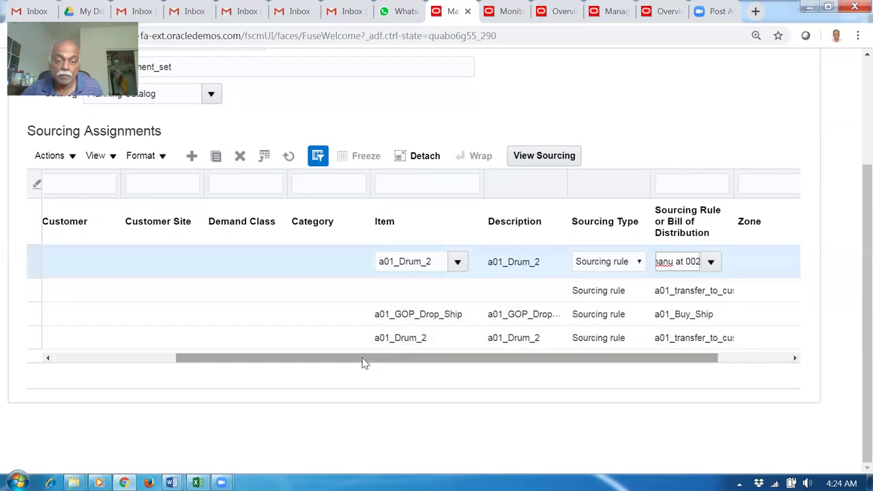
drag(361, 362, 204, 382)
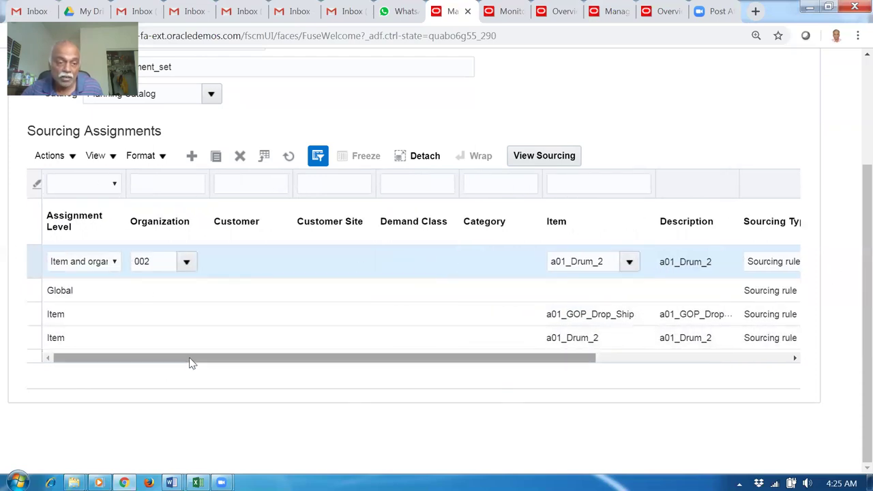
click(134, 344)
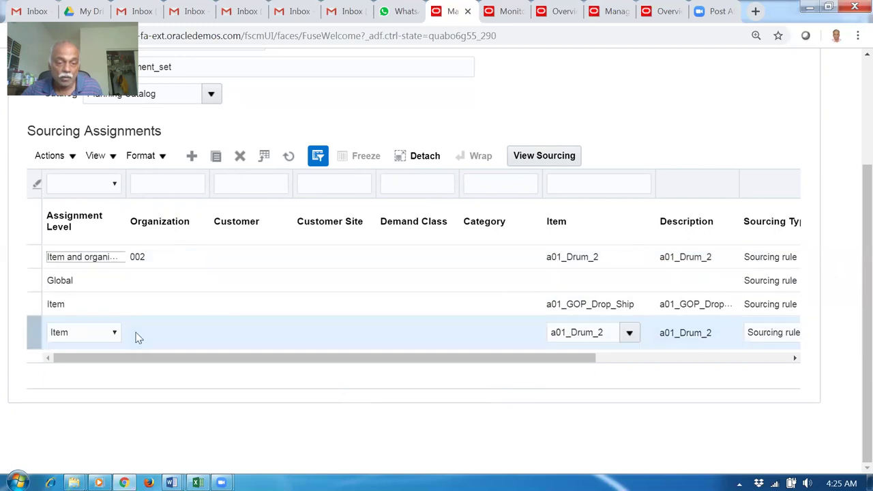
drag(248, 361, 146, 365)
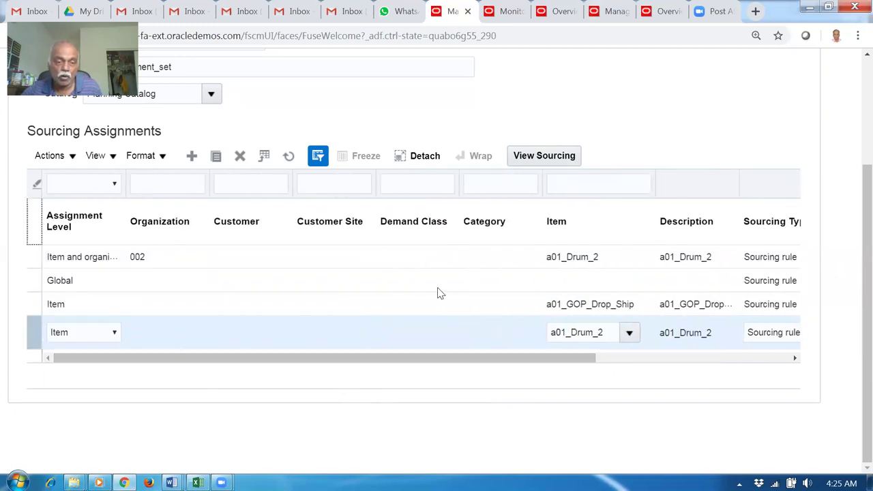
- Open the sourcing hierarchy of a01_Assignment_set and set the organization to 002 and the item to a01_Drum_2
scroll(680, 163, up, 3)
click(559, 146)
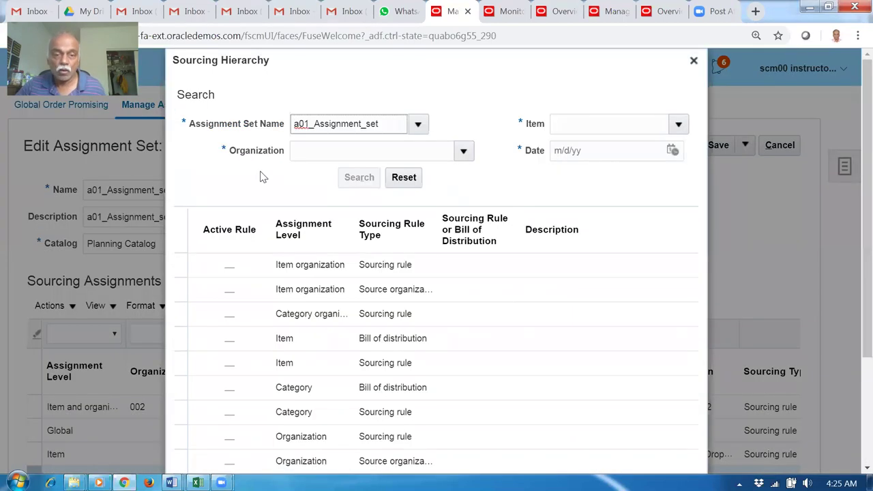
click(305, 153)
text(002)
key(Tab)
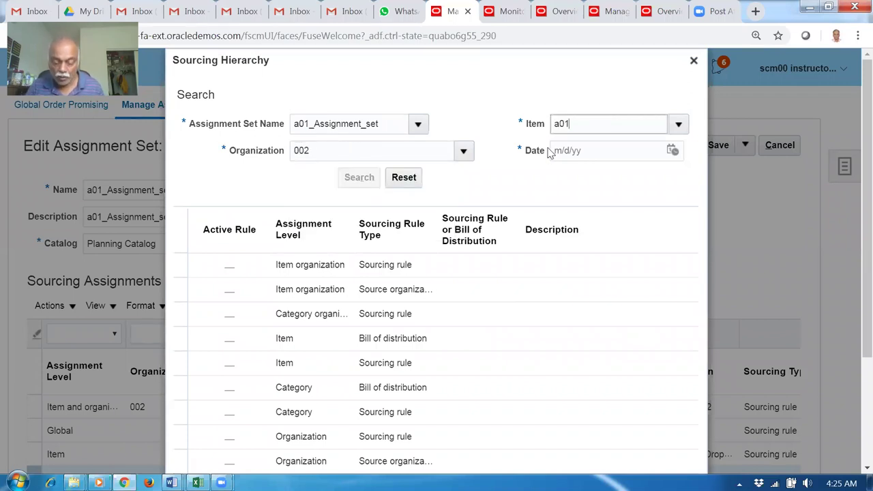
click(551, 151)
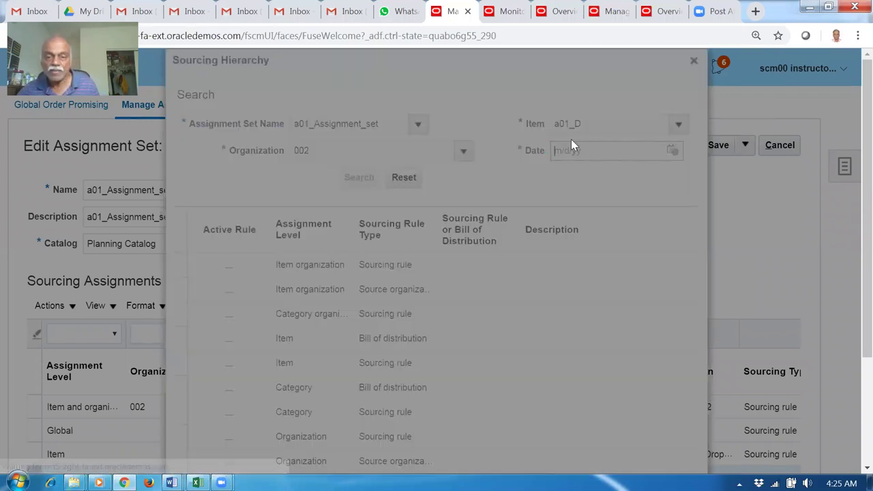
click(481, 279)
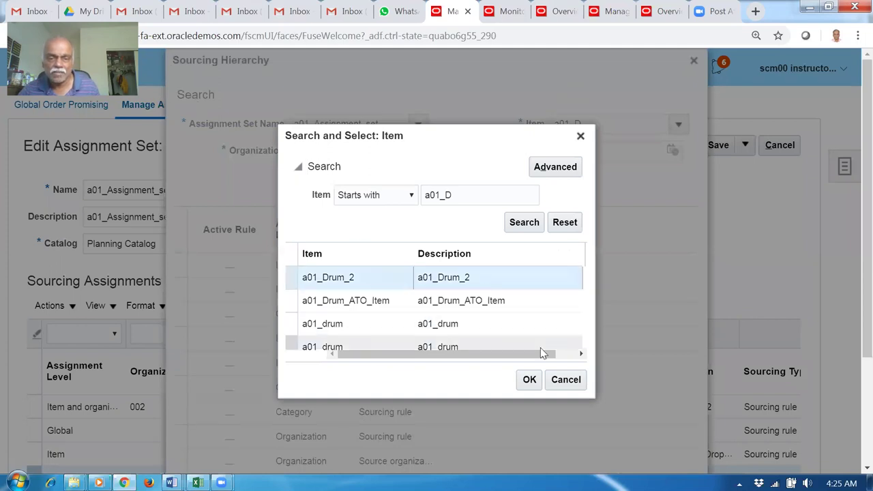
click(529, 379)
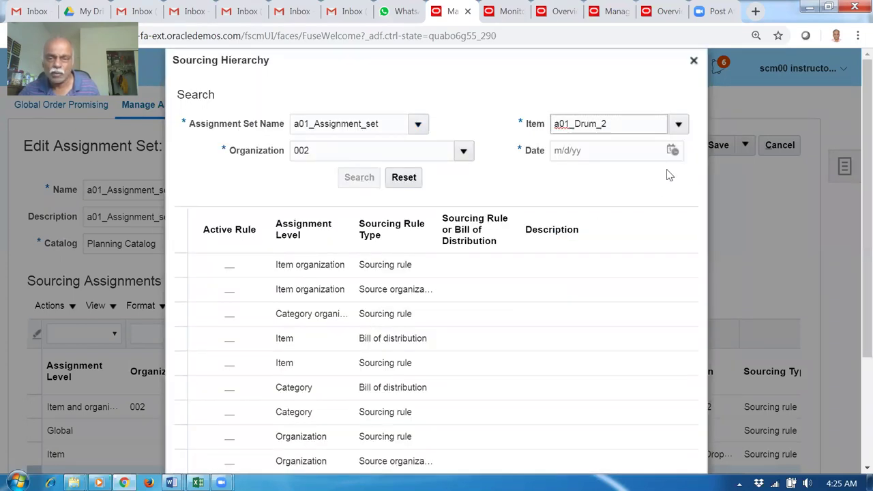
- Search the sourcing hierarchy for the date 8/17/19, review the active rules down to the Global level and close it
click(672, 150)
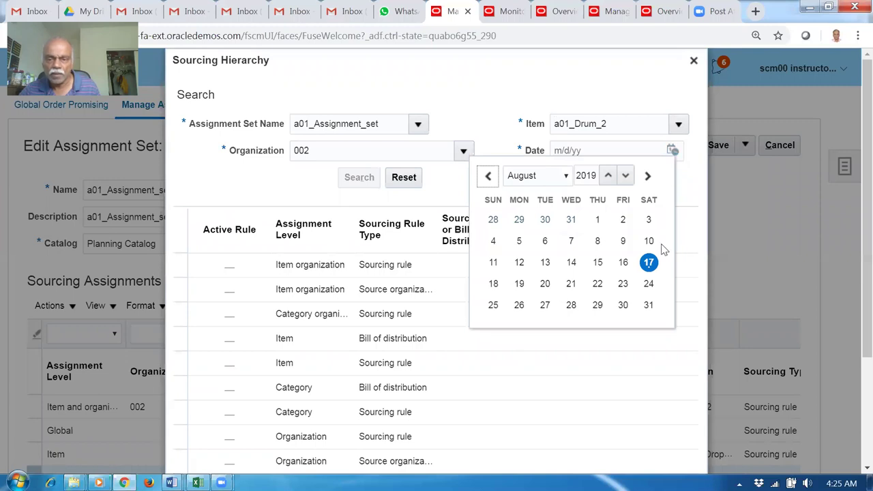
click(648, 262)
click(358, 178)
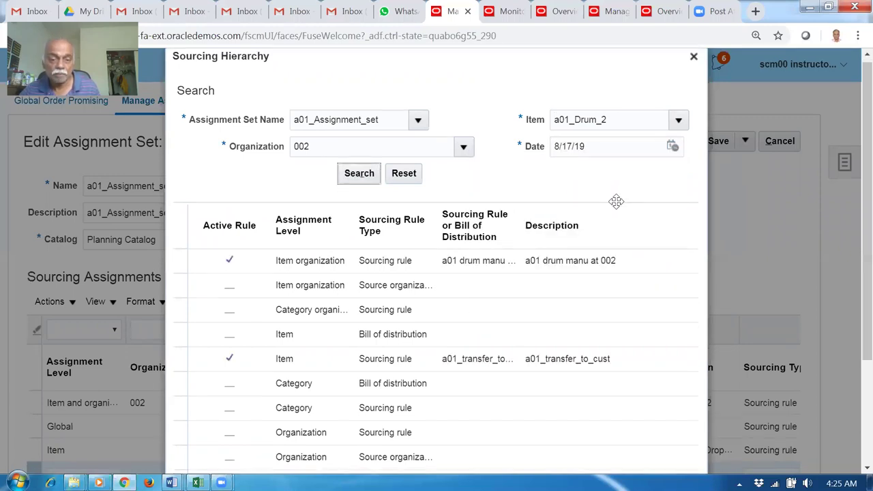
scroll(616, 202, down, 3)
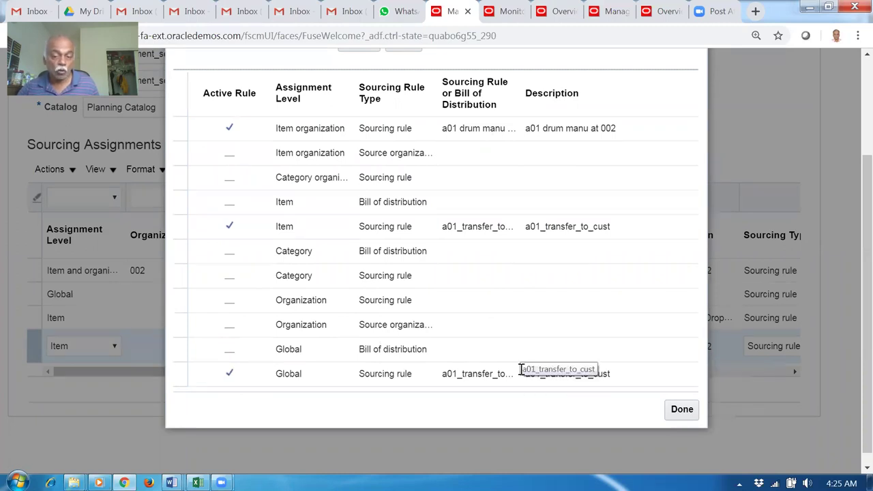
click(683, 411)
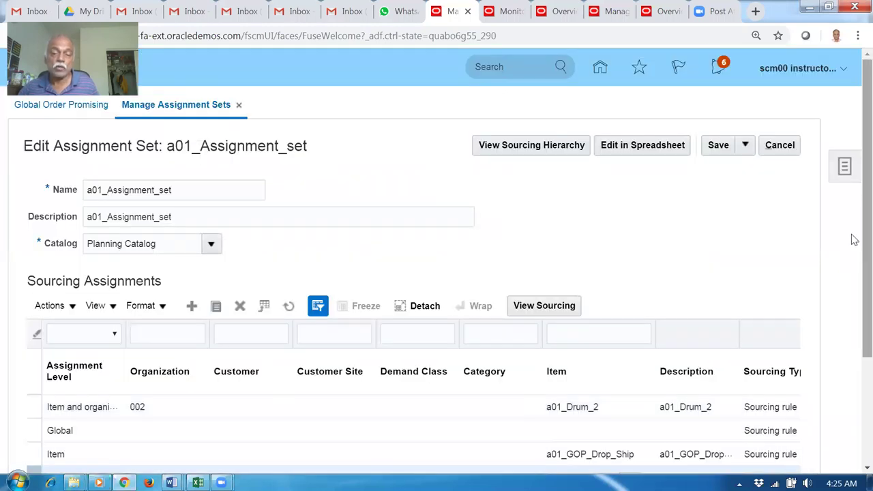
- Review the item-level a01_Drum_2 row in the sourcing assignments and return to the assignment set's header
scroll(852, 238, down, 2)
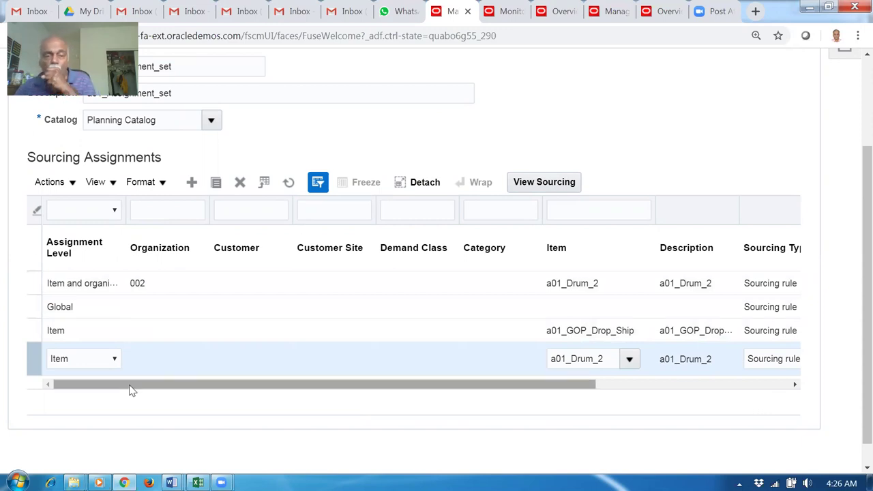
click(228, 368)
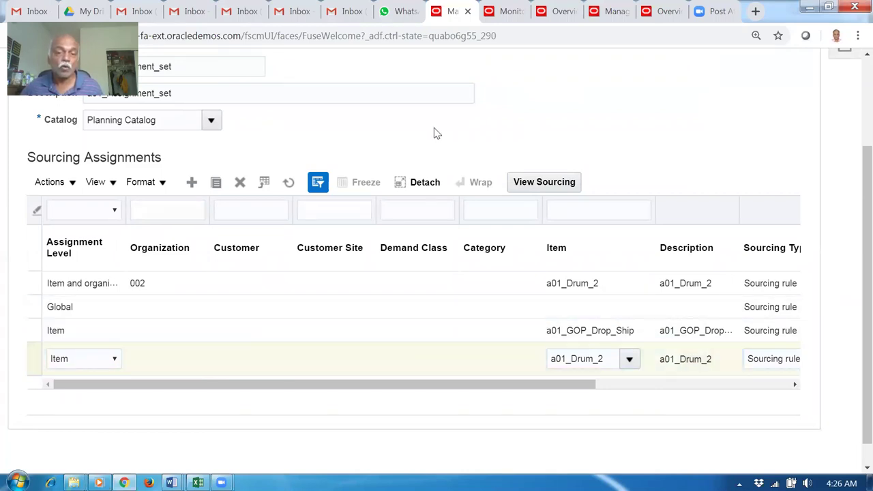
scroll(702, 164, up, 2)
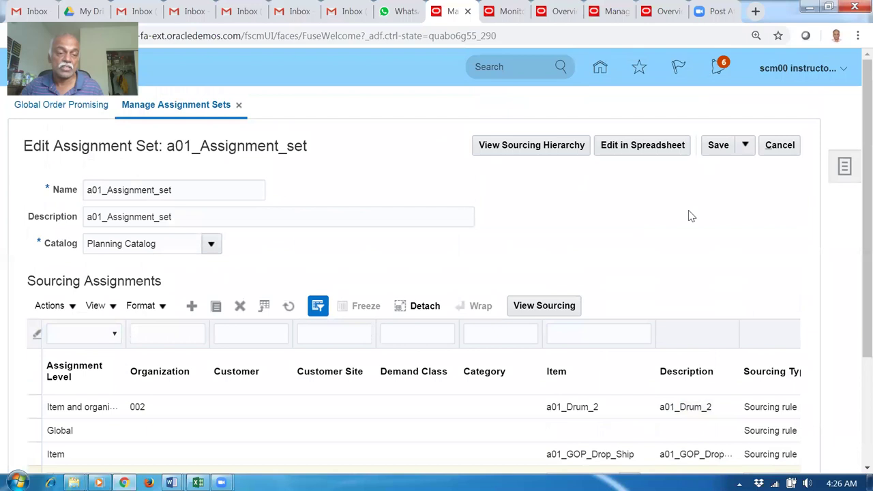